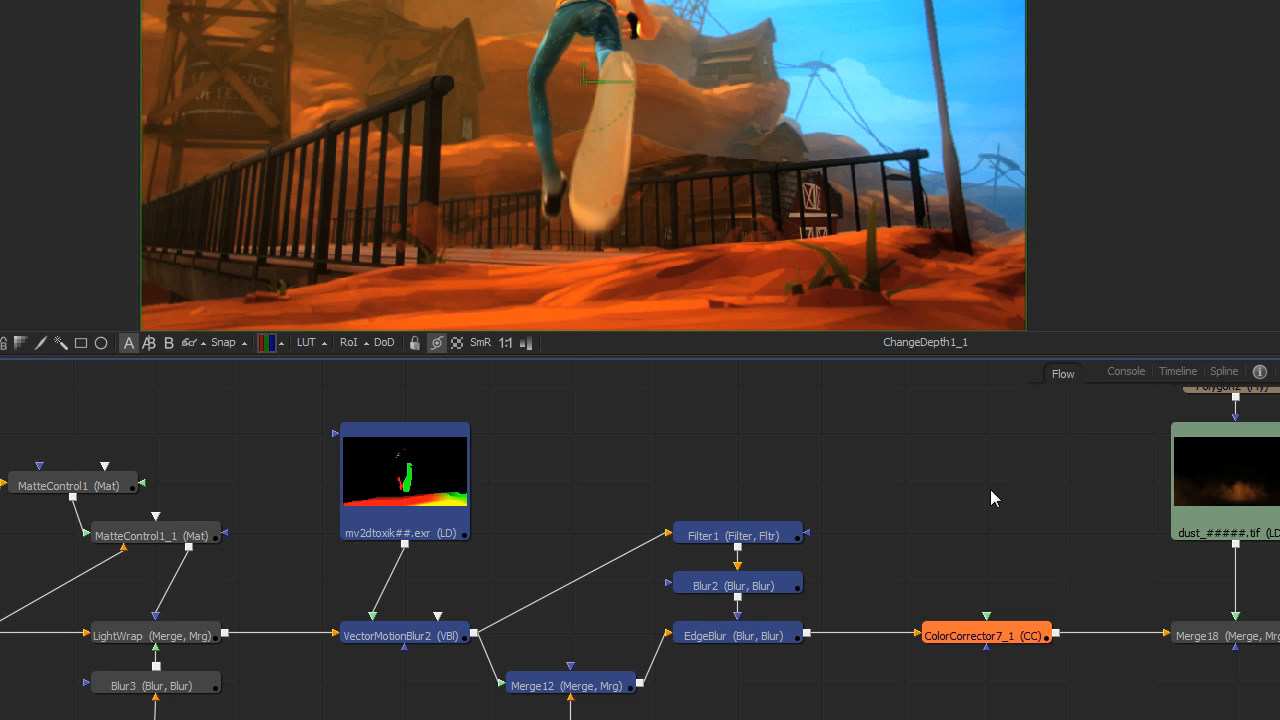
Examine the compositing flow around ColorCorrector7_1, mv2dtoxik##.exr and the upstream merge and glare nodes.
left_click(990, 493)
left_click(978, 638)
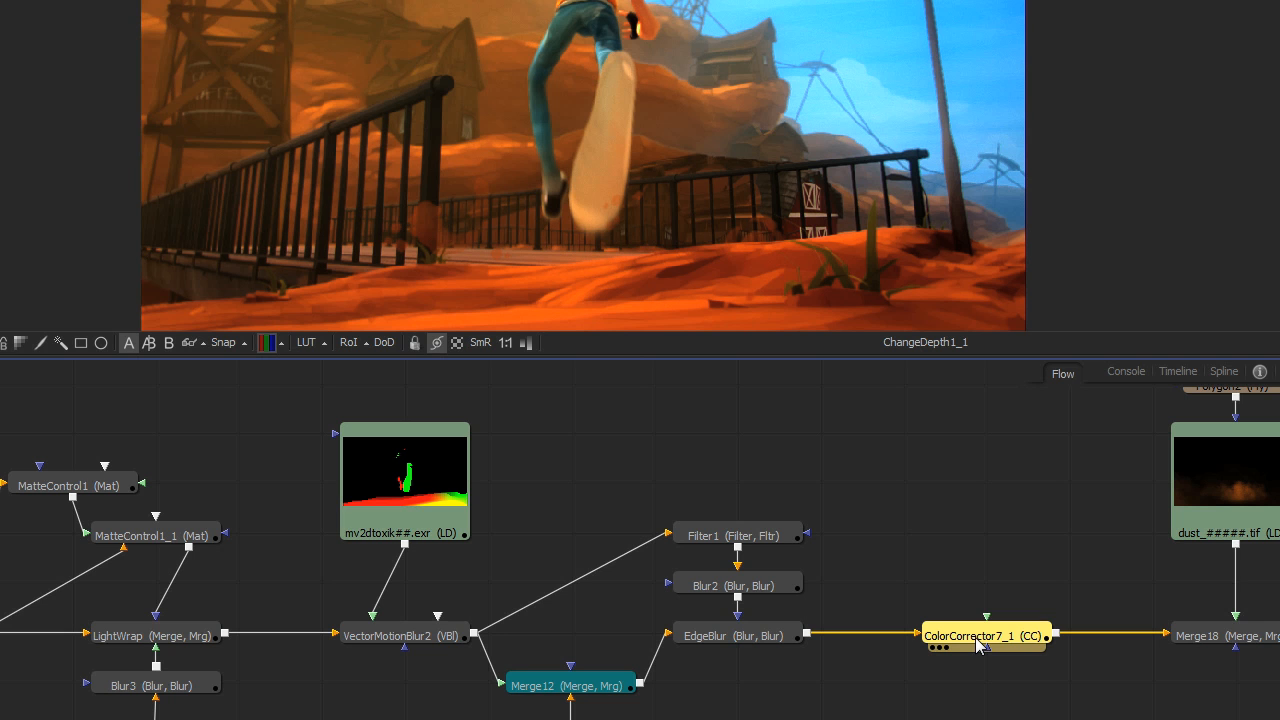
key("ctrl+v")
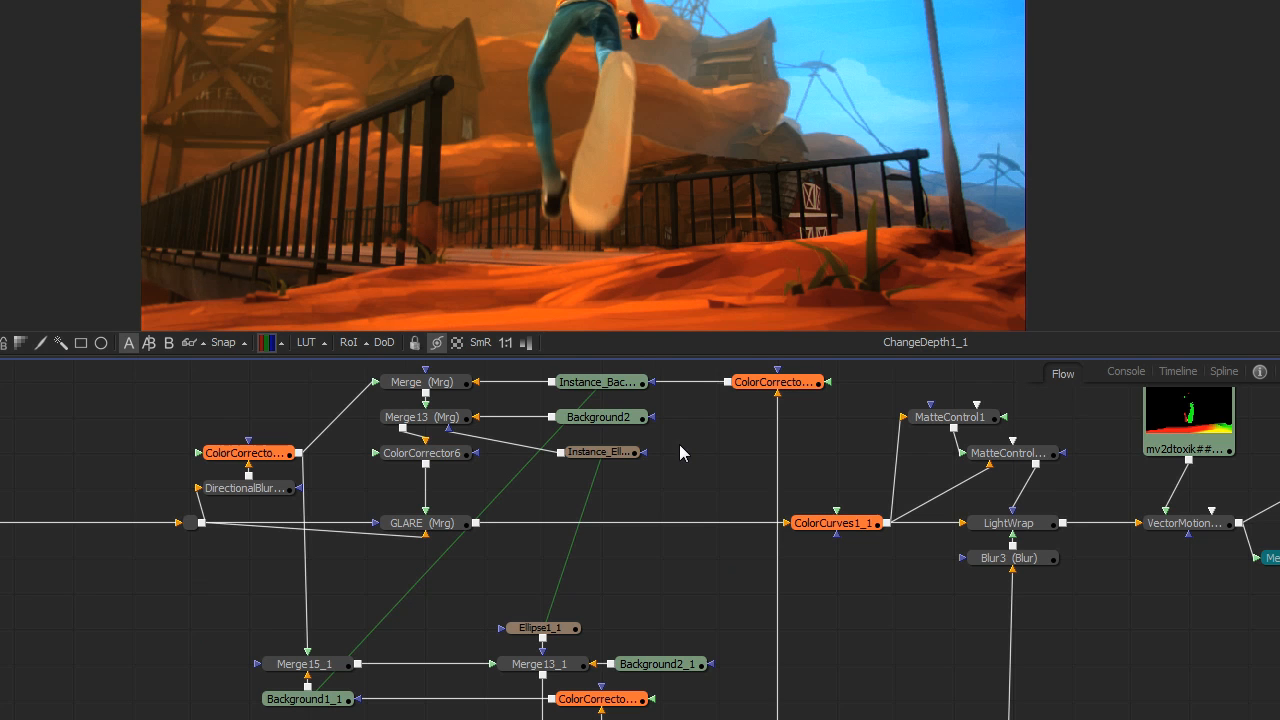
left_click_drag(679, 444, 515, 630)
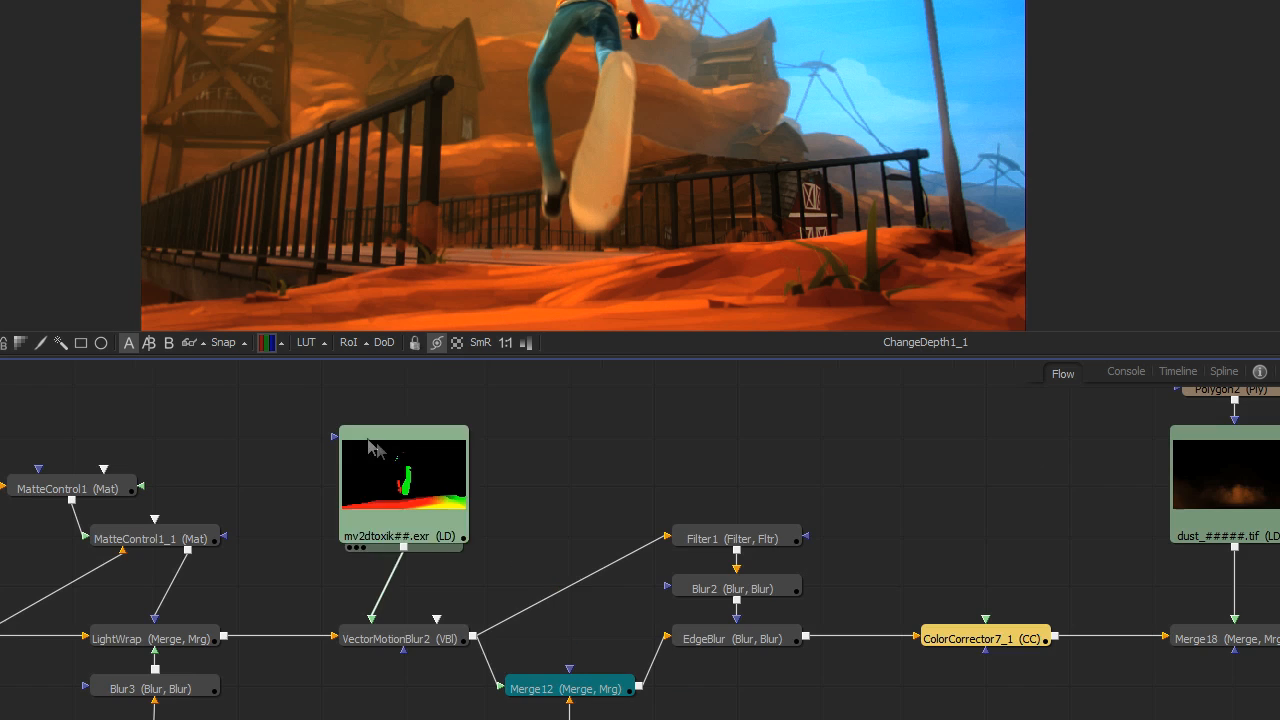
left_click_drag(300, 406, 826, 664)
left_click_drag(942, 480, 976, 538)
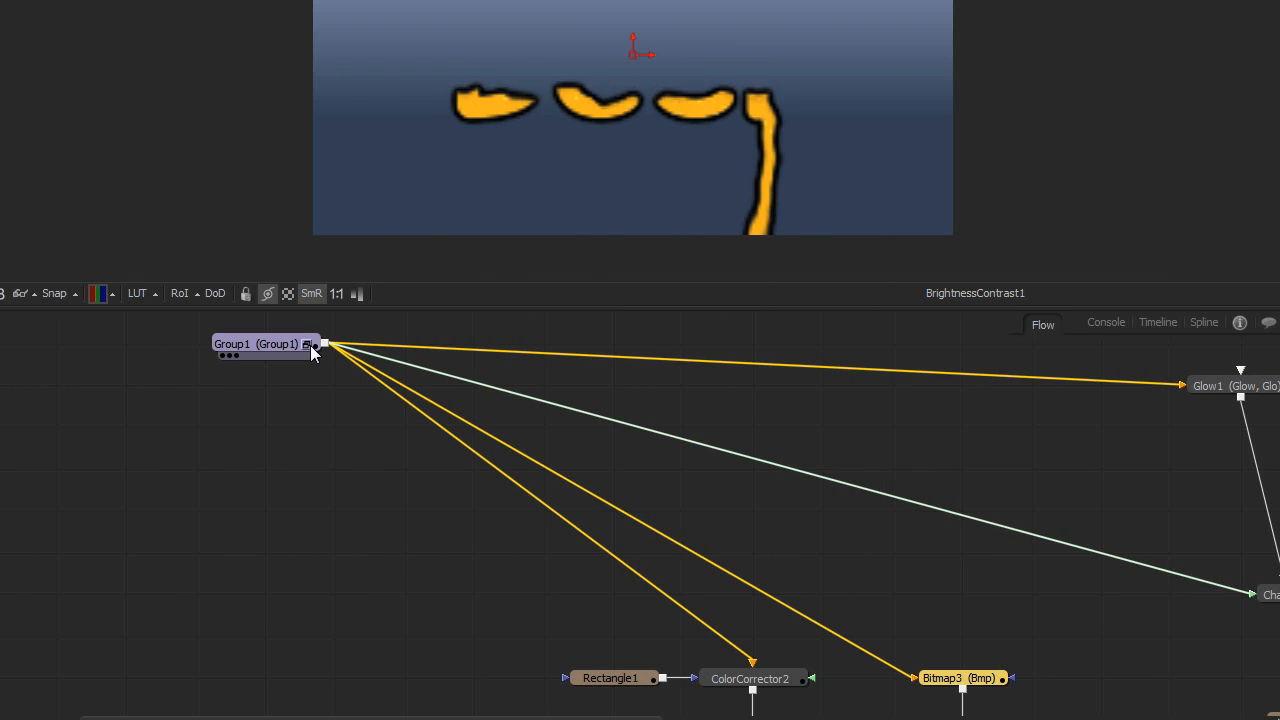
Expand Group1 to look over its displacement and text nodes, and collapse it again.
left_click(310, 345)
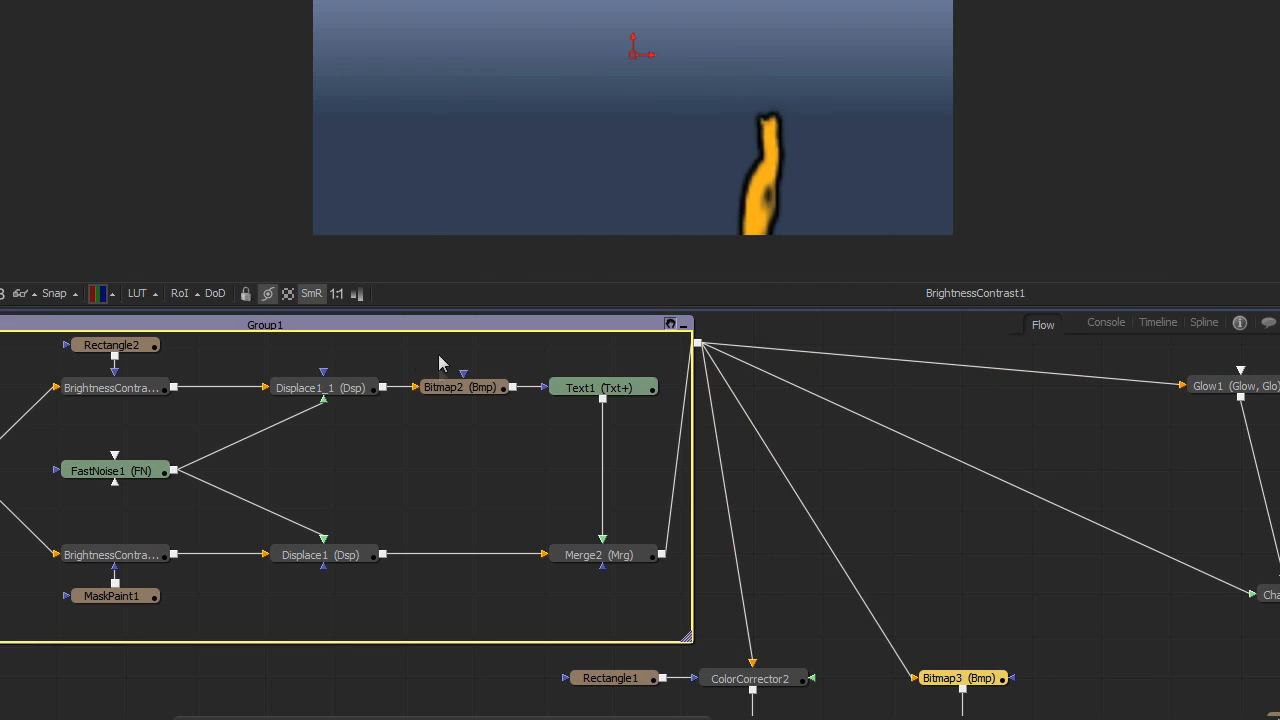
mouse_move(505, 427)
left_mouse_down()
mouse_move(423, 466)
mouse_move(449, 403)
mouse_move(520, 503)
mouse_move(414, 457)
mouse_move(494, 434)
mouse_move(492, 447)
left_mouse_up()
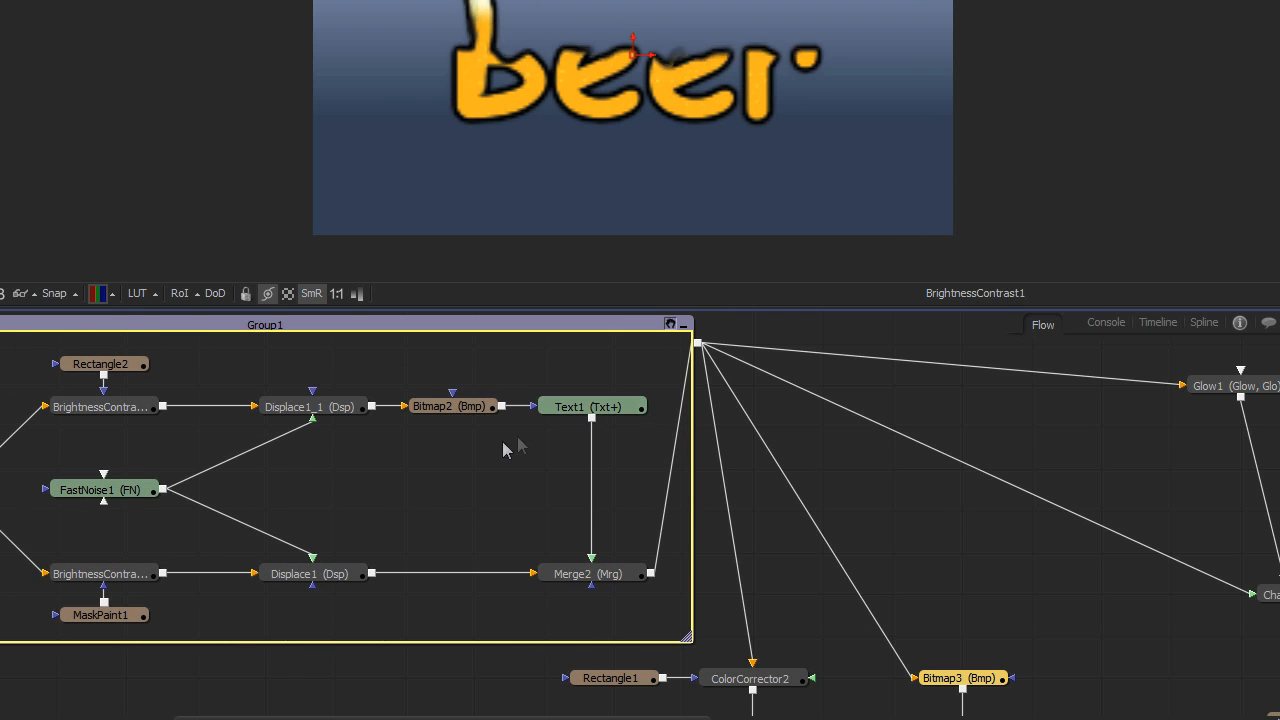
left_click(686, 325)
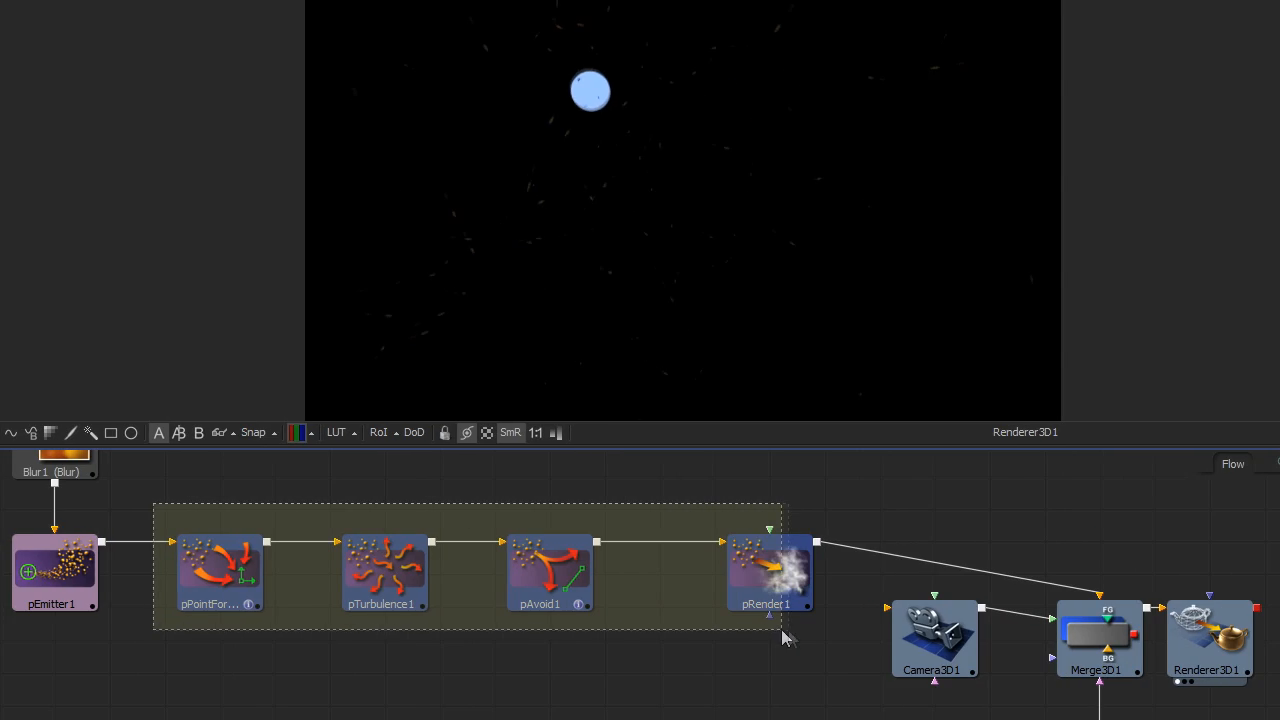
Select the pAvoid1 node in the particle chain and choose the pFlock particle tool.
left_click_drag(782, 632, 799, 630)
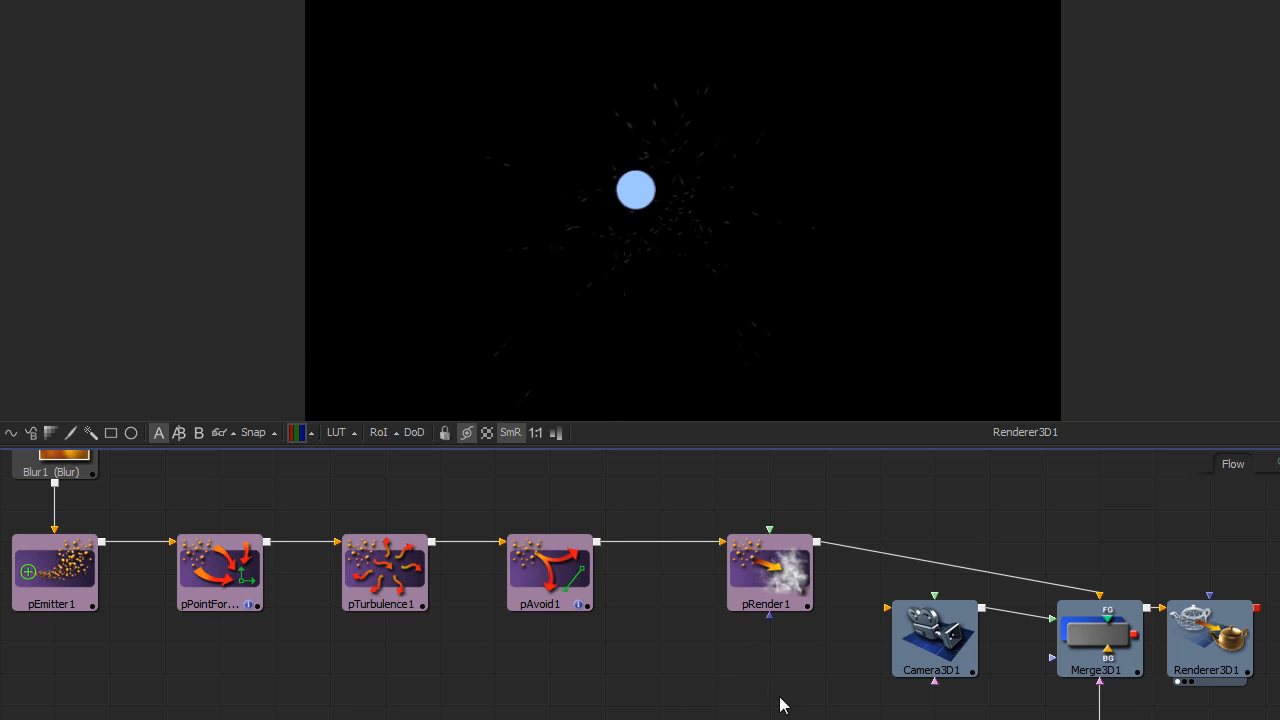
left_click(547, 590)
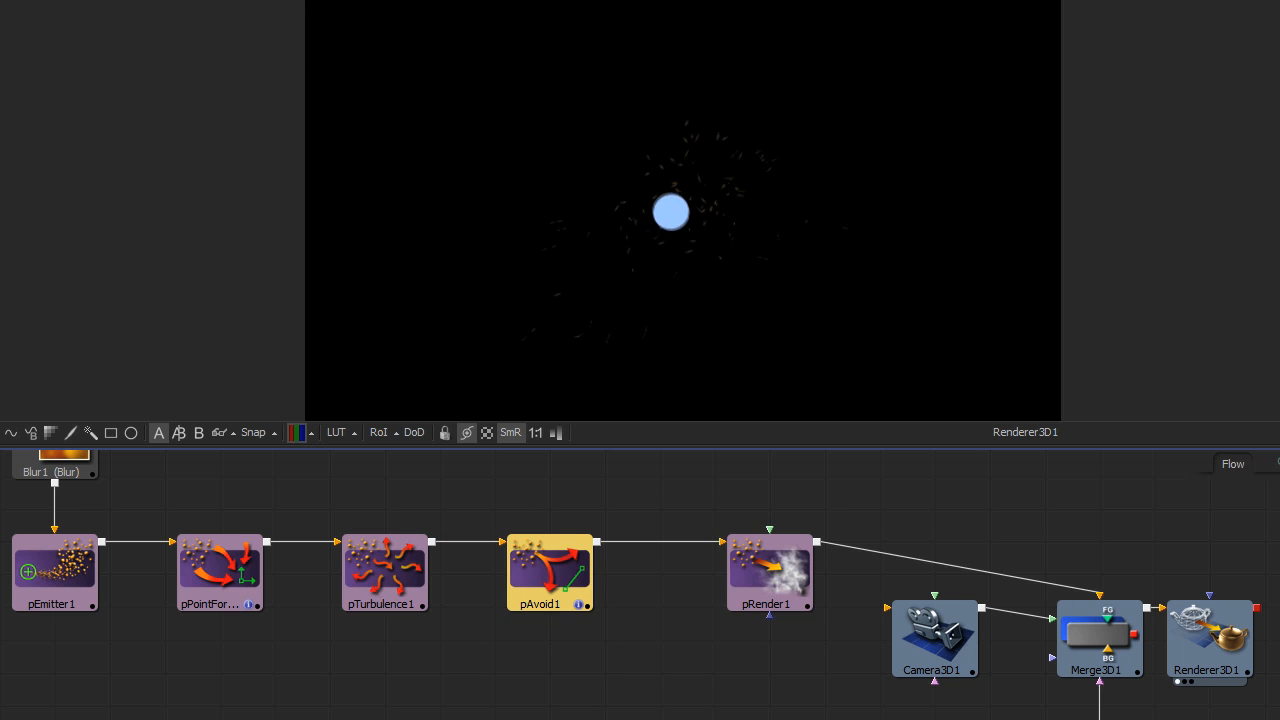
left_click(18, 0)
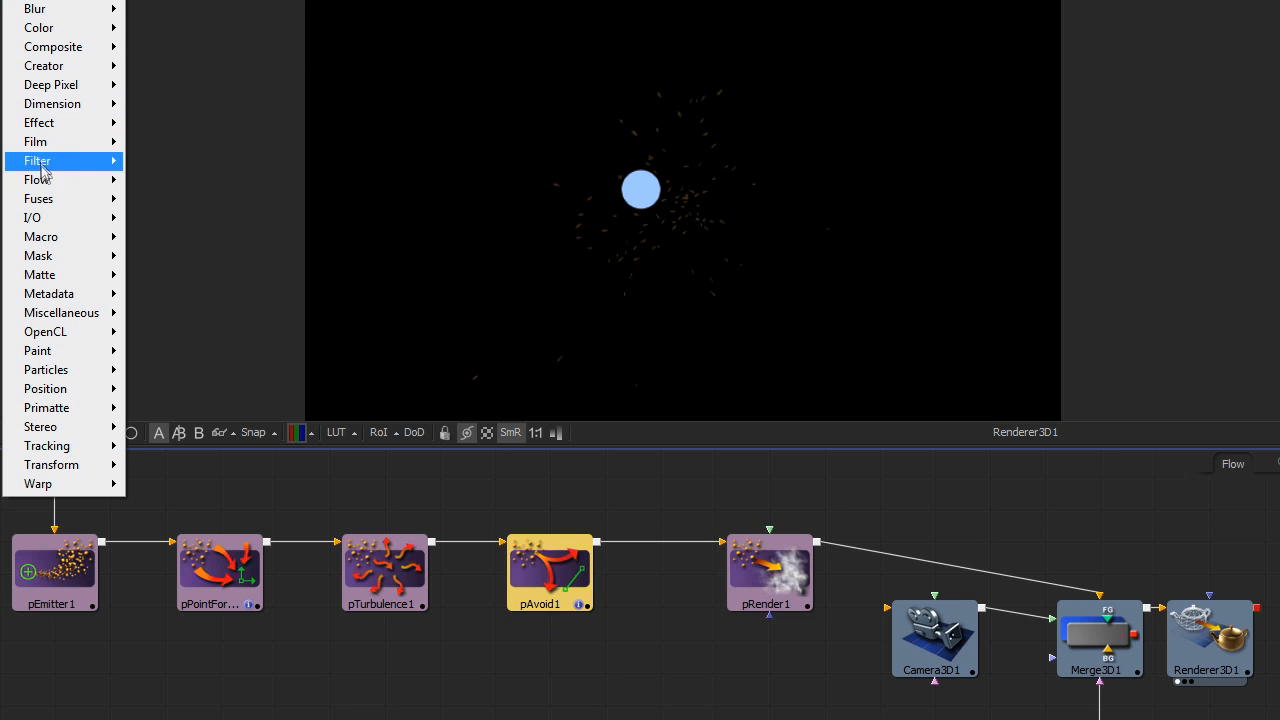
mouse_move(86, 370)
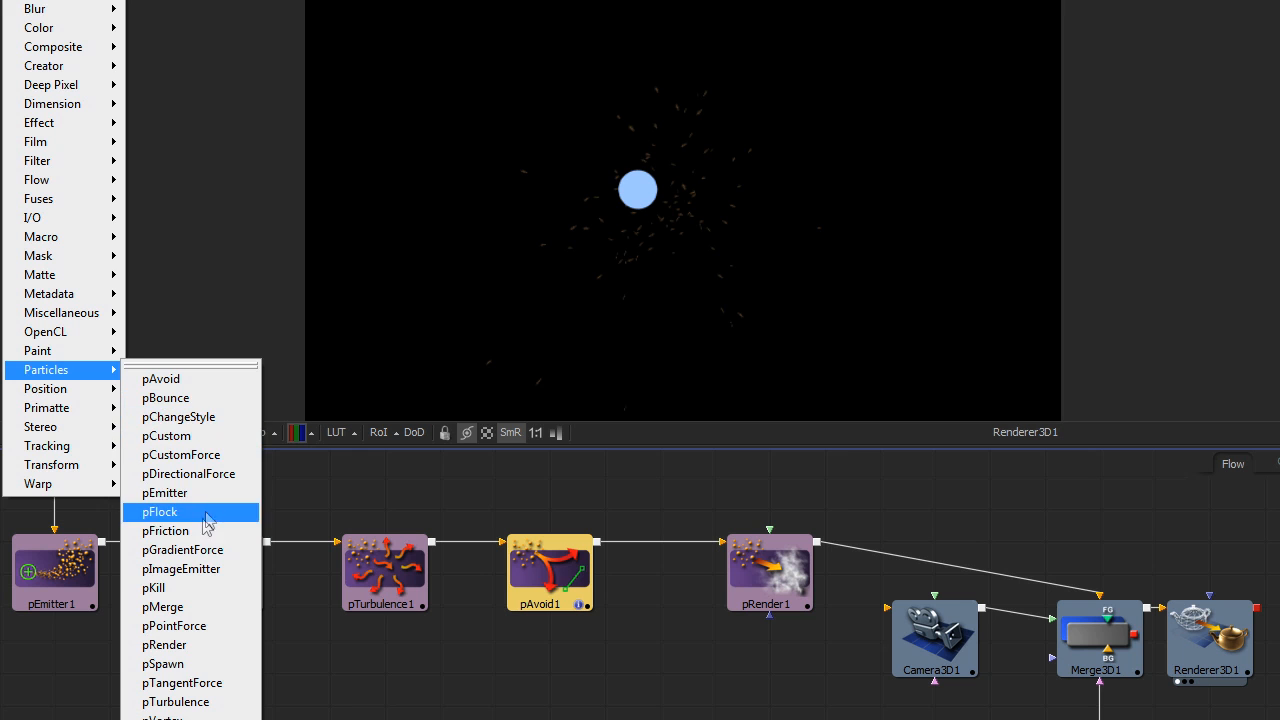
left_click(160, 511)
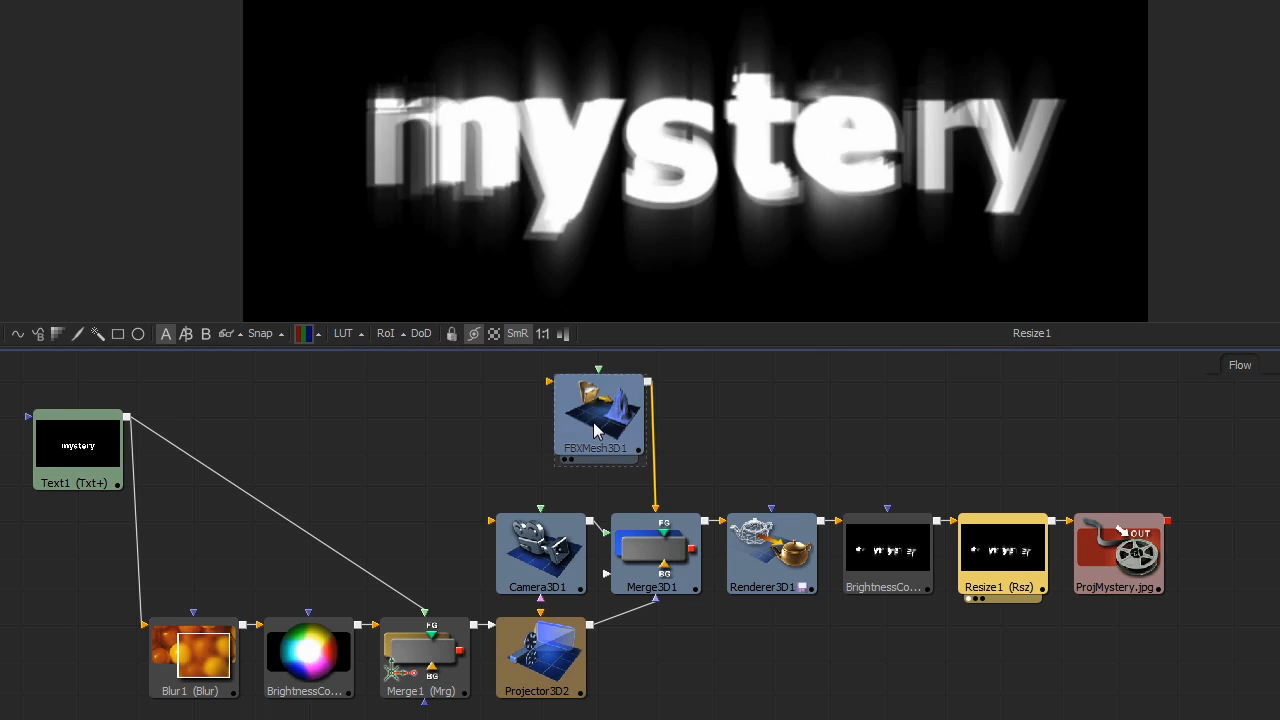
Move the FBXMesh3D1 node closer to Merge3D1 in the flow.
mouse_move(598, 430)
left_mouse_down()
mouse_move(790, 487)
mouse_move(860, 615)
mouse_move(810, 675)
mouse_move(665, 700)
mouse_move(535, 680)
mouse_move(435, 620)
mouse_move(405, 505)
mouse_move(606, 451)
left_mouse_up()
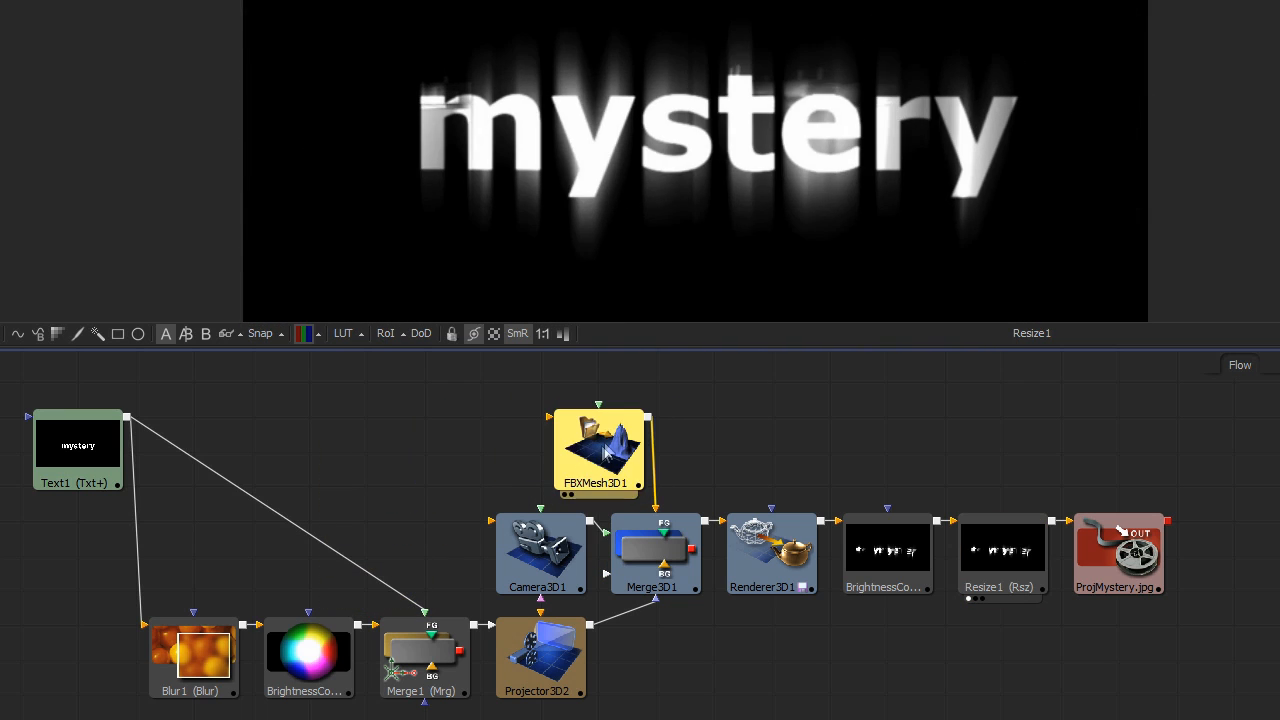
left_click_drag(428, 533, 1242, 594)
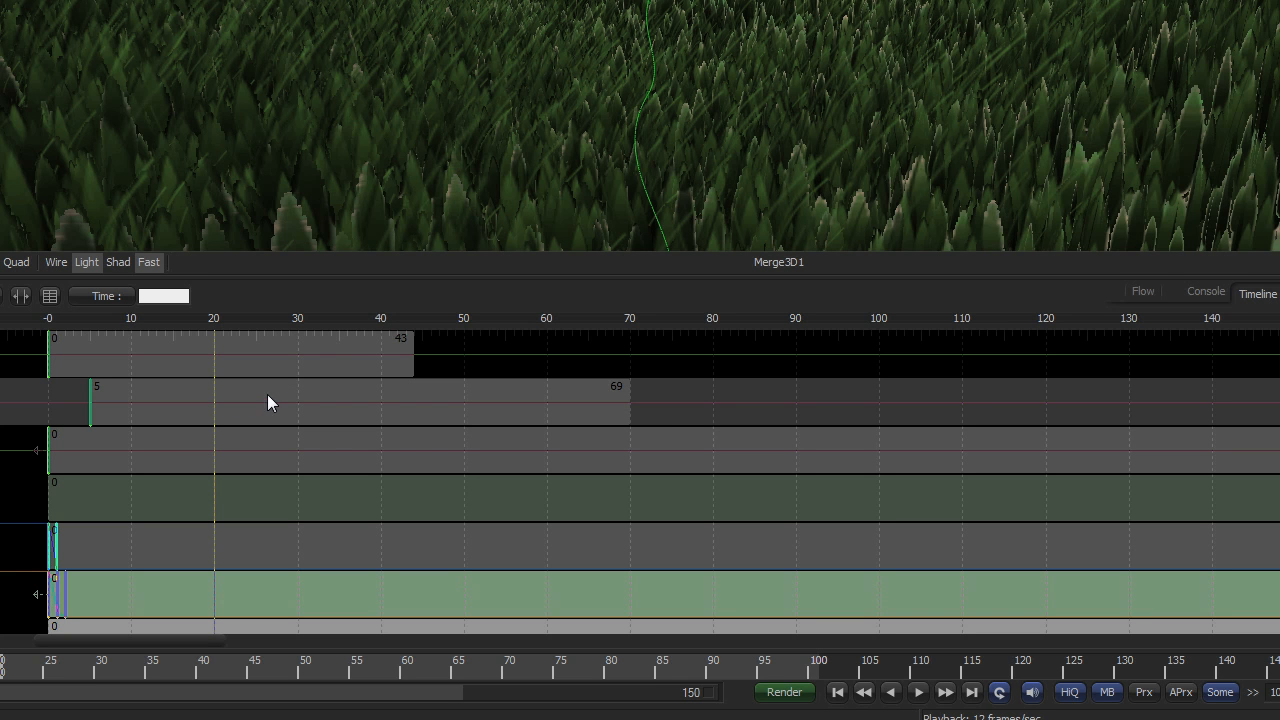
Trim the second timeline segment to start at frame 15 and shift the pair of selected keyframes to frame 90.
left_click_drag(267, 394, 234, 382)
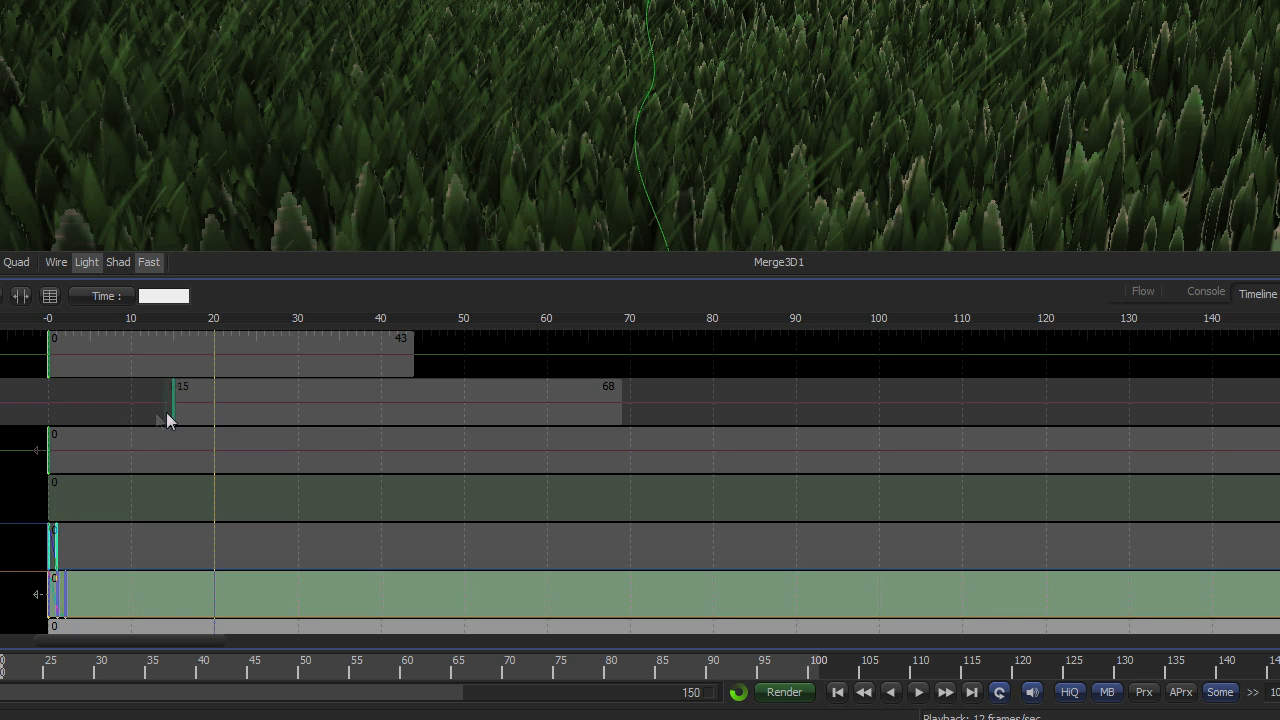
left_click(416, 348)
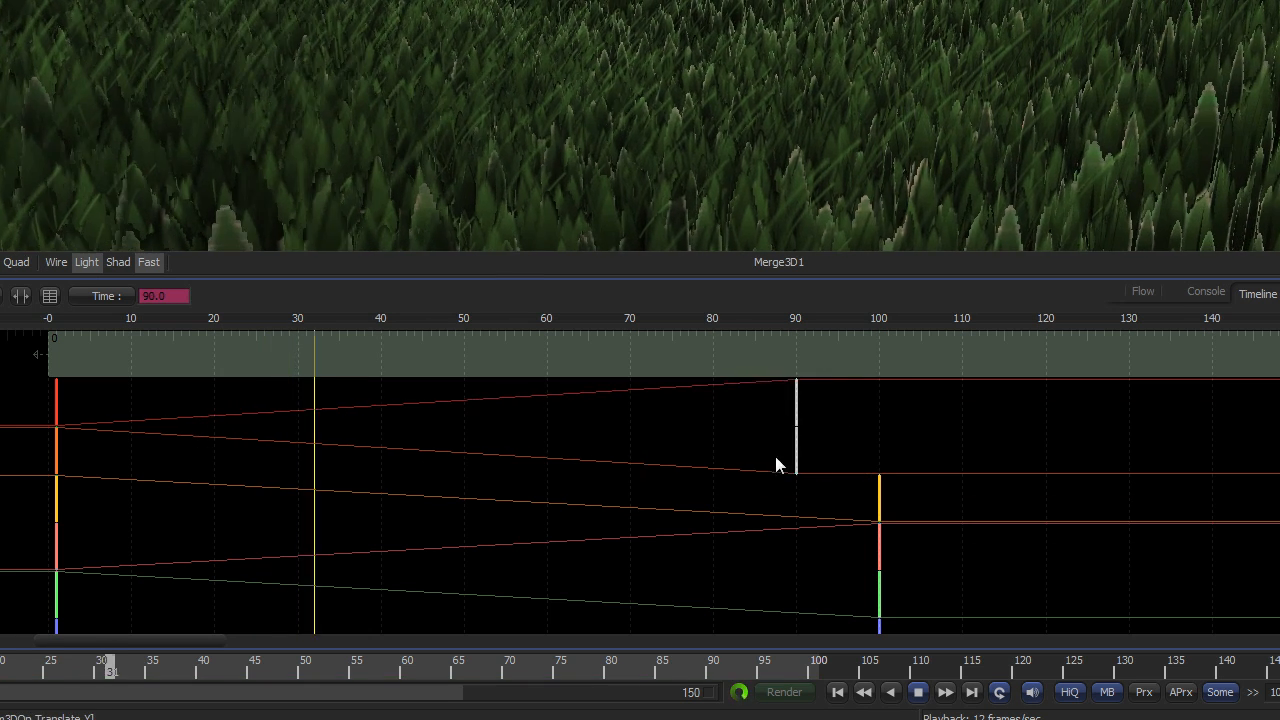
mouse_move(775, 456)
left_mouse_down()
mouse_move(697, 471)
mouse_move(463, 470)
mouse_move(764, 475)
left_mouse_up()
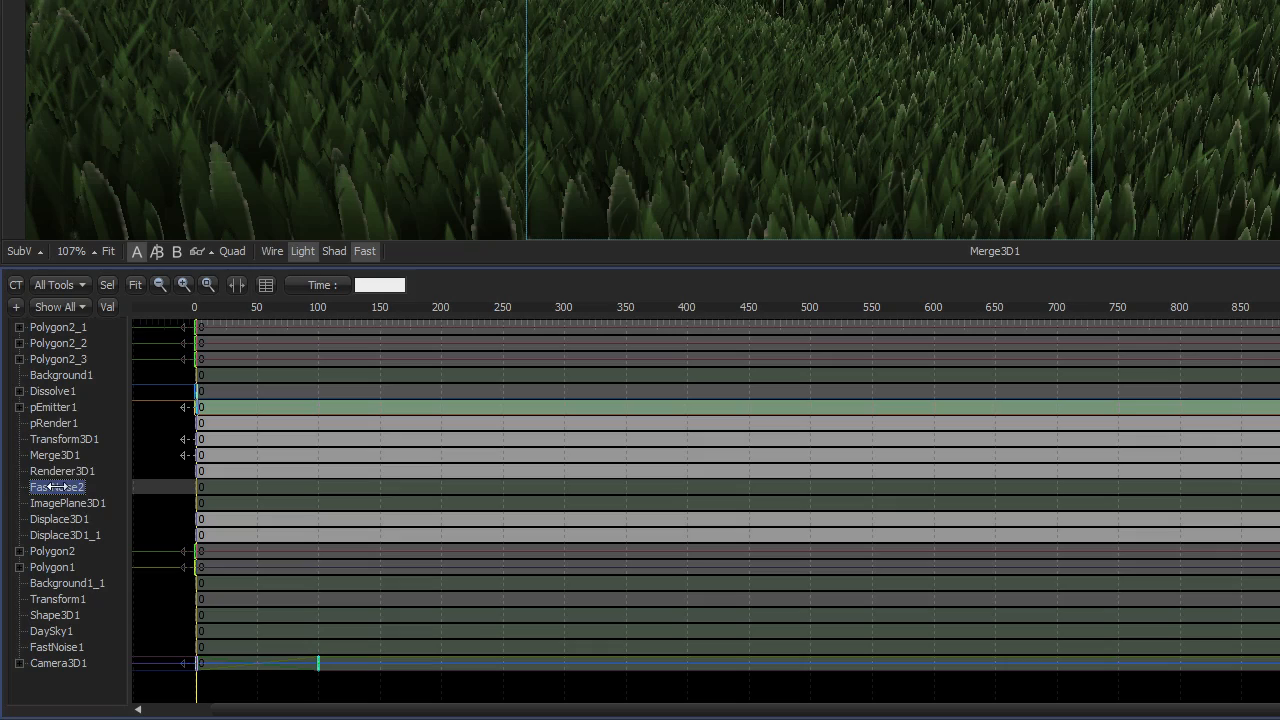
Reorder FastNoise2, Transform3D1, Merge3D1 and Polygon2 in the timeline's tool list, and filter the list to polygon masks only.
left_click_drag(58, 367, 60, 369)
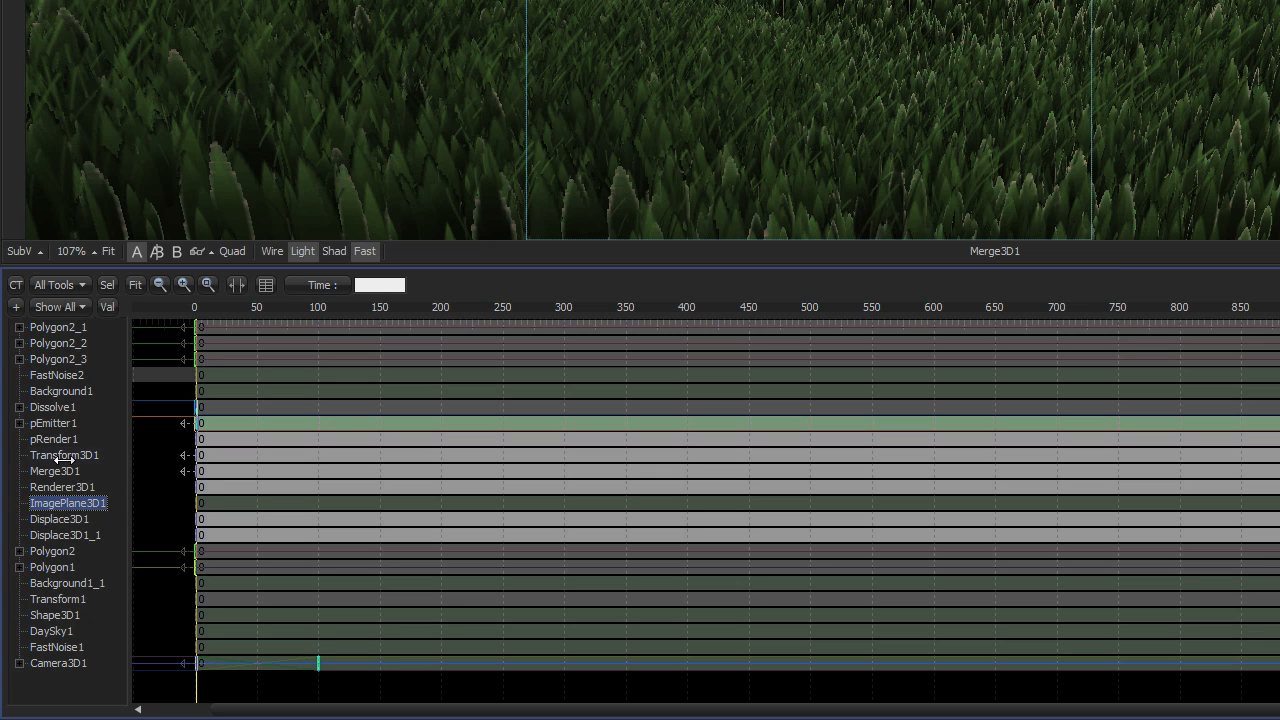
left_click_drag(53, 592, 55, 596)
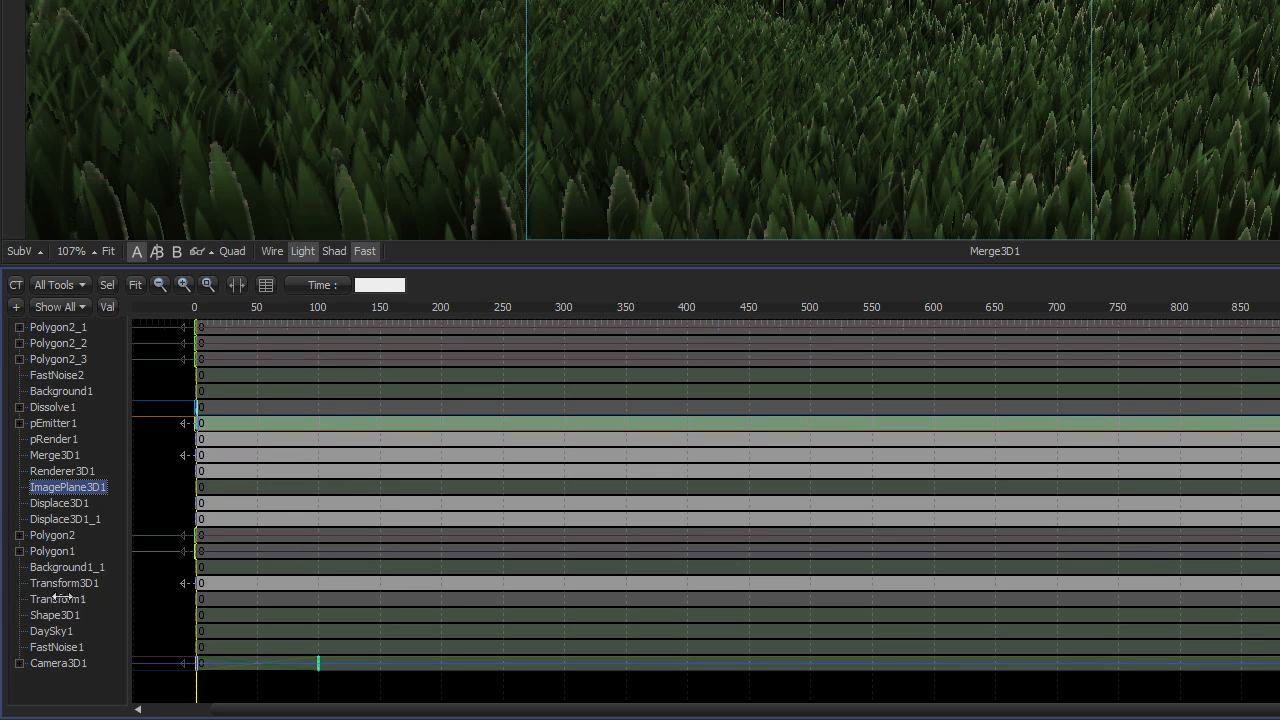
left_click_drag(53, 381, 54, 380)
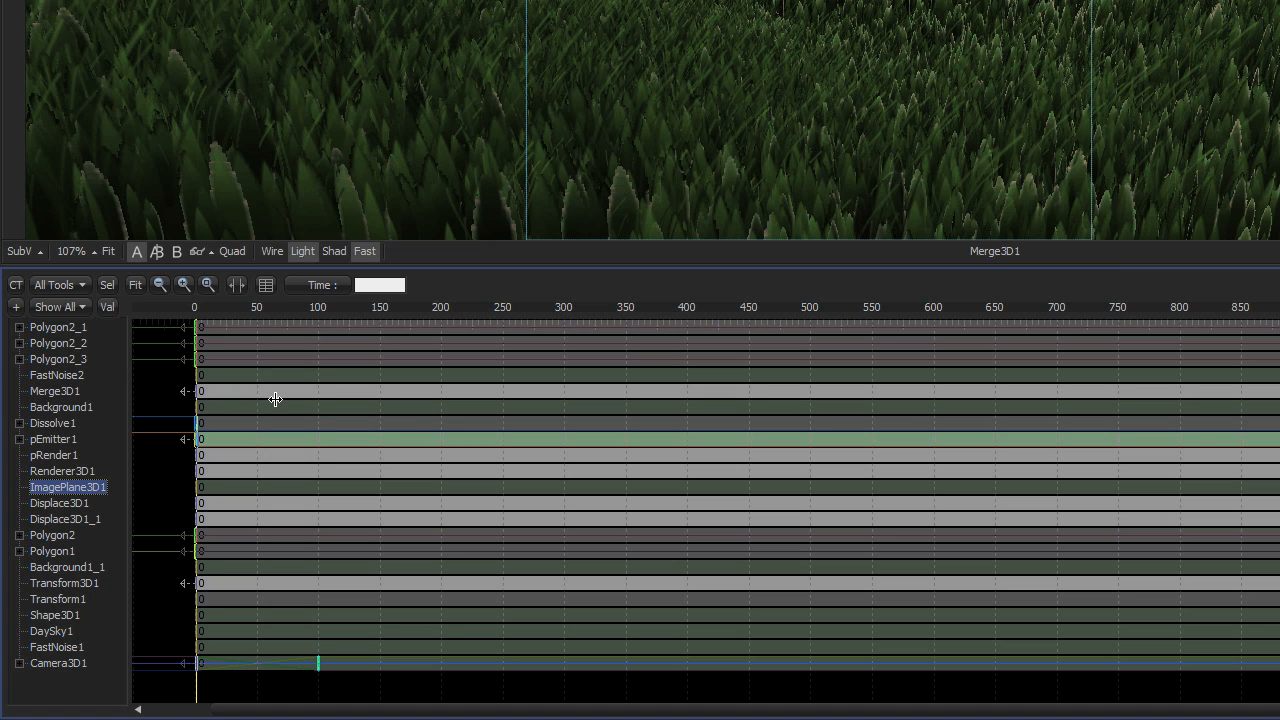
left_click_drag(56, 594, 60, 596)
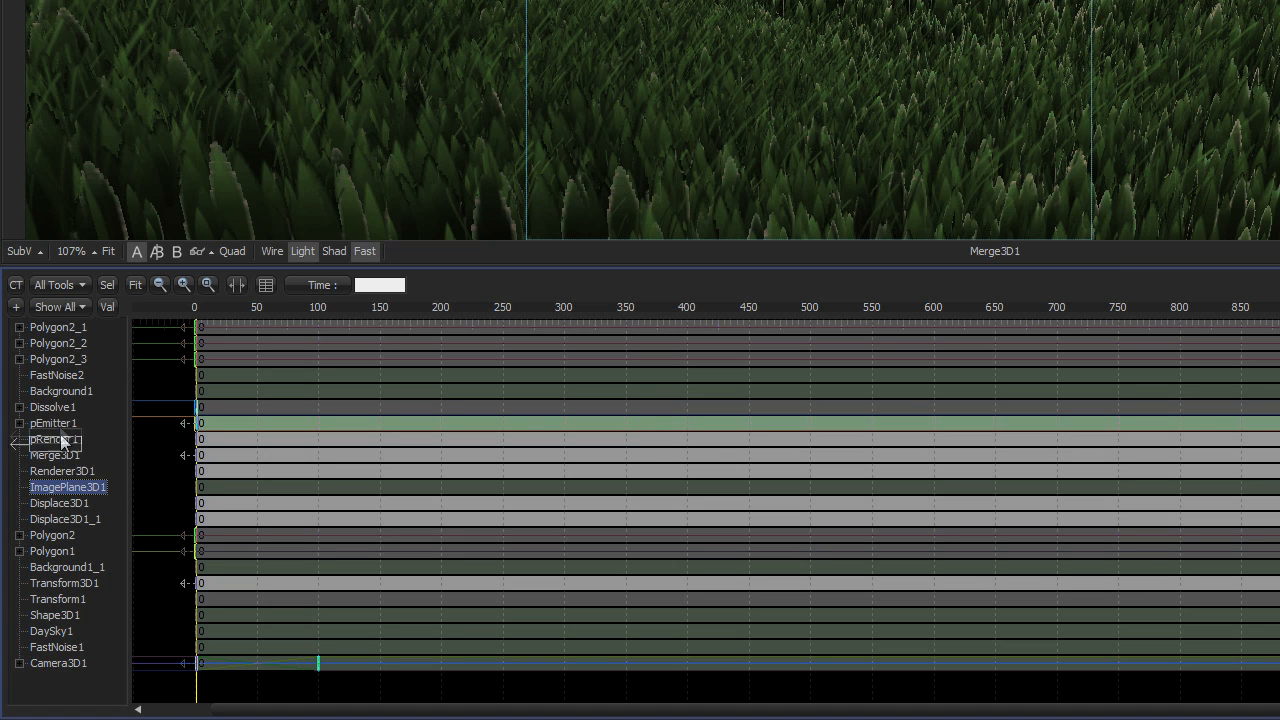
left_click_drag(53, 387, 54, 380)
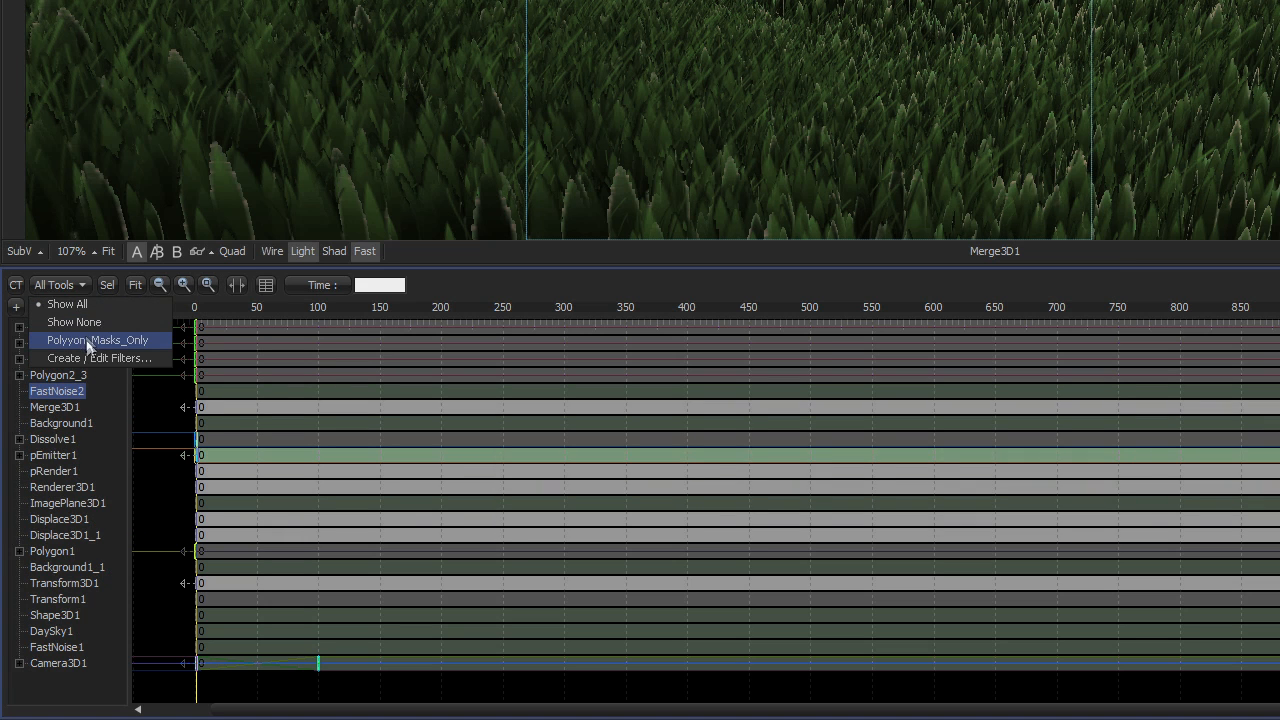
left_click(89, 347)
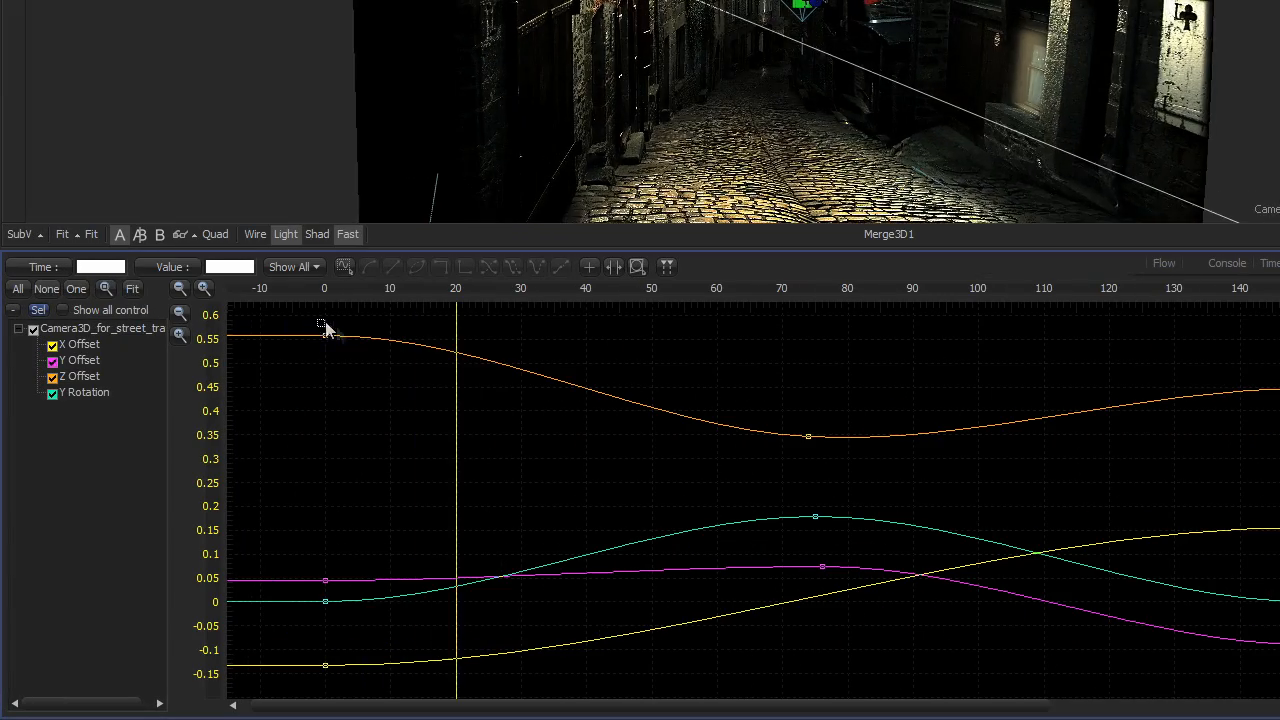
Select the Z Offset curve's key at frame 0 and adjust its outgoing tangent handle.
left_click(325, 335)
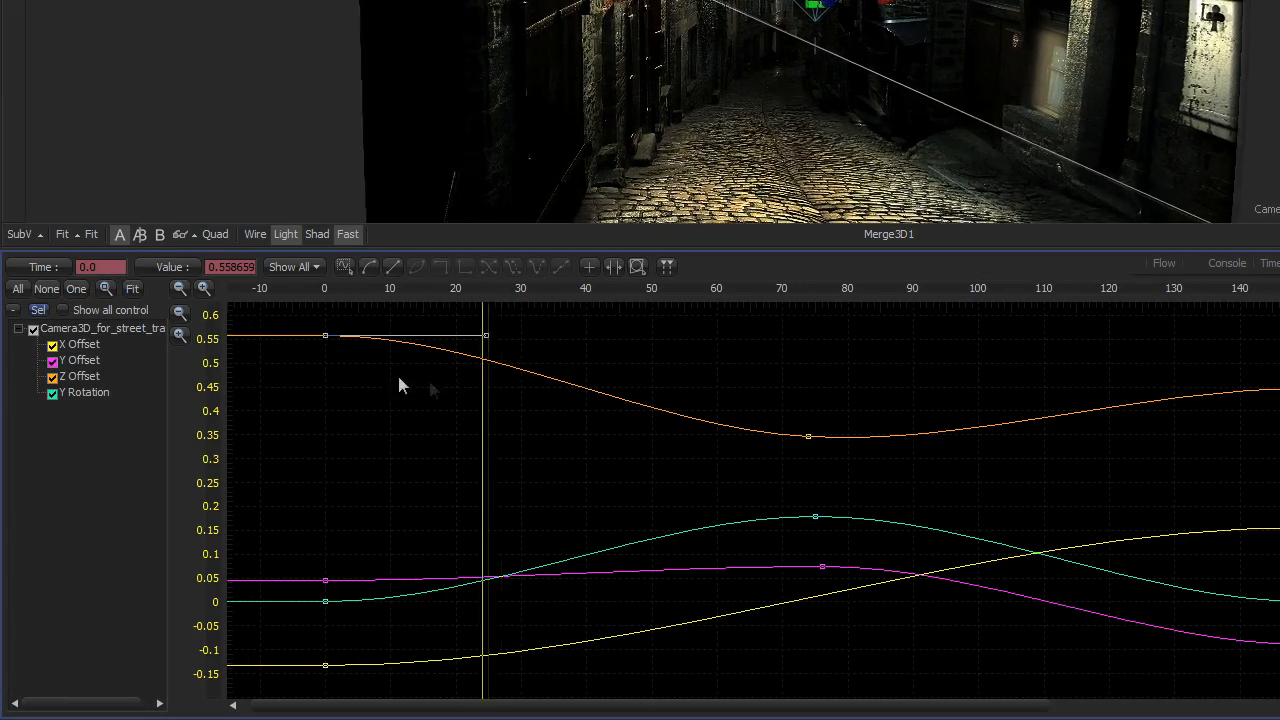
left_click_drag(488, 336, 519, 353)
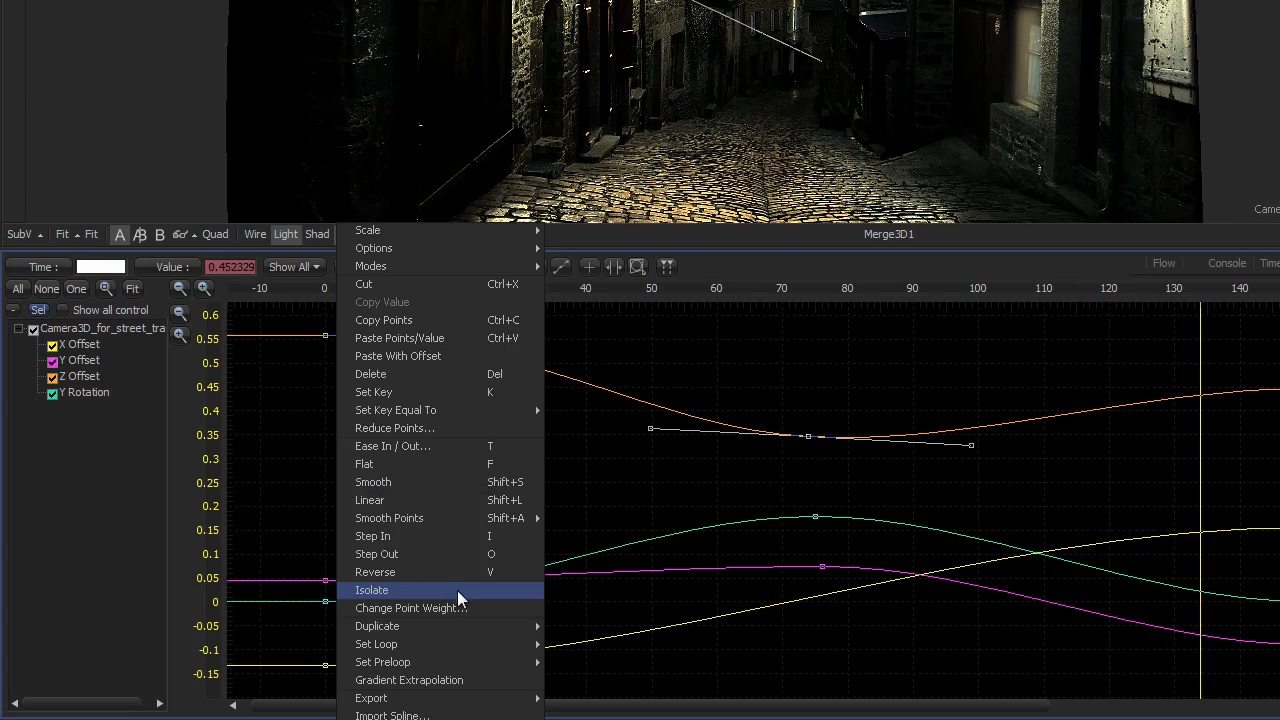
Try the Loop setting on the Z Offset curve, undo it and look through the other curve options.
mouse_move(444, 652)
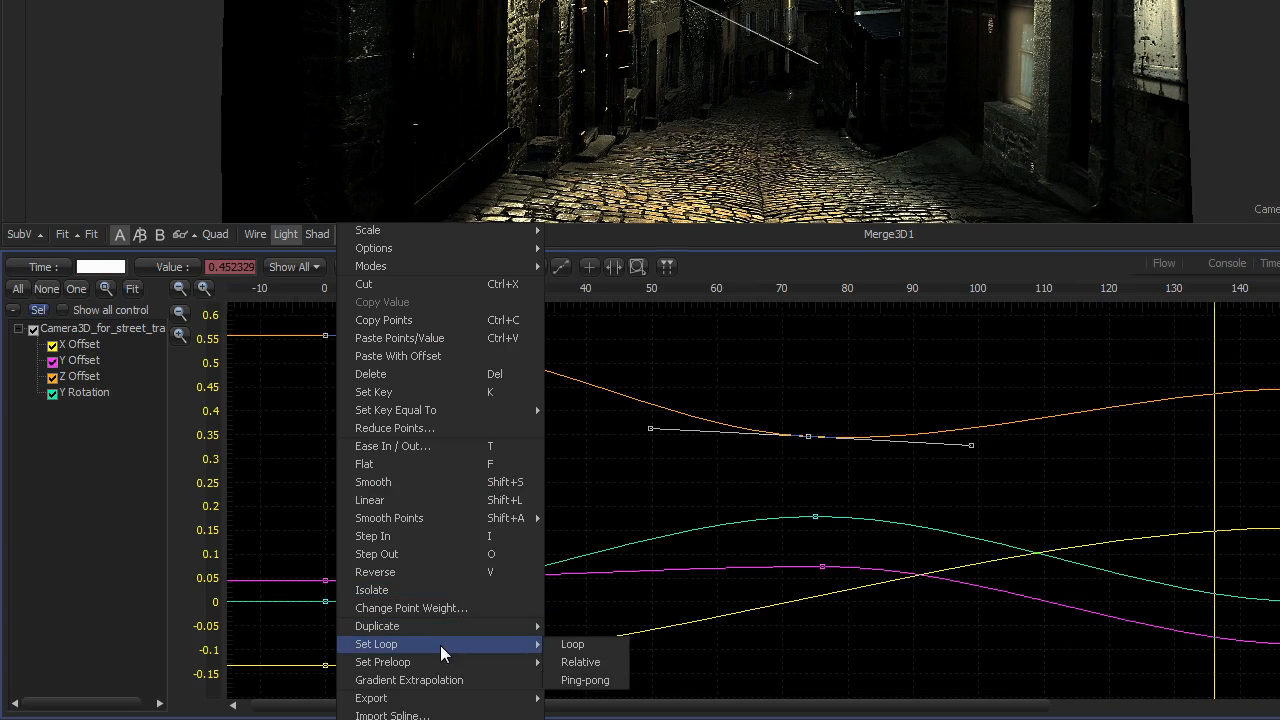
left_click(573, 646)
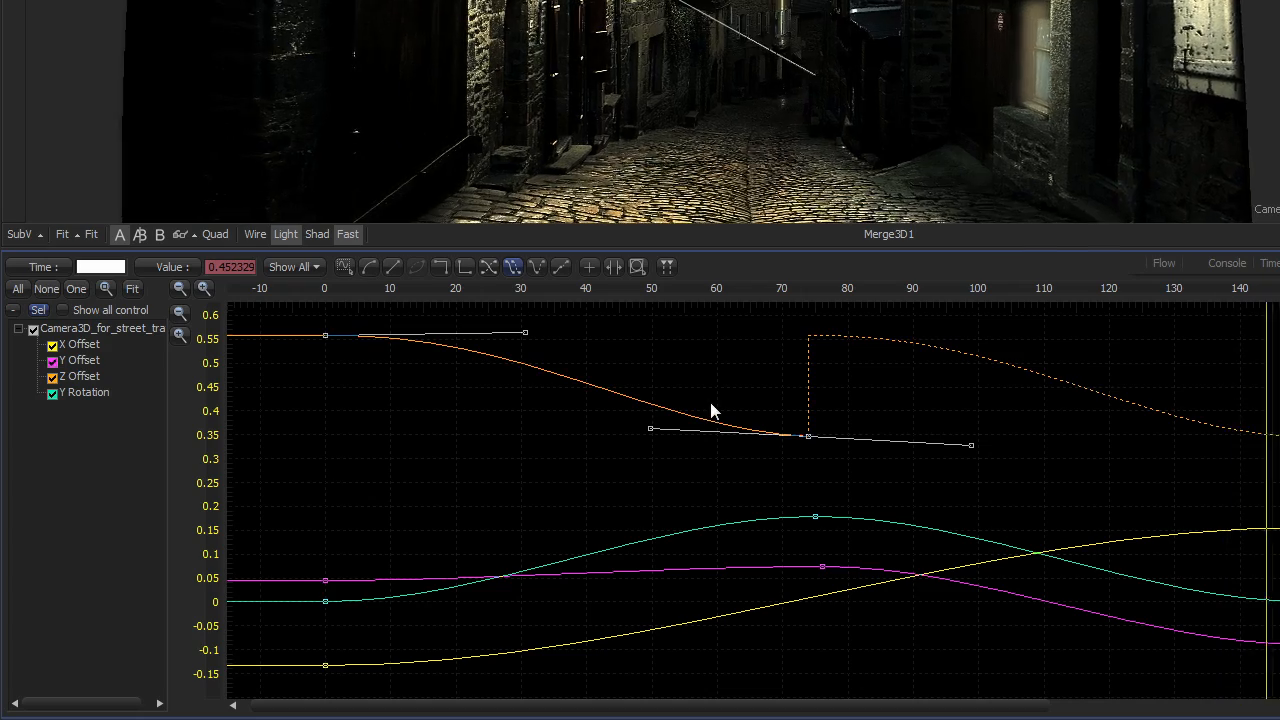
key("ctrl+z")
right_click(471, 345)
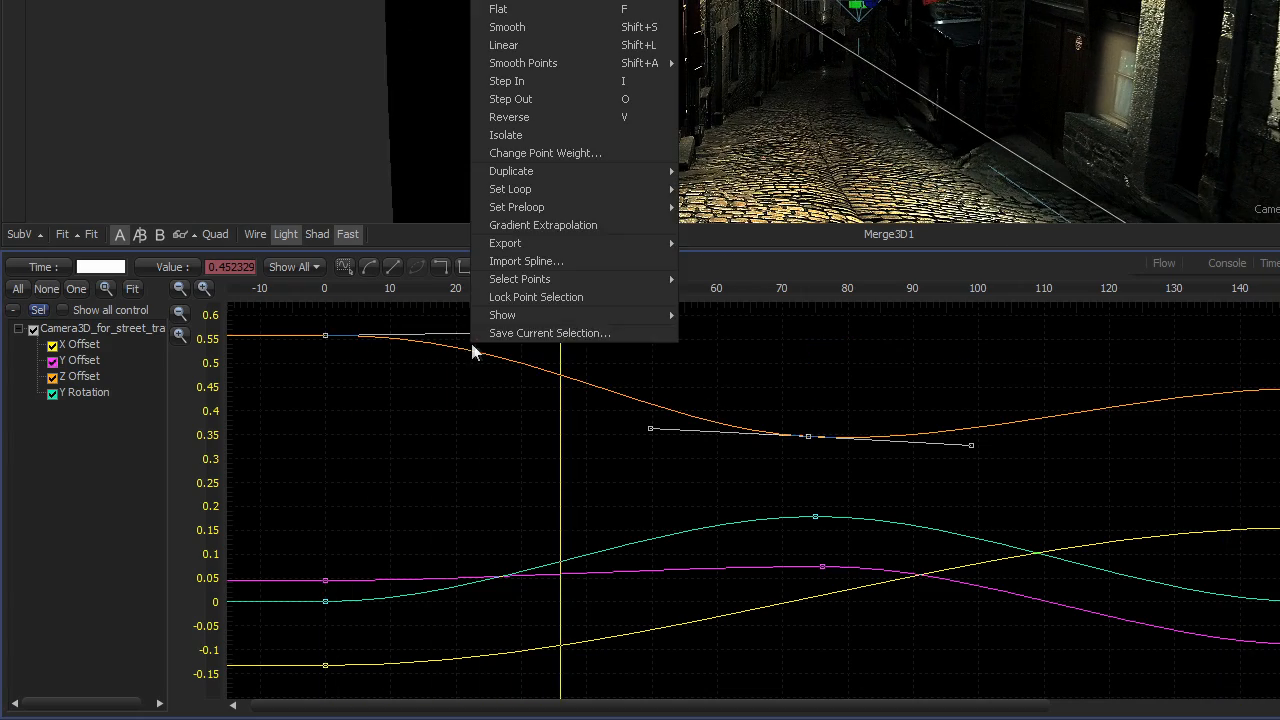
mouse_move(563, 205)
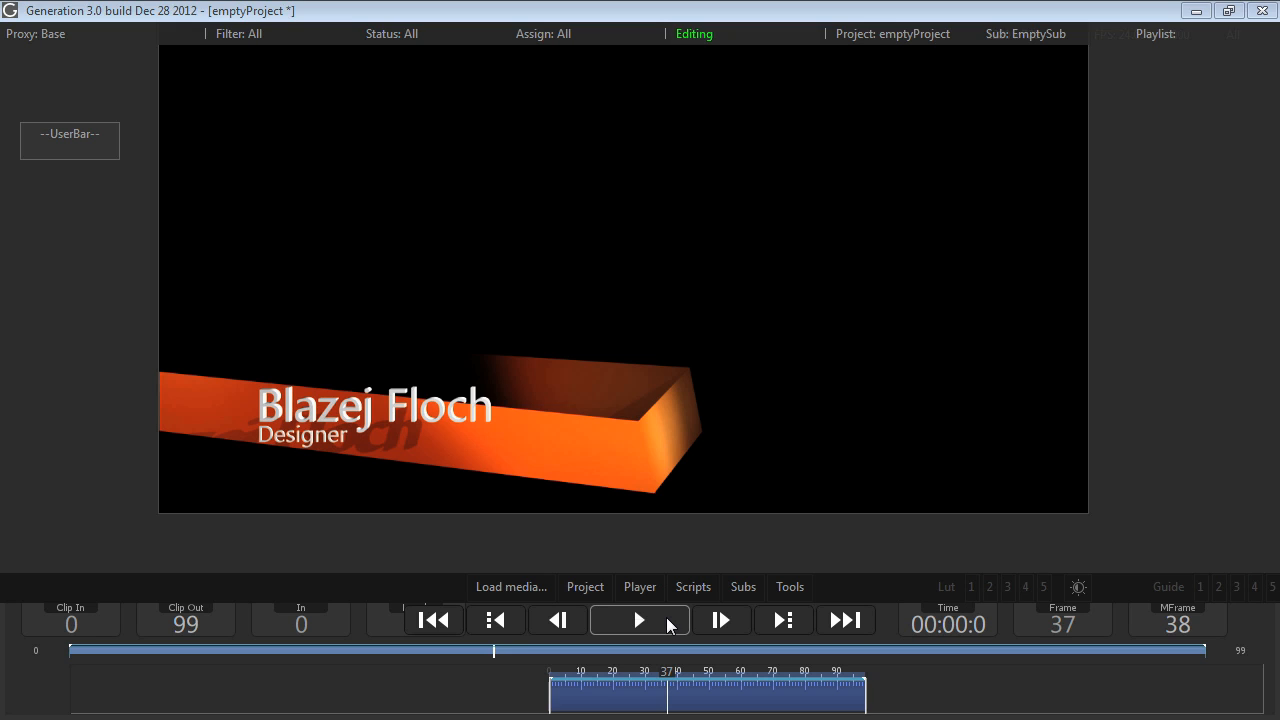
Play the lower-third animation in Generation, stop playback and switch to Fusion.
left_click(668, 625)
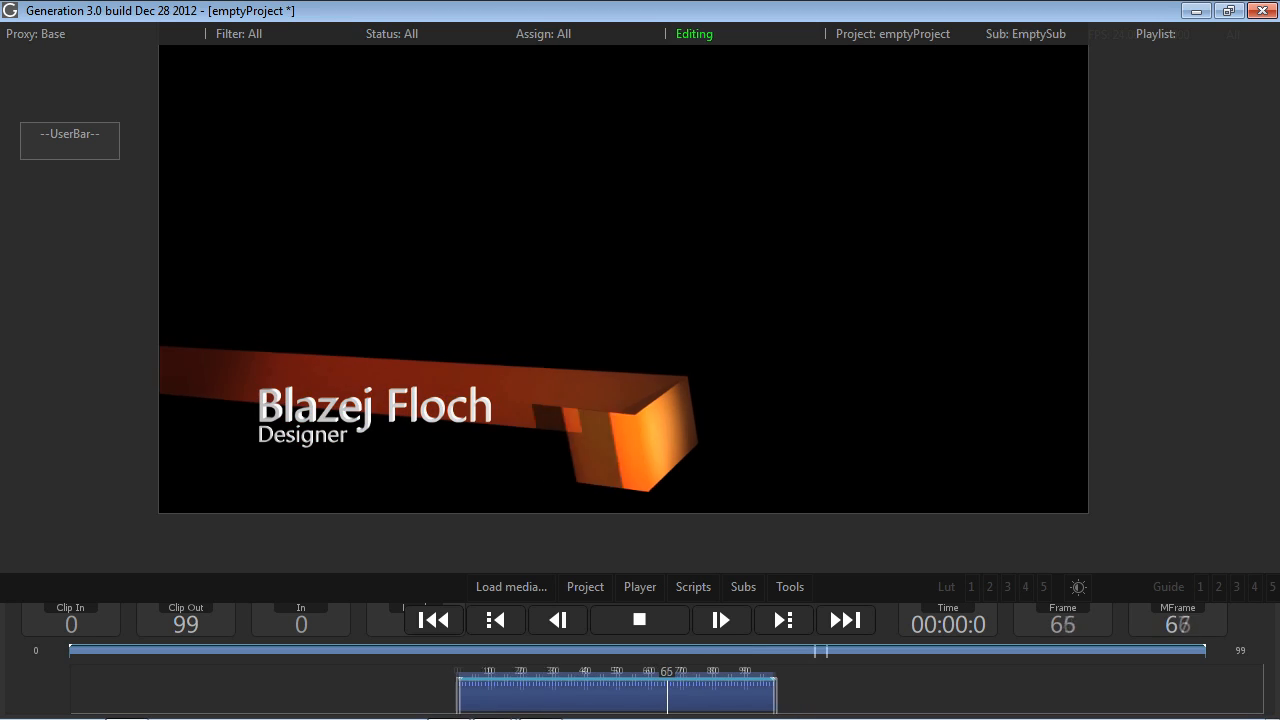
left_click(665, 607)
key("alt+Tab")
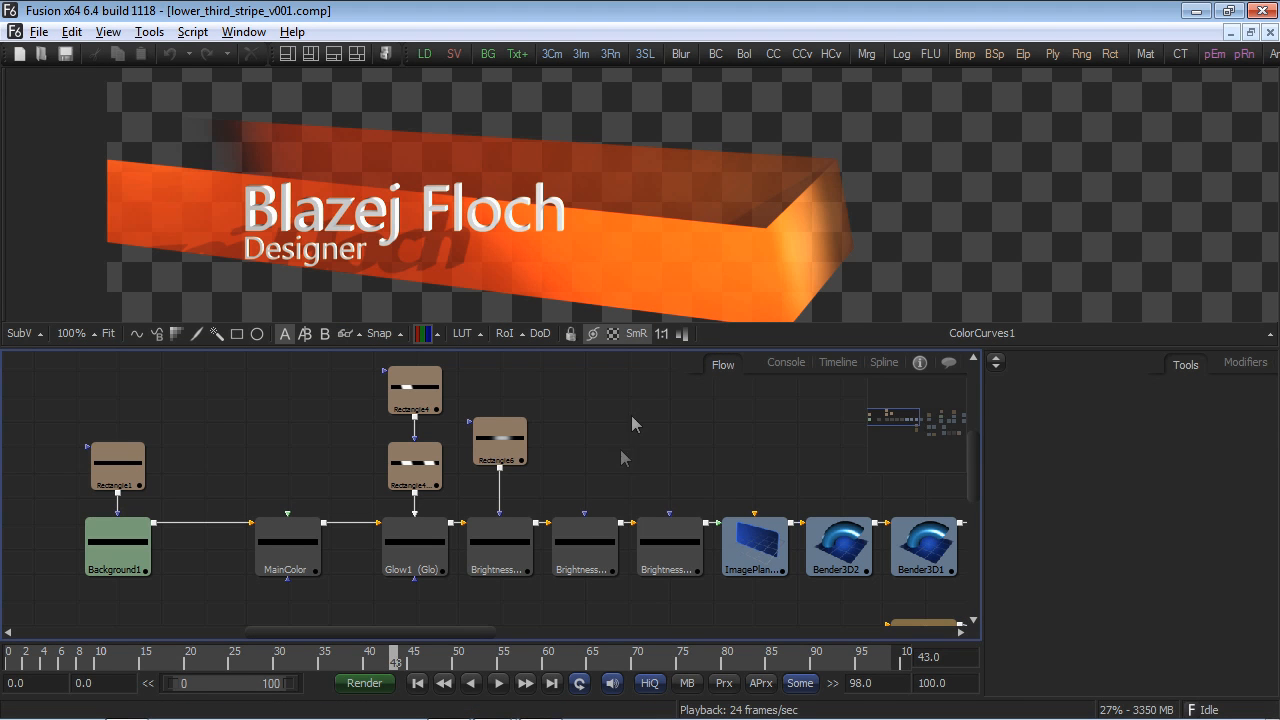
Show the Background1 node in the viewer and inspect its whole colour strip.
key("space")
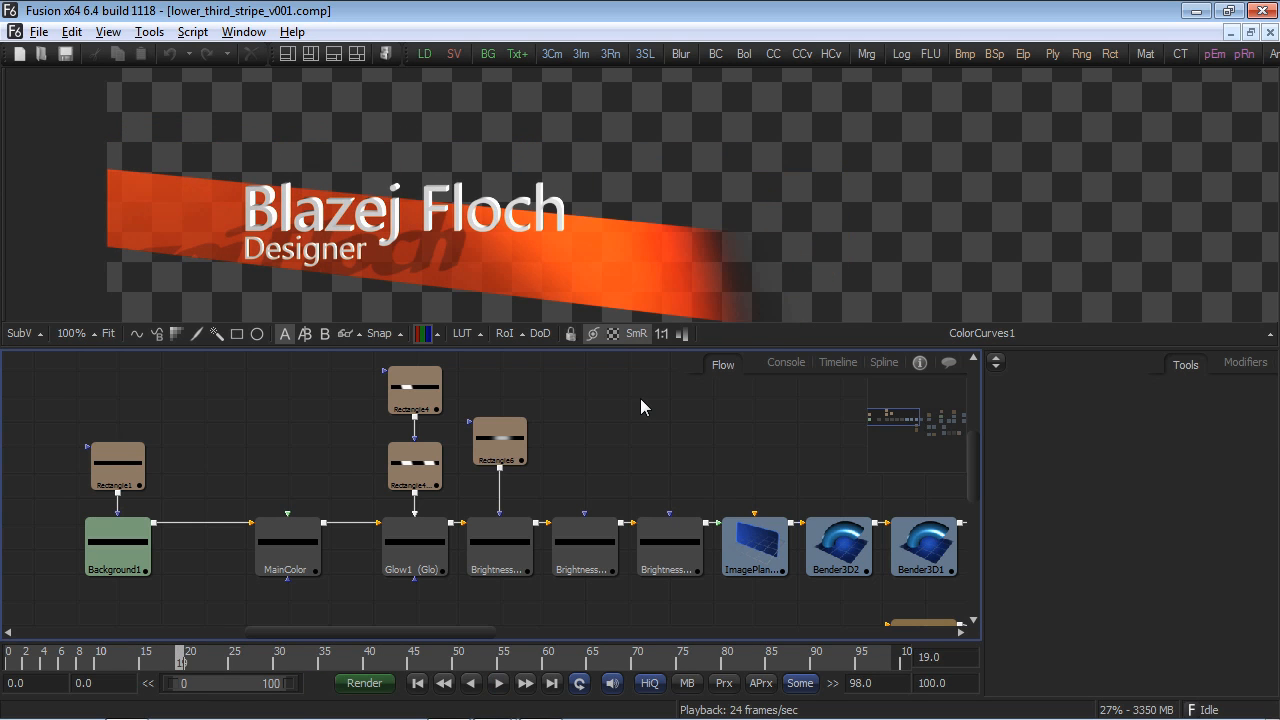
left_click(117, 543)
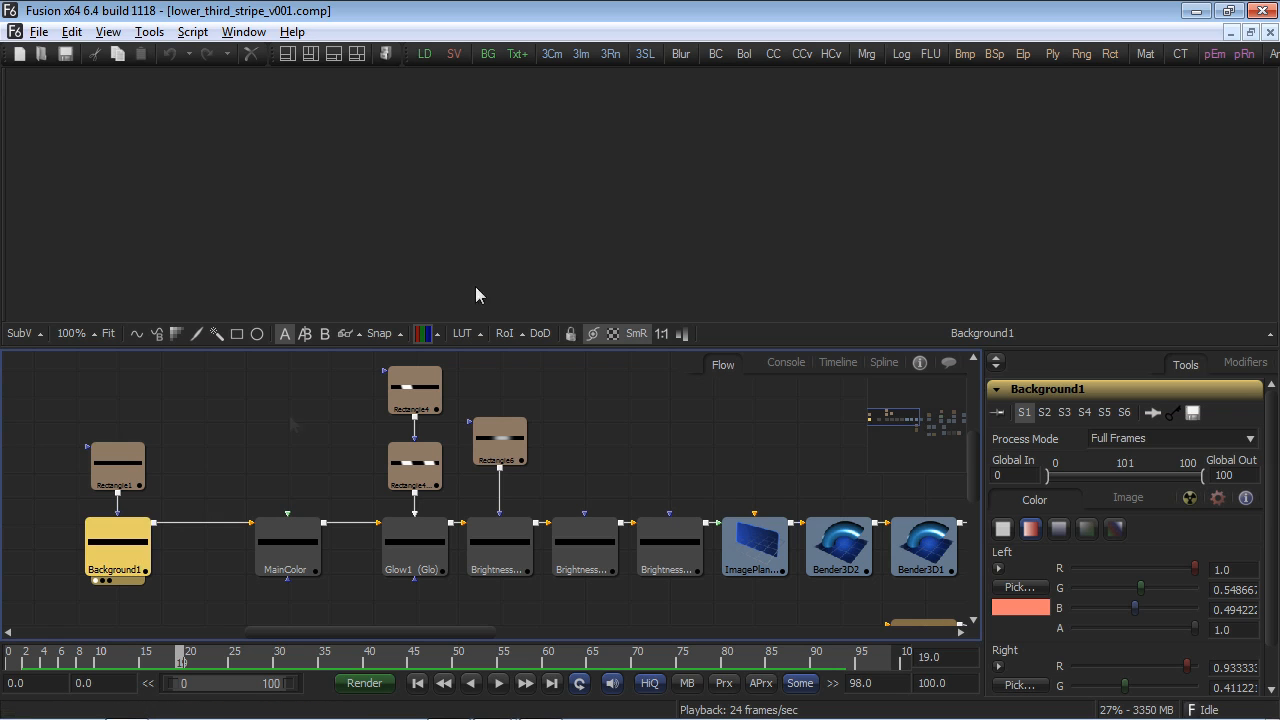
scroll(594, 209, "down", 3)
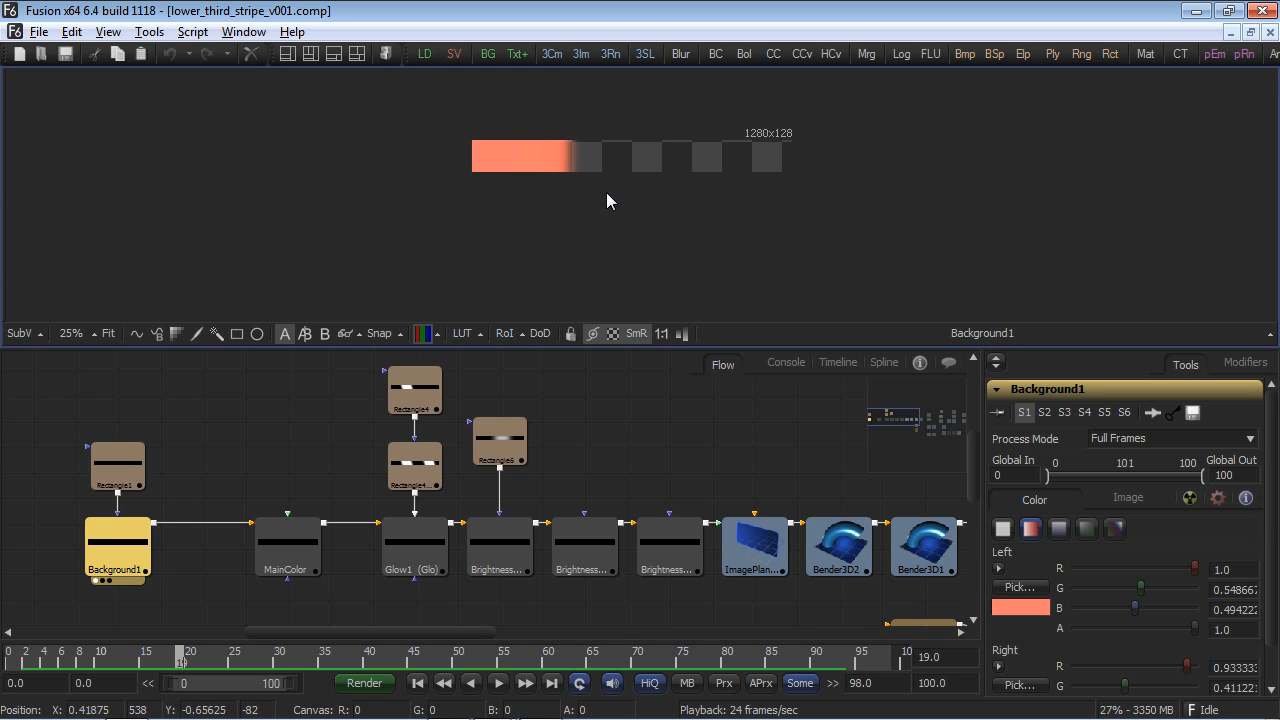
scroll(585, 240, "up", 5)
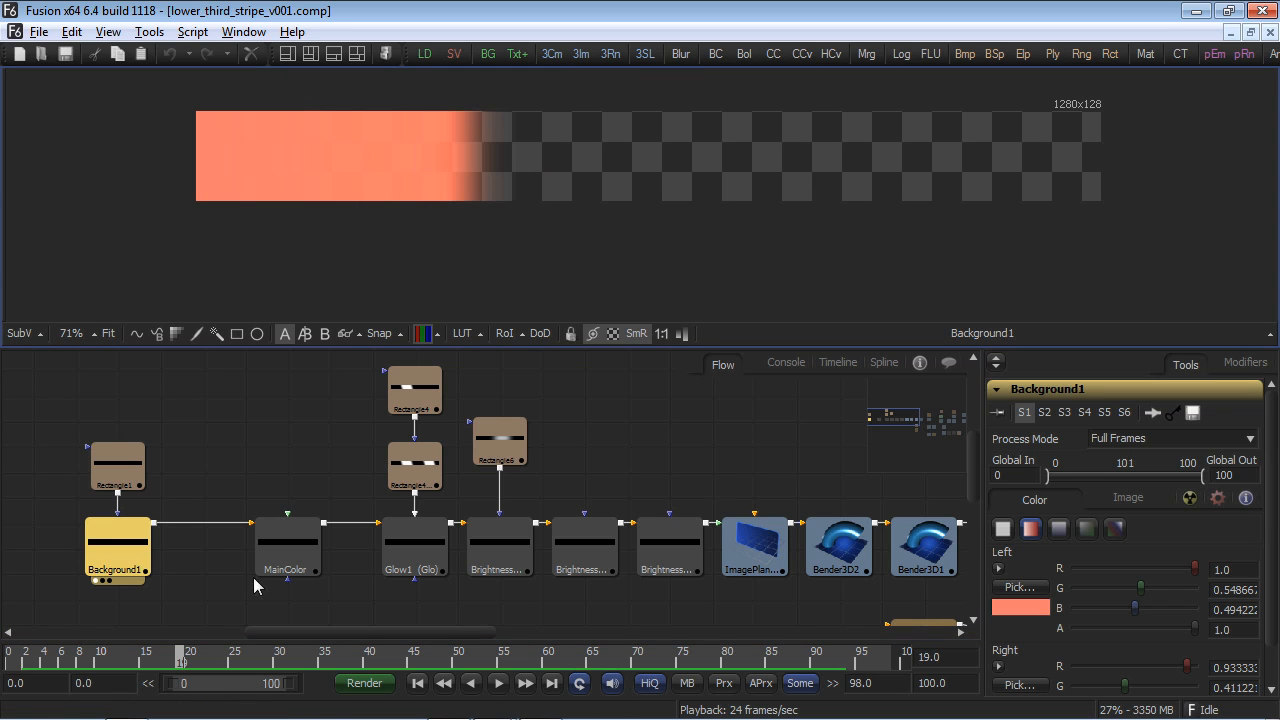
Show the Rectangle1 mask in a second viewer beside Background1, play the animation and enlarge the viewers.
left_click(117, 465)
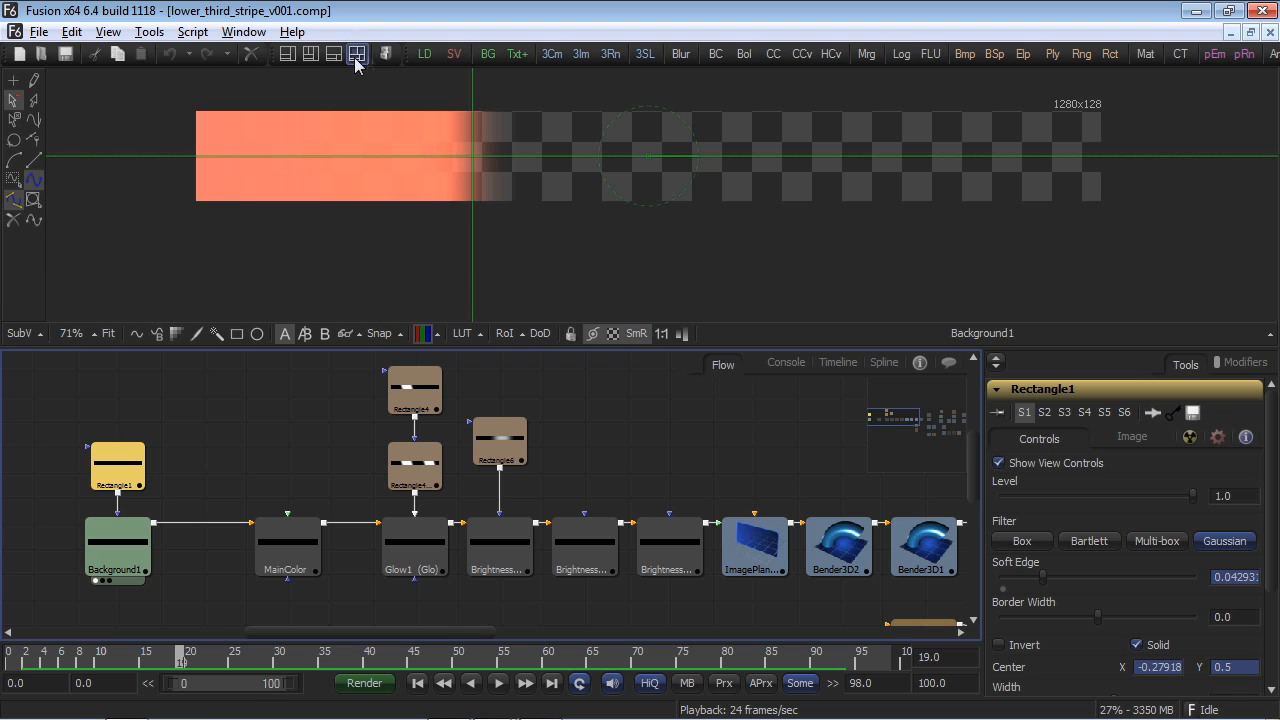
left_click(356, 56)
left_click_drag(119, 443, 830, 205)
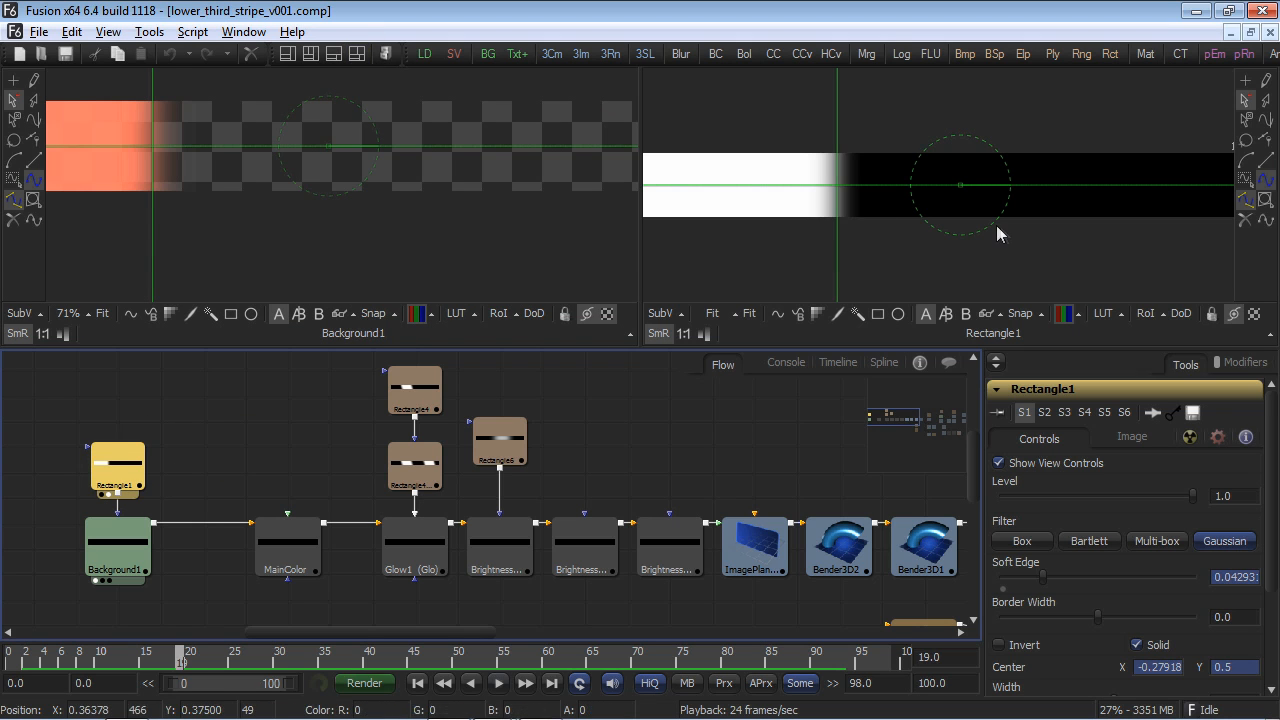
key("space")
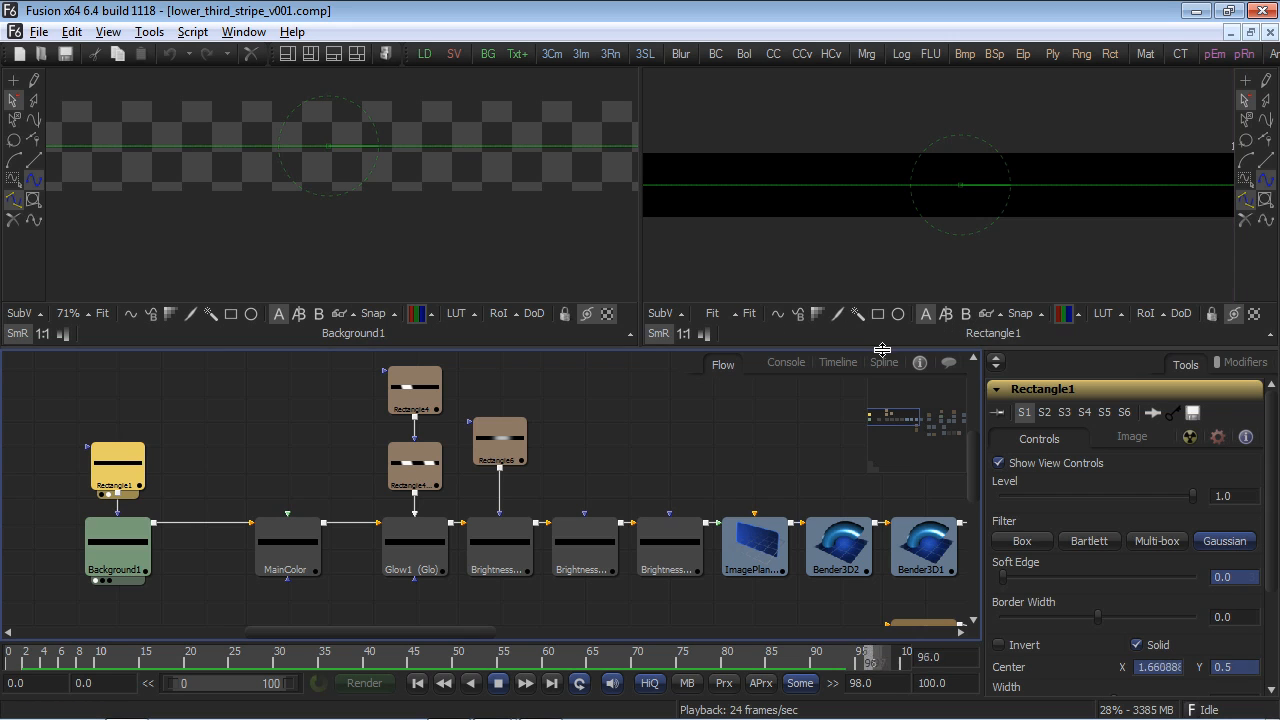
left_click_drag(882, 349, 880, 442)
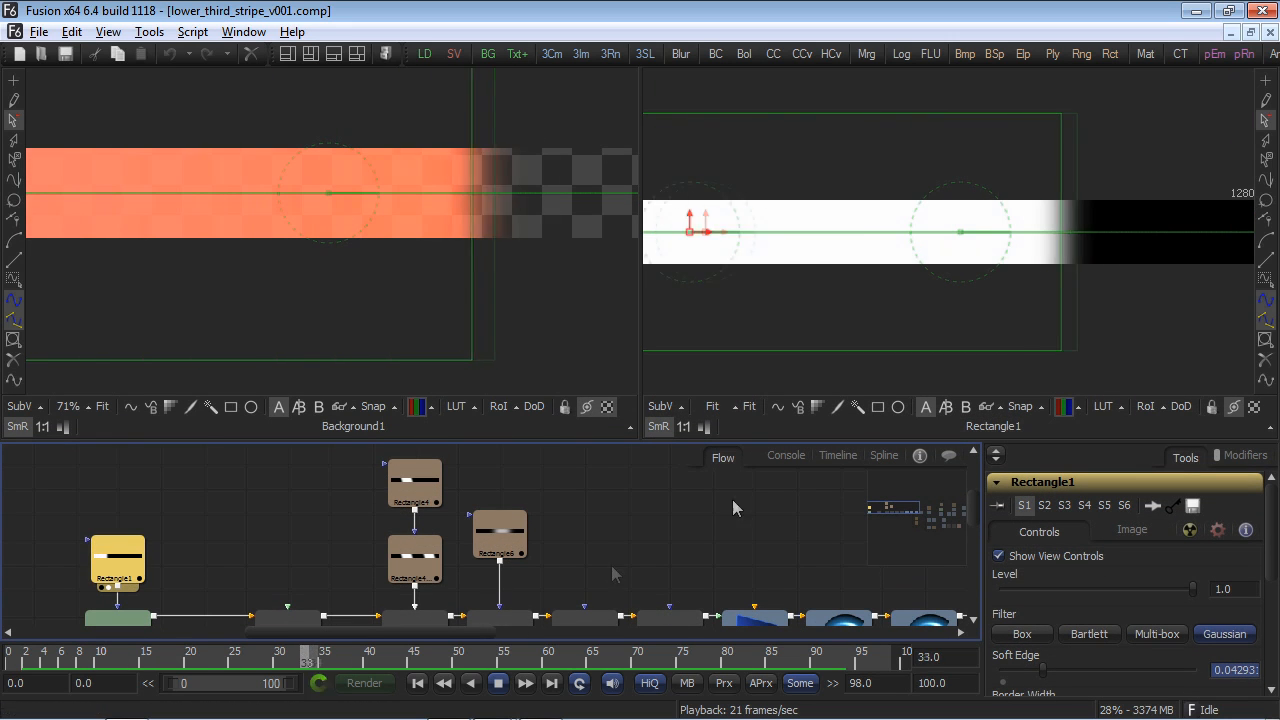
Show MainColor in place of Background1 and shift its master colour to a tint of about 0.083 and strength of about 0.566.
left_click_drag(518, 587, 574, 477)
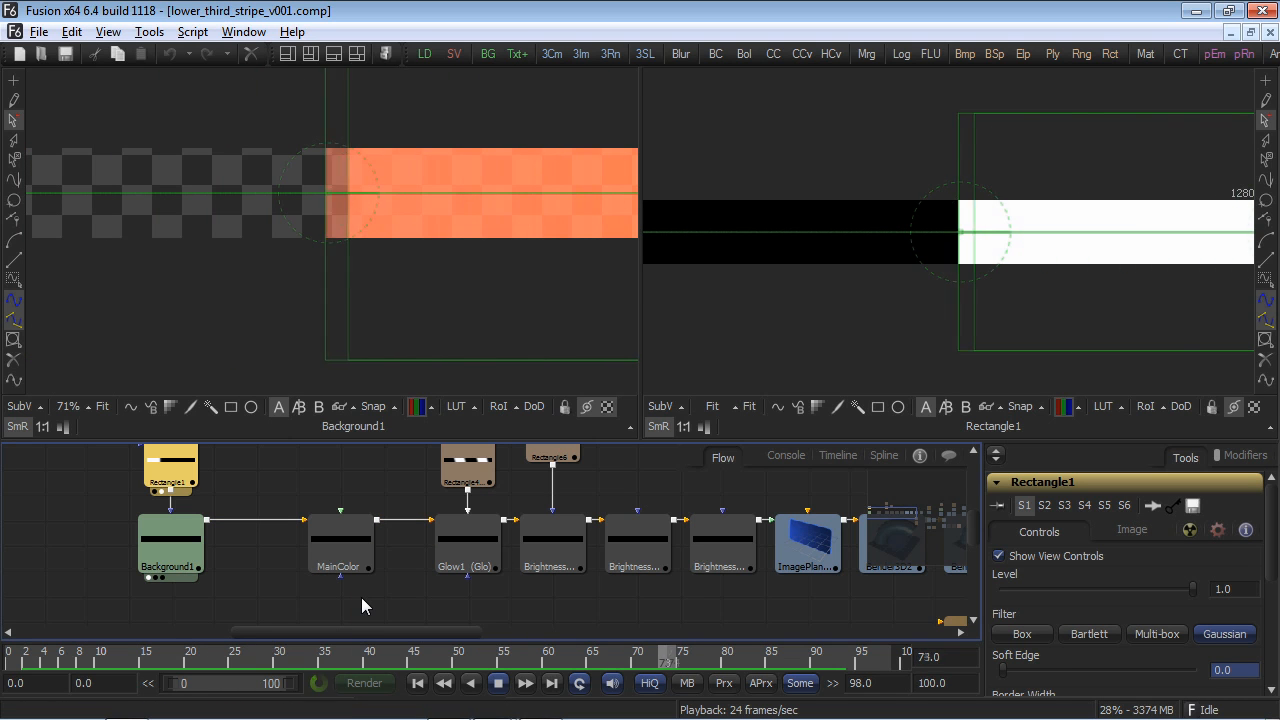
left_click_drag(414, 591, 371, 621)
left_click_drag(309, 591, 380, 150)
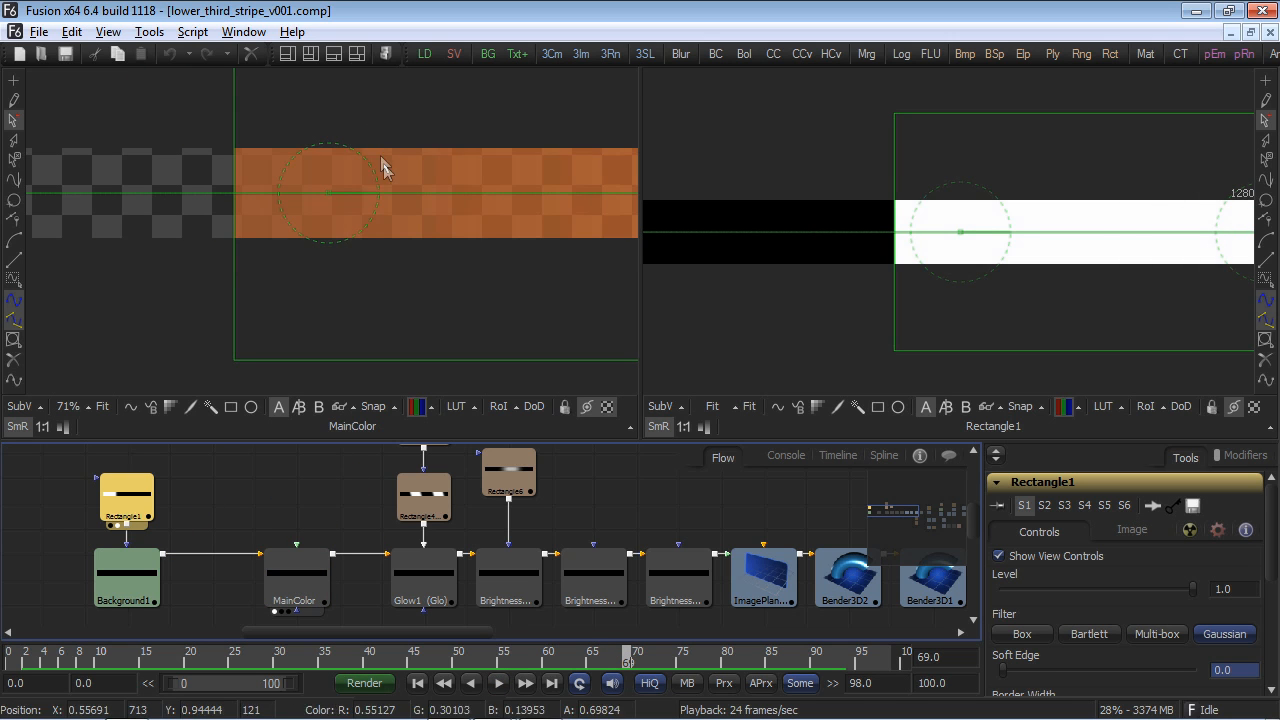
left_click(289, 563)
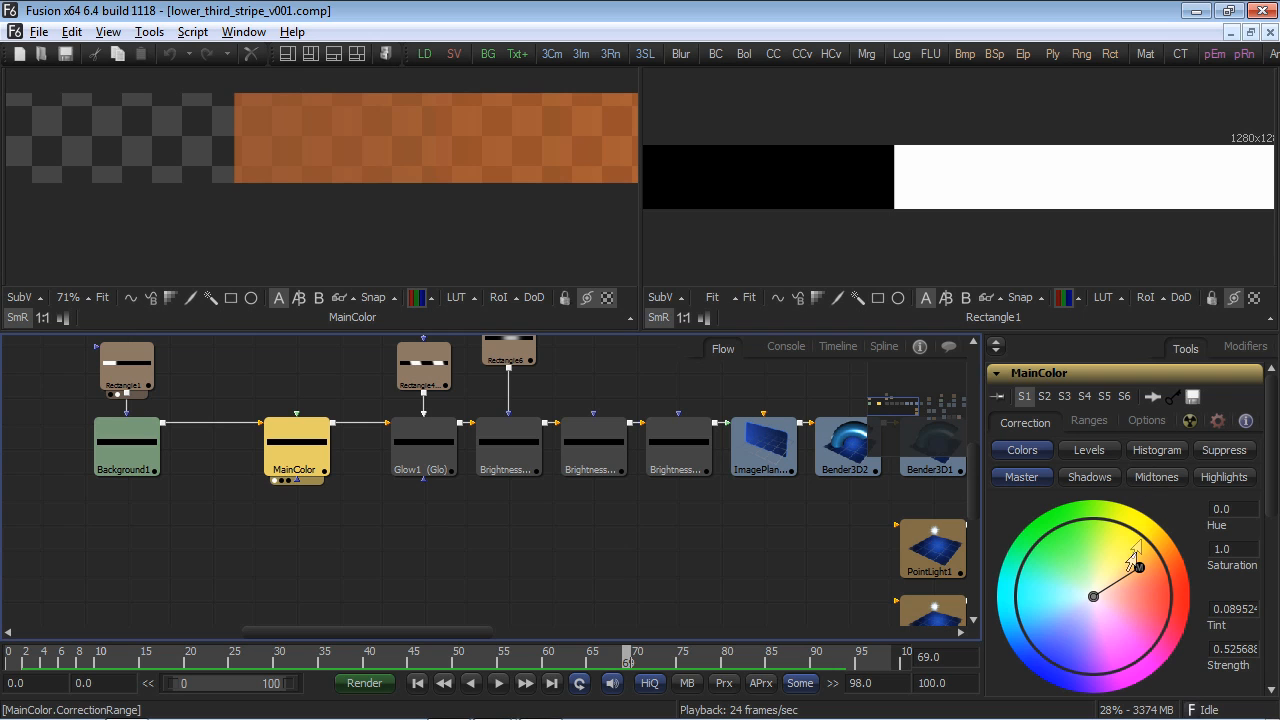
left_click_drag(1136, 578, 1142, 569)
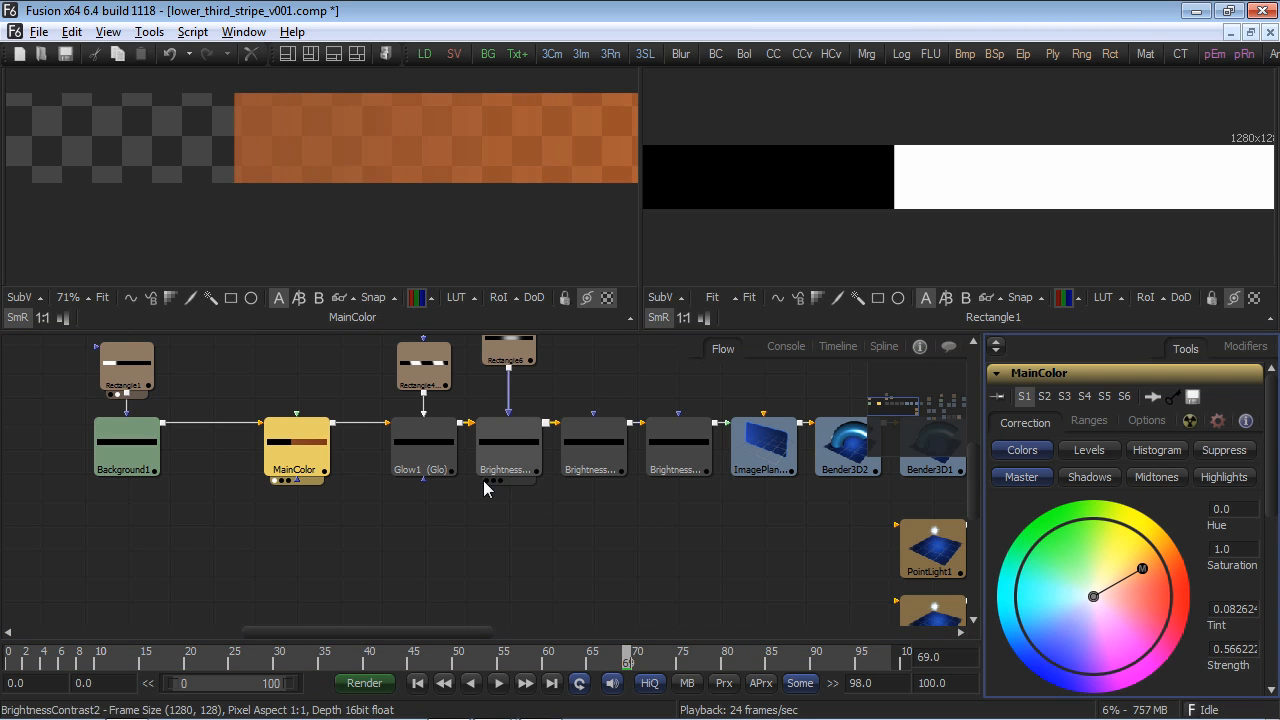
Play Glow1 beside its Rectangle4_1 mask in enlarged viewers, and view the results of the following BrightnessContrast nodes.
left_click_drag(430, 460, 397, 189)
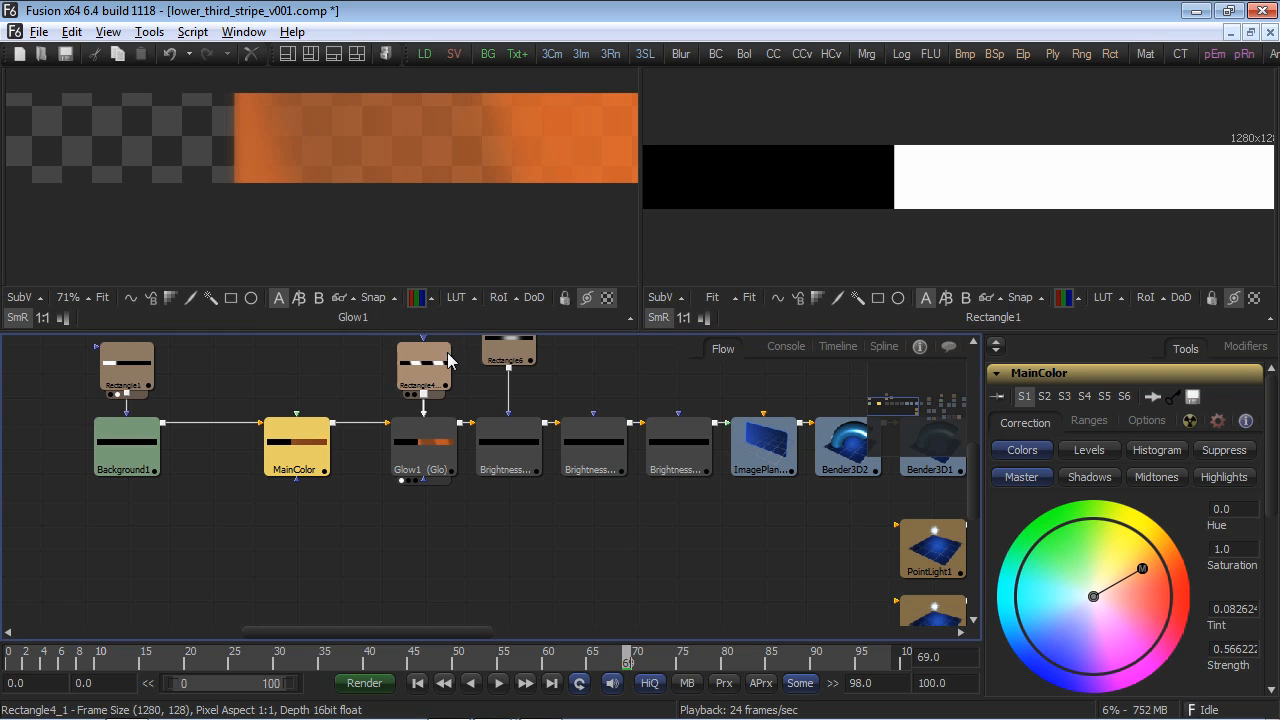
left_click_drag(676, 268, 912, 214)
key("space")
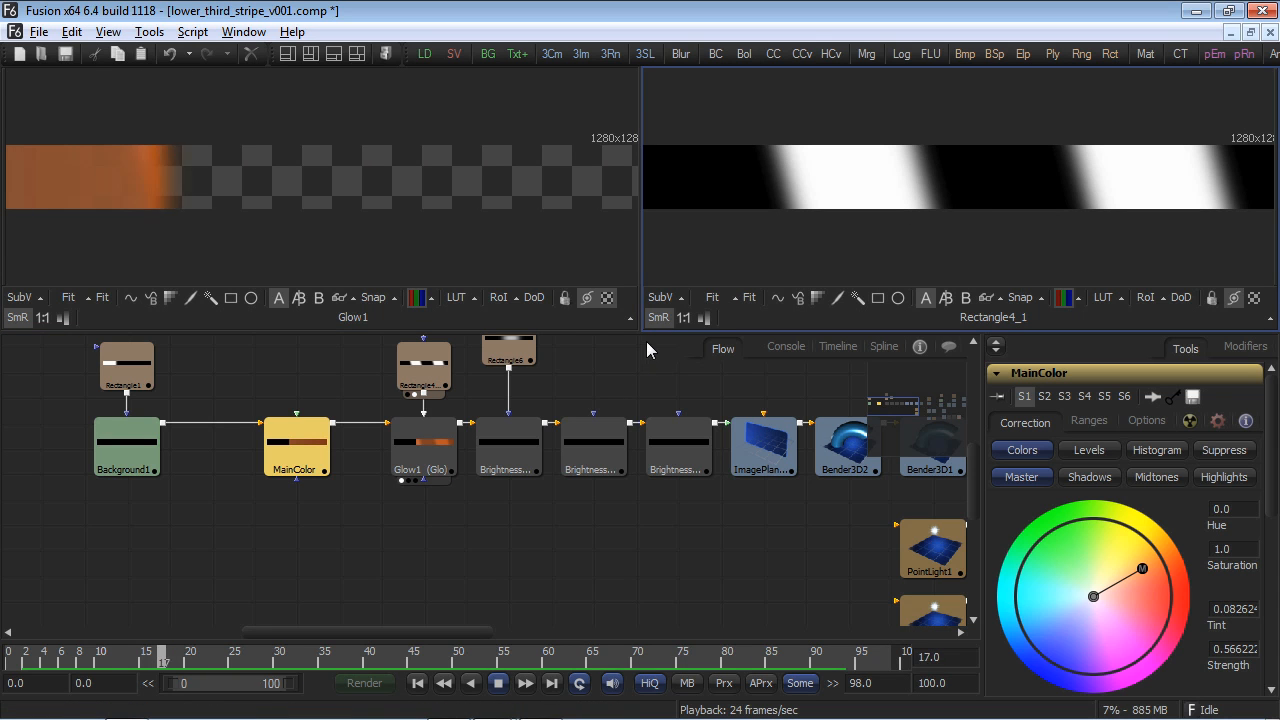
left_click_drag(649, 334, 649, 402)
left_click_drag(533, 524, 484, 249)
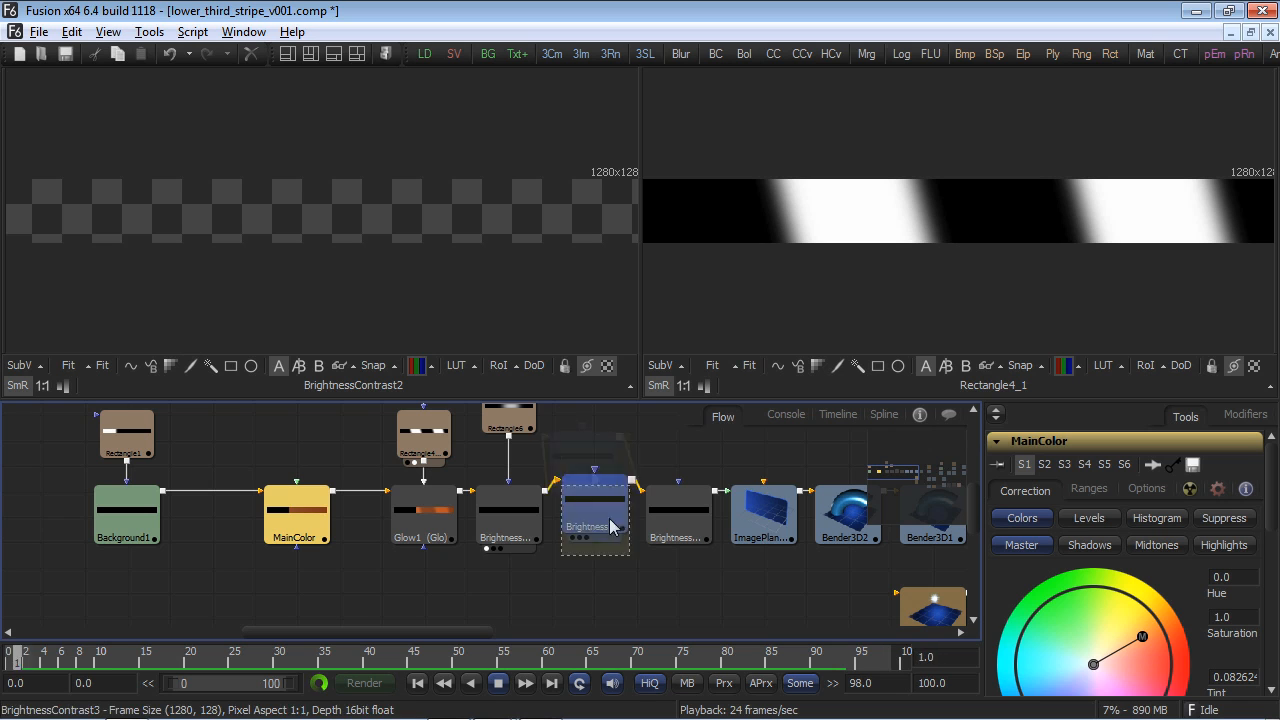
left_click_drag(678, 515, 499, 232)
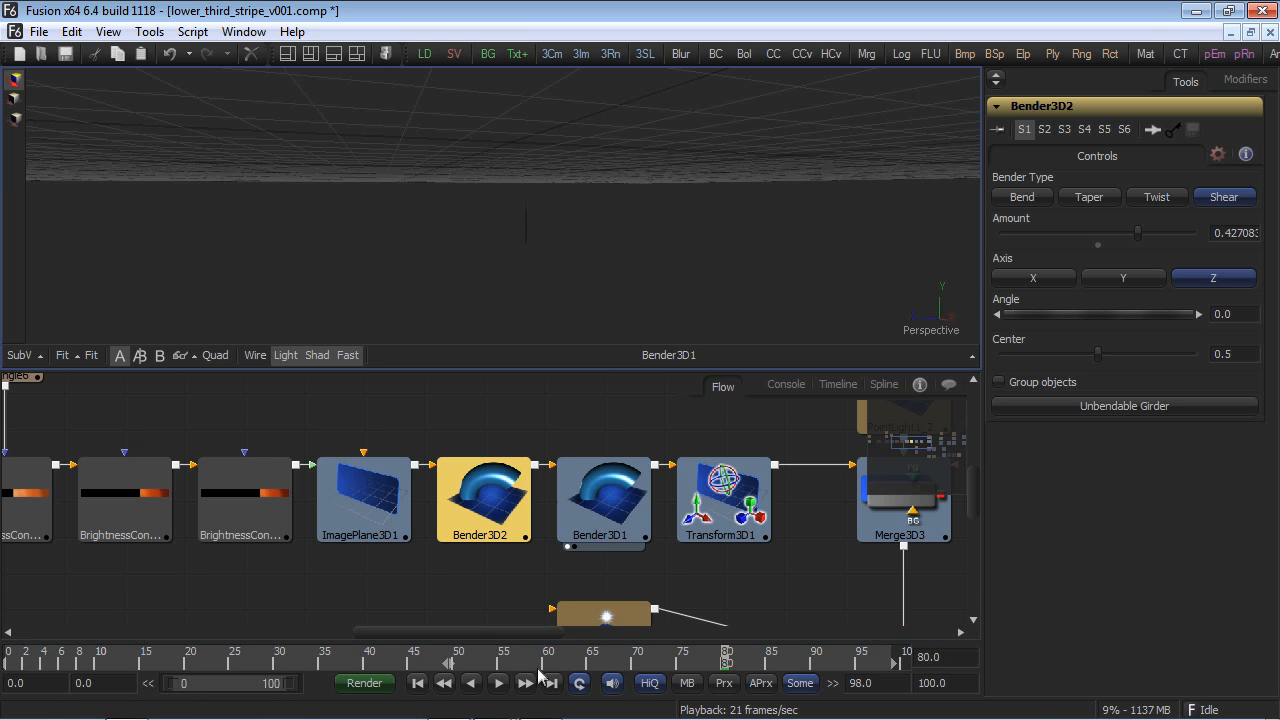
View the last BrightnessContrast node, ImagePlane3D1 and Bender3D1 in turn while the animation plays.
left_click(617, 535)
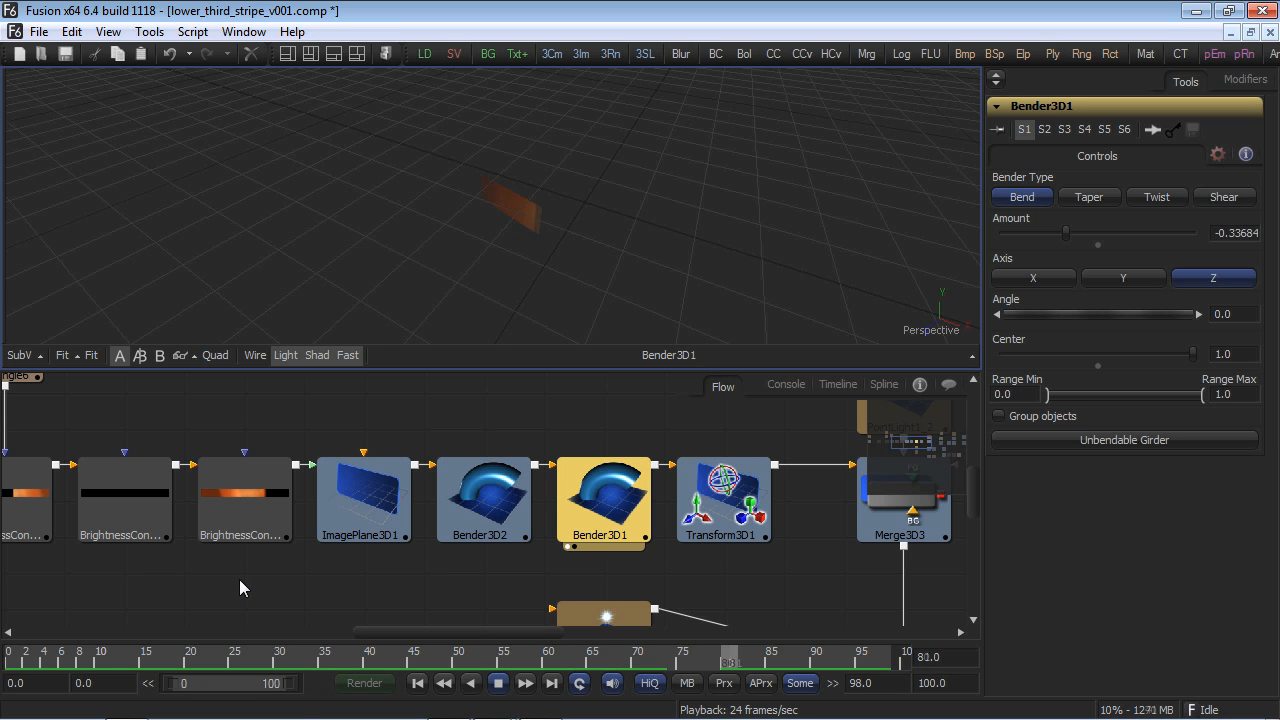
left_click_drag(229, 529, 300, 290)
left_click_drag(363, 500, 443, 283)
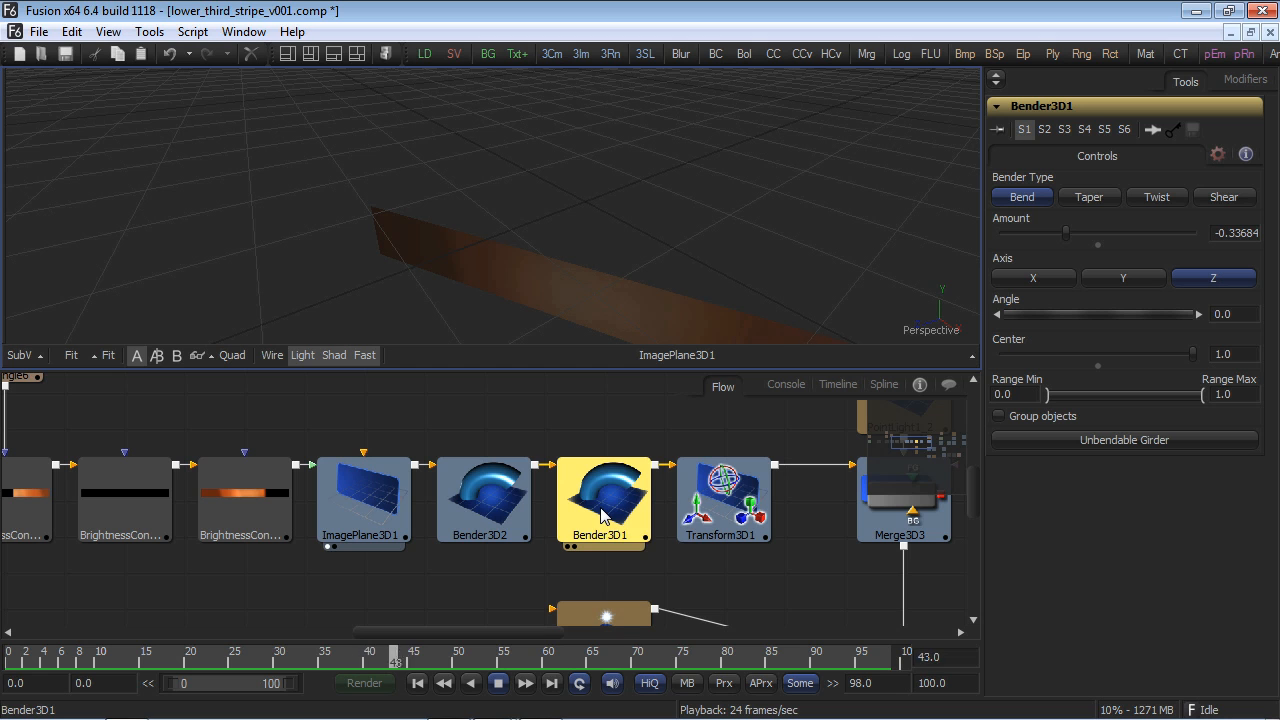
left_click_drag(614, 511, 565, 172)
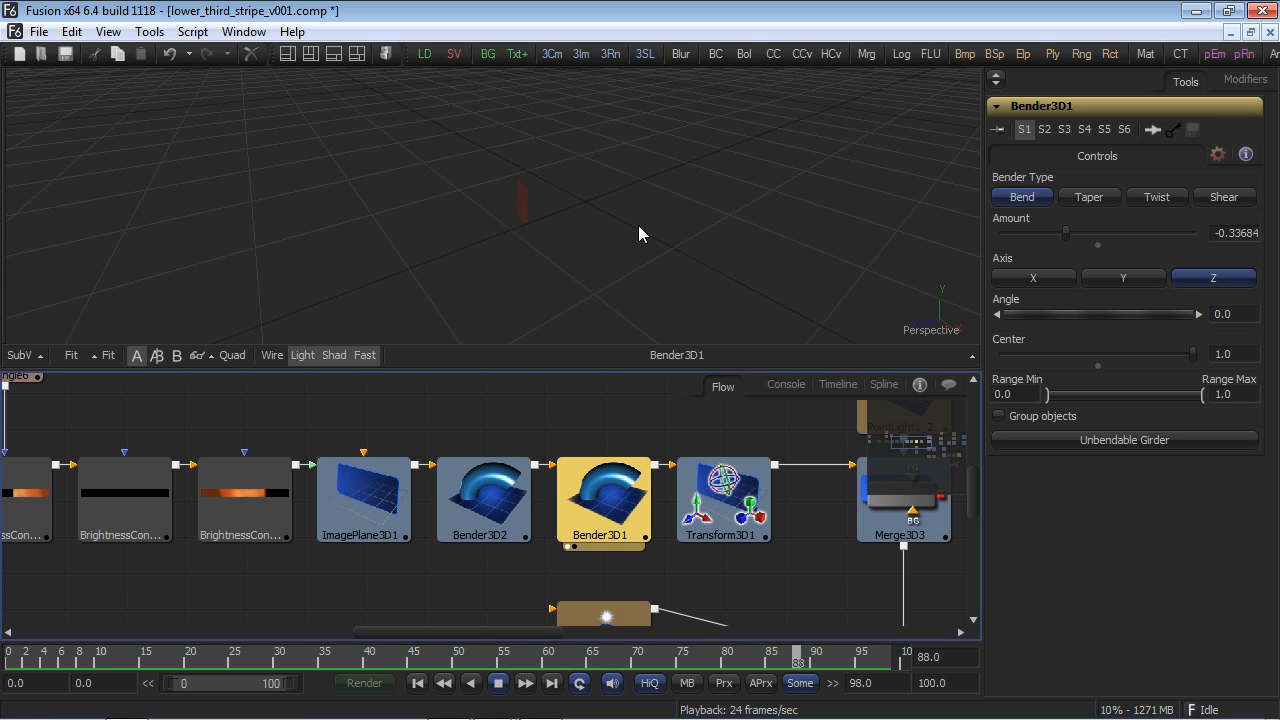
Compare the settings of Bender3D2 and Bender3D1, try Bender3D1's Unbendable Girder function and dismiss its message.
left_click(485, 500)
left_click(632, 497)
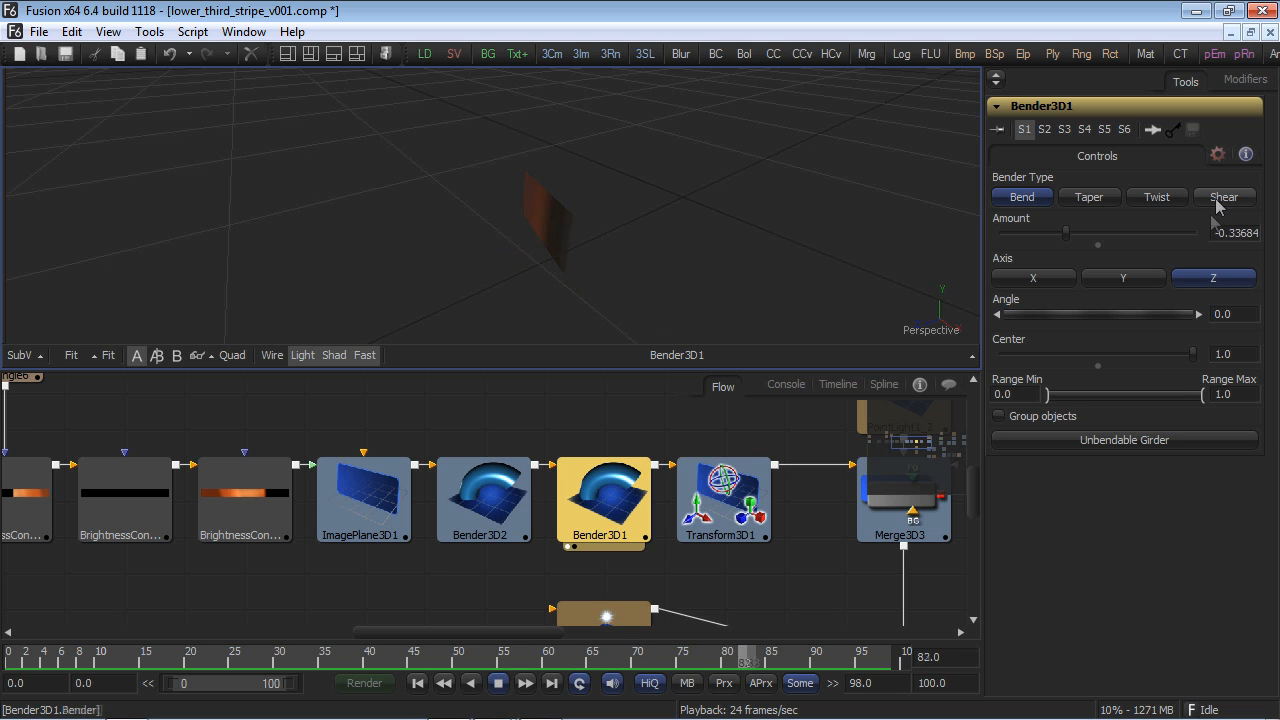
left_click(1128, 442)
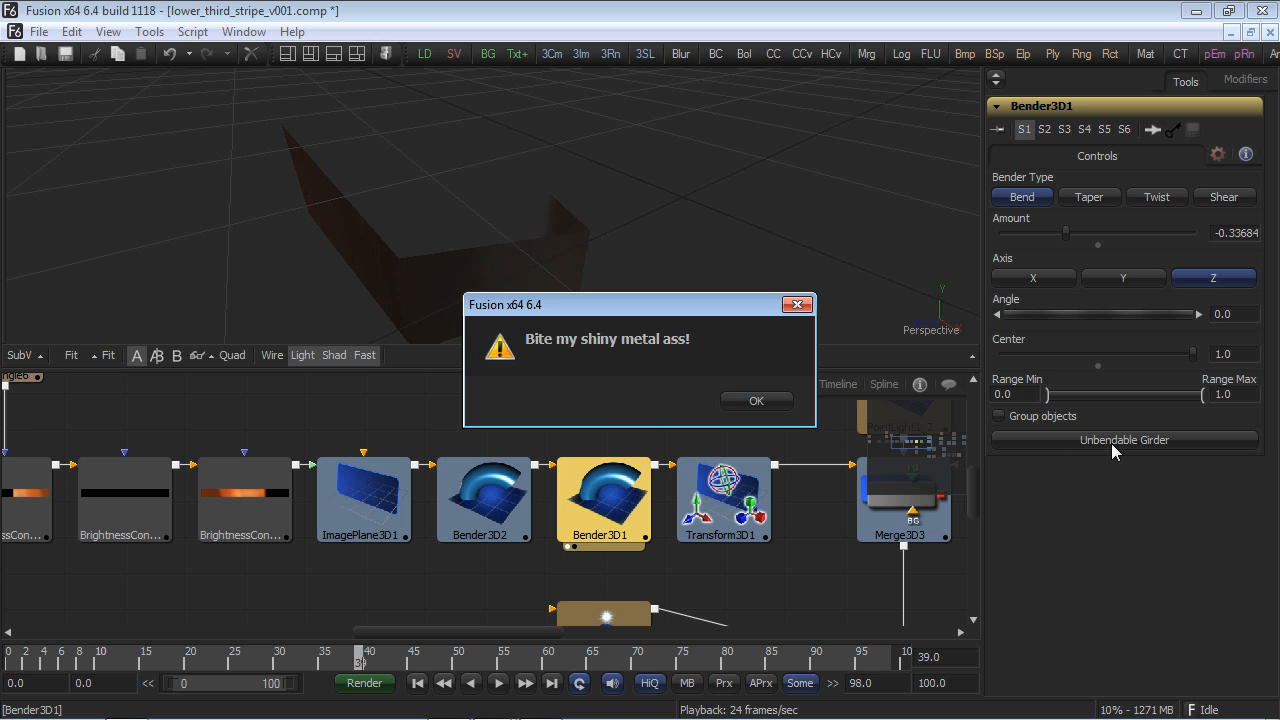
left_click(728, 402)
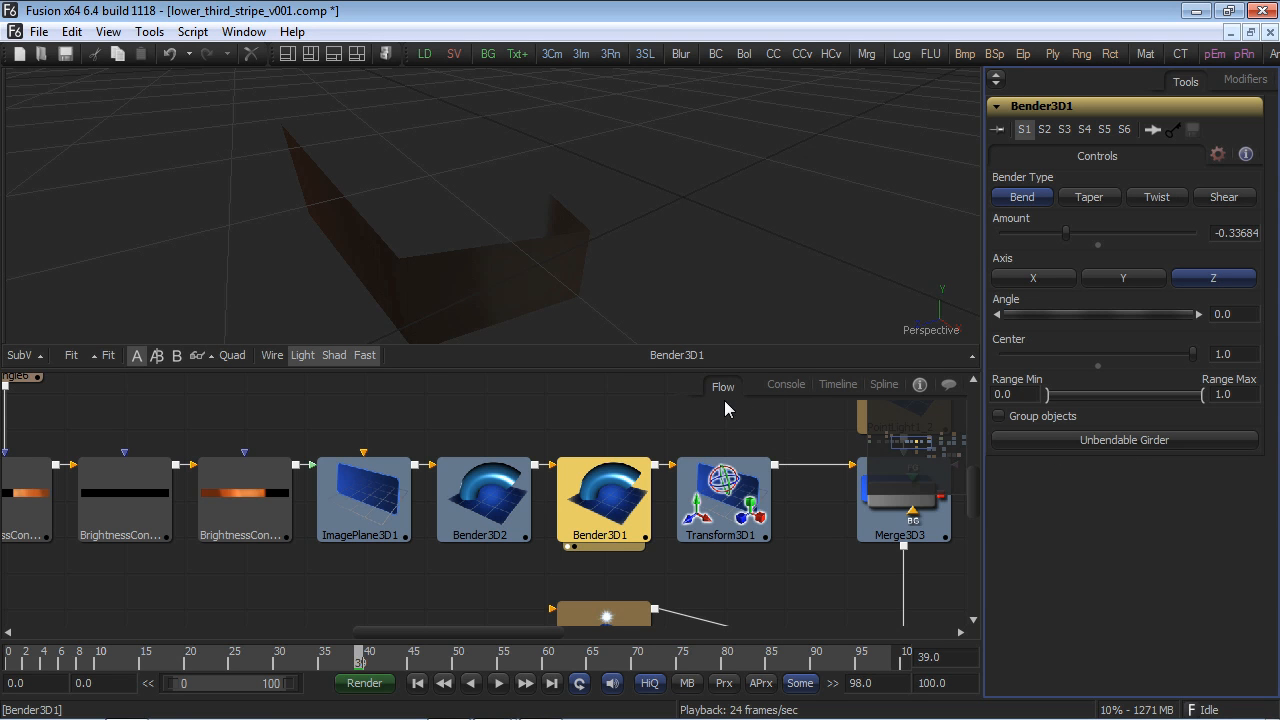
View the Transform3D1 result and the Merge3D3 result in the 3D viewer during playback.
left_click_drag(748, 480, 444, 446)
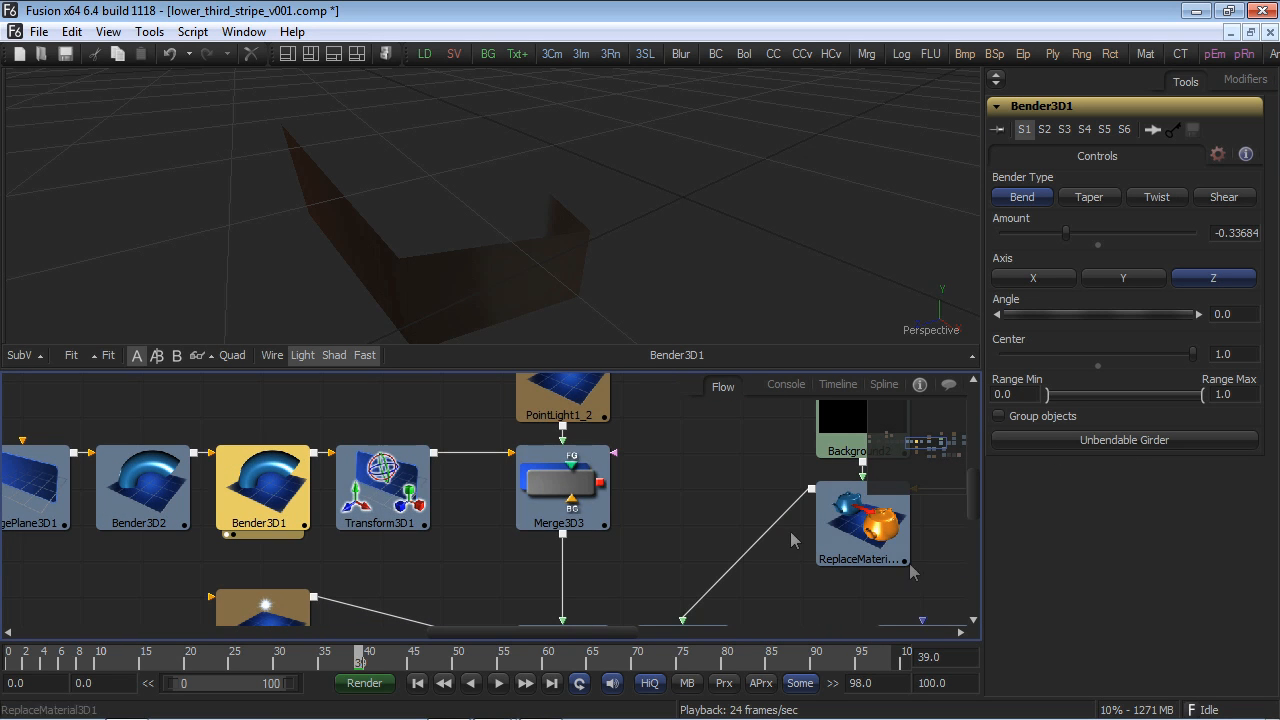
left_click_drag(368, 484, 443, 332)
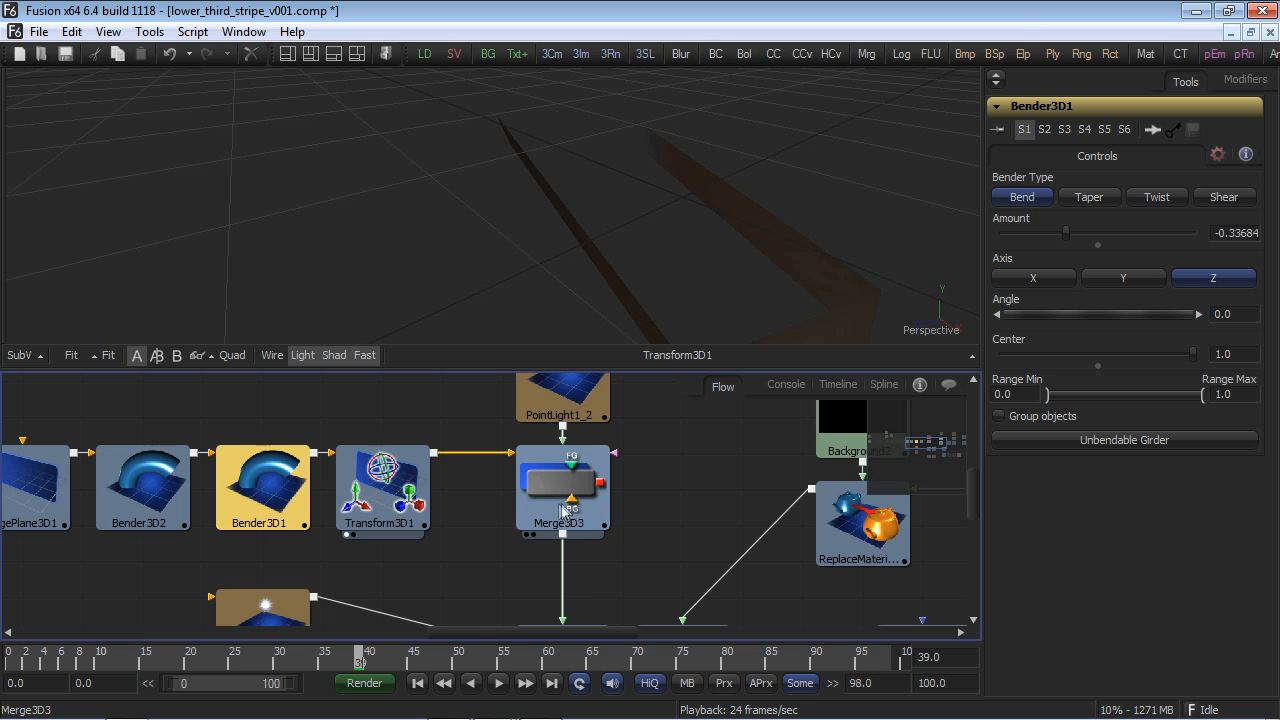
scroll(625, 505, "down", 1)
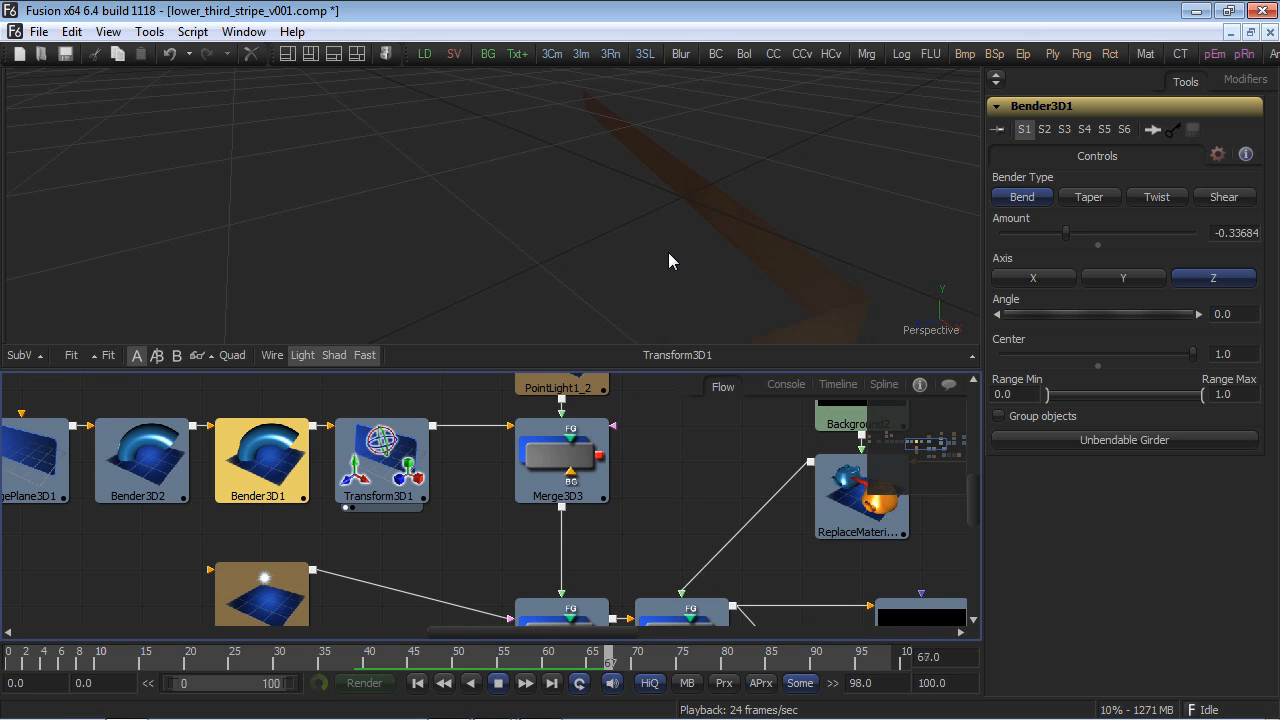
left_click_drag(566, 463, 580, 248)
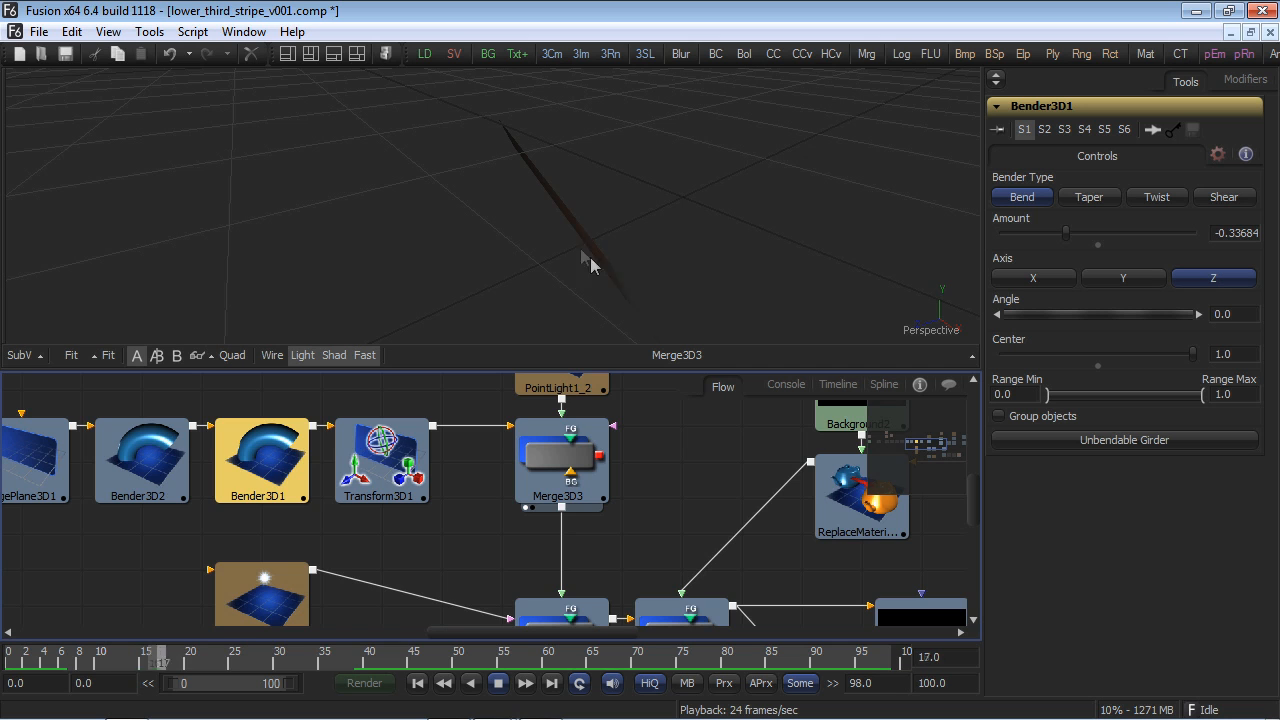
Examine the flow's point lights, 3D merges and renderers, and follow the branch up to the Title and Subtitle text nodes.
left_click_drag(656, 550, 644, 461)
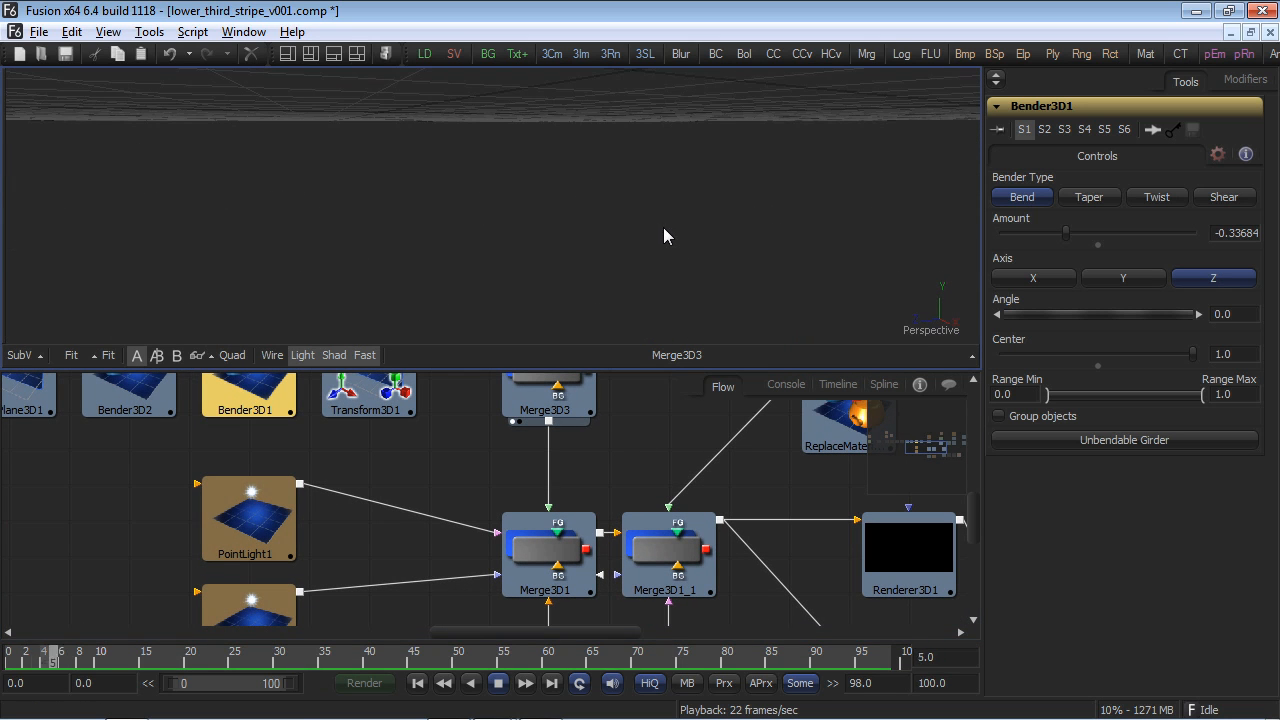
left_click_drag(758, 555, 712, 507)
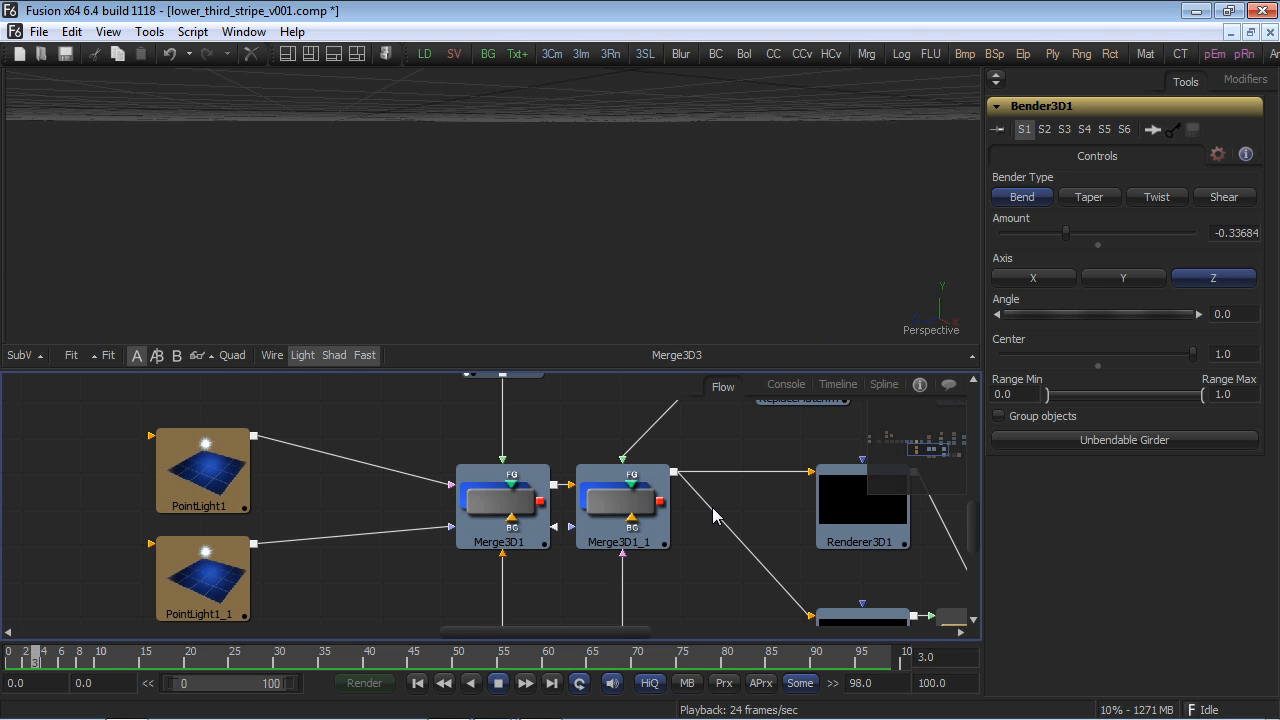
scroll(691, 505, "down", 5)
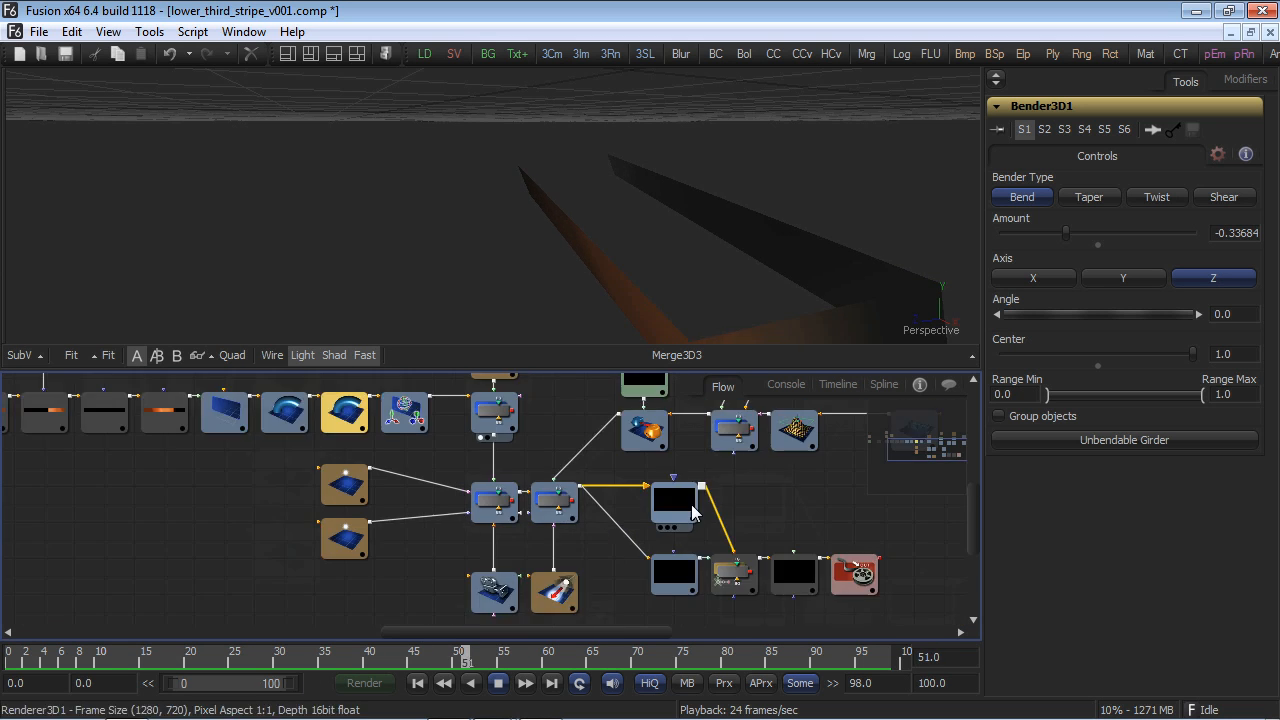
left_click_drag(854, 473, 652, 540)
scroll(746, 540, "up", 5)
scroll(816, 533, "up", 1)
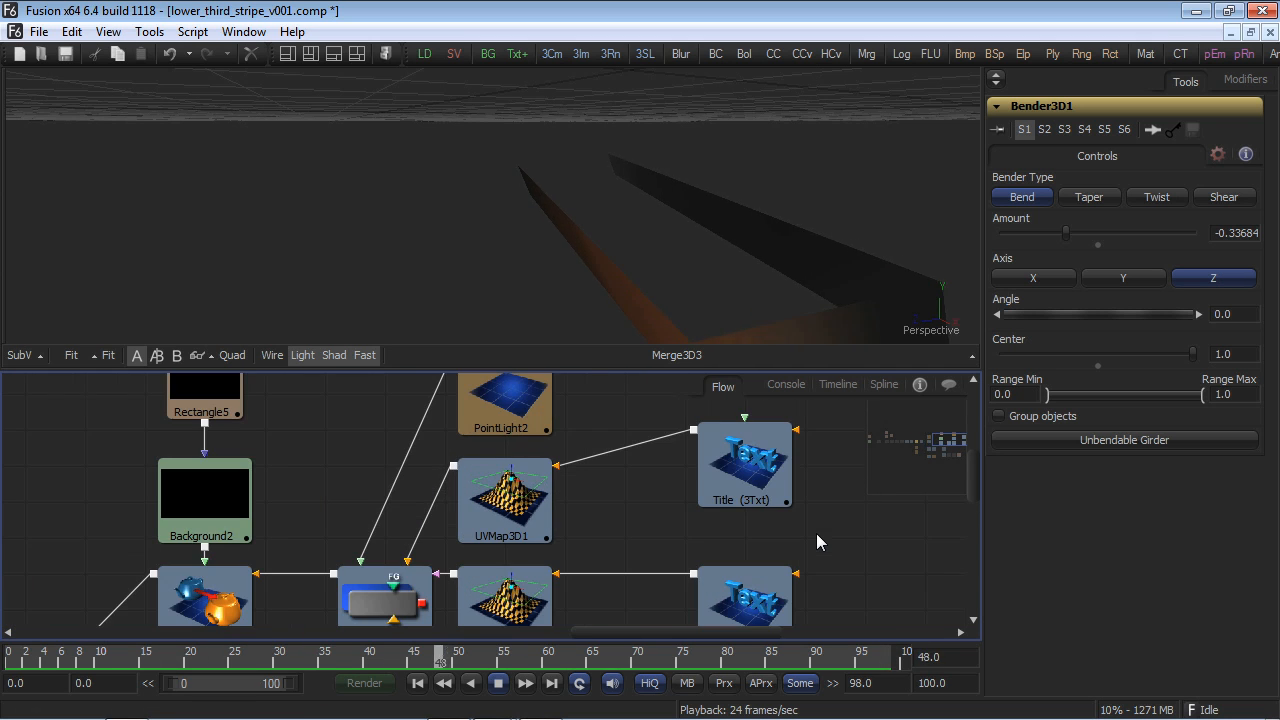
scroll(841, 523, "down", 1)
left_click_drag(829, 523, 827, 516)
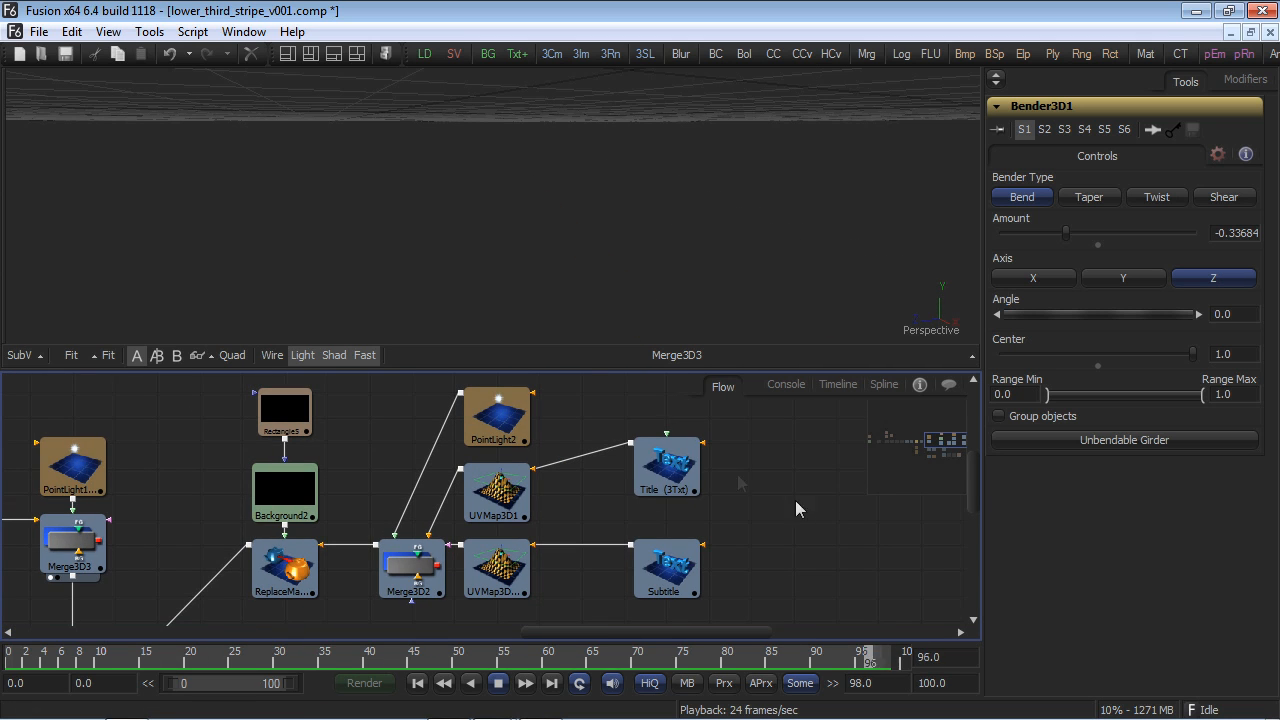
Examine the lower third's 3D text in the viewer, ending with the Subtitle node.
key("1")
left_click_drag(543, 270, 730, 197)
left_click_drag(695, 597, 603, 190)
left_click_drag(647, 284, 728, 286)
Review the Title node's text, layout, transform and shading settings, and show the Title text in the viewer.
left_click_drag(674, 491, 671, 489)
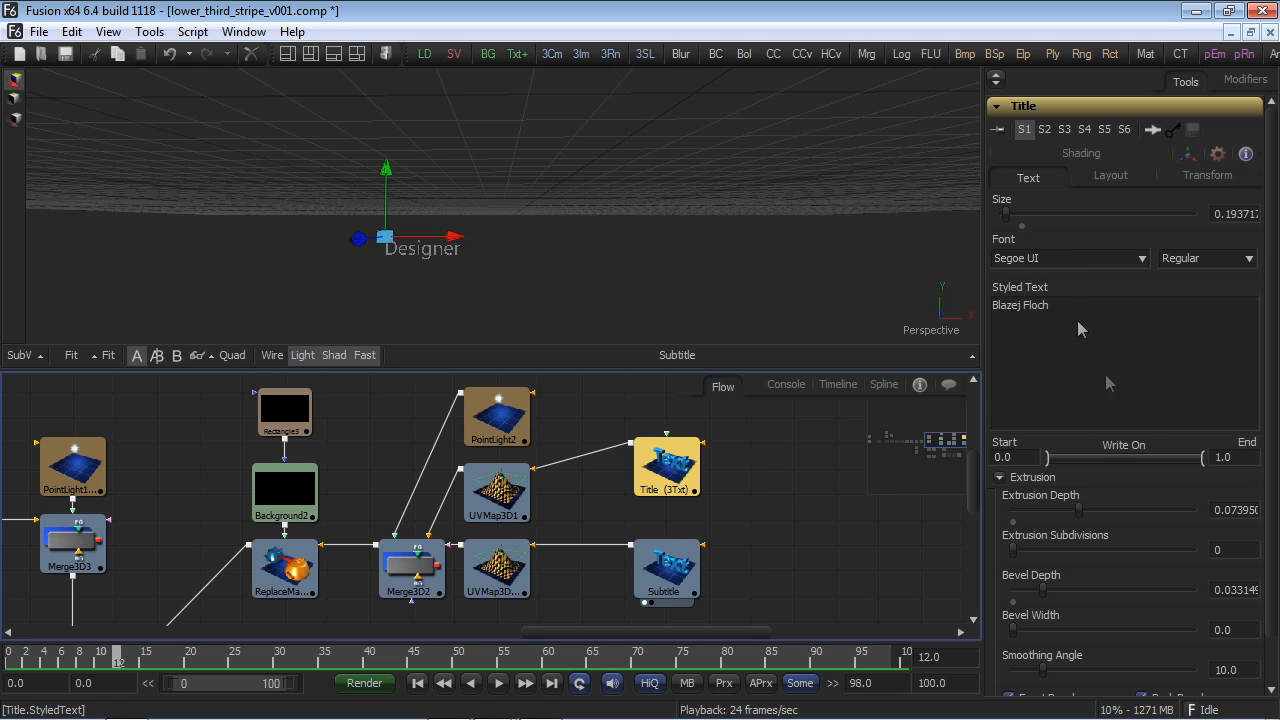
left_click(1129, 168)
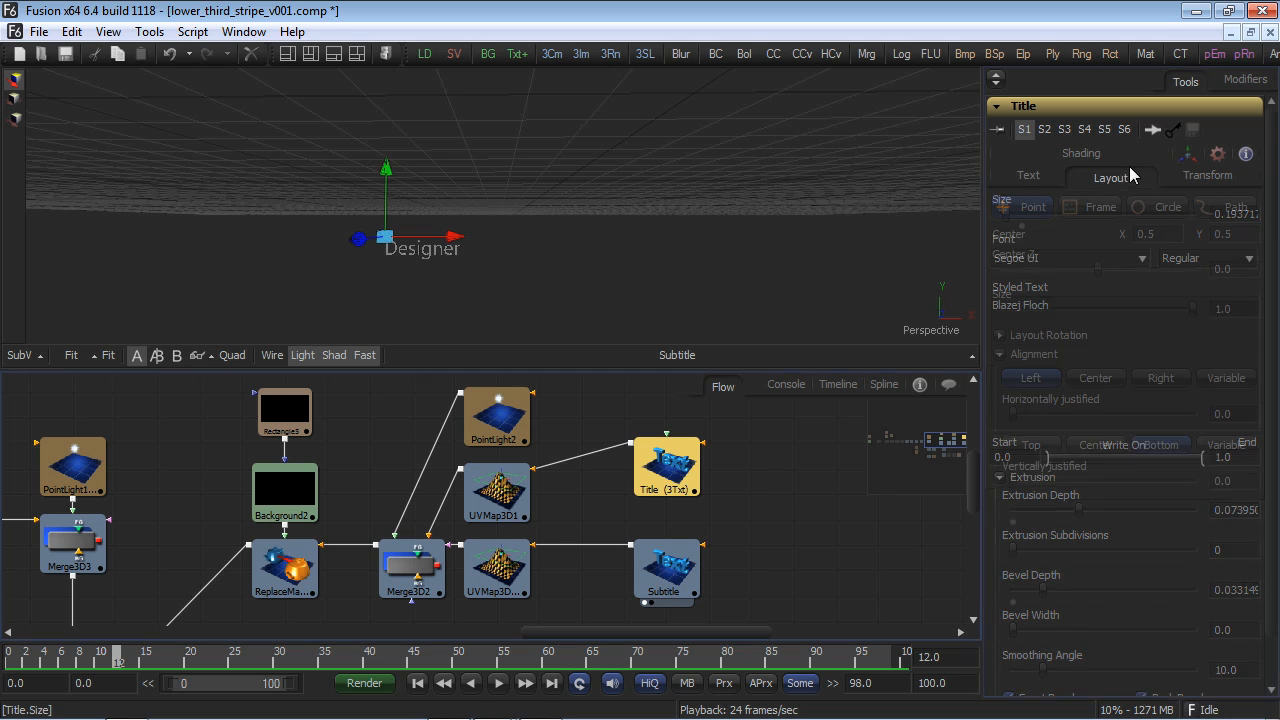
left_click(1210, 178)
left_click(1049, 160)
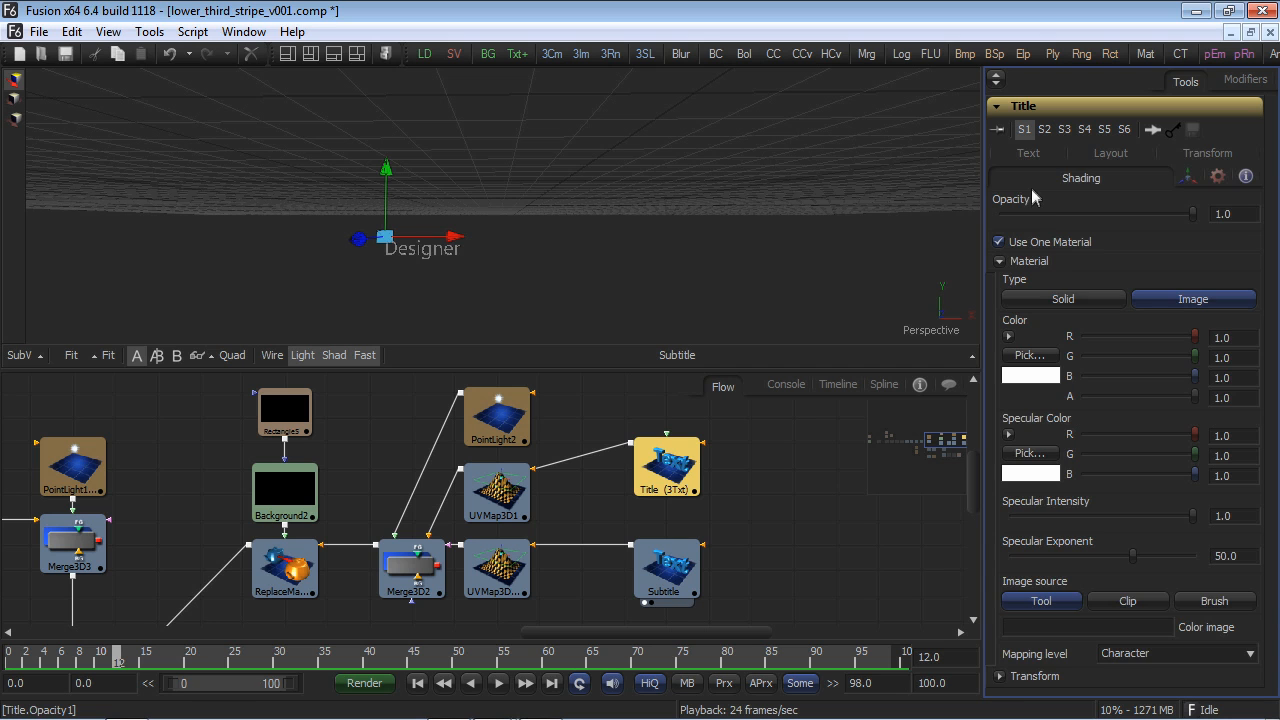
left_click(1025, 157)
left_click_drag(732, 488, 815, 490)
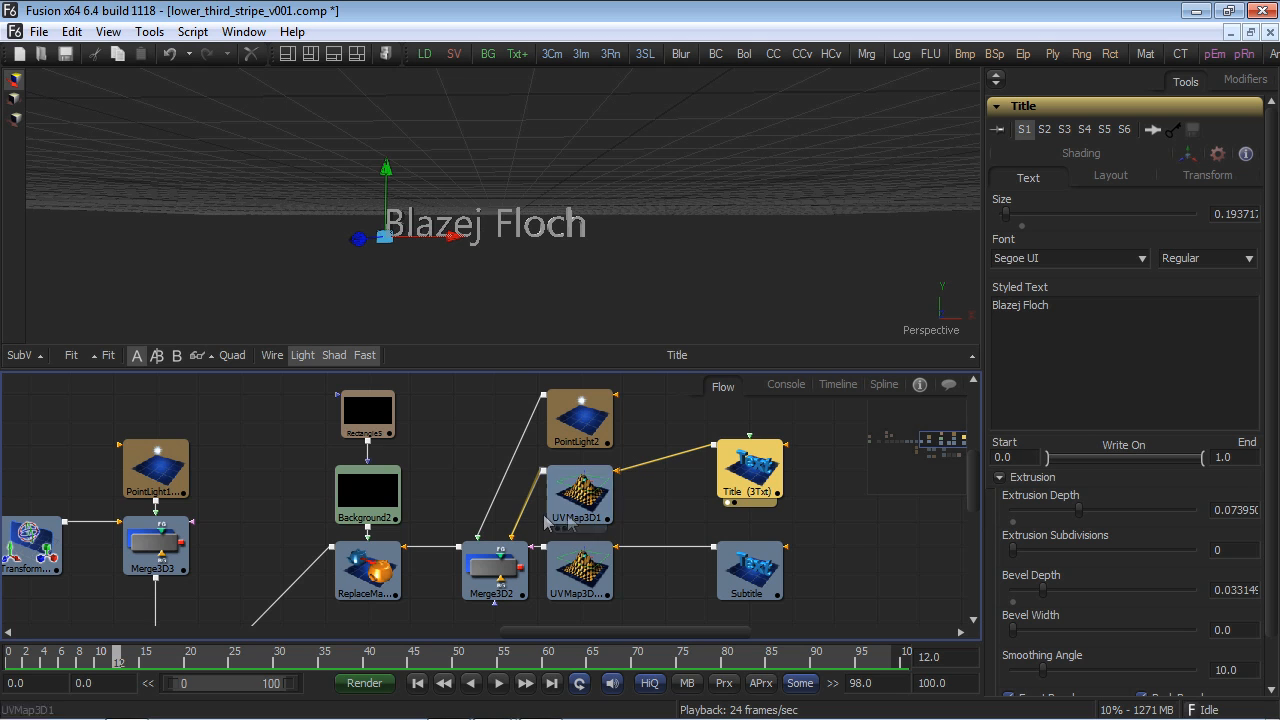
Play the Background2 gradient in the viewer and inspect the mapping settings of both UVMap3D nodes.
left_click_drag(367, 490, 470, 270)
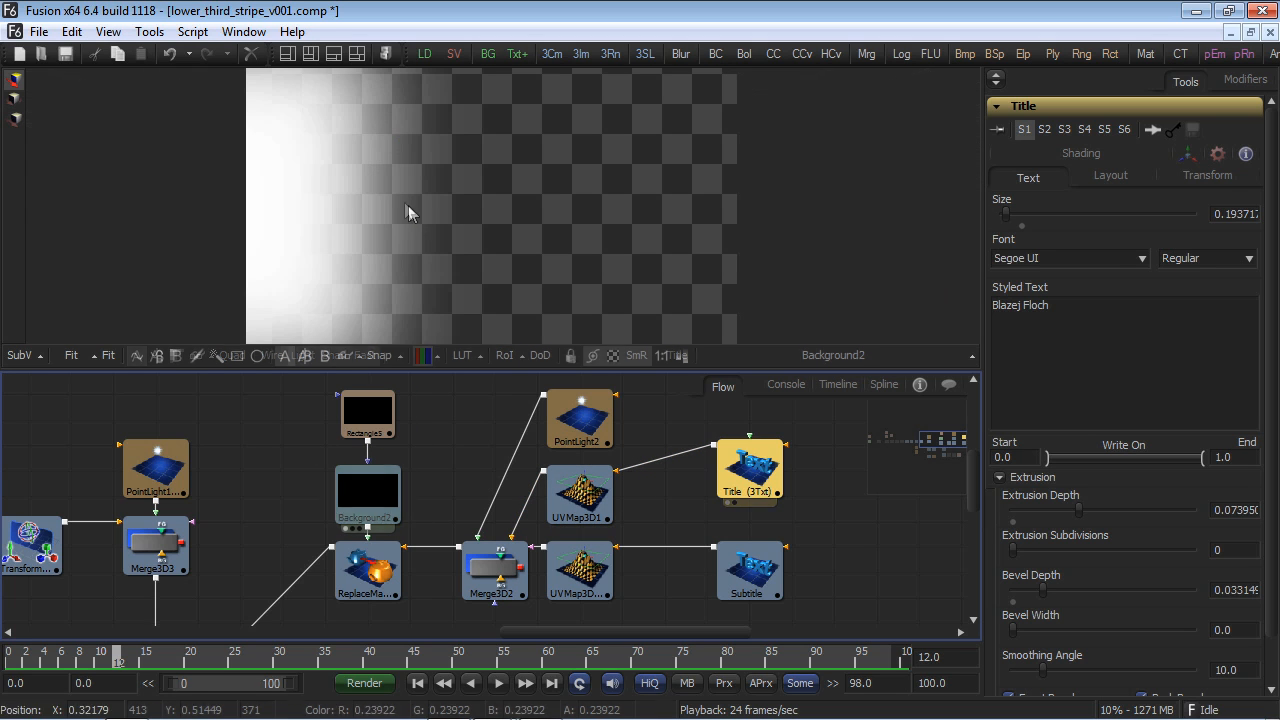
key("space")
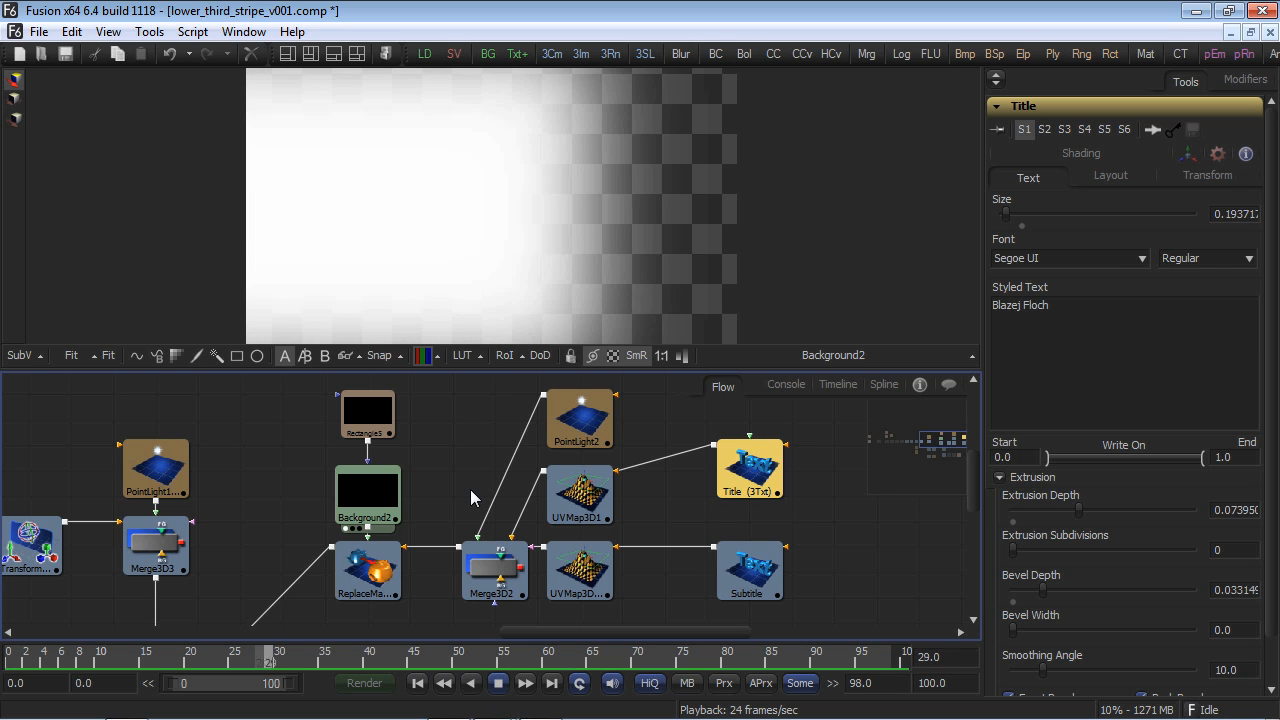
left_click(564, 507)
left_click(596, 584)
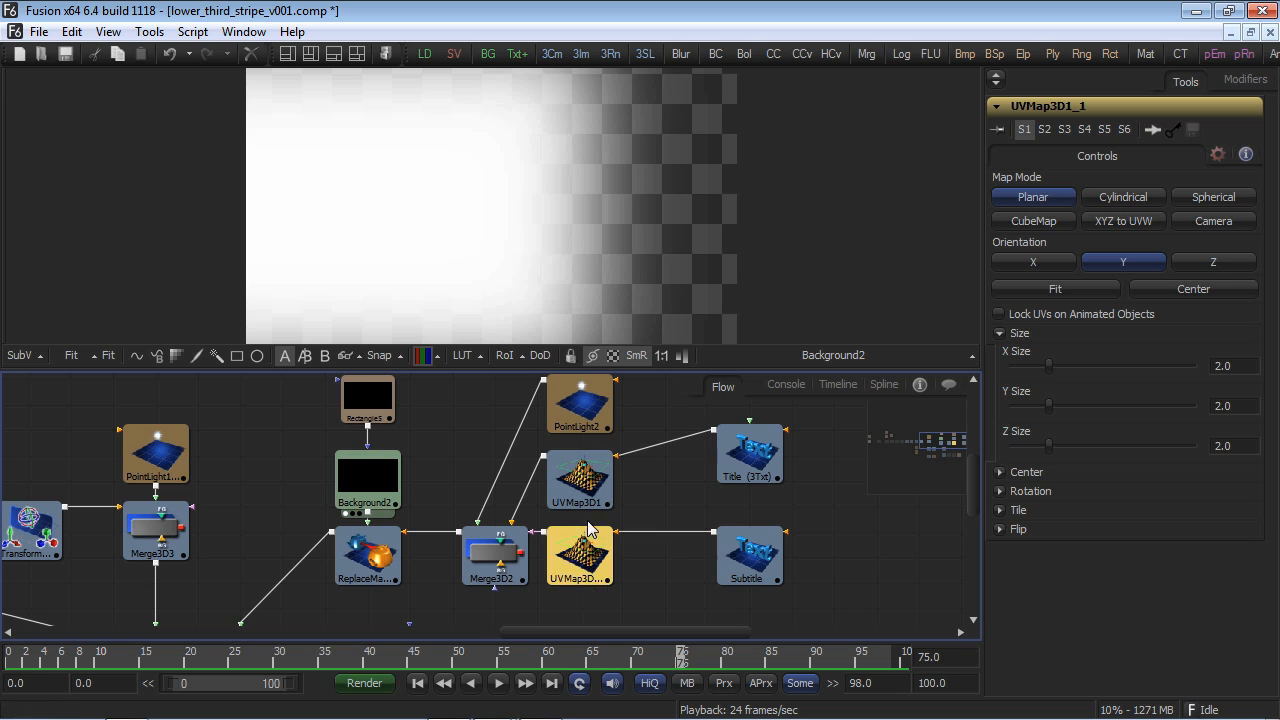
left_click(589, 487)
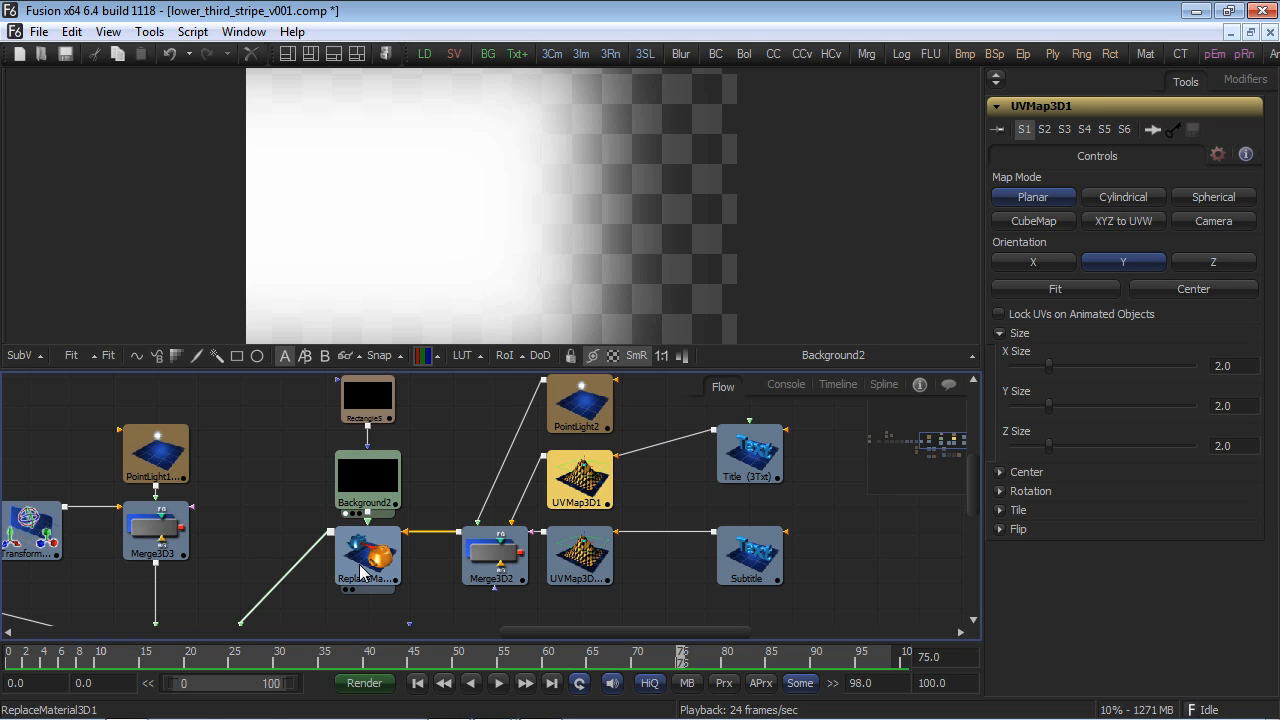
Show ReplaceMaterial3D1 in the viewer, follow its branch to Merge3D1_1, and play the merged 3D scene.
left_click_drag(362, 572, 403, 281)
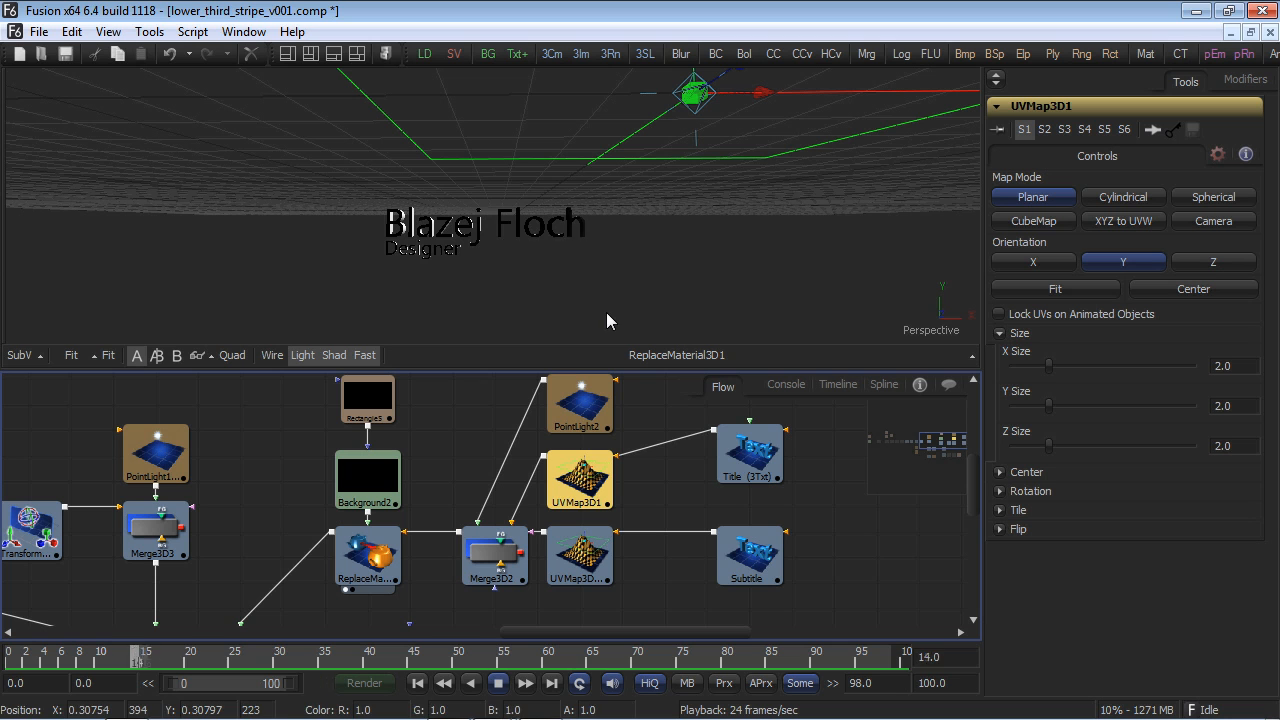
left_click_drag(456, 560, 520, 357)
left_click_drag(631, 380, 691, 383)
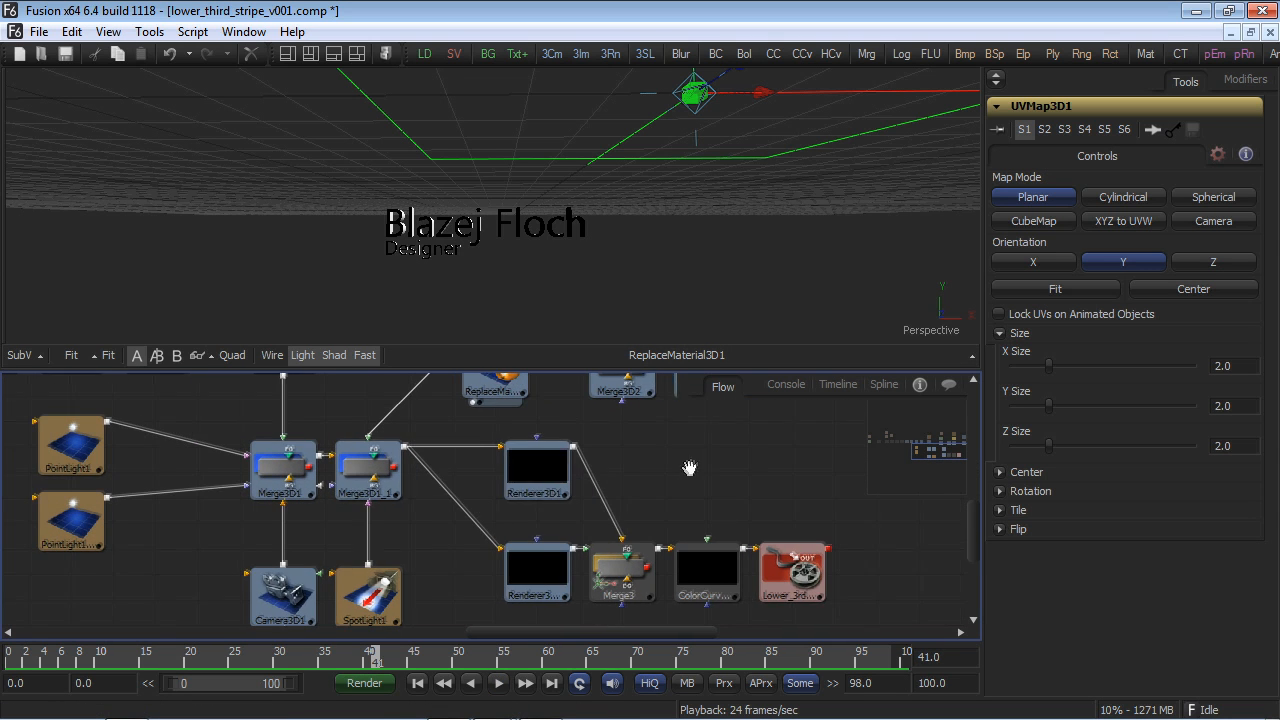
left_click_drag(393, 487, 408, 265)
key("space")
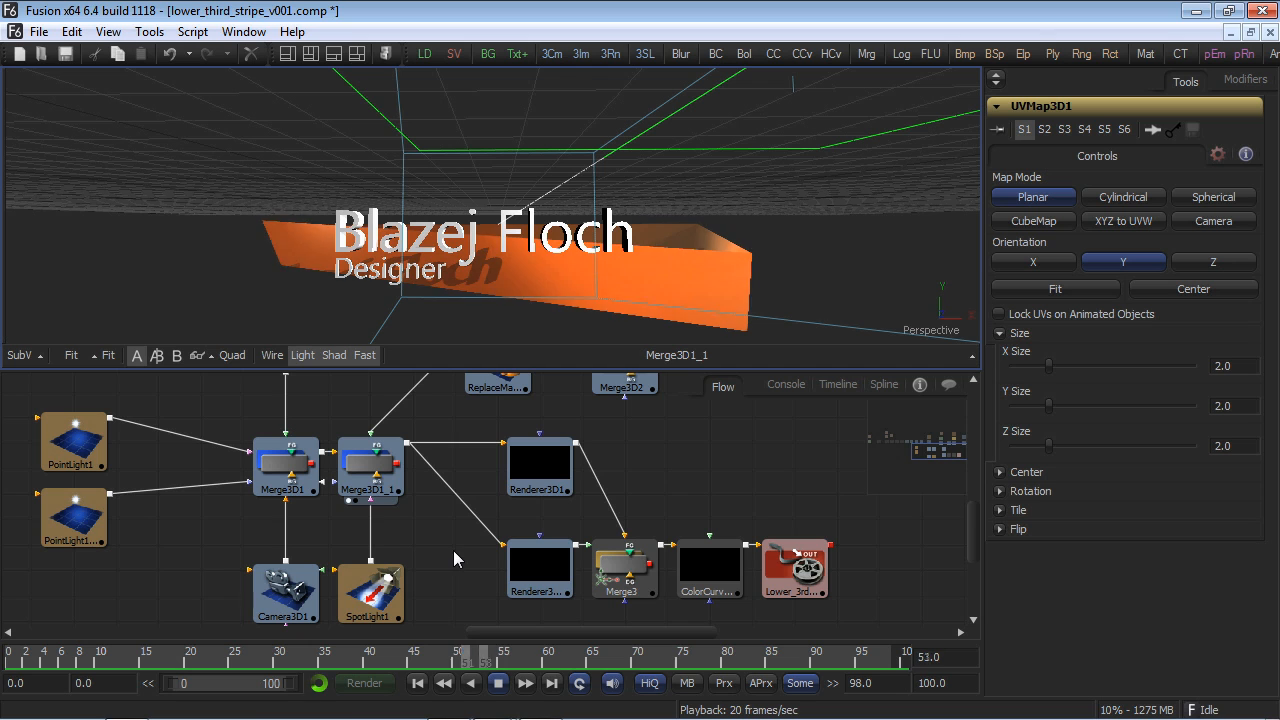
key("space")
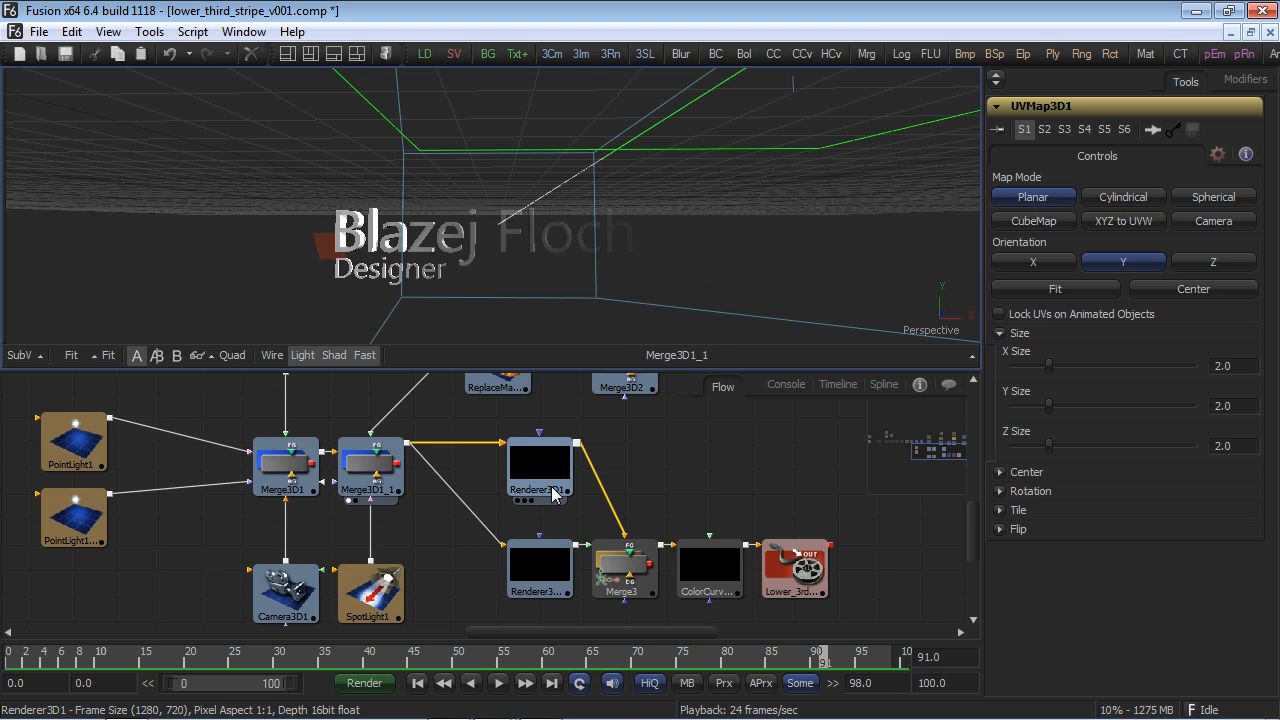
Compare the output and render settings of Renderer3D1 and Renderer3D1_1, viewing both renders.
left_click(553, 490)
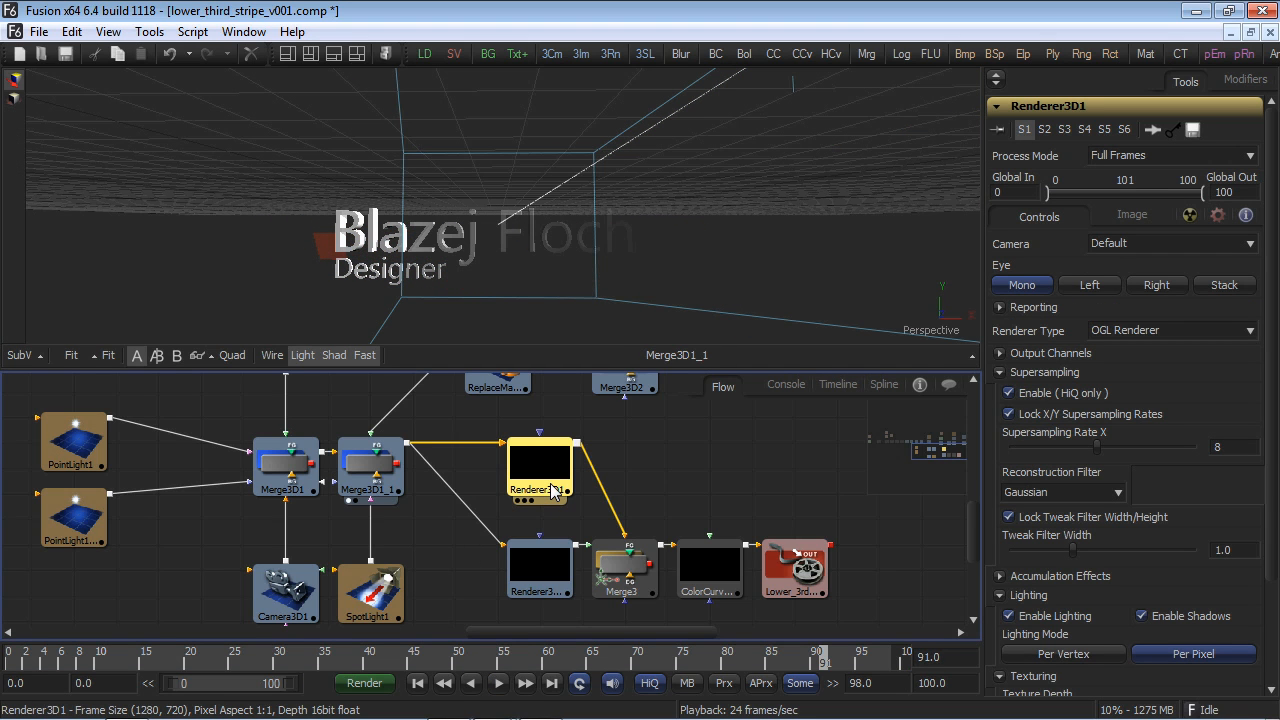
left_click_drag(553, 490, 564, 200)
left_click_drag(532, 604, 532, 265)
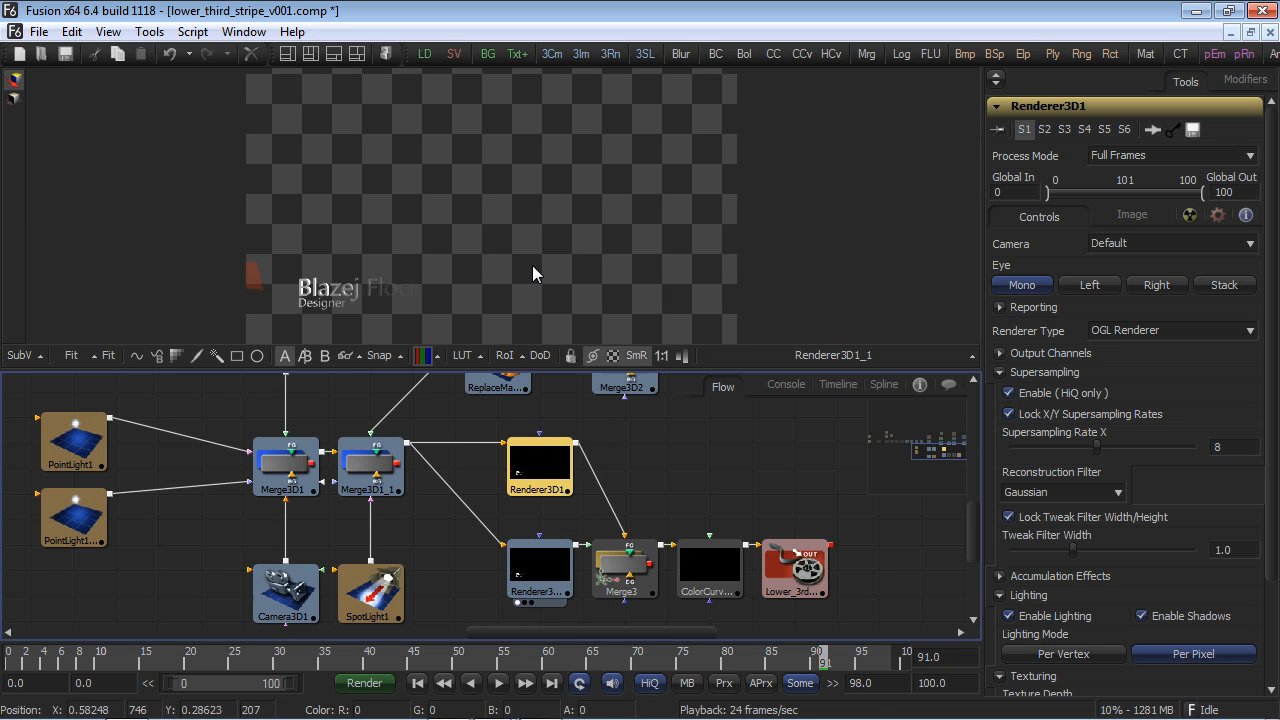
left_click(558, 585)
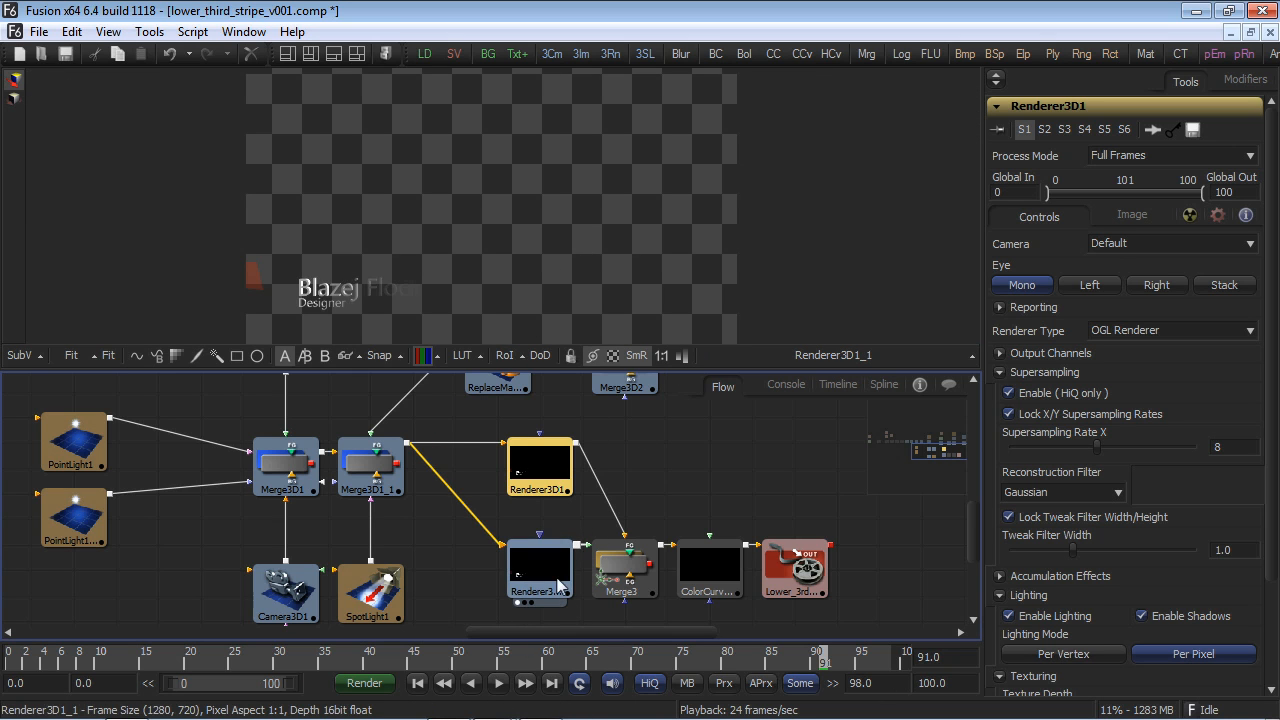
scroll(553, 480, "down", 1)
left_click(553, 478)
left_click(556, 548)
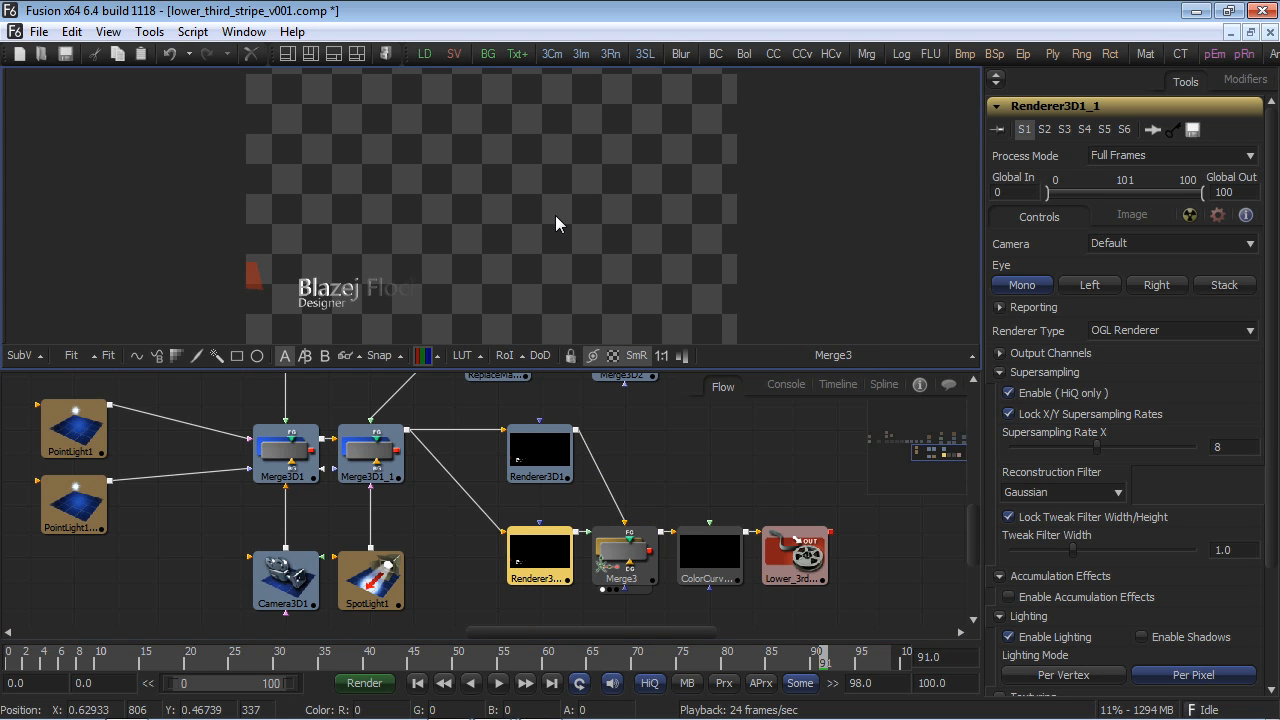
Review the Merge3 composite at several frames in the viewer and set its Blend to 1.0.
scroll(562, 225, "up", 1)
left_click_drag(562, 225, 705, 168)
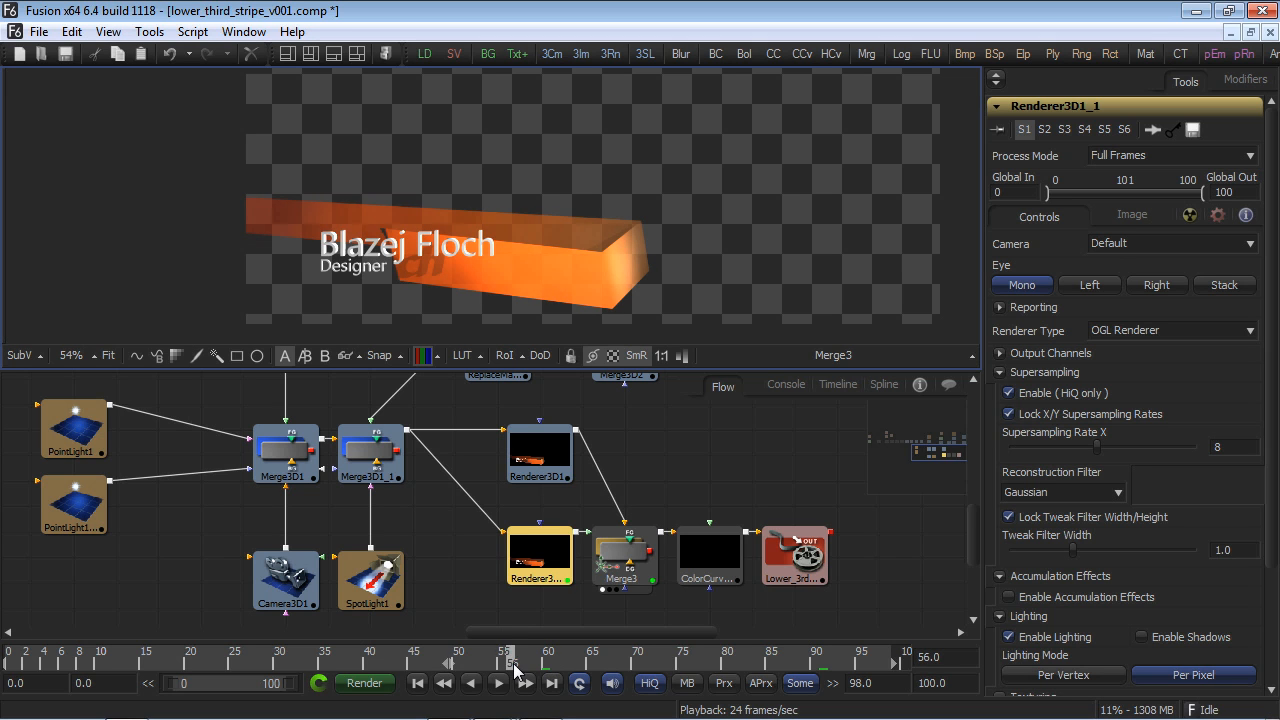
left_click(625, 558)
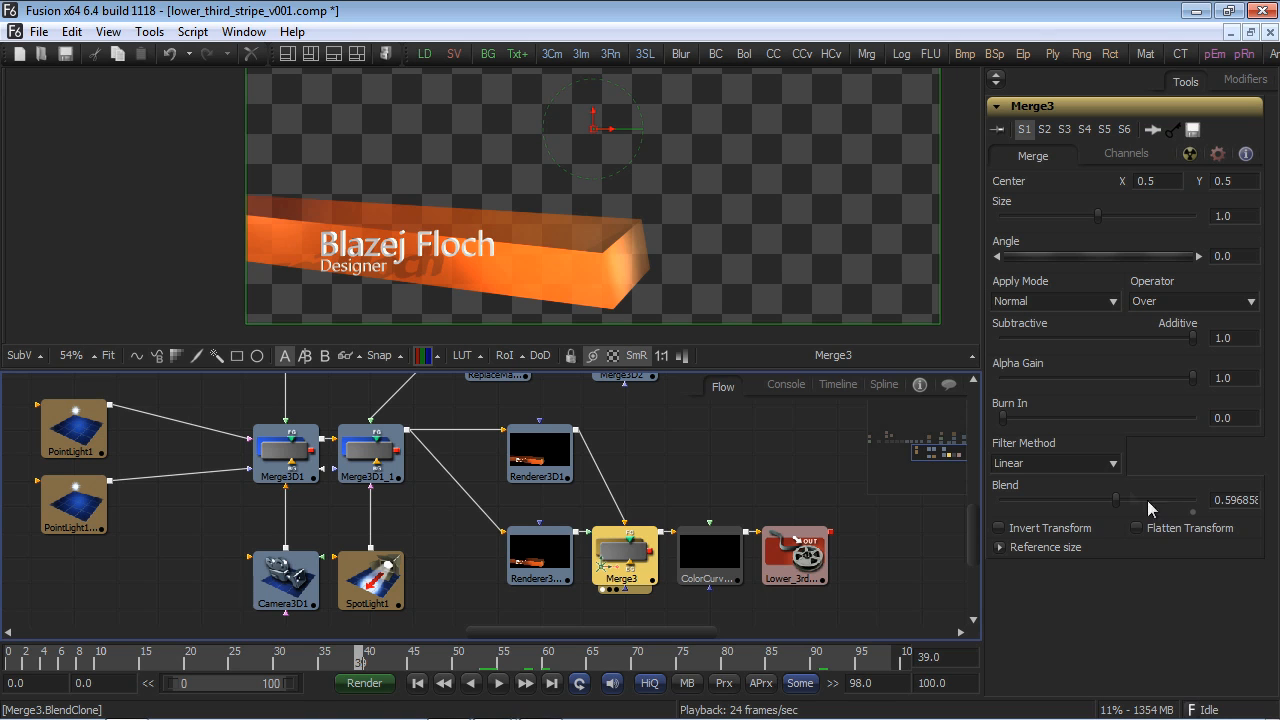
left_click_drag(1115, 503, 1177, 498)
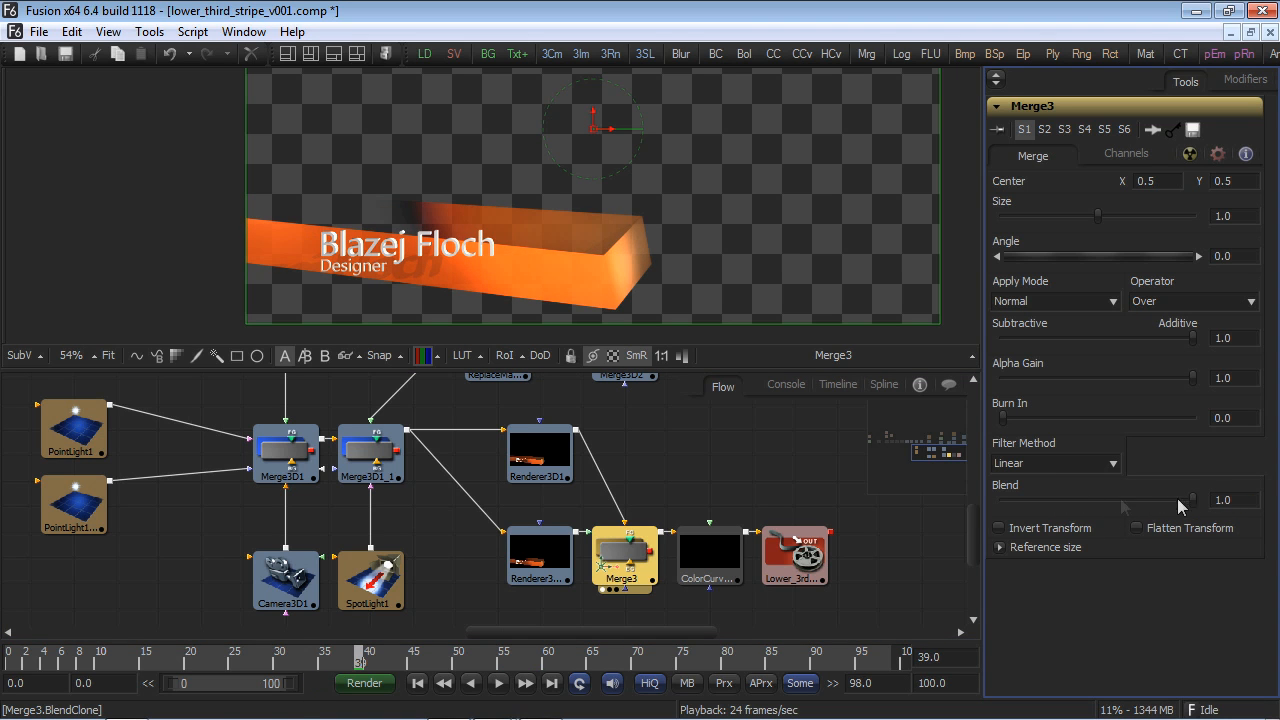
key("1")
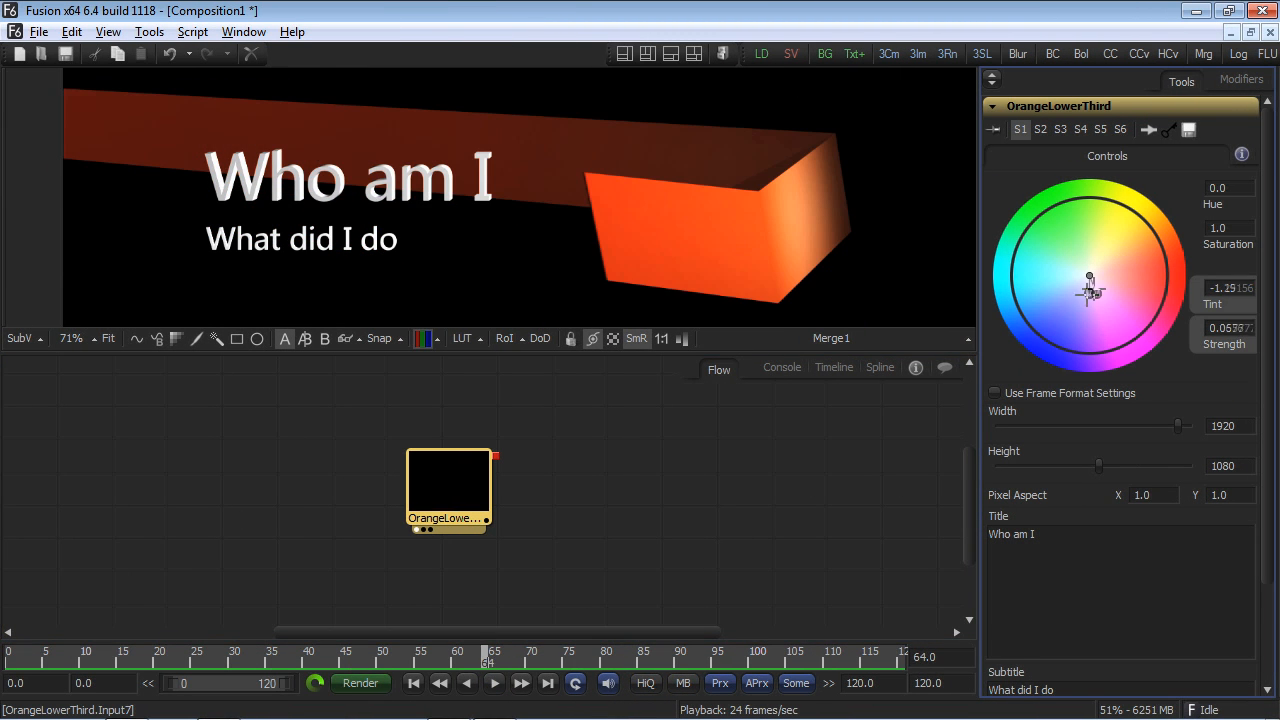
Tint the OrangeLowerThird stripe purple and fill in a person's full name as title and "President eyeon Software" as subtitle.
left_click_drag(1091, 292, 1056, 315)
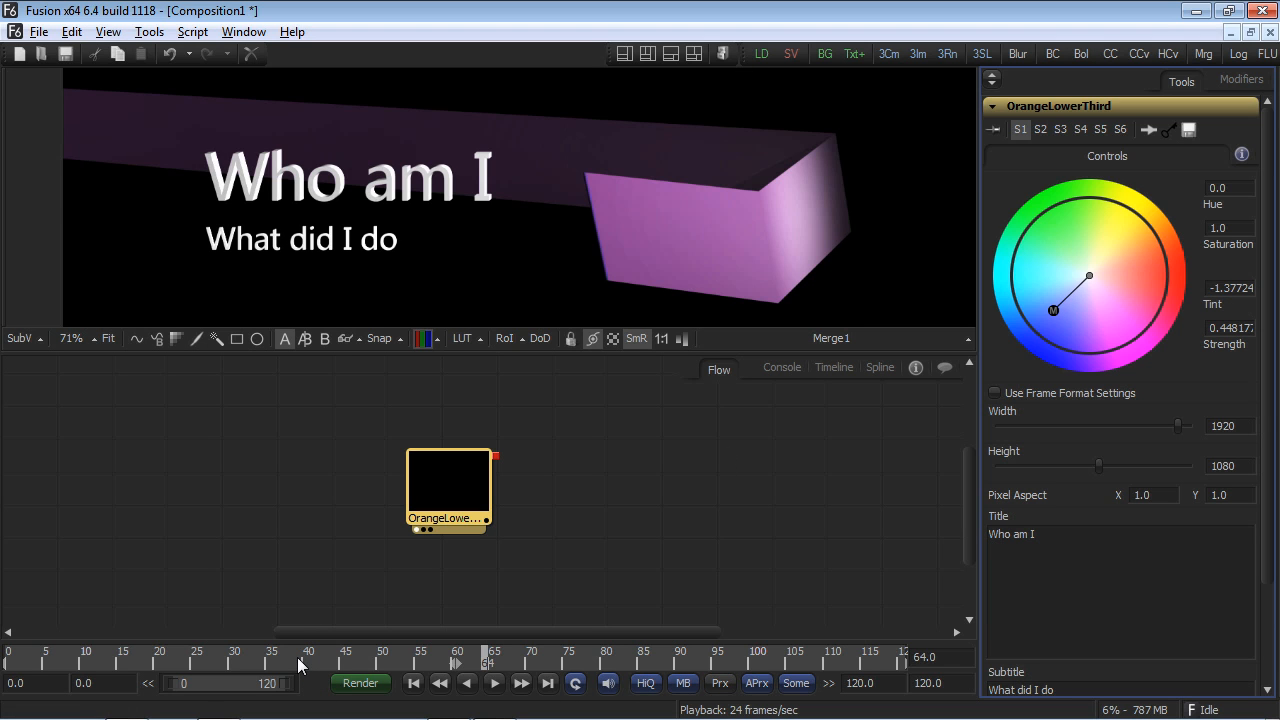
left_click_drag(1268, 408, 1258, 512)
type("teve Roberts")
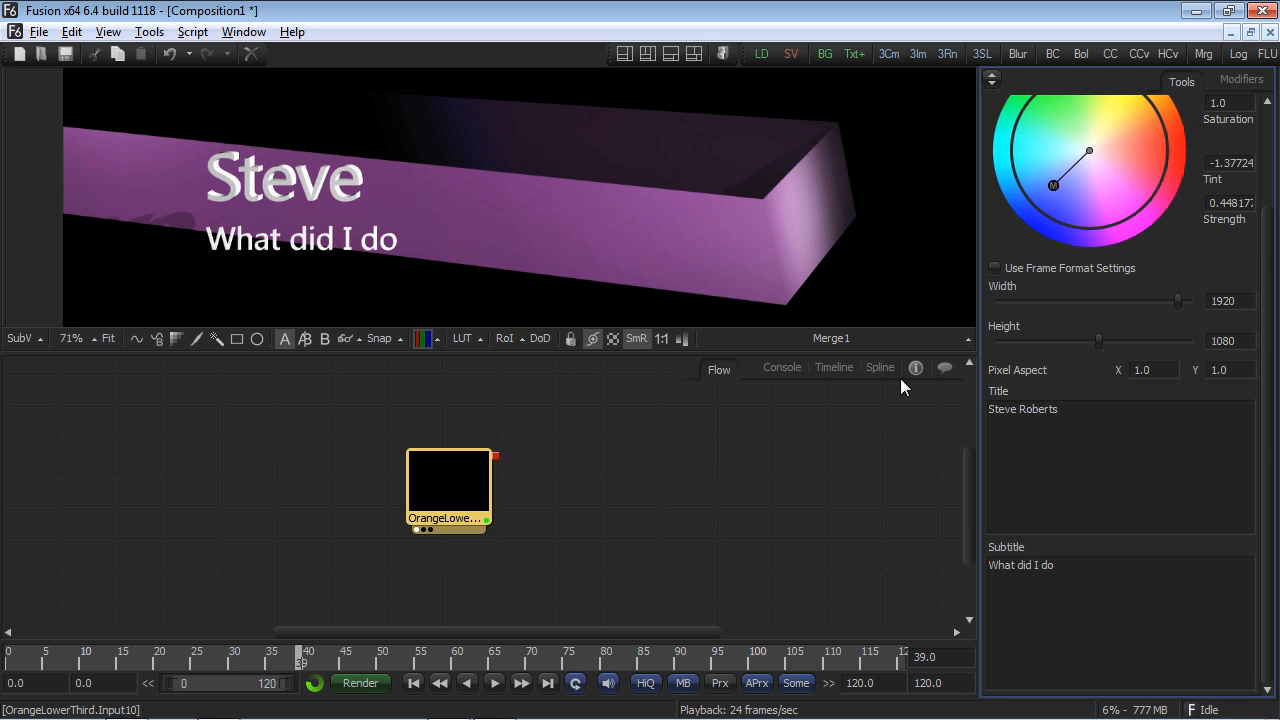
key("Tab")
type("President eyeon Software")
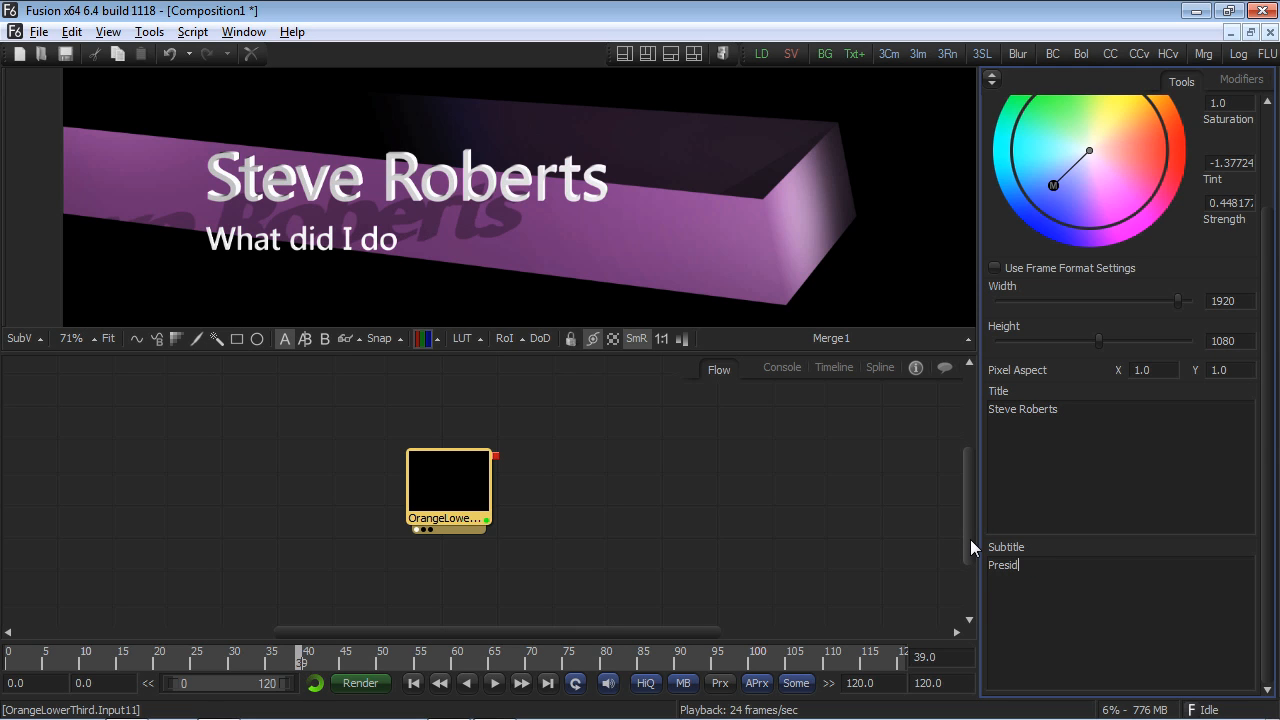
left_click(494, 683)
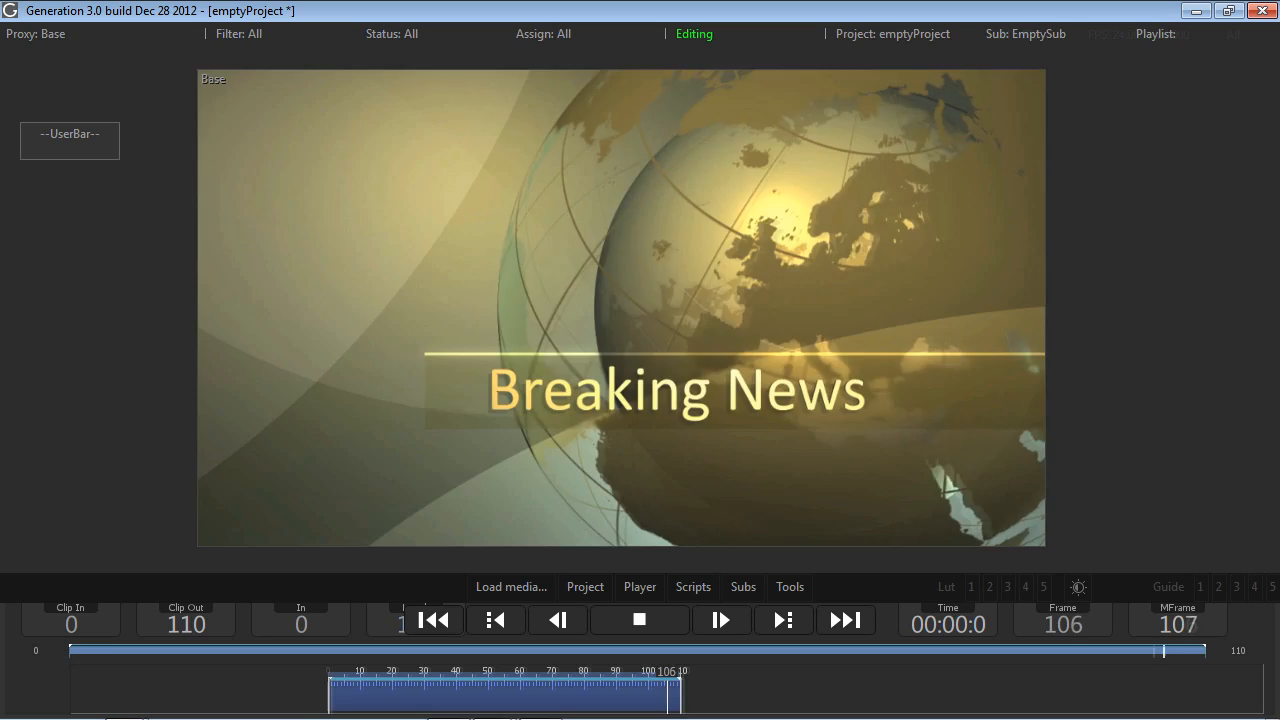
Play back the Breaking News globe animation in Generation, pausing it on the finished title.
key("space")
key("space")
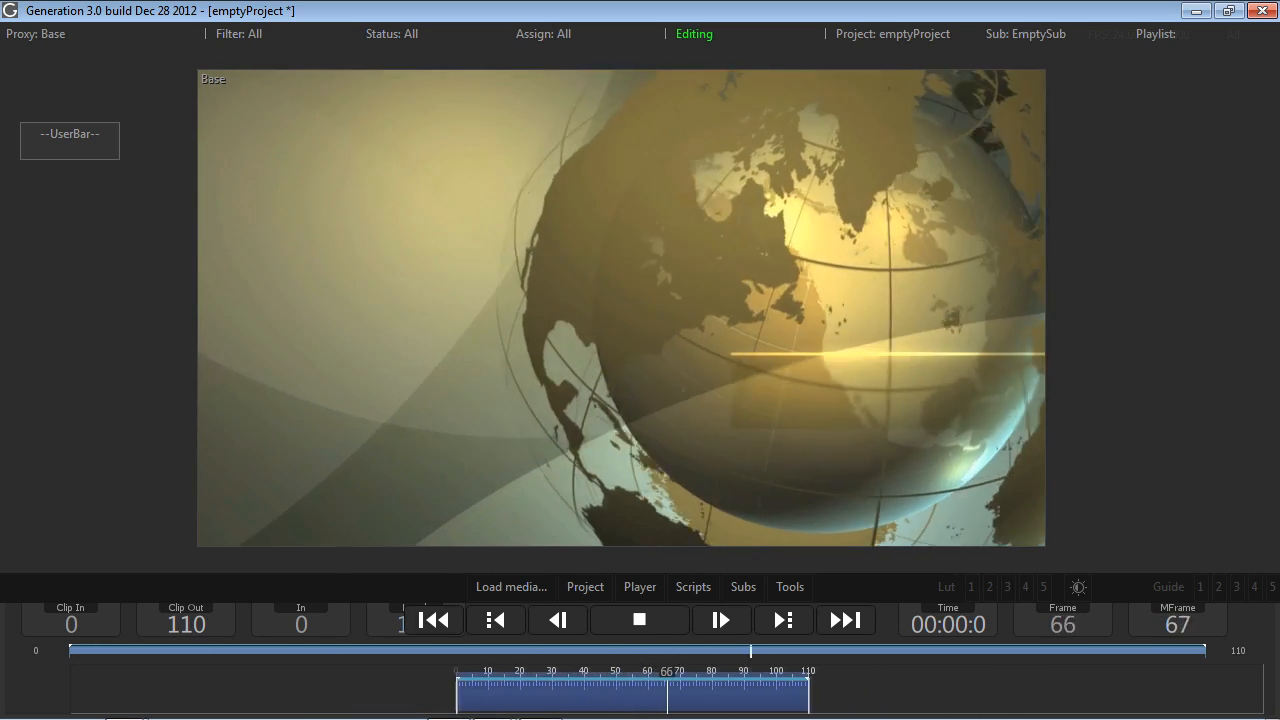
key("space")
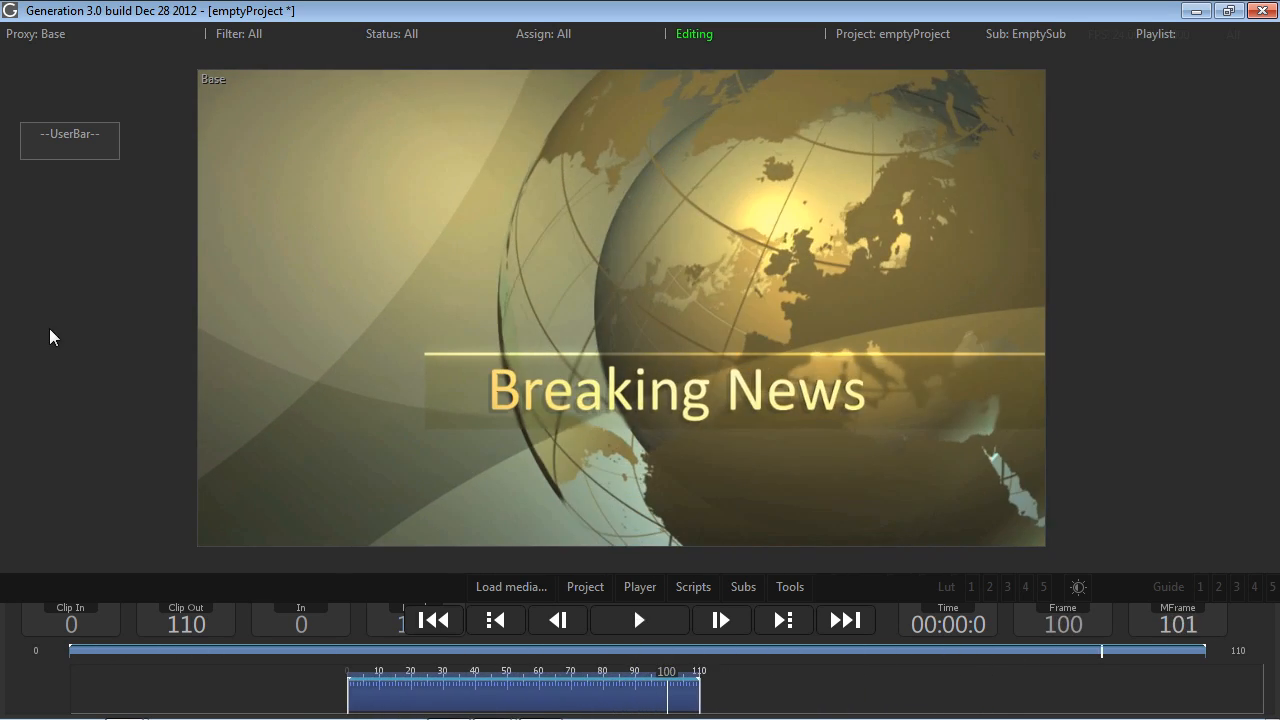
Switch to Fusion's IBC_Motion Graphics_macrocreation.comp and view the WORLD MAP loader's whole image.
key("alt+Tab")
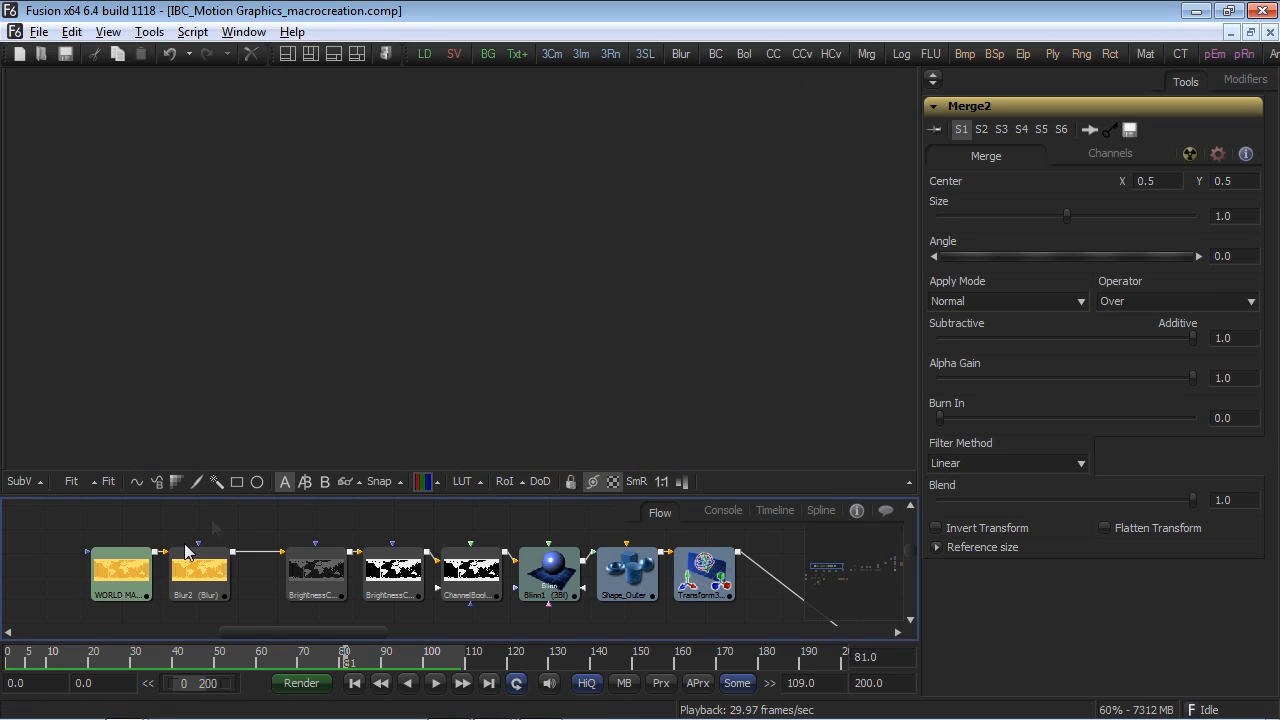
left_click(125, 578)
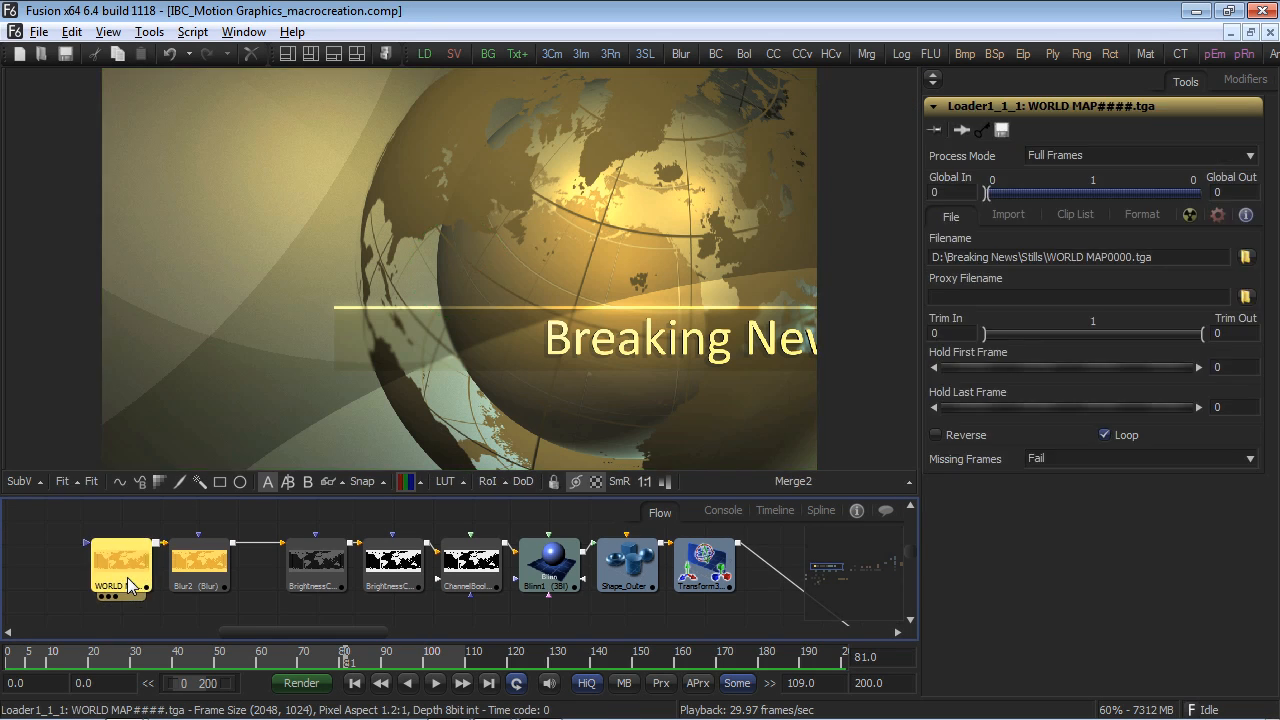
key("1")
left_click(738, 285)
key("minus")
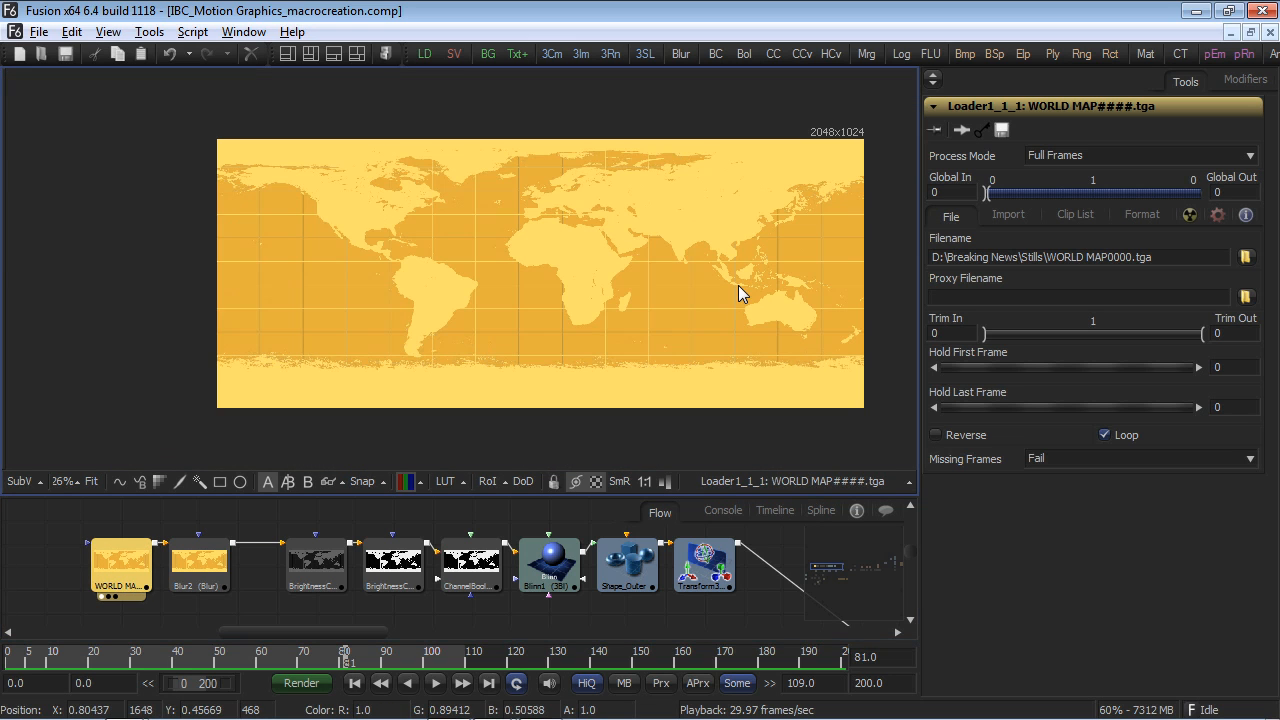
left_click_drag(738, 293, 678, 303)
left_click_drag(241, 605, 246, 601)
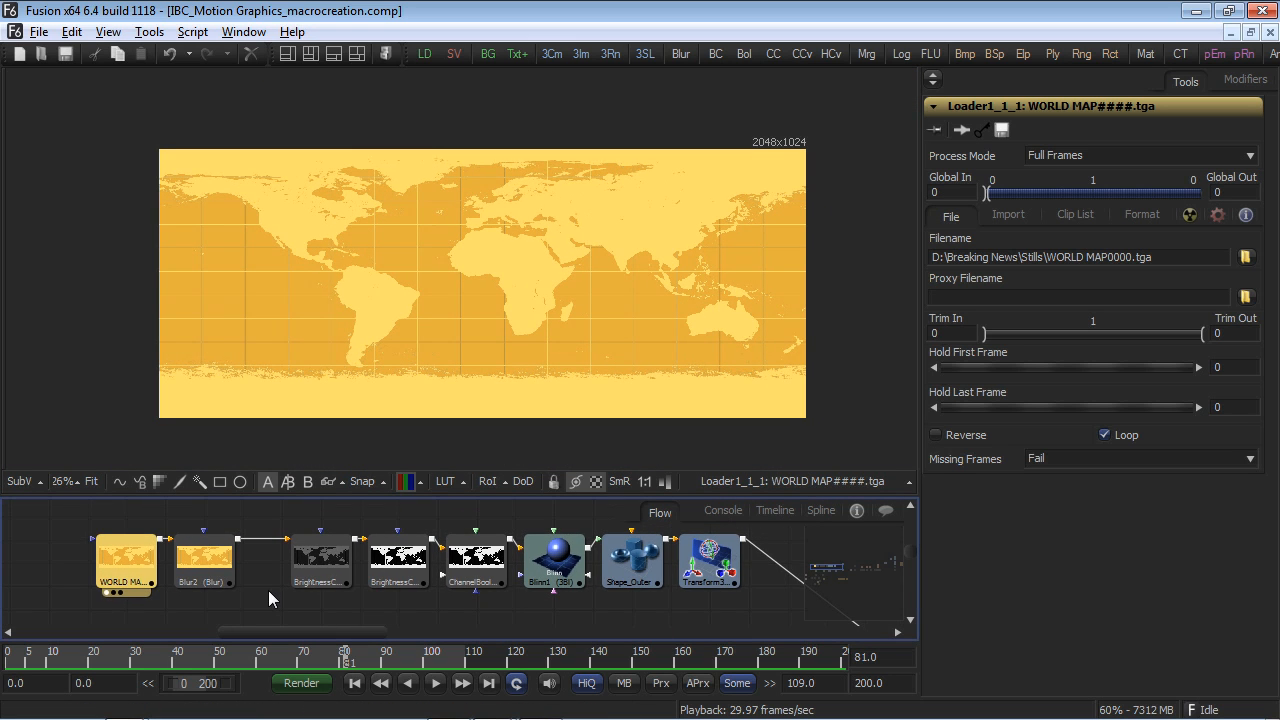
Inspect the Blur2, BrightnessContrast3 and BrightnessContrast4 settings, viewing both brightness-adjusted versions of the world map.
left_click(207, 571)
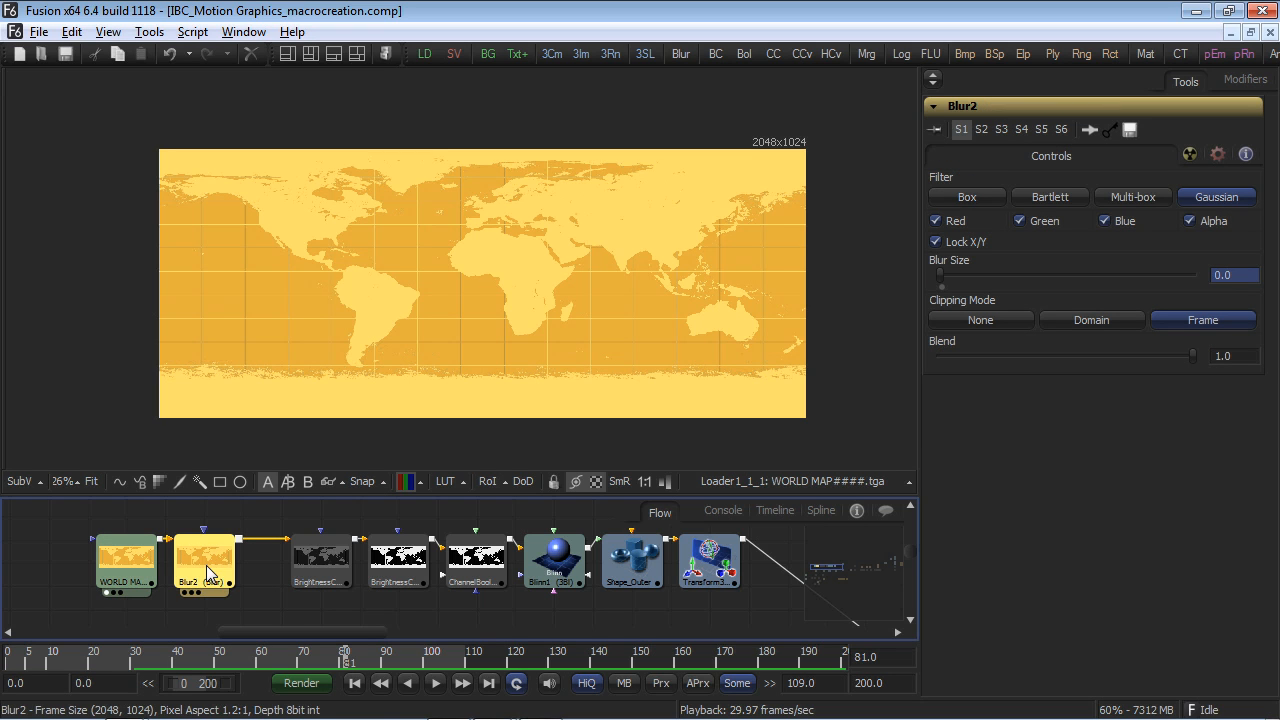
left_click(320, 566)
key("1")
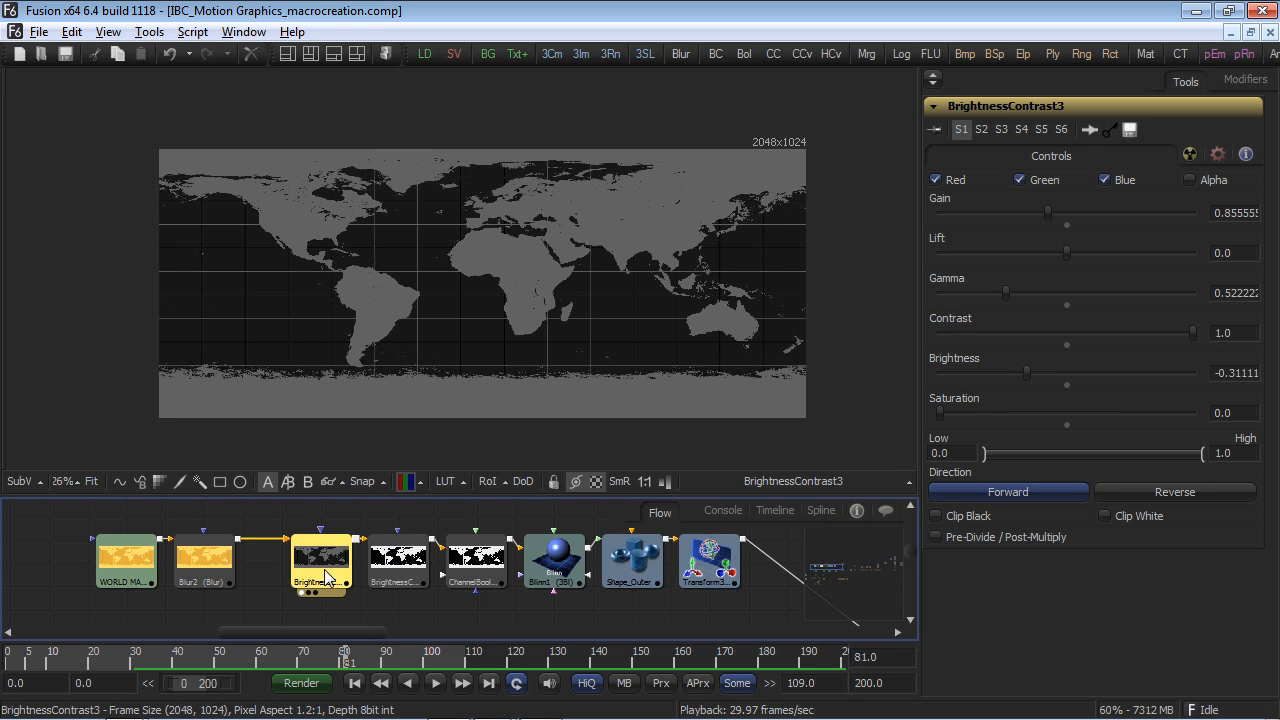
left_click(396, 567)
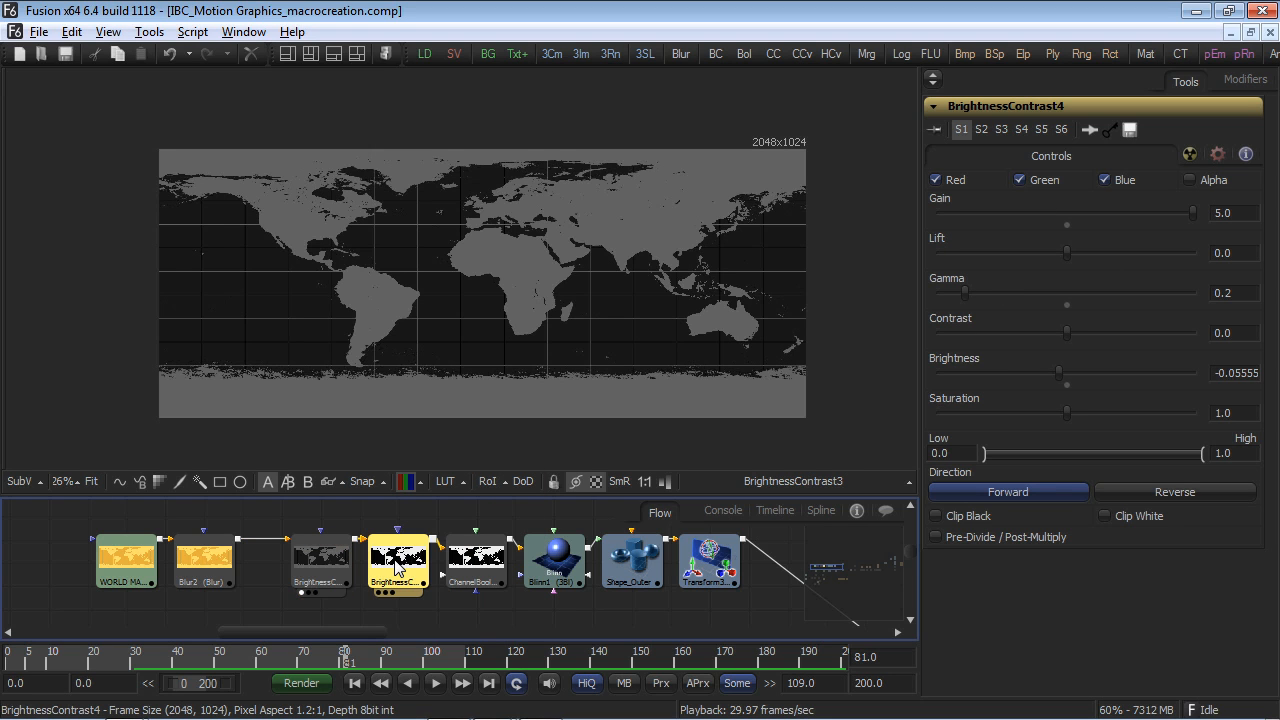
key("1")
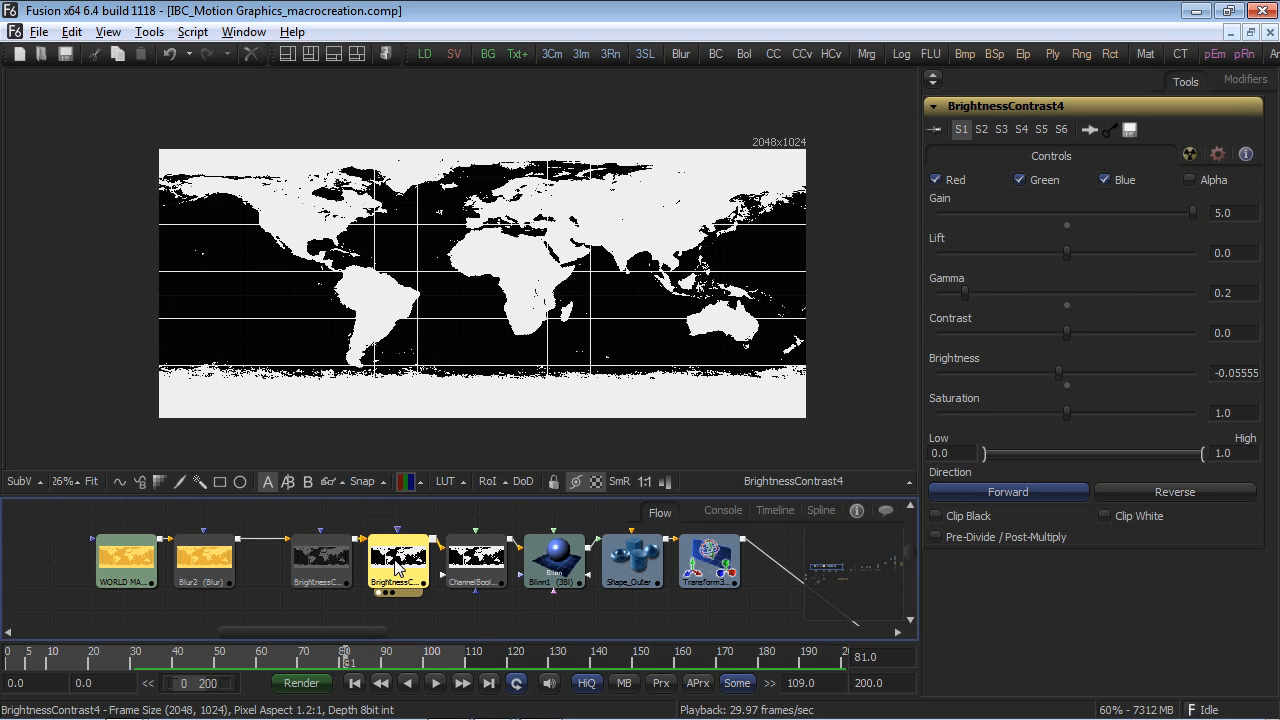
Show ChannelBooleans1 in the viewer and review its To Alpha source options, keeping Red FG.
left_click(468, 565)
key("1")
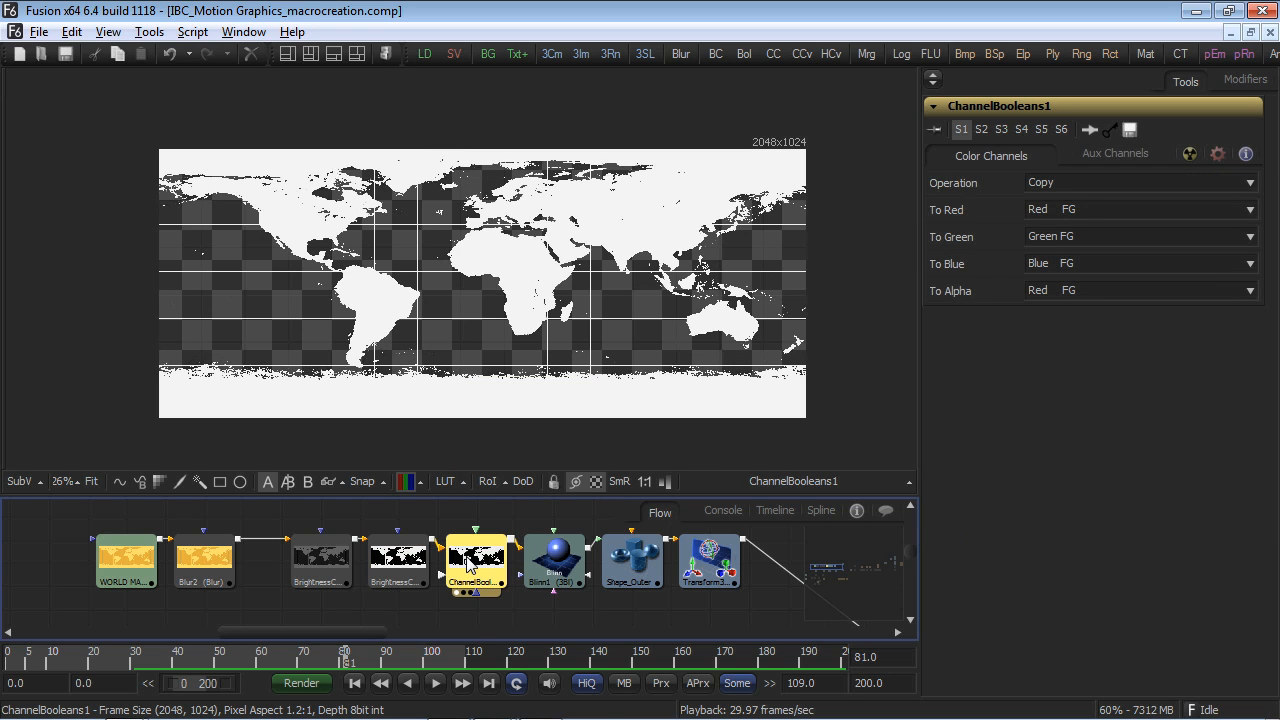
left_click(1121, 286)
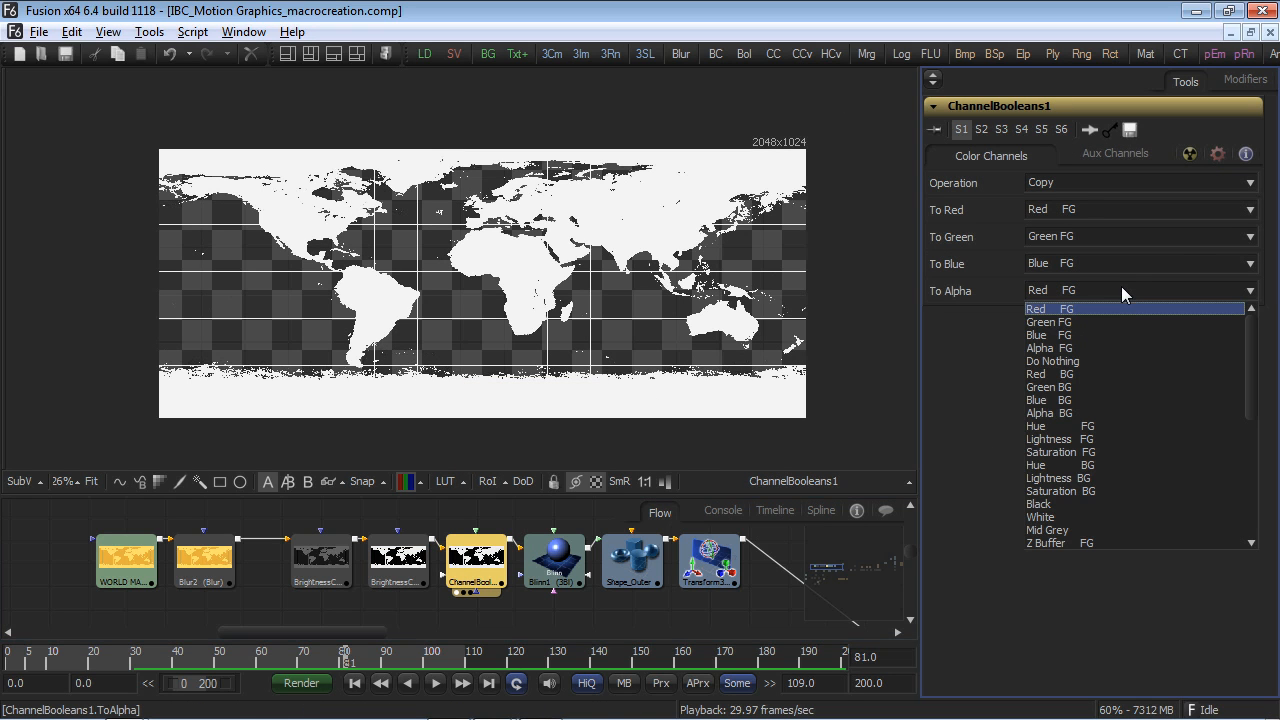
left_click(1074, 308)
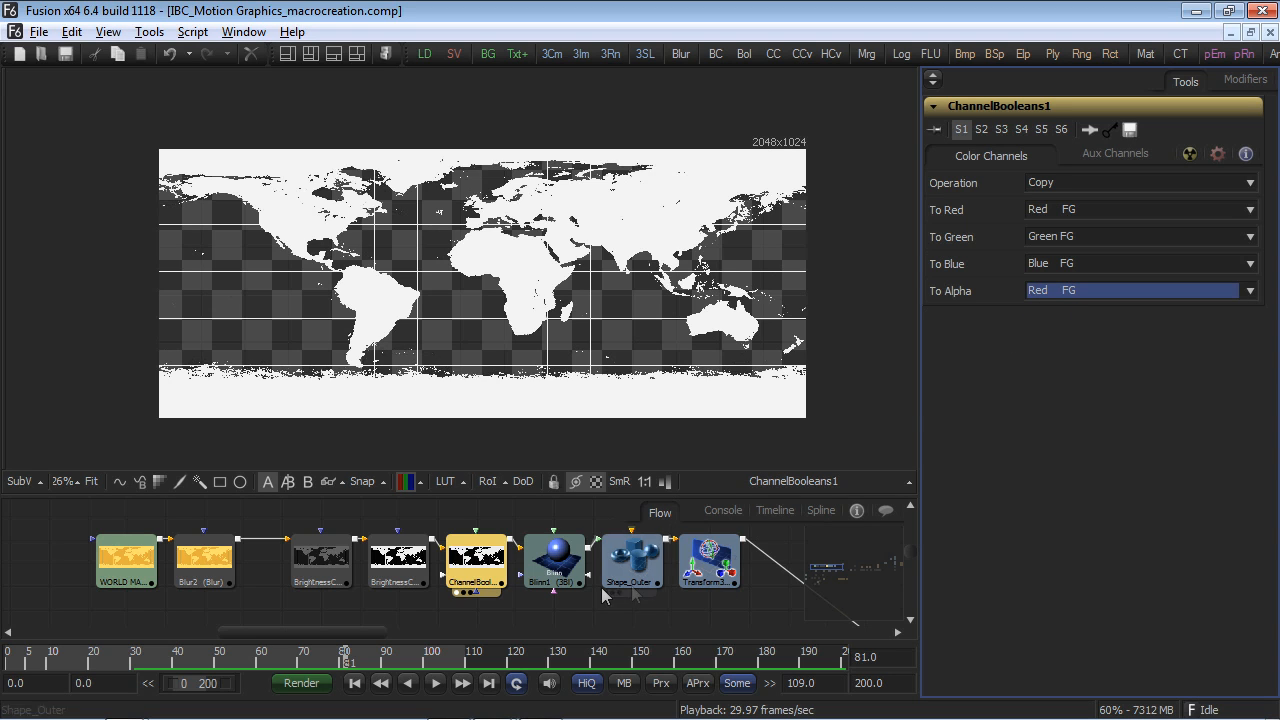
Show the Blinn1 material on a sphere in the viewer and inspect its diffuse colour on the colour wheel.
left_click(558, 580)
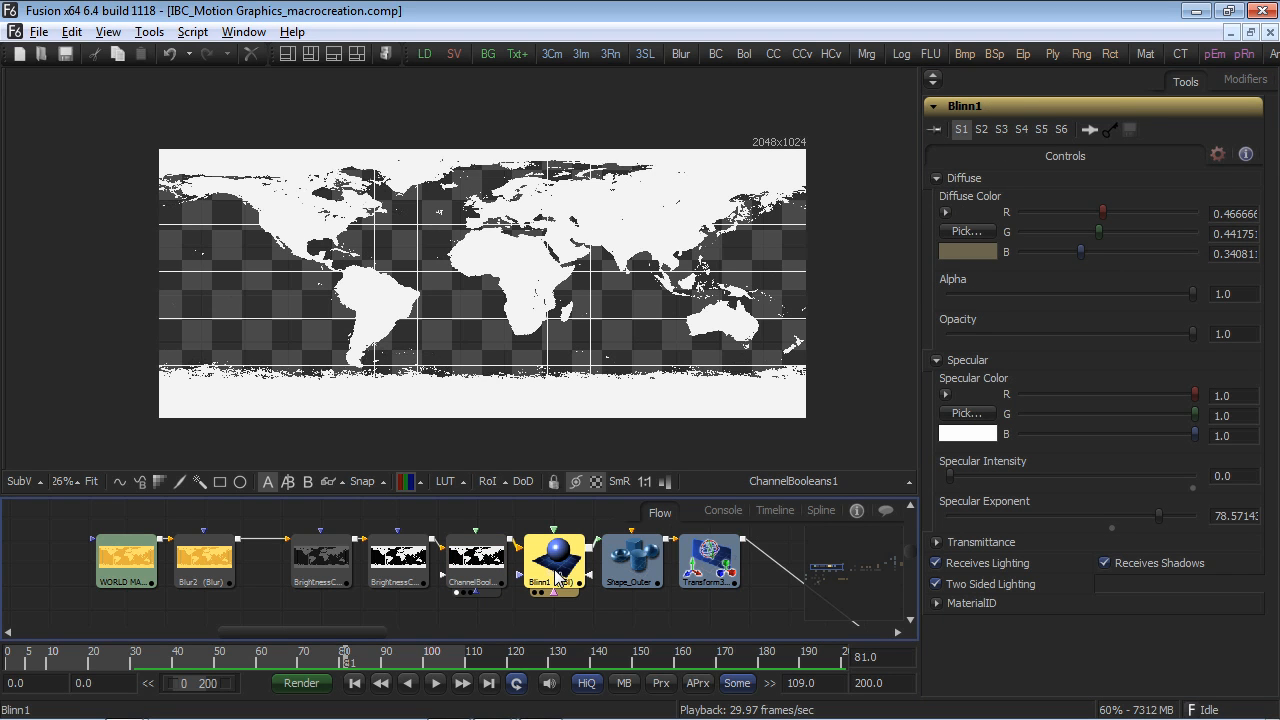
left_click_drag(558, 580, 528, 582)
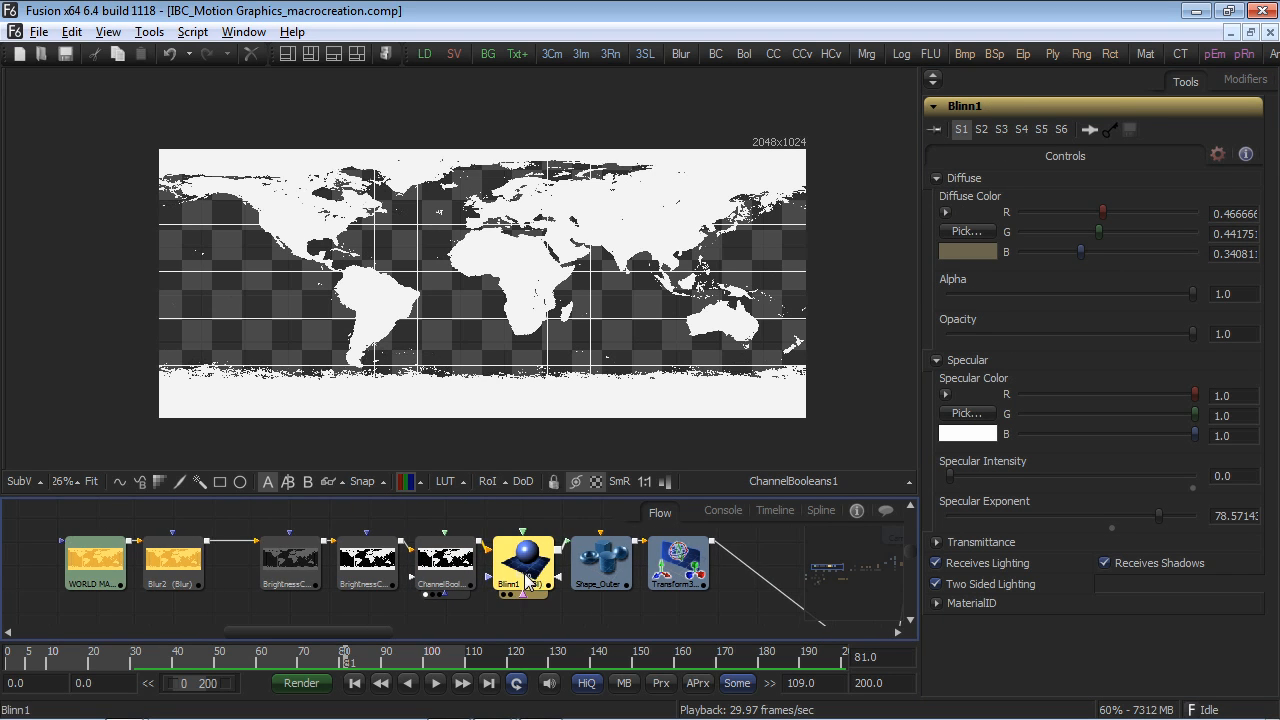
scroll(528, 582, "up", 1)
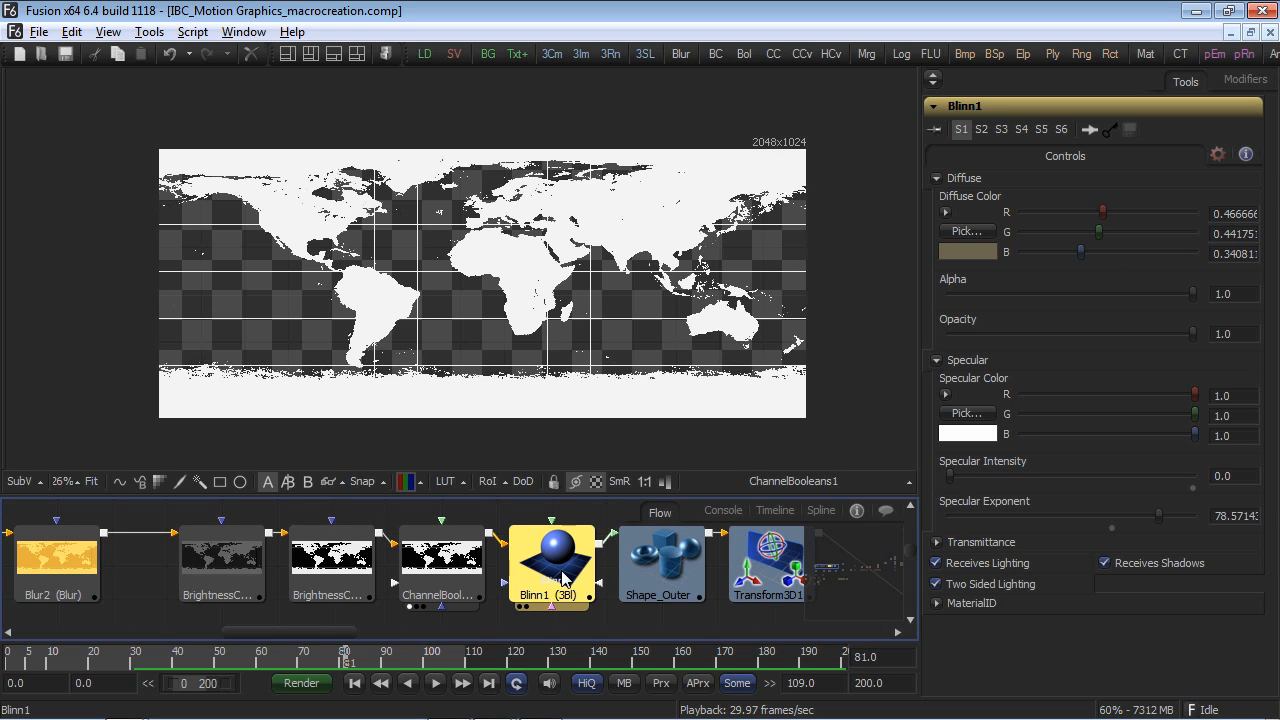
key("1")
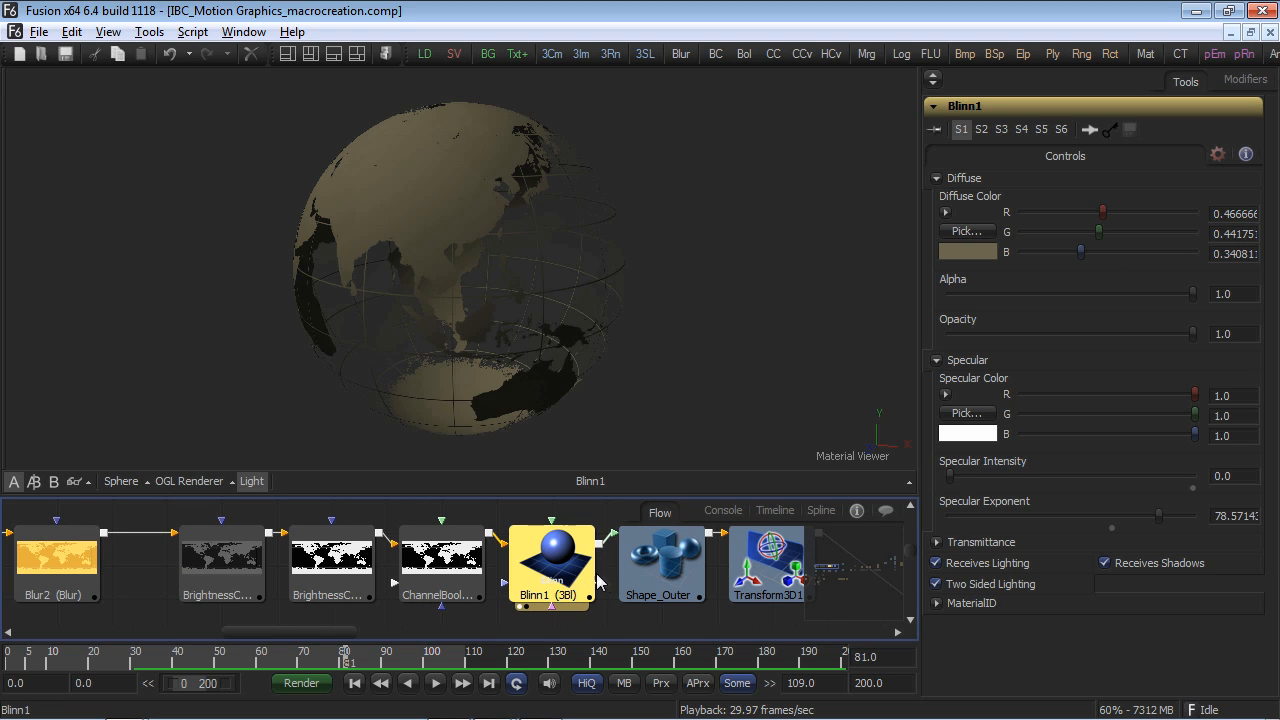
left_click(945, 213)
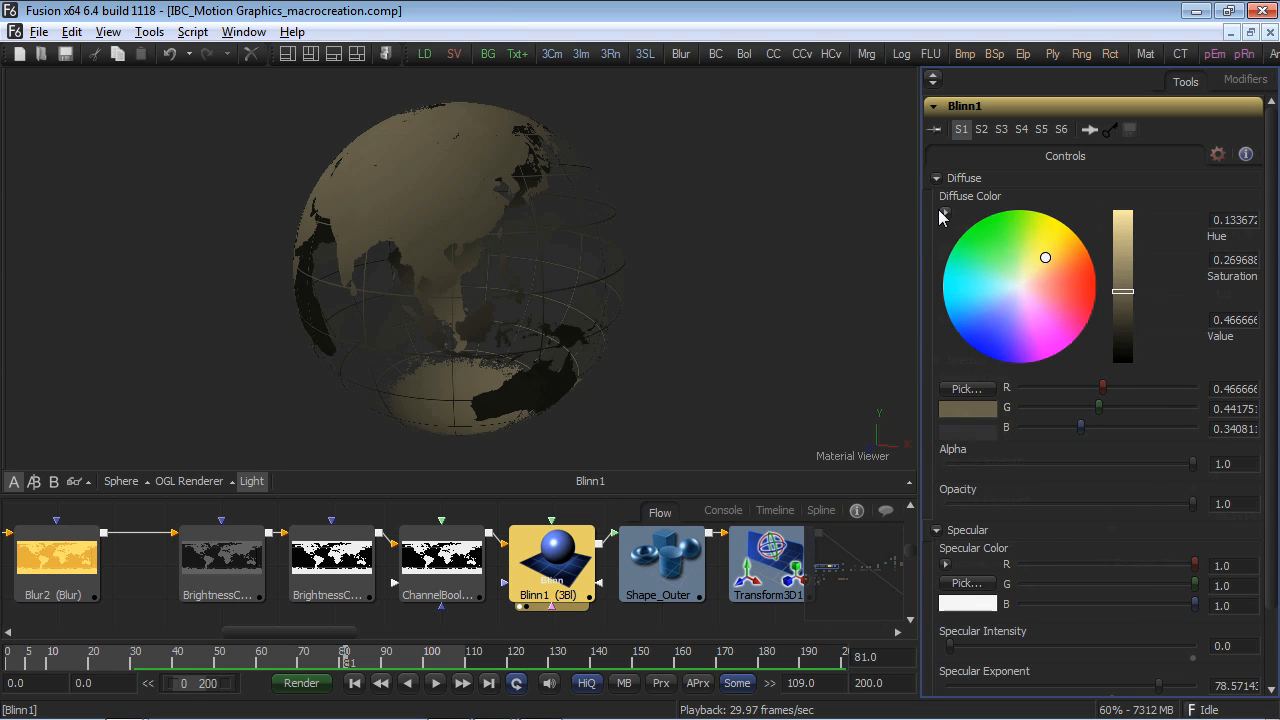
left_click(944, 212)
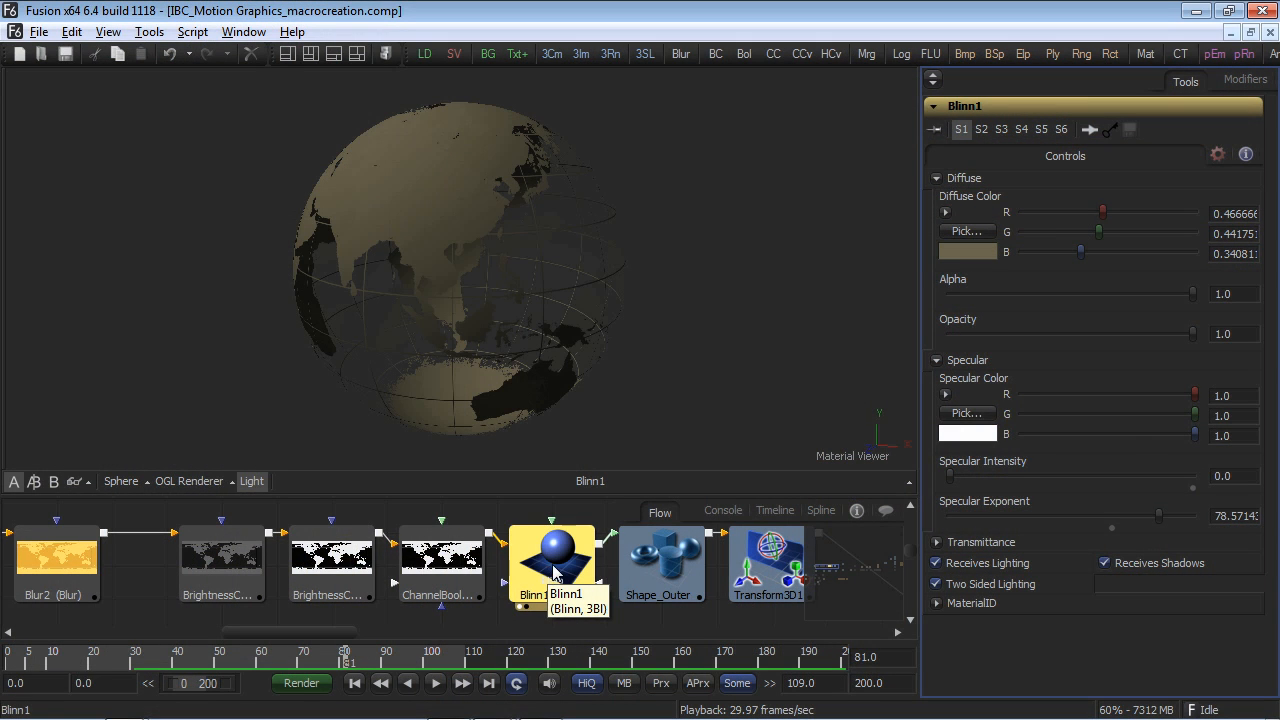
Show Shape_Outer in the viewer and examine the textured outer globe up close along with its sphere settings.
left_click_drag(649, 575, 491, 578)
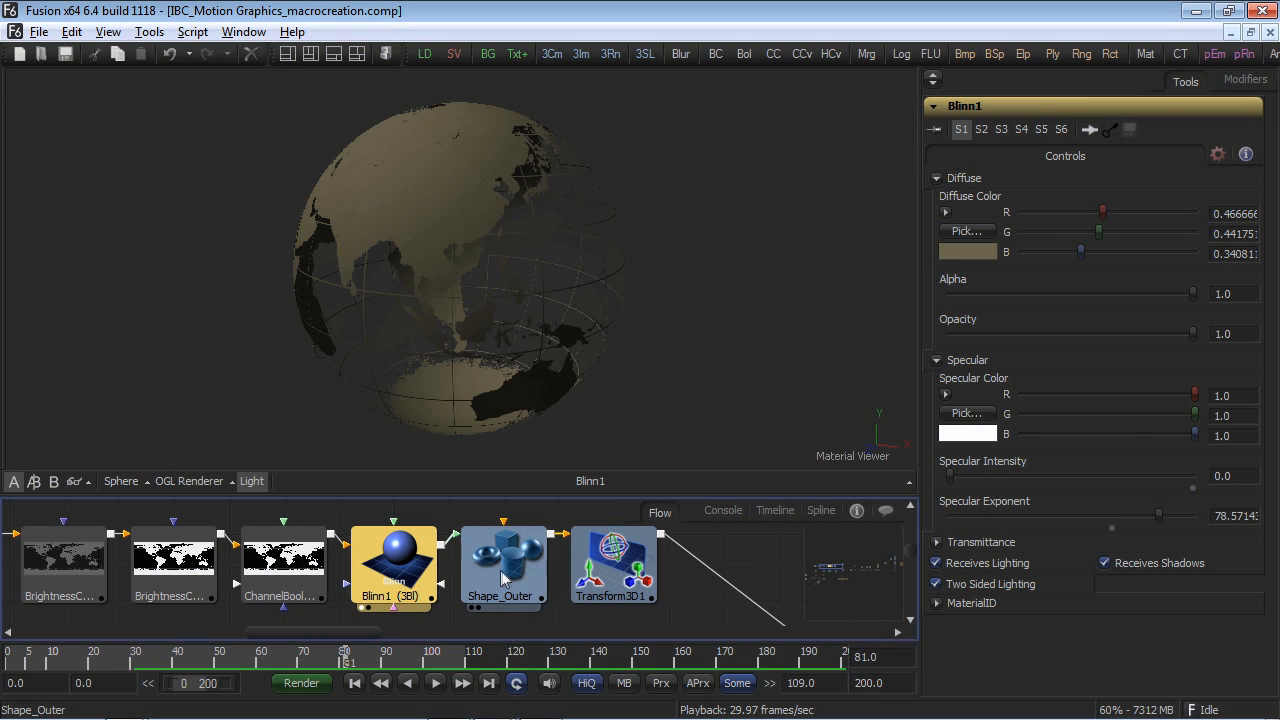
left_click(509, 585)
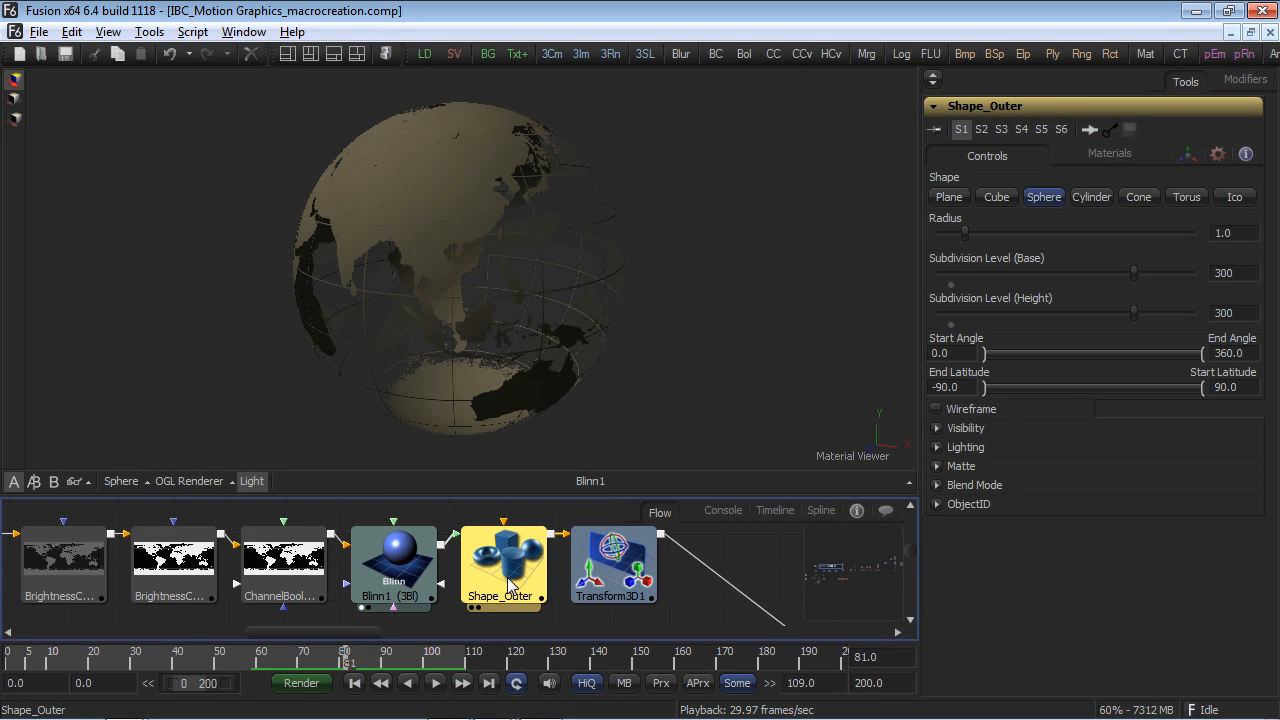
key("1")
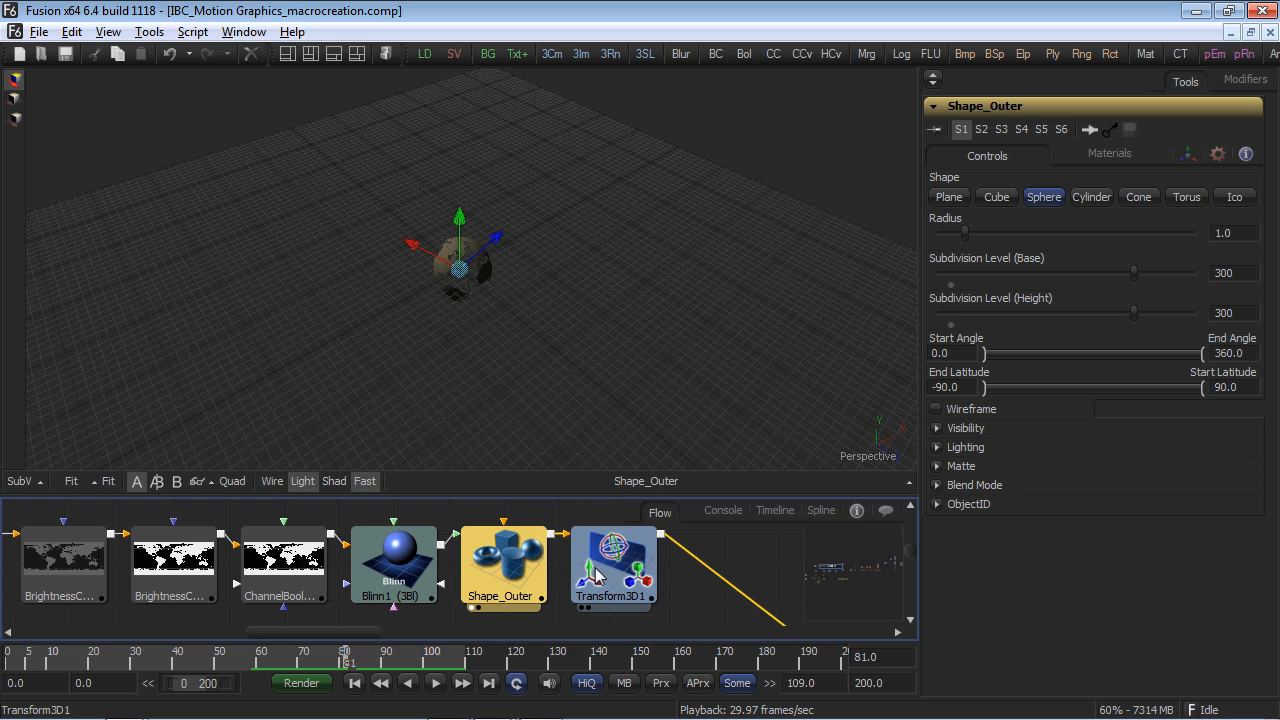
left_click(574, 364)
scroll(574, 365, "up", 5)
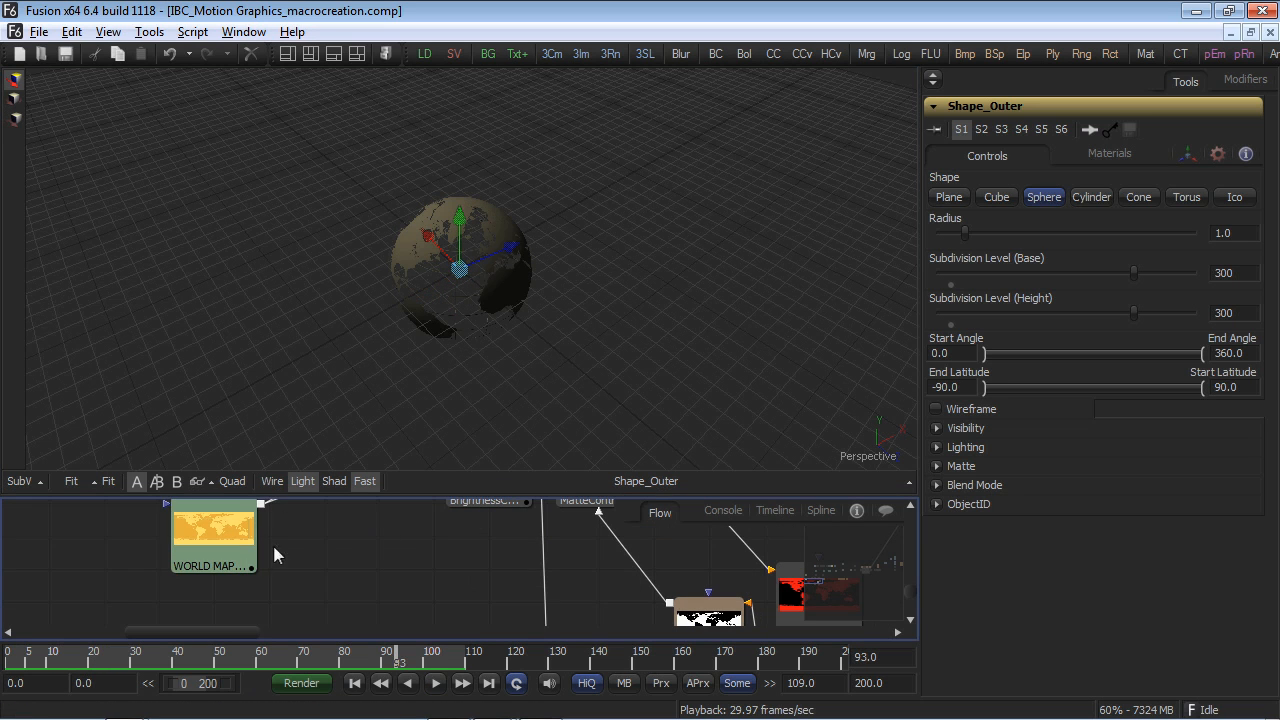
Follow the second WORLD MAP branch node by node in the viewer up to BumpMap1 and inspect its heightmap settings.
left_click_drag(240, 545, 335, 288)
left_click_drag(656, 564, 493, 464)
left_click_drag(545, 568, 534, 512)
left_click_drag(576, 594, 527, 372)
left_click_drag(692, 554, 651, 607)
mouse_move(677, 552)
left_mouse_down()
mouse_move(591, 620)
mouse_move(549, 677)
left_mouse_up()
left_click_drag(602, 594, 594, 360)
left_click_drag(698, 573, 518, 557)
left_click(462, 577)
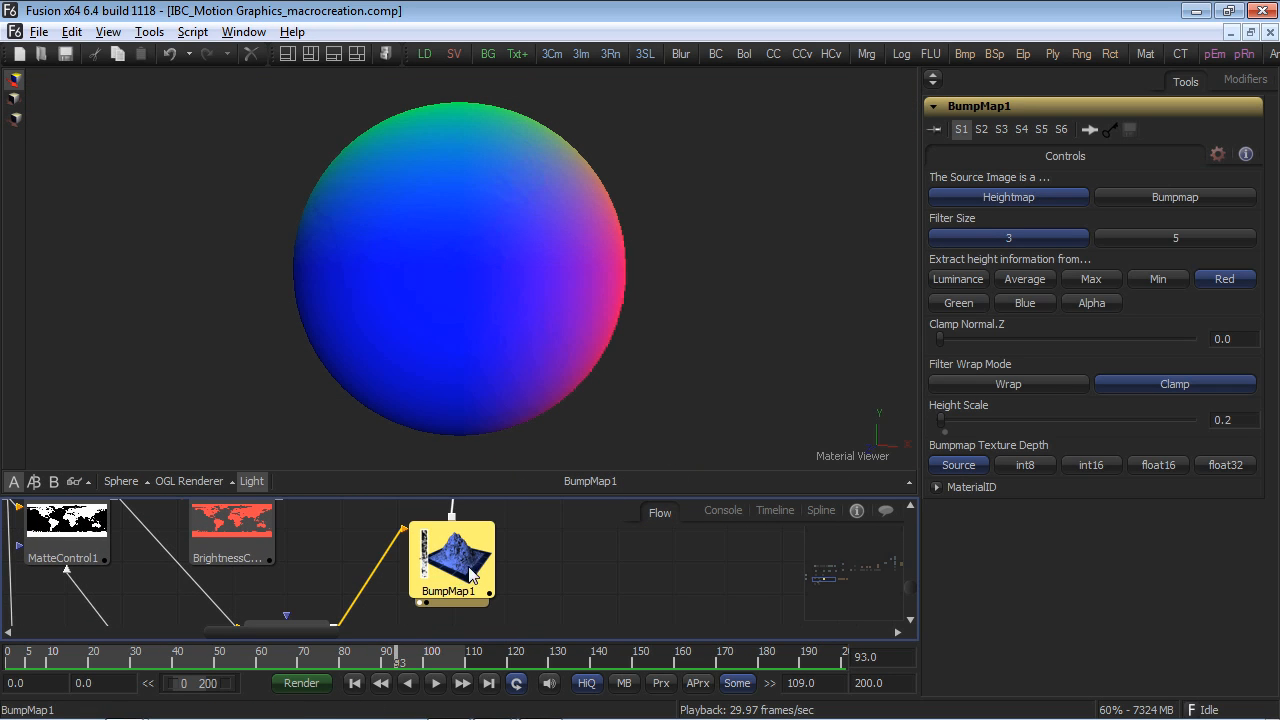
View the remaining inner-globe nodes in turn, ending with the combined 3D scene of Merge3D1.
left_click_drag(676, 541, 618, 693)
left_click_drag(418, 545, 461, 288)
left_click_drag(707, 590, 292, 595)
left_click_drag(442, 568, 432, 366)
left_click_drag(704, 534, 571, 606)
left_click_drag(571, 602, 572, 278)
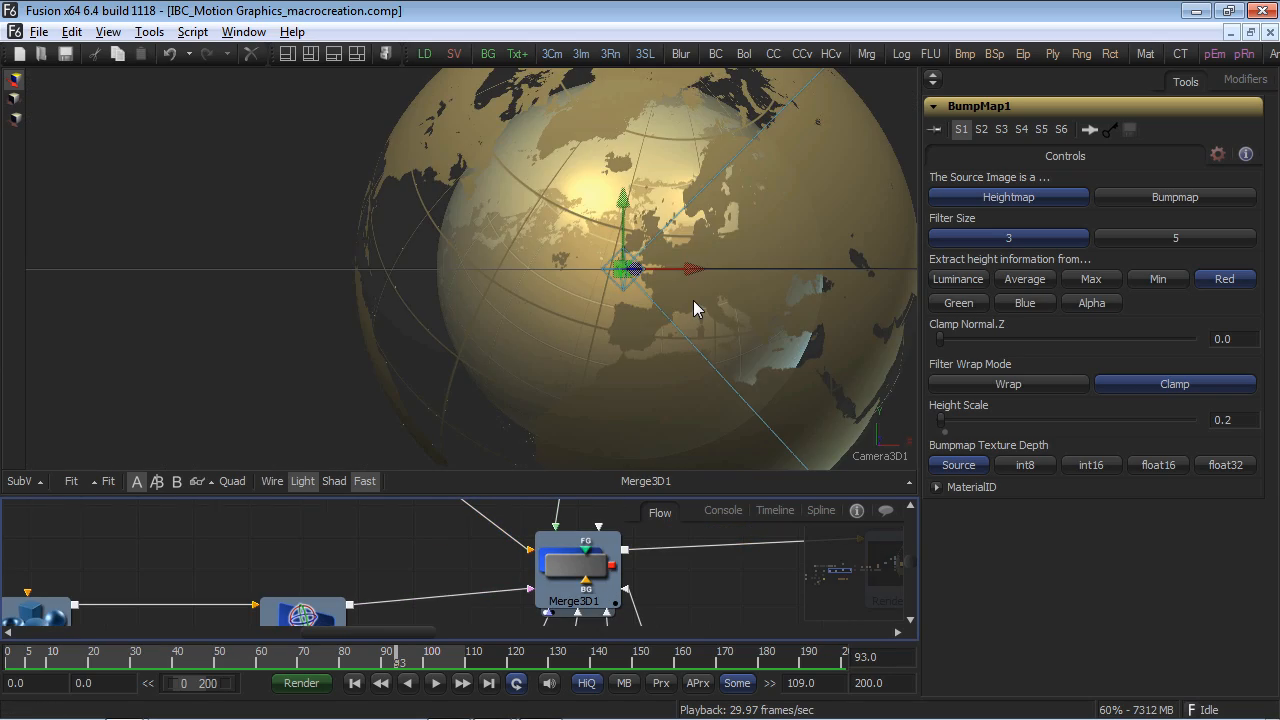
Play the Merge3D1 globe animation, look through Camera3D1, and play Renderer3D1's rendered output.
key("space")
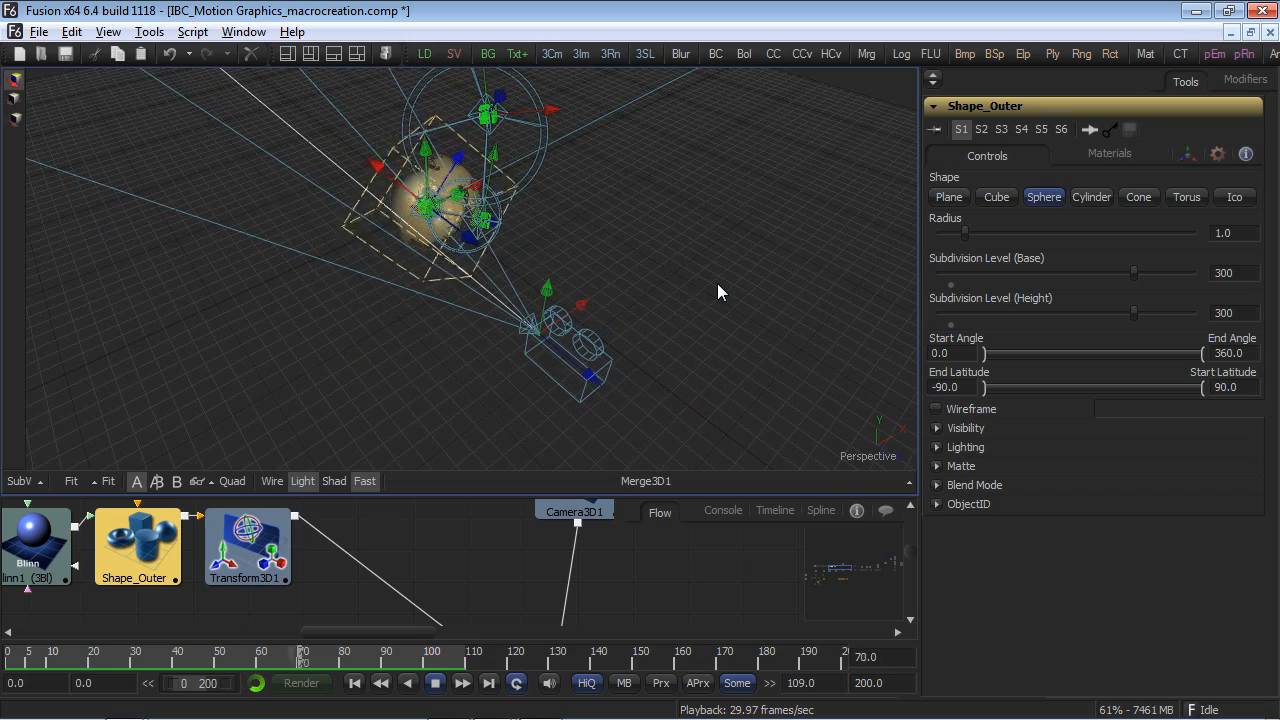
right_click(864, 452)
left_click(884, 462)
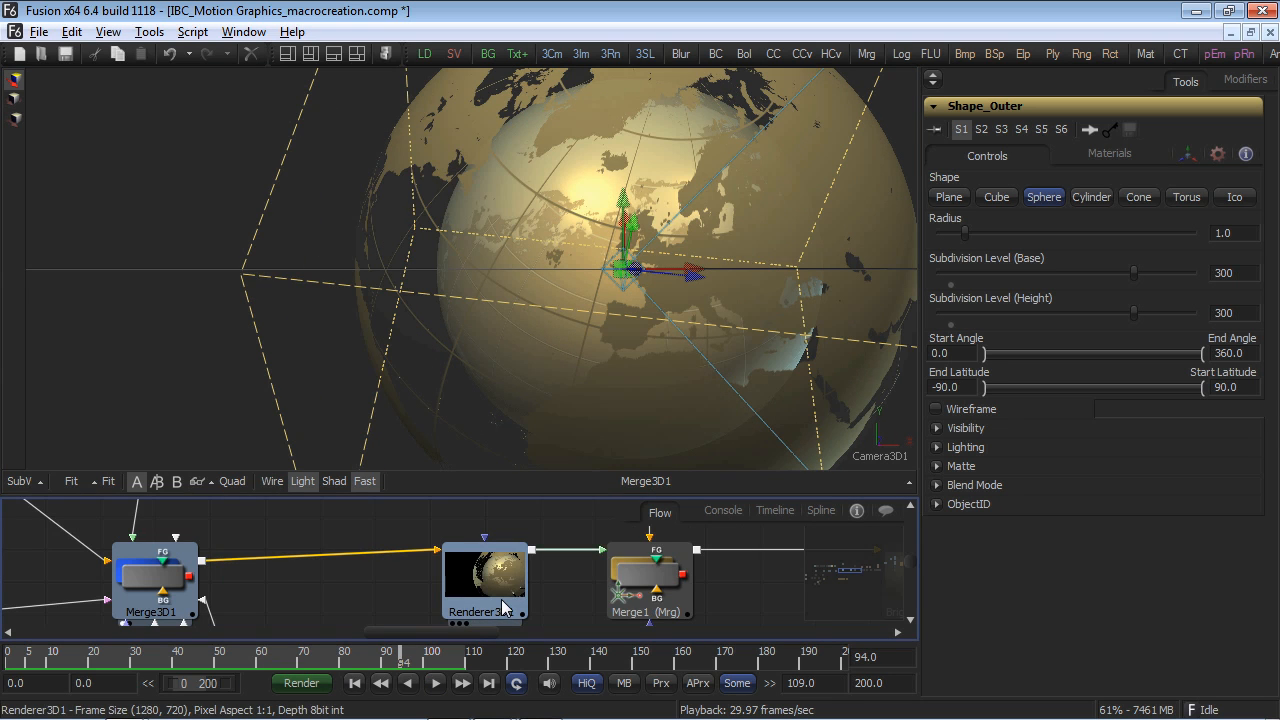
left_click_drag(503, 607, 600, 400)
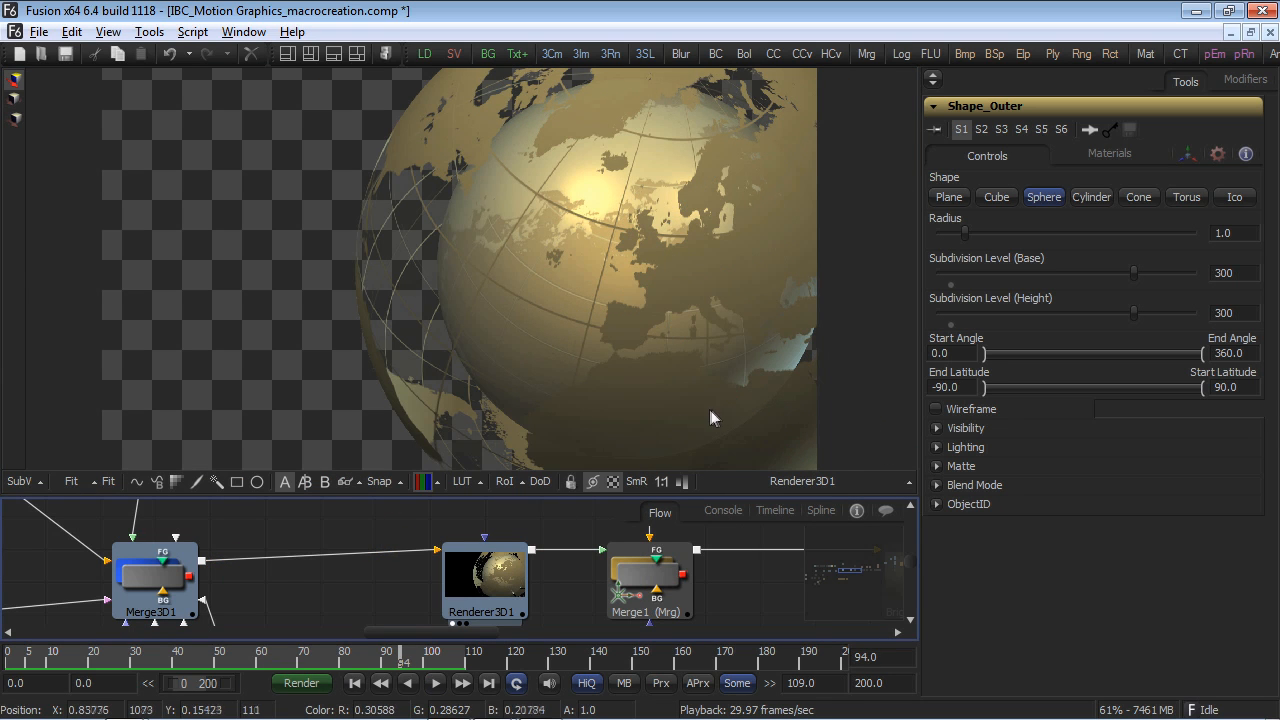
key("space")
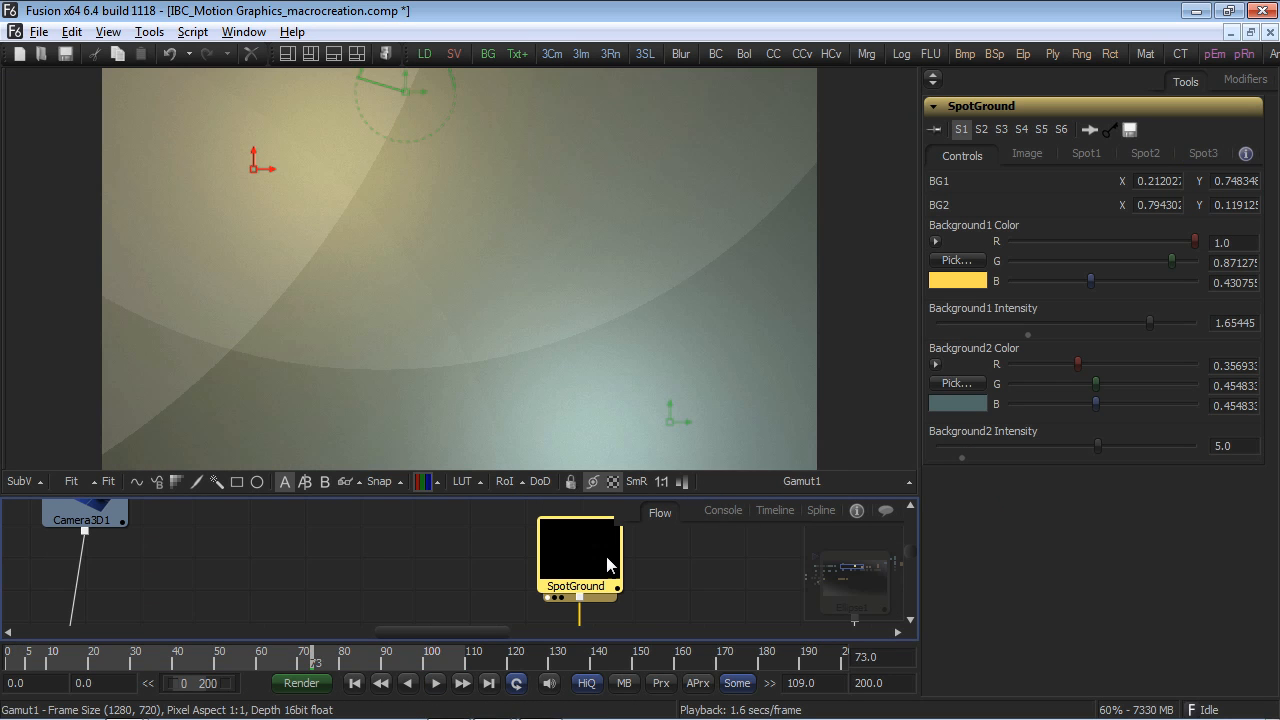
Review SpotGround's image, Spot1, Spot2 and Spot3 settings, then return to its background colour controls.
left_click(1053, 153)
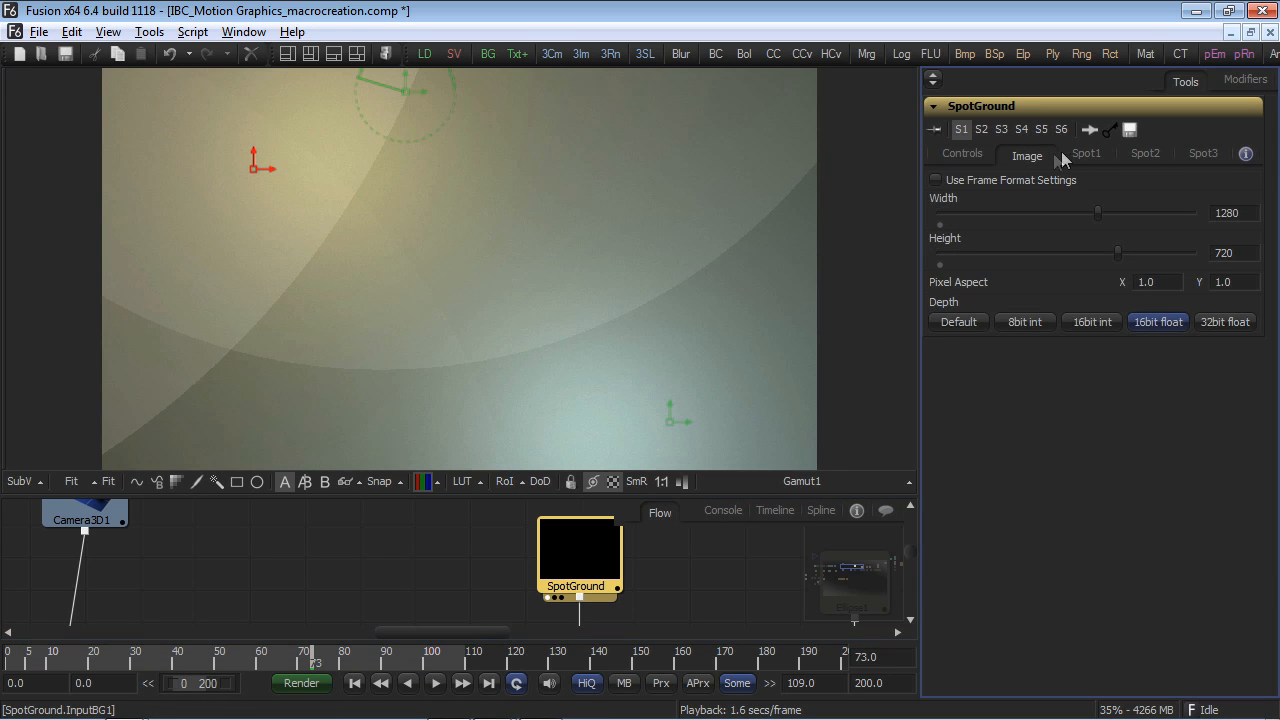
left_click(1086, 157)
left_click(1146, 152)
left_click(1220, 158)
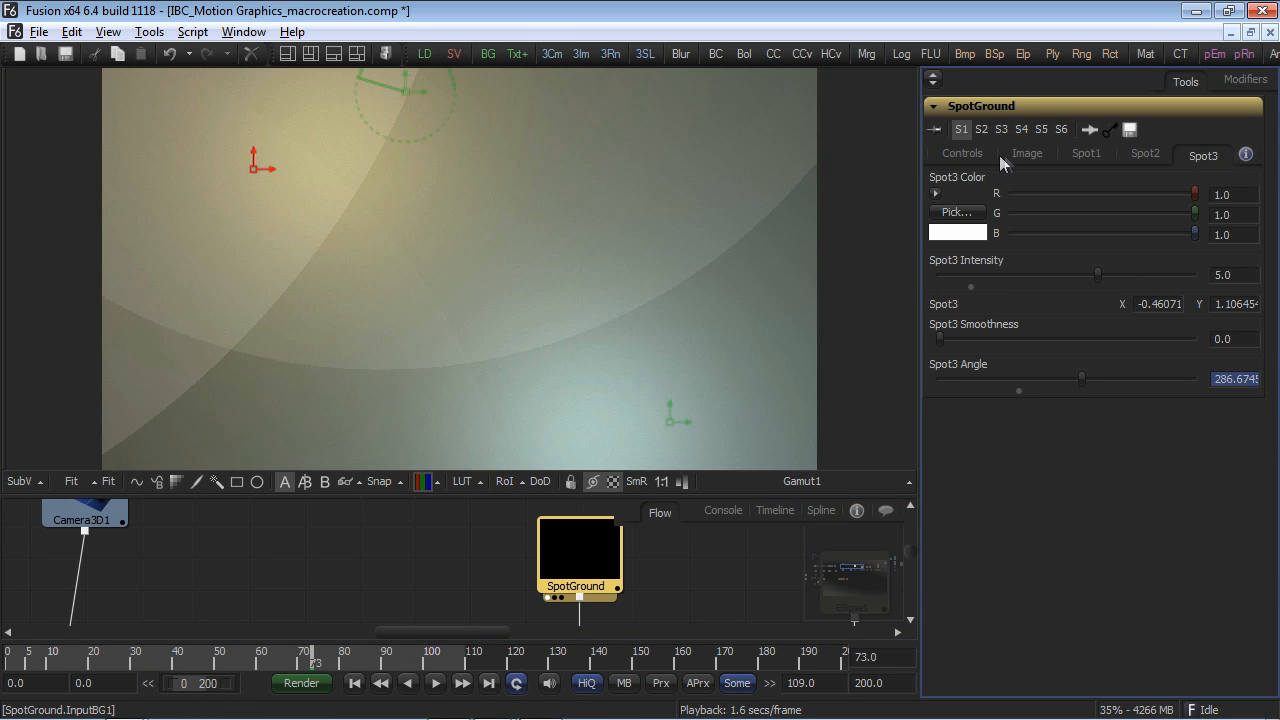
left_click(955, 155)
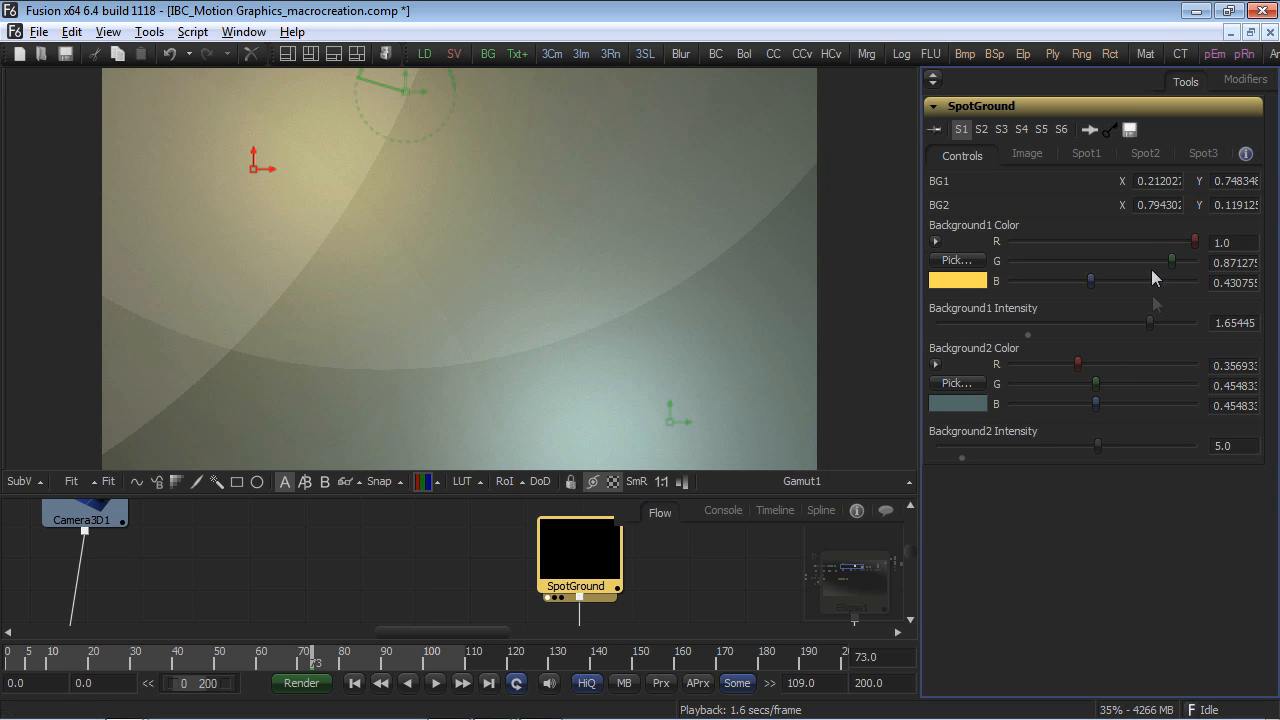
View the globe composited over the background and step through the correction nodes after Merge1 to BrightnessContrast6.
left_click_drag(654, 568, 578, 578)
left_click_drag(655, 578, 240, 420)
left_click_drag(346, 578, 317, 307)
left_click_drag(465, 555, 471, 280)
left_click_drag(566, 576, 582, 360)
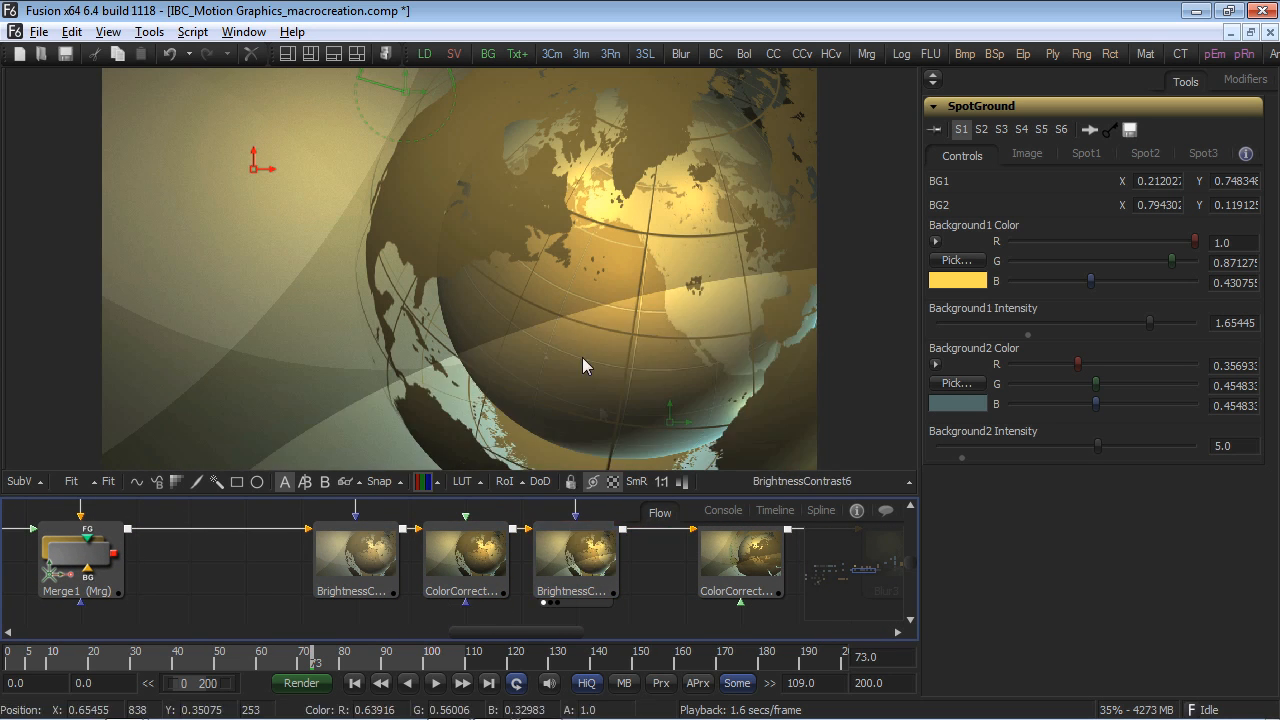
Inspect the Ellipse2 mask beside the composite and view the ColorCorrector3, Blur3 and BrightnessContrast8 outputs in turn.
left_click_drag(657, 596, 375, 604)
left_click_drag(462, 575, 475, 345)
mouse_move(650, 575)
left_mouse_down()
mouse_move(640, 535)
mouse_move(642, 568)
left_mouse_up()
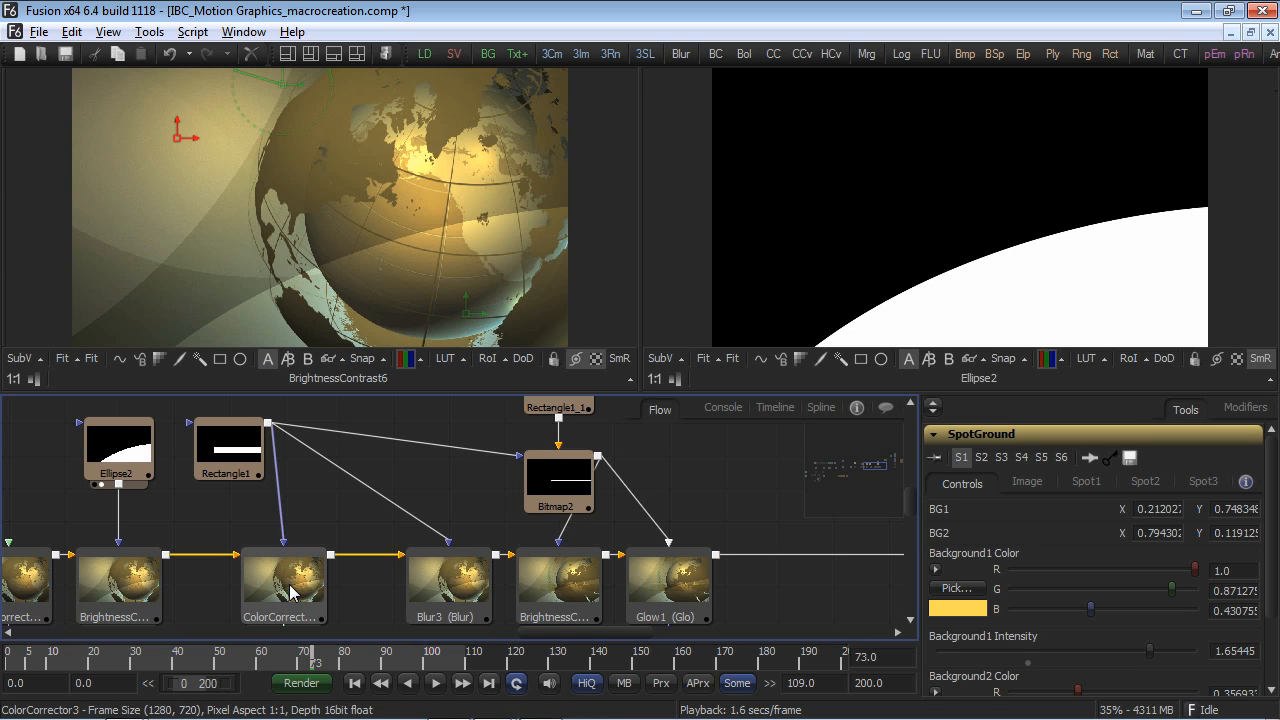
left_click_drag(291, 593, 352, 262)
left_click_drag(440, 588, 332, 248)
left_click(558, 585)
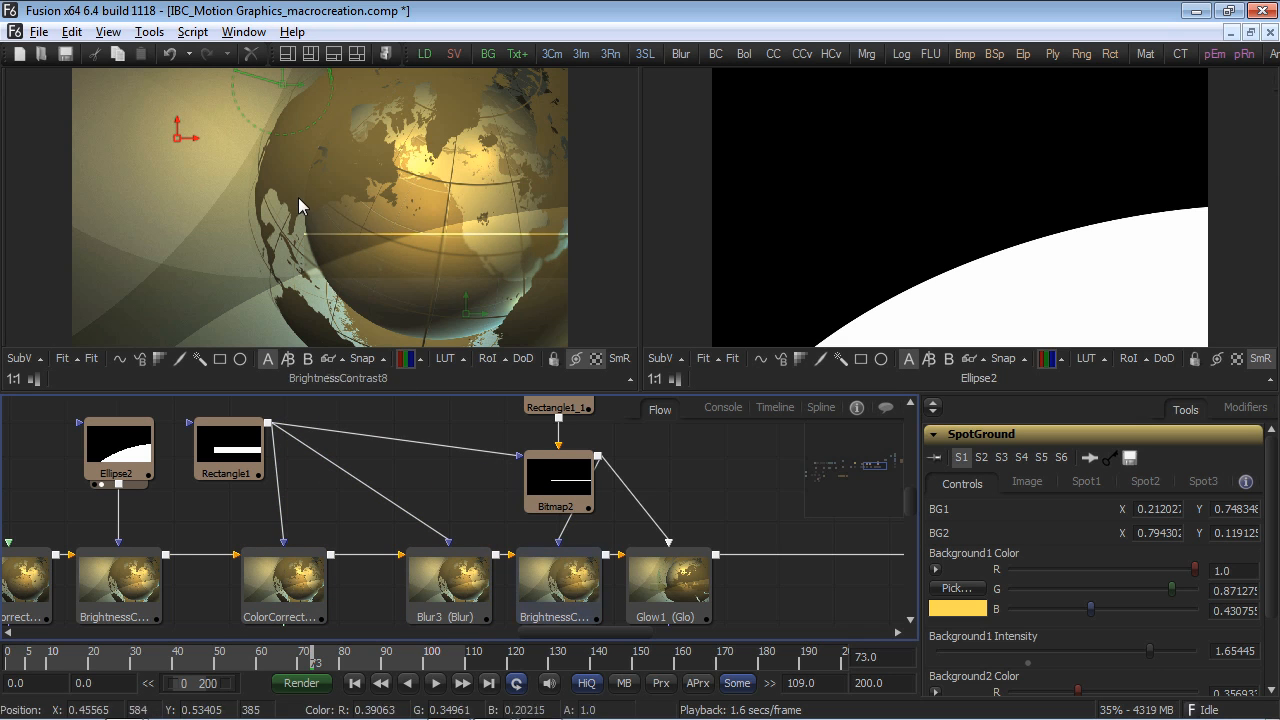
Show the Rectangle1 mask in the second viewer and Glow1's output in the first.
left_click(262, 446)
left_click_drag(252, 456, 1043, 266)
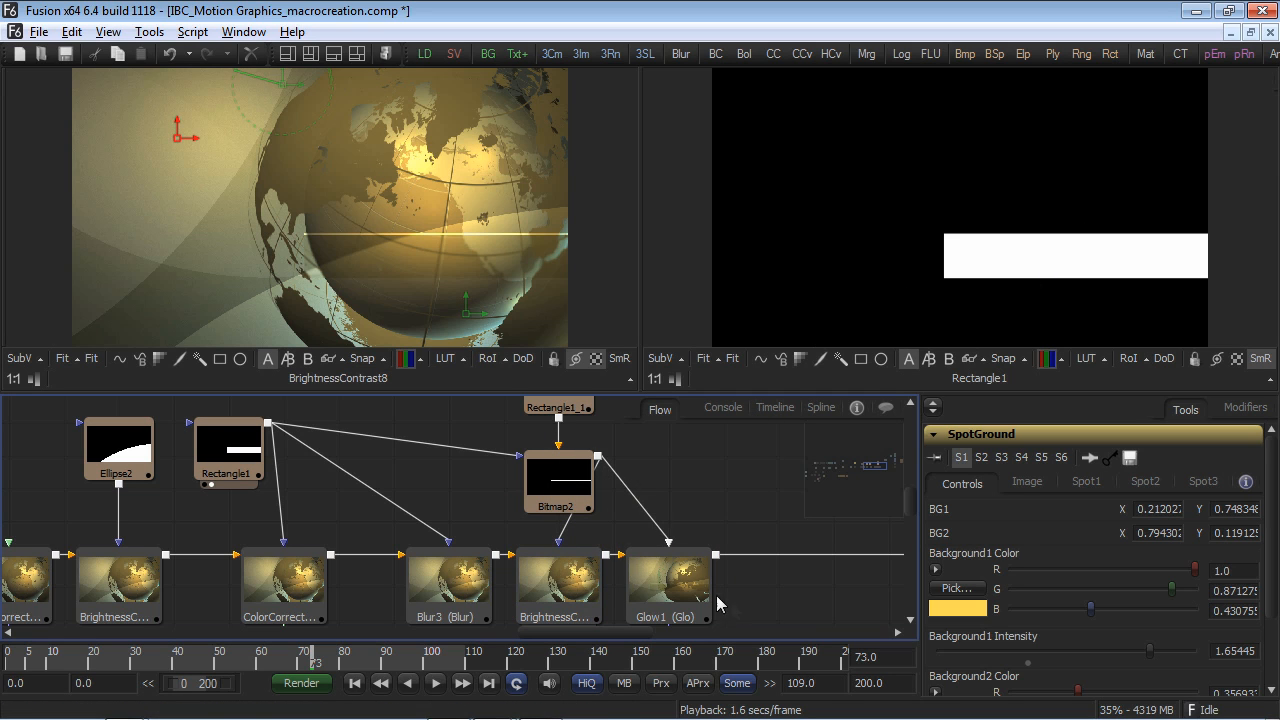
left_click_drag(658, 587, 443, 249)
Check a later frame and follow the Breaking News text branch from its 3D render to the Merge2 composite.
left_click(407, 662)
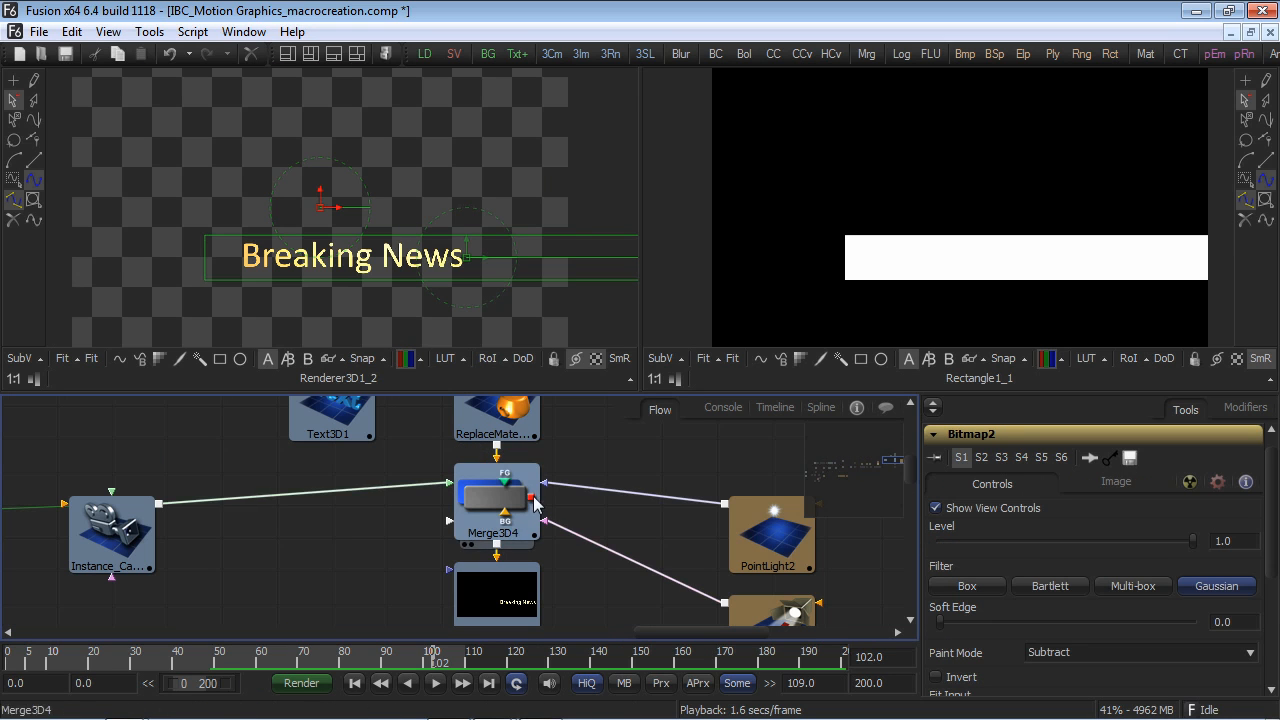
left_click_drag(571, 531, 644, 378)
left_click_drag(644, 517, 632, 414)
left_click_drag(557, 578, 447, 293)
Compare Camera3D1 with its linked Instance_Camera3D1, reviewing their settings and showing each camera in the viewer.
left_click_drag(652, 498, 808, 560)
scroll(812, 552, "down", 3)
left_click_drag(394, 505, 805, 557)
left_click_drag(667, 517, 759, 515)
left_click_drag(920, 479, 1012, 478)
left_click_drag(790, 504, 832, 495)
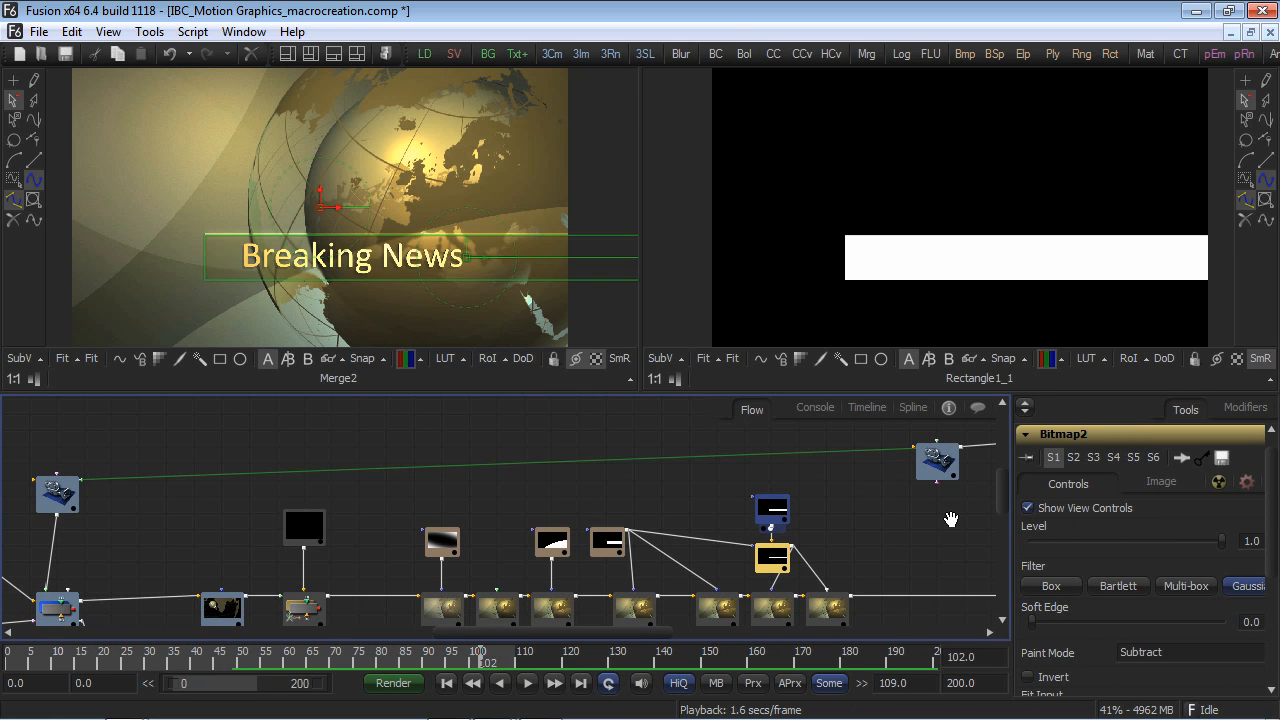
left_click(60, 490)
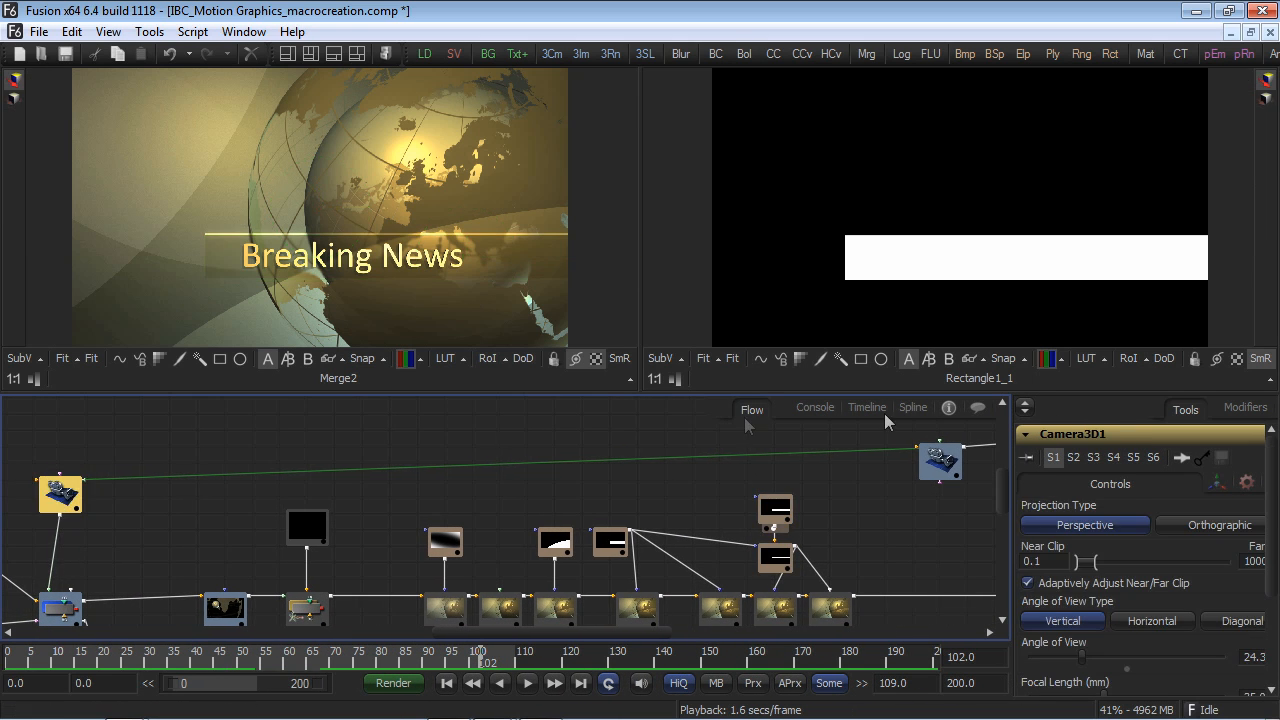
left_click(937, 472)
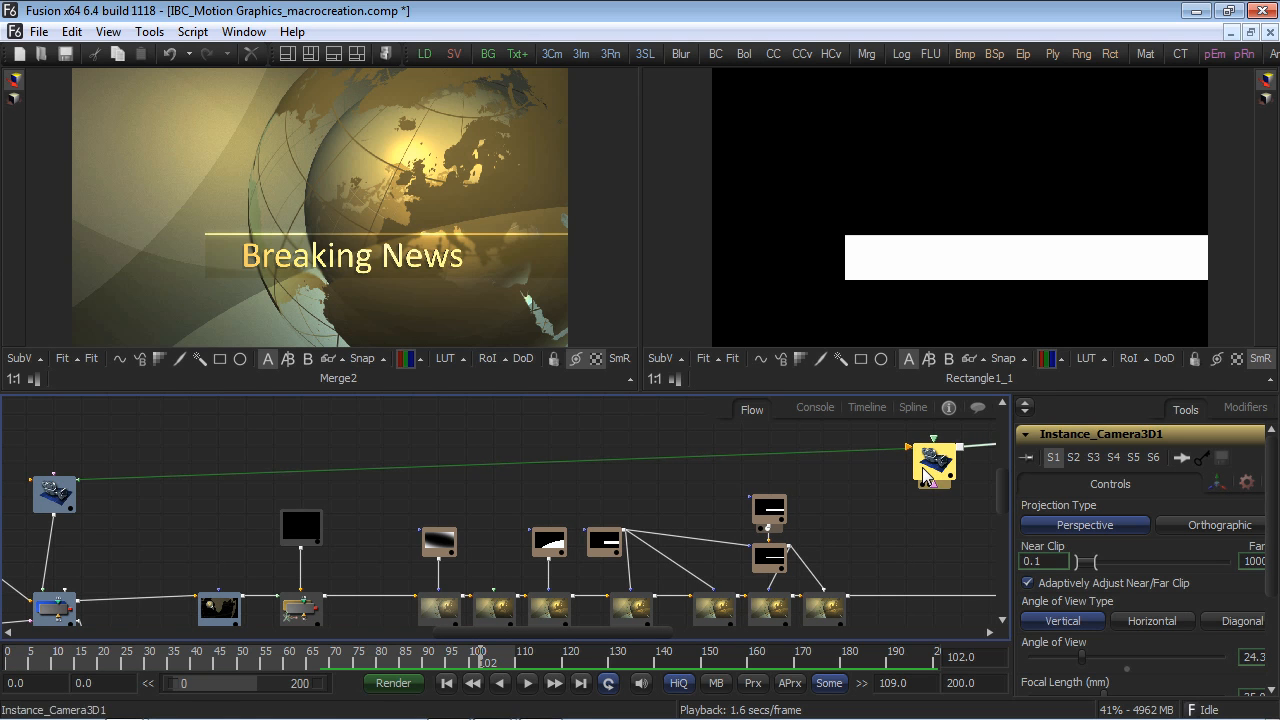
left_click_drag(926, 480, 305, 226)
left_click_drag(55, 493, 124, 215)
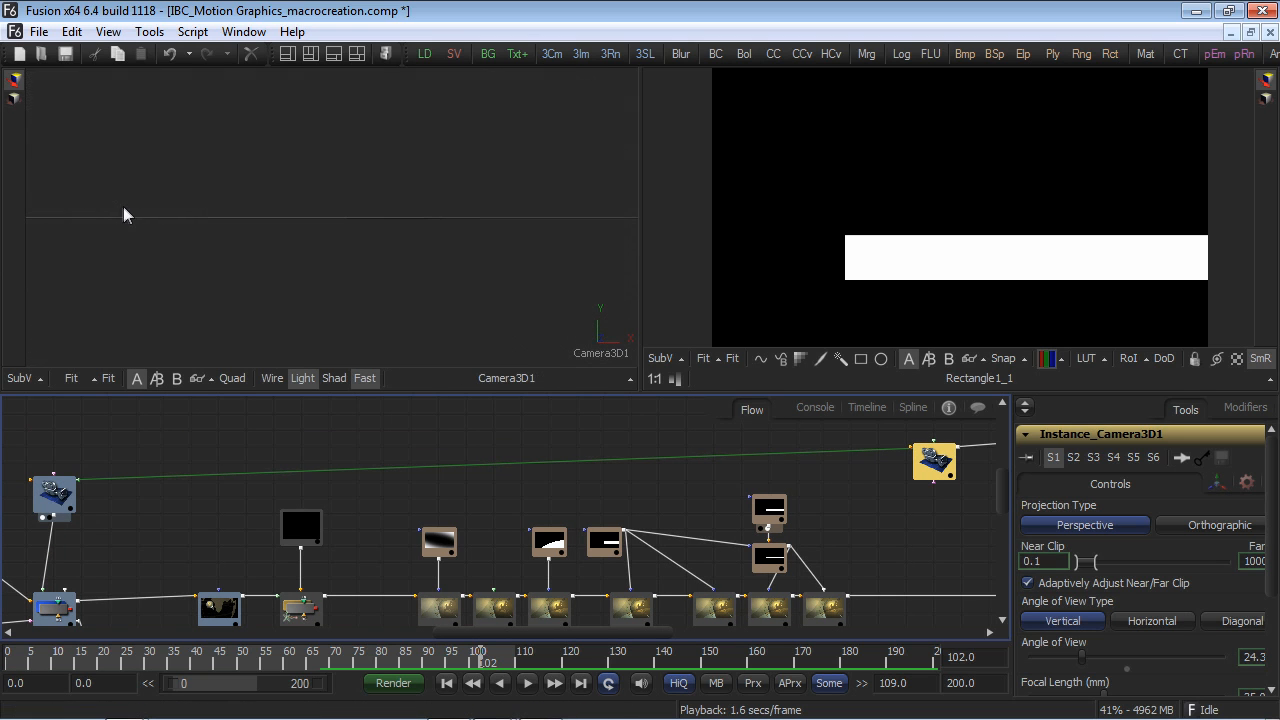
left_click_drag(940, 465, 565, 325)
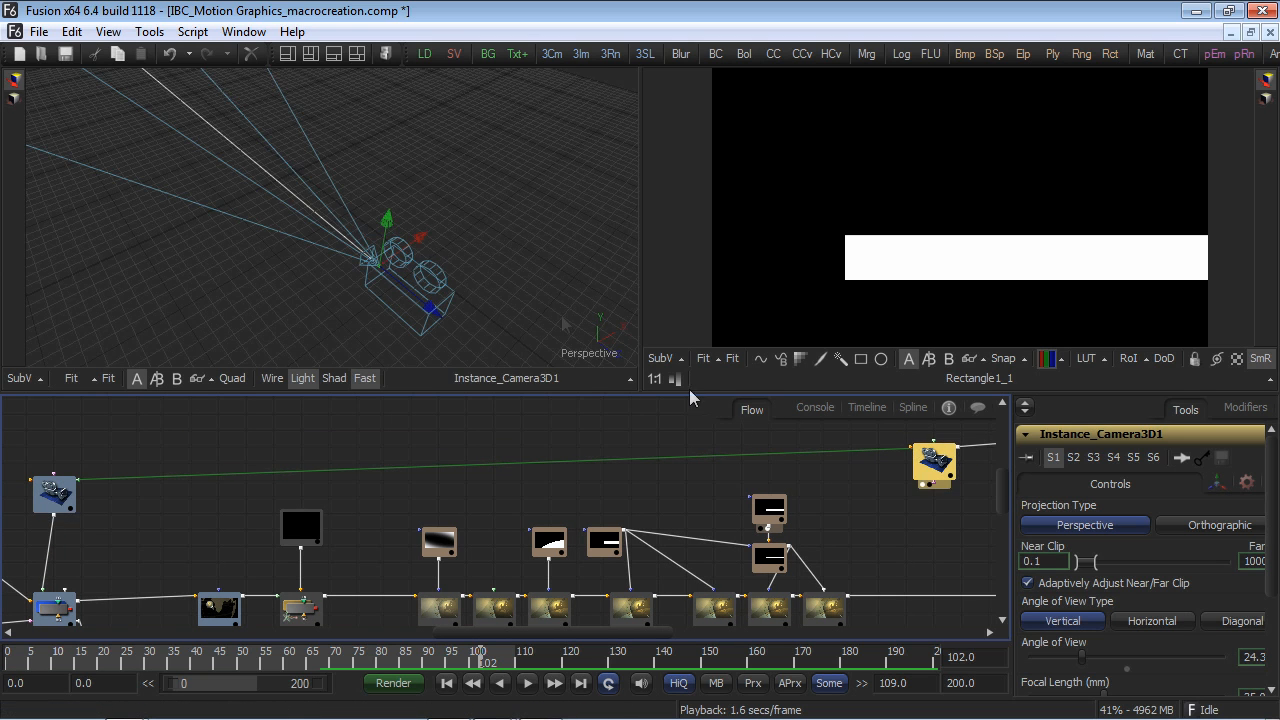
Switch the layout to a single wide viewer and pick the final merge node below the text branch.
left_click_drag(985, 521, 380, 503)
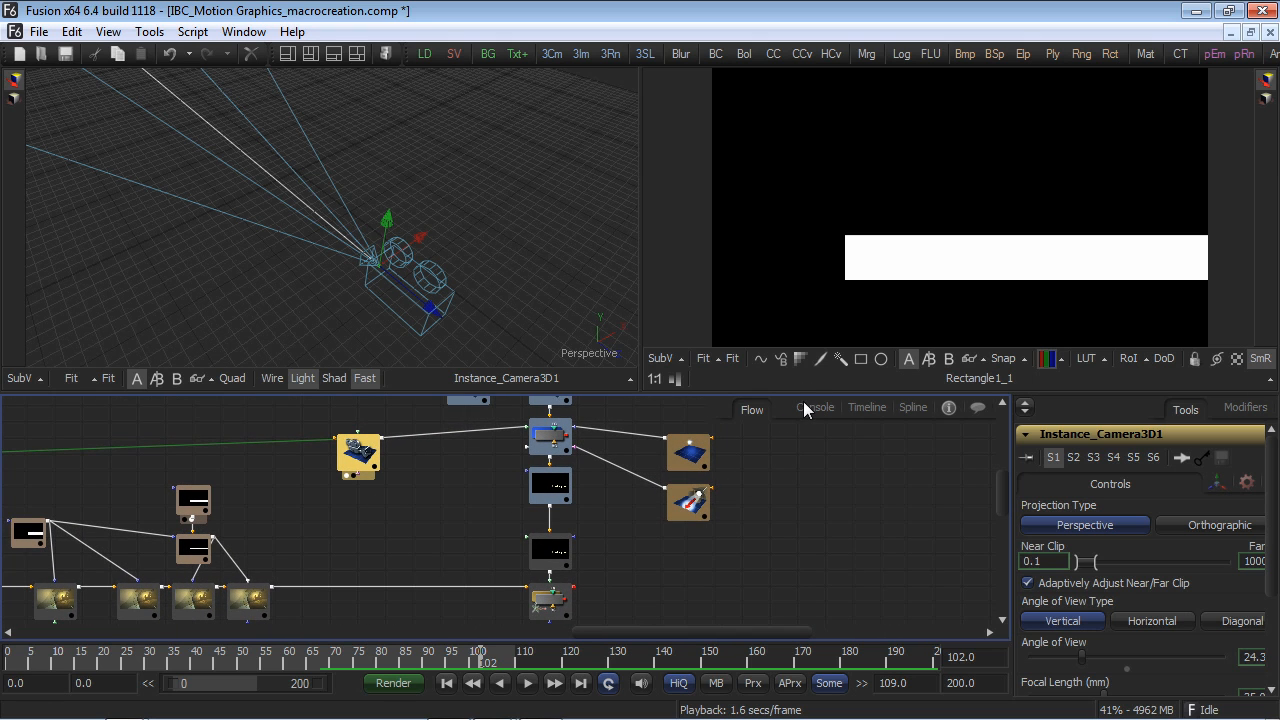
left_click(345, 54)
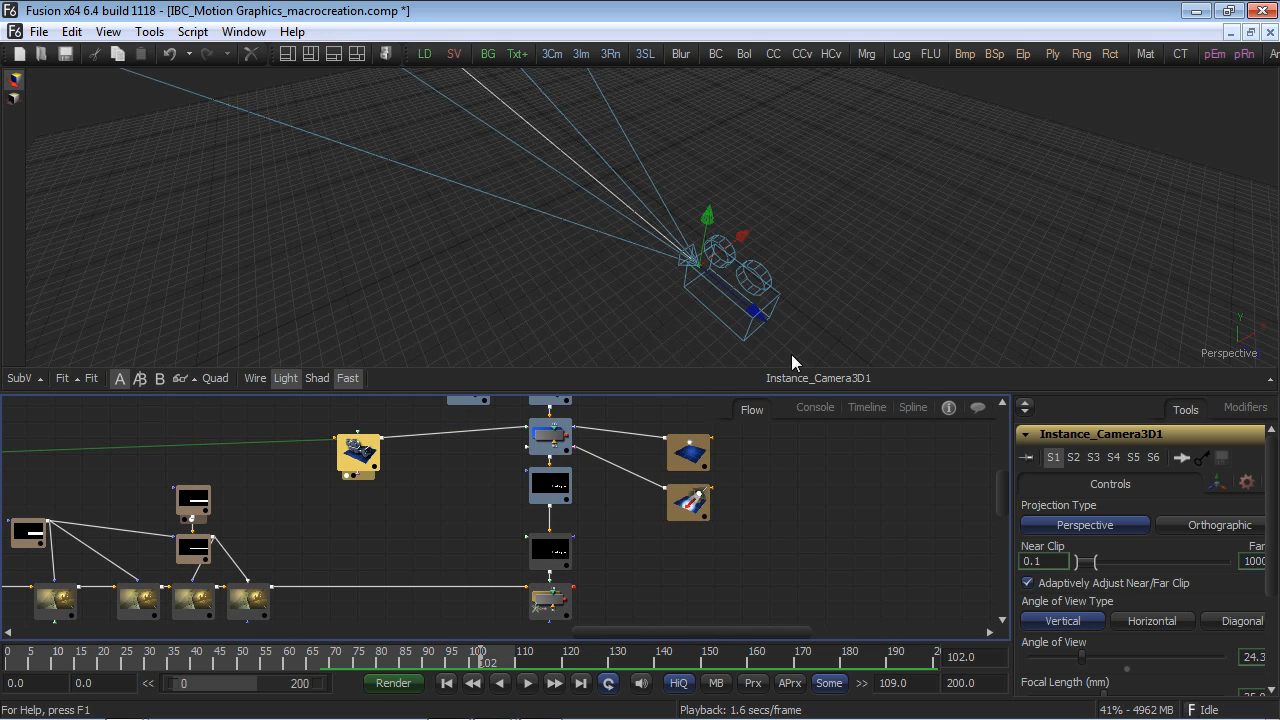
left_click(540, 622)
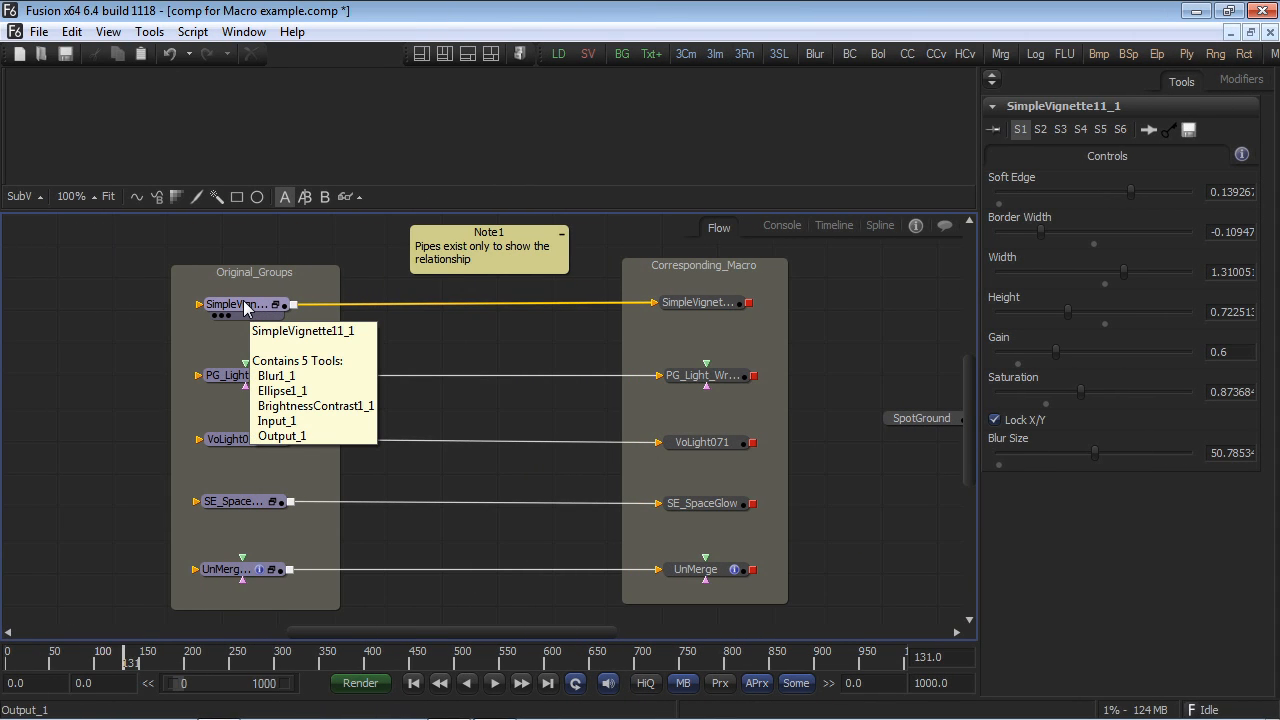
In comp for Macro example.comp, compare the SimpleVignette and PG_Light_Wrap groups with their macros and review the exposed controls.
left_click(688, 310)
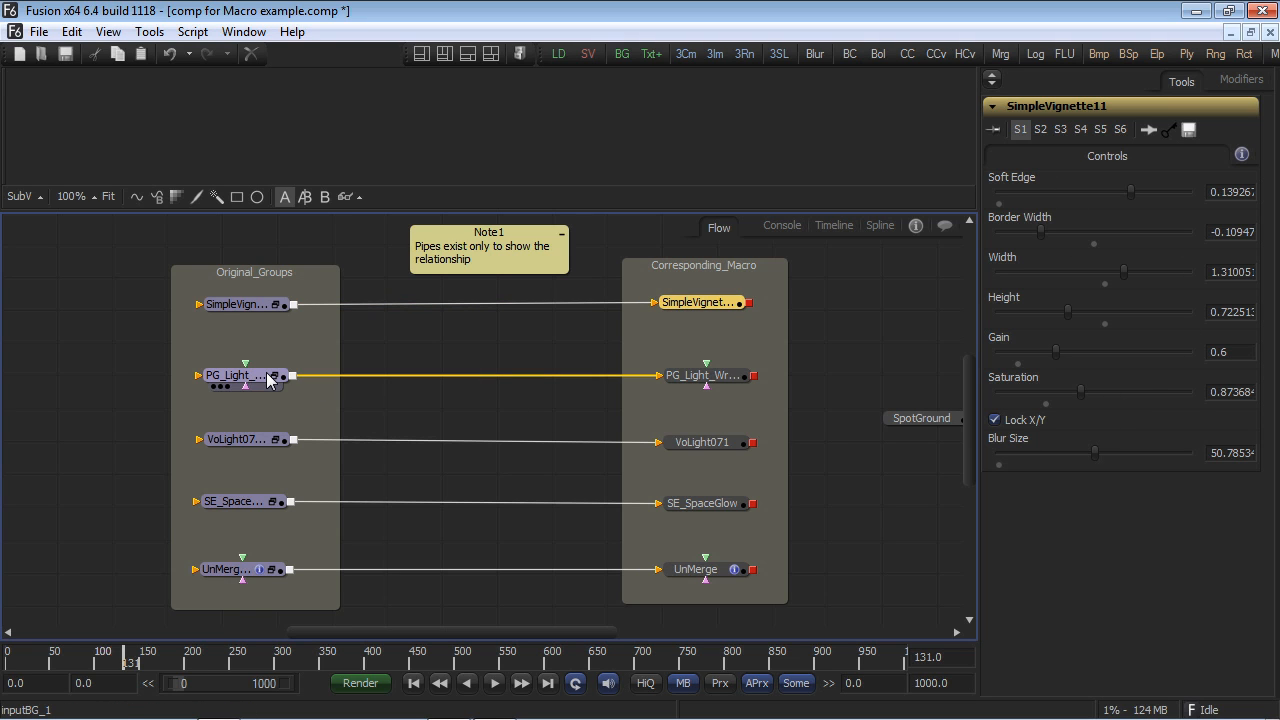
mouse_move(268, 378)
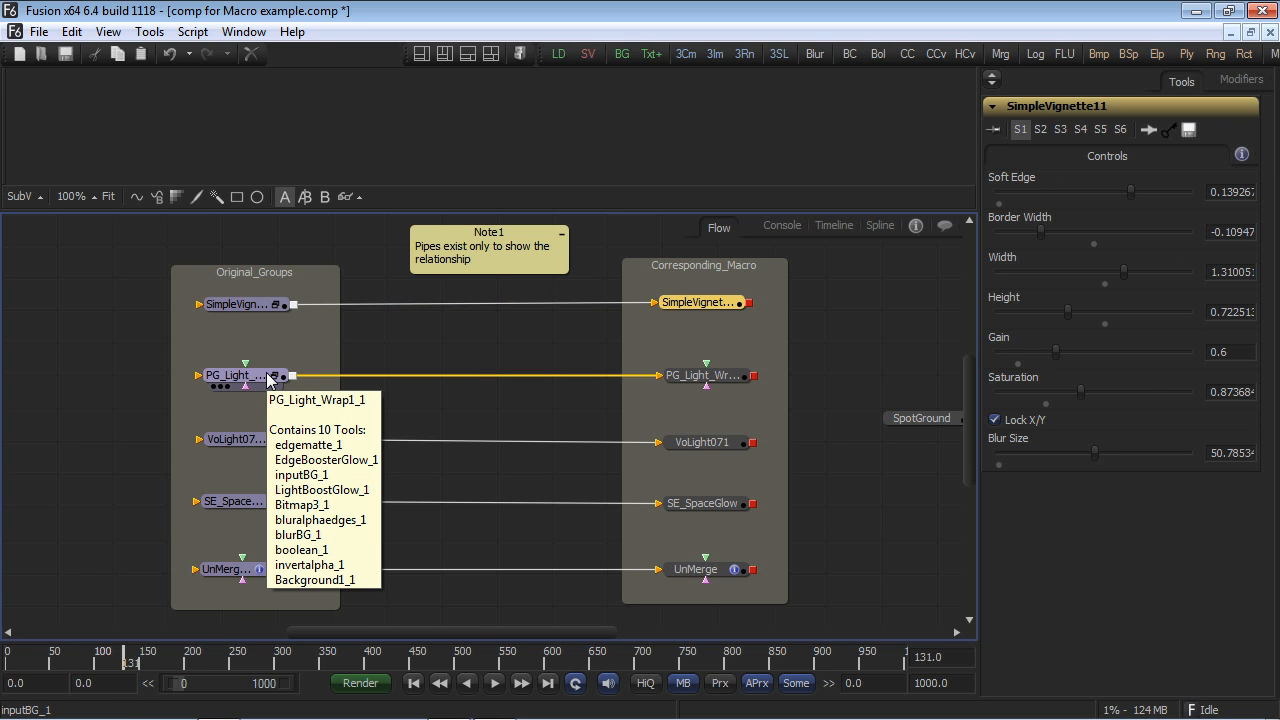
left_click(690, 376)
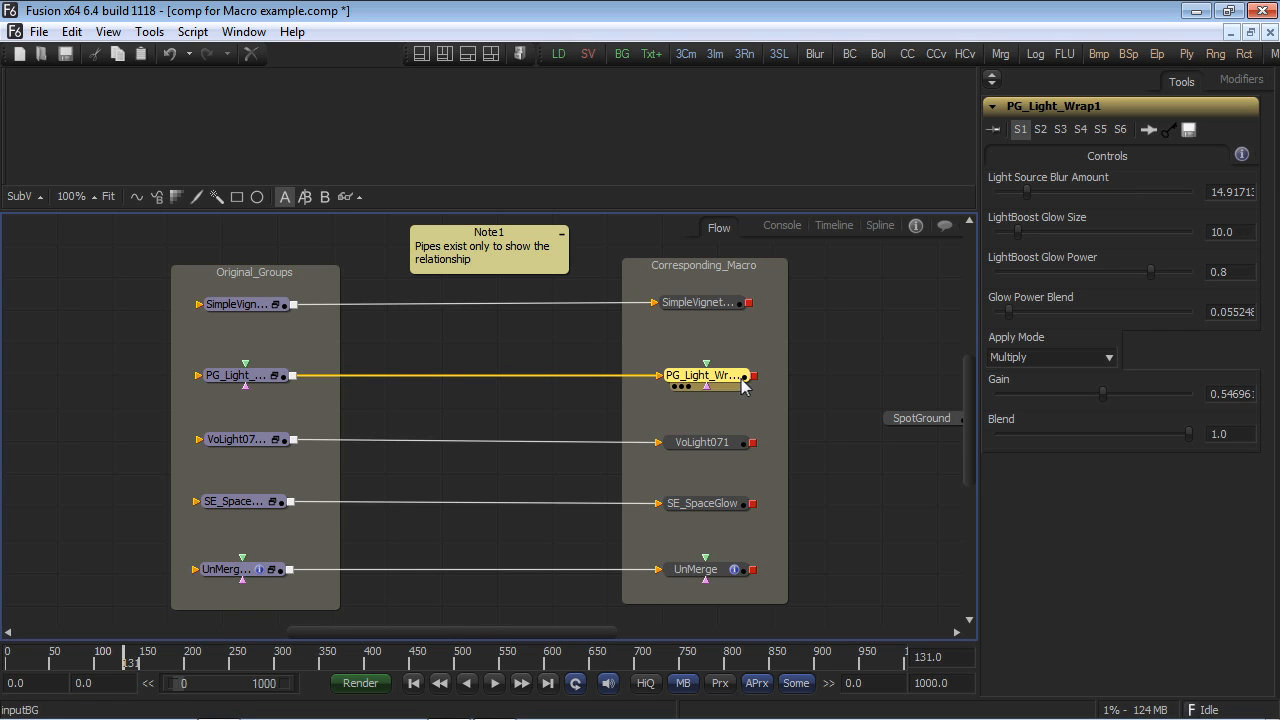
left_click_drag(1218, 435, 1183, 468)
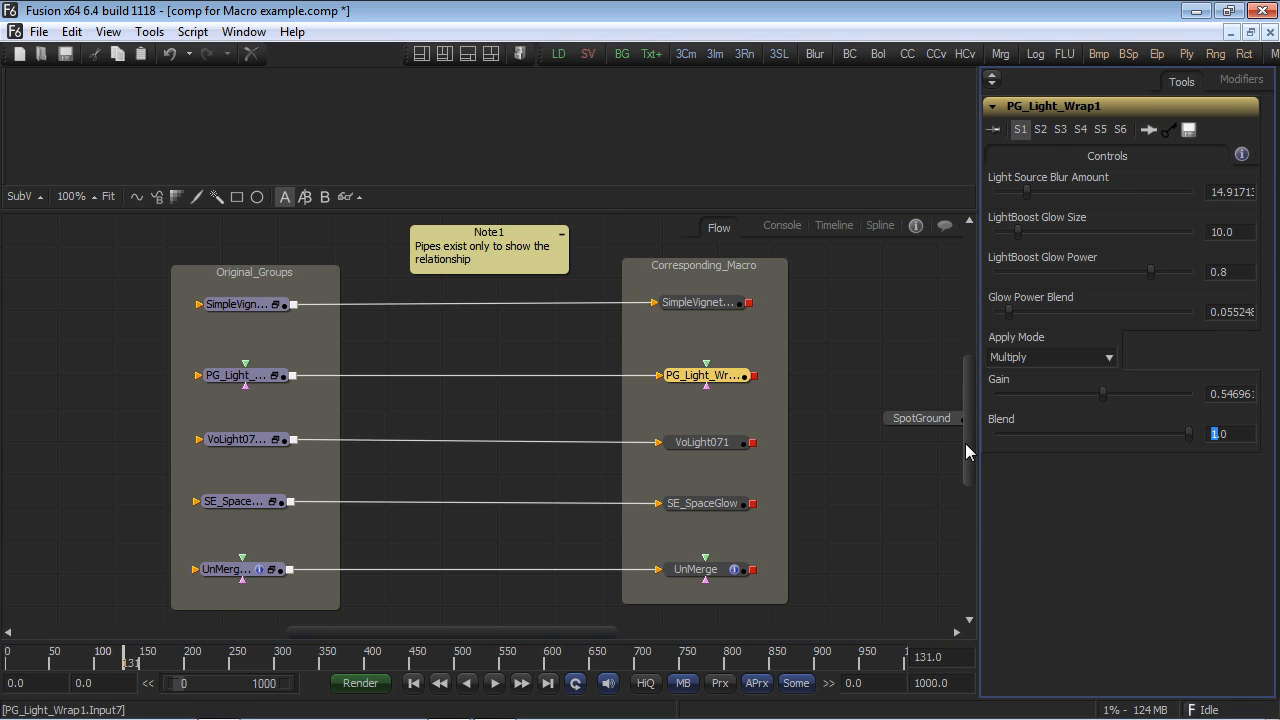
Review the VoLight071 group's controls and the tools it contains, and select its corresponding macro.
left_click(248, 450)
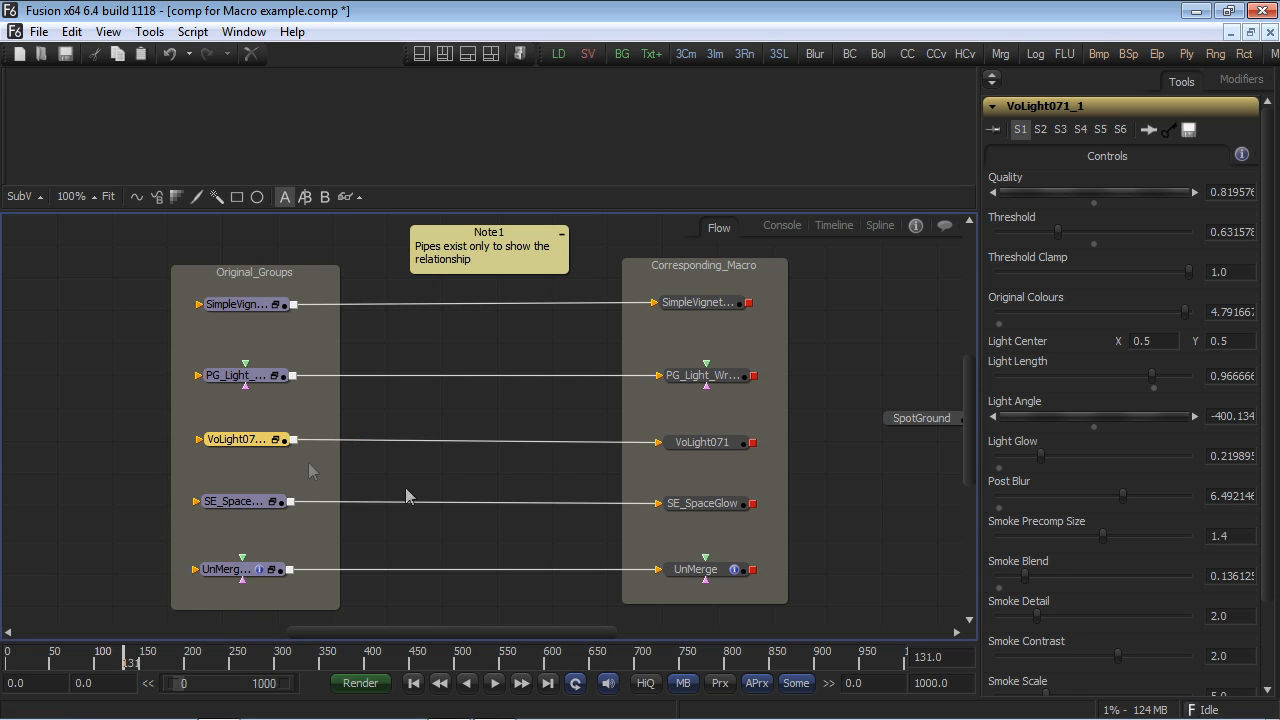
mouse_move(252, 447)
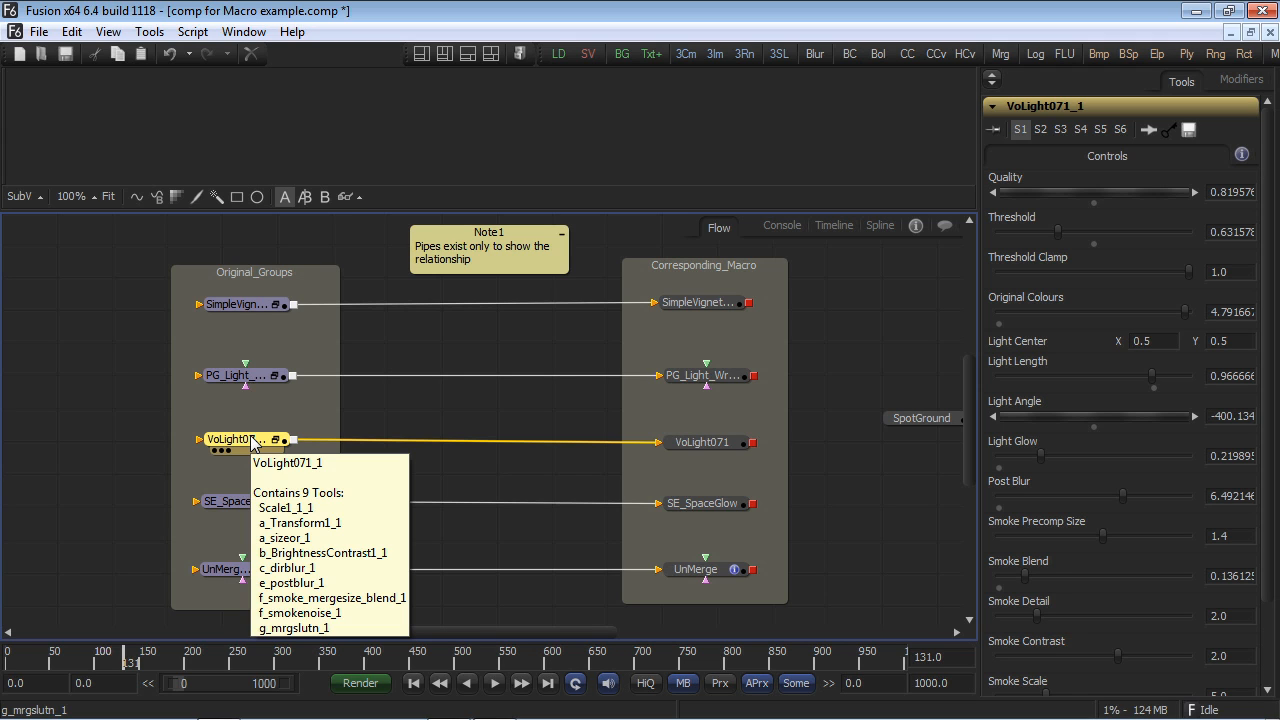
left_click(682, 445)
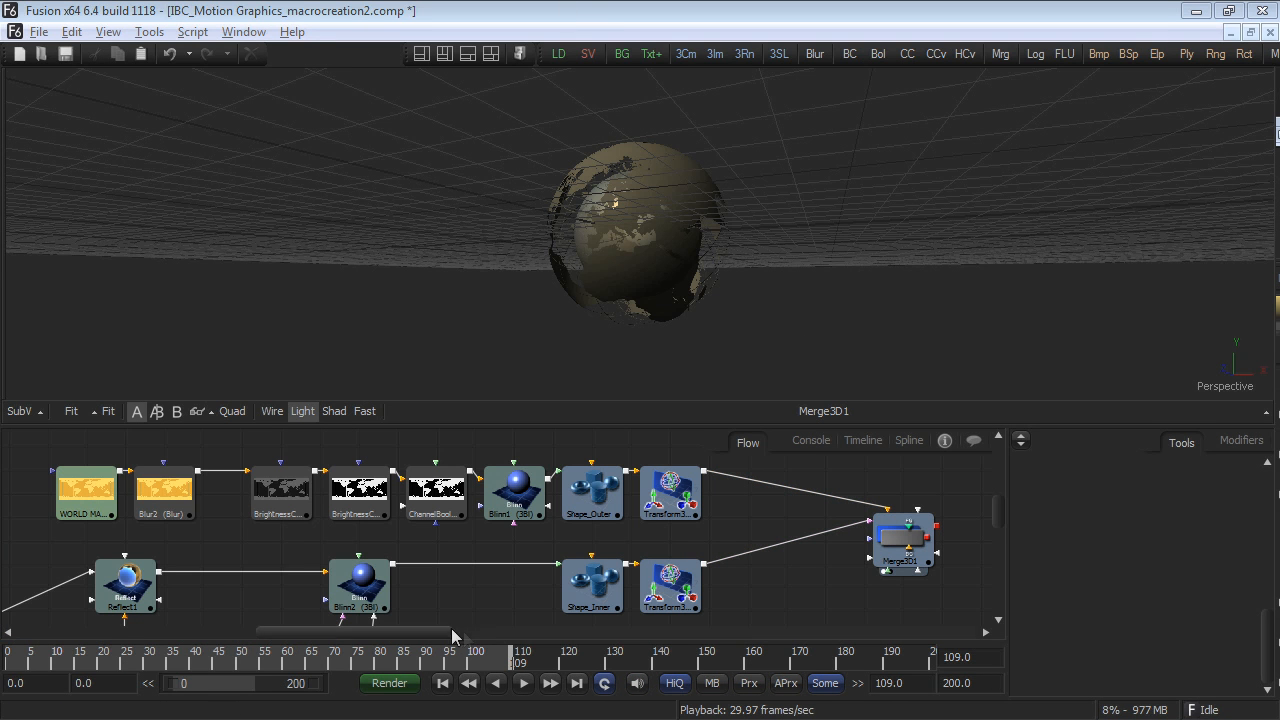
Examine Merge3D1's globe up close in IBC_Motion Graphics_macrocreation2.comp.
scroll(751, 304, "up", 2)
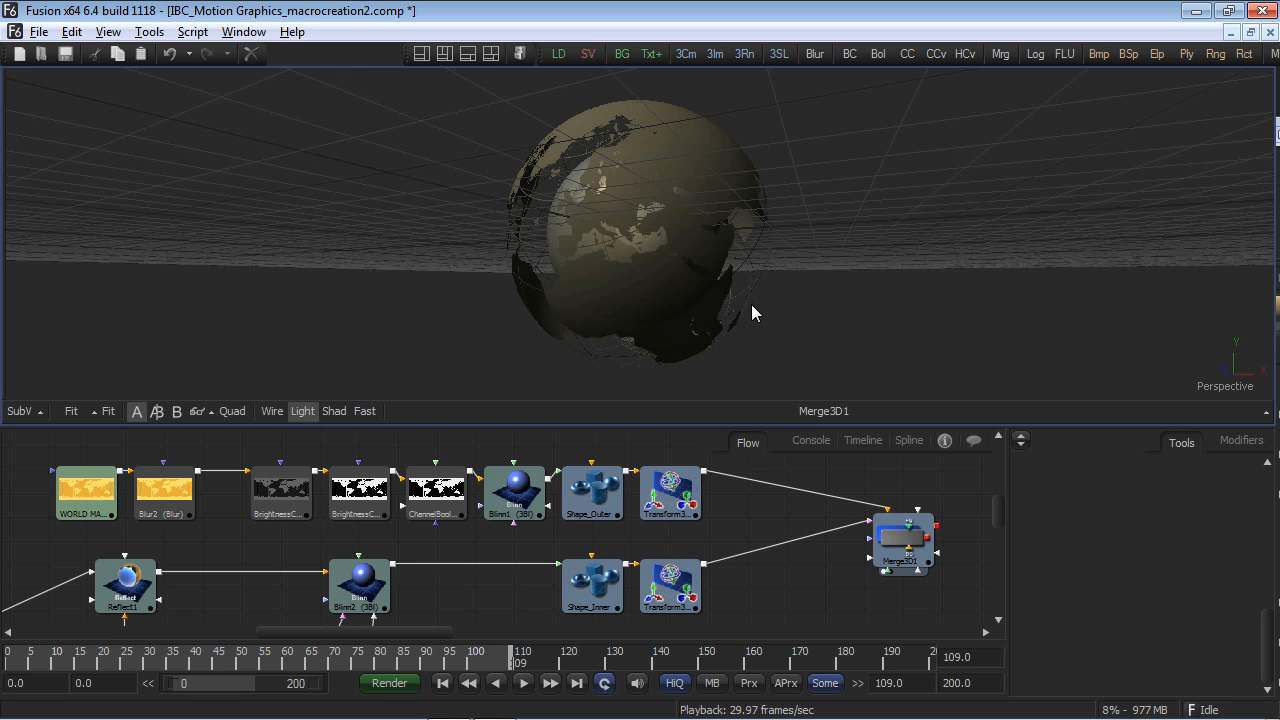
left_click(952, 597)
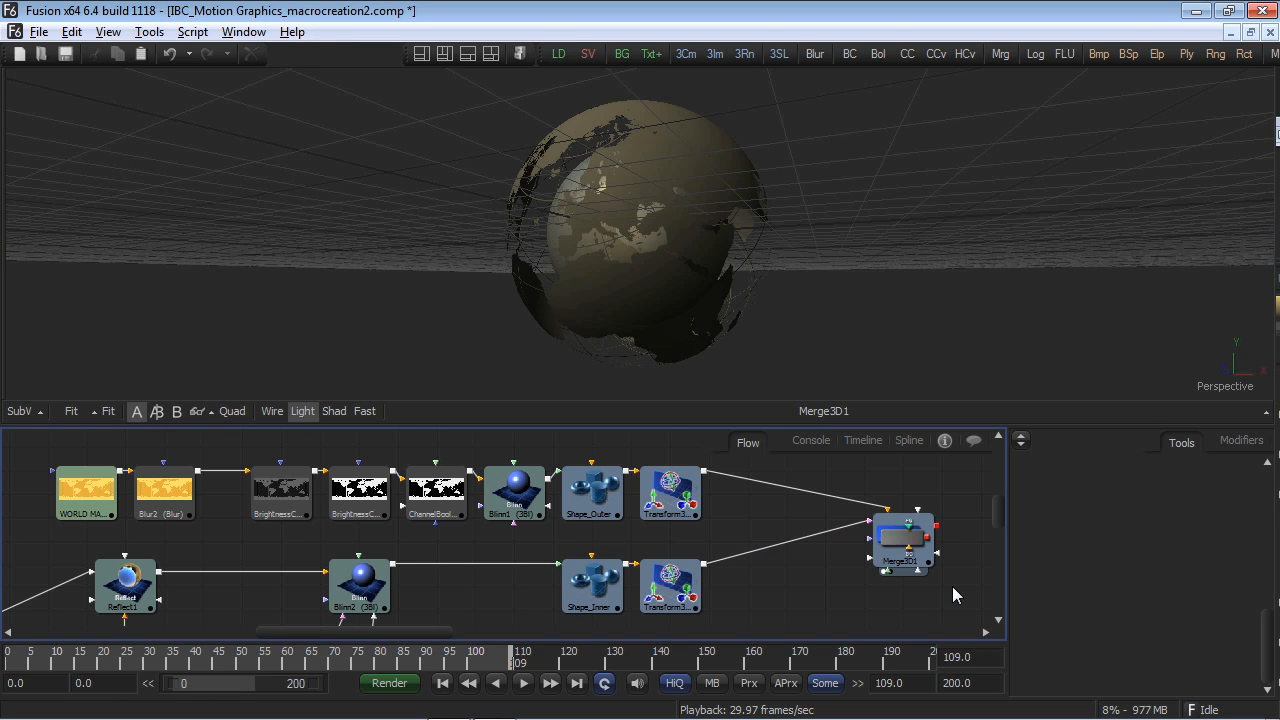
Start a new macro from all the globe comp's nodes and collapse Shape_Outer's 3D and Controls groups in the Macro Editor.
key("ctrl+a")
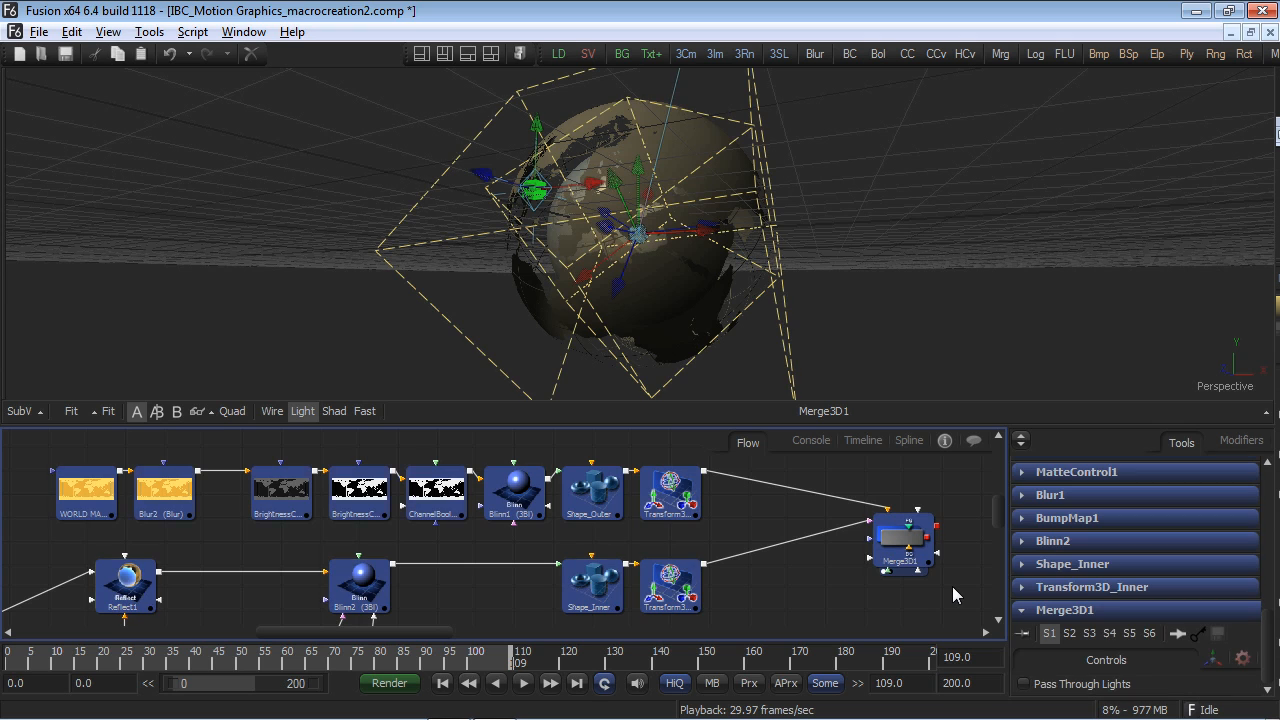
right_click(913, 543)
mouse_move(1017, 299)
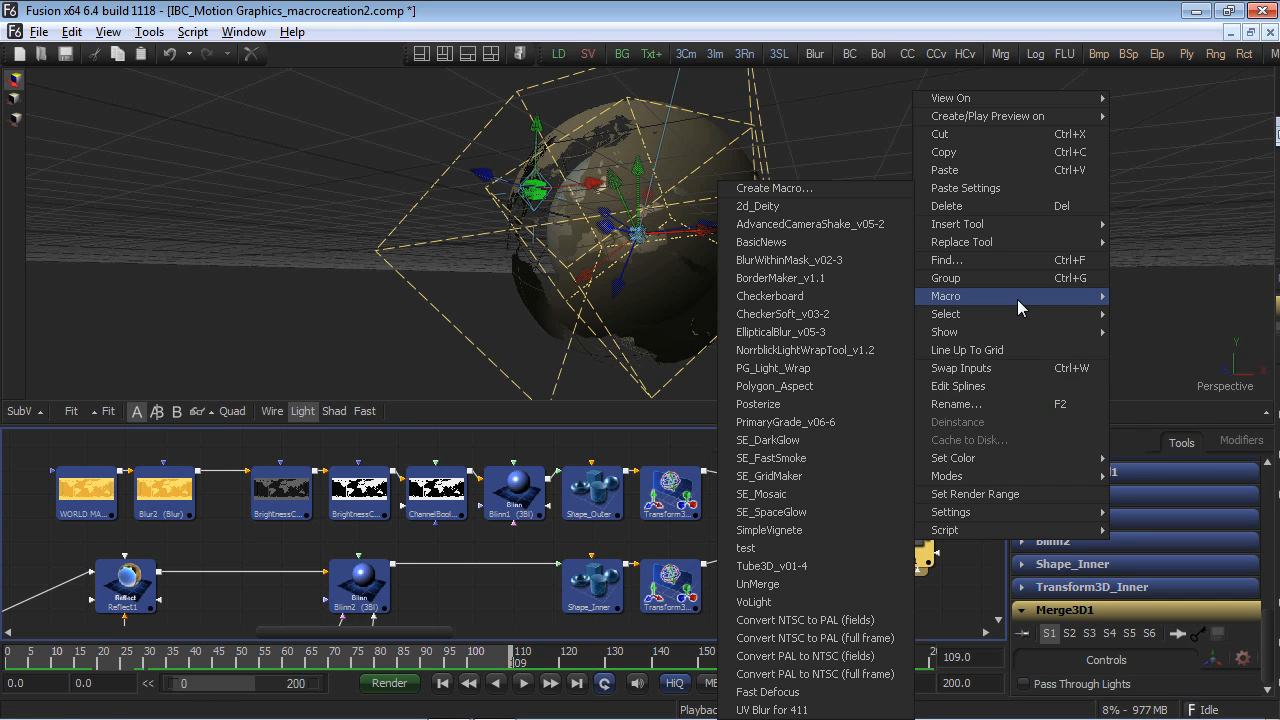
left_click(884, 190)
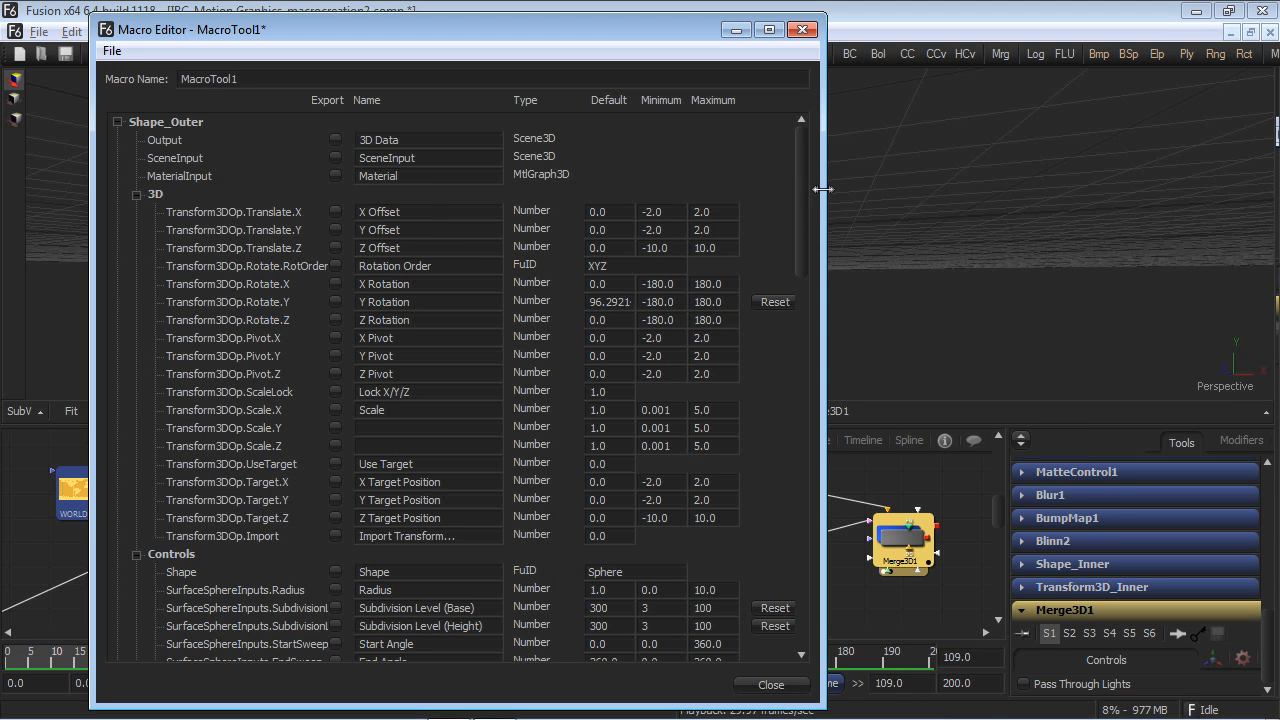
left_click_drag(803, 207, 671, 229)
left_click(134, 195)
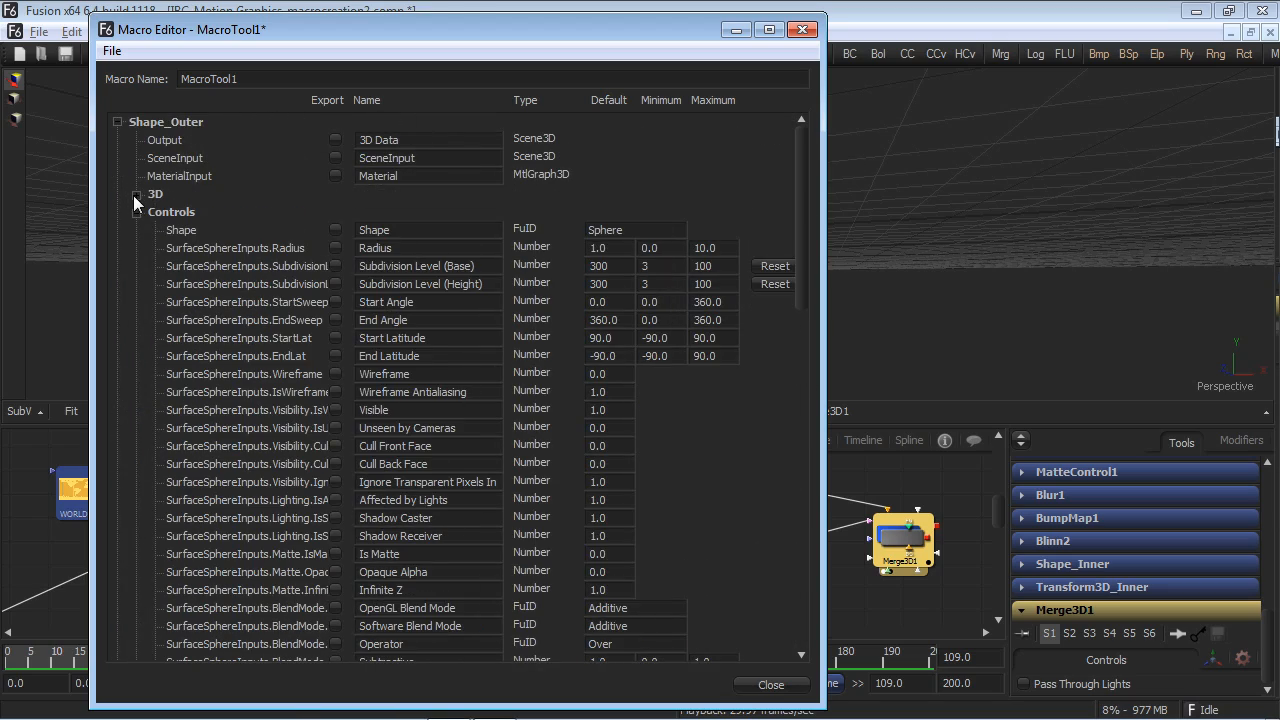
left_click(133, 212)
left_click(136, 231)
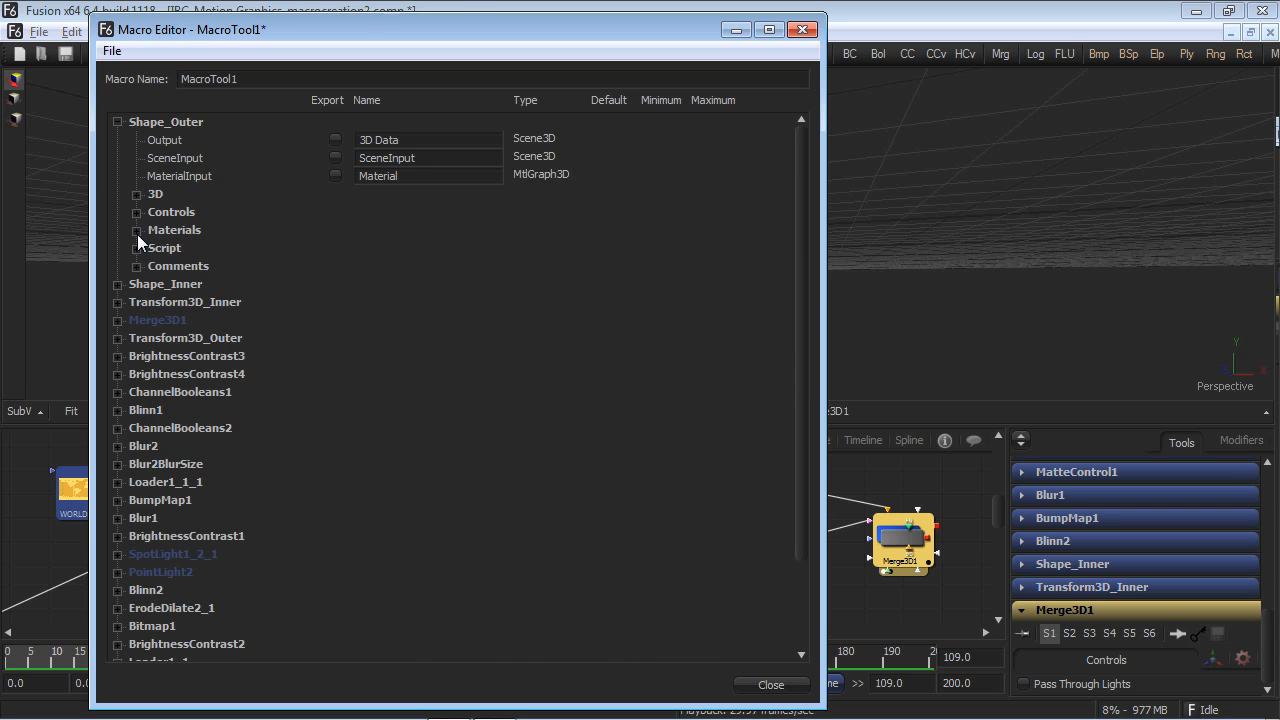
Export Transform3D_Inner's Y Rotation as a macro control and save the macro as sphere_rotation in the Macros folder.
left_click(117, 303)
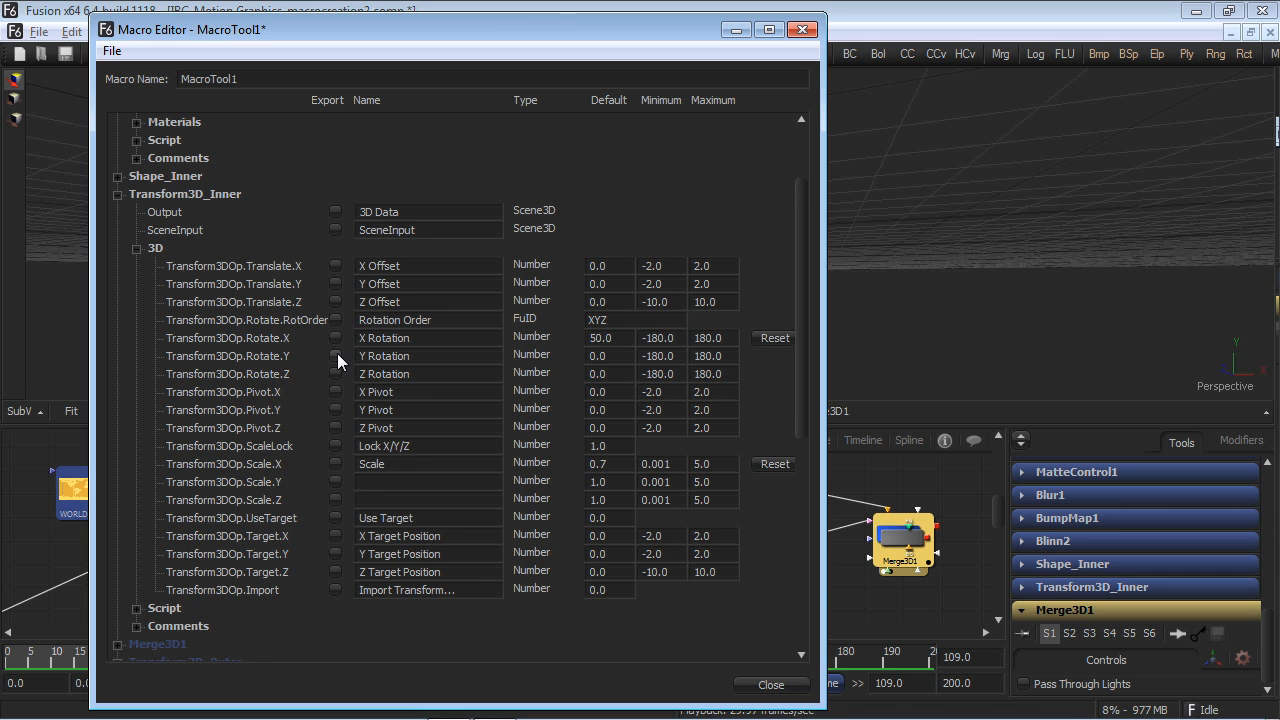
left_click(336, 355)
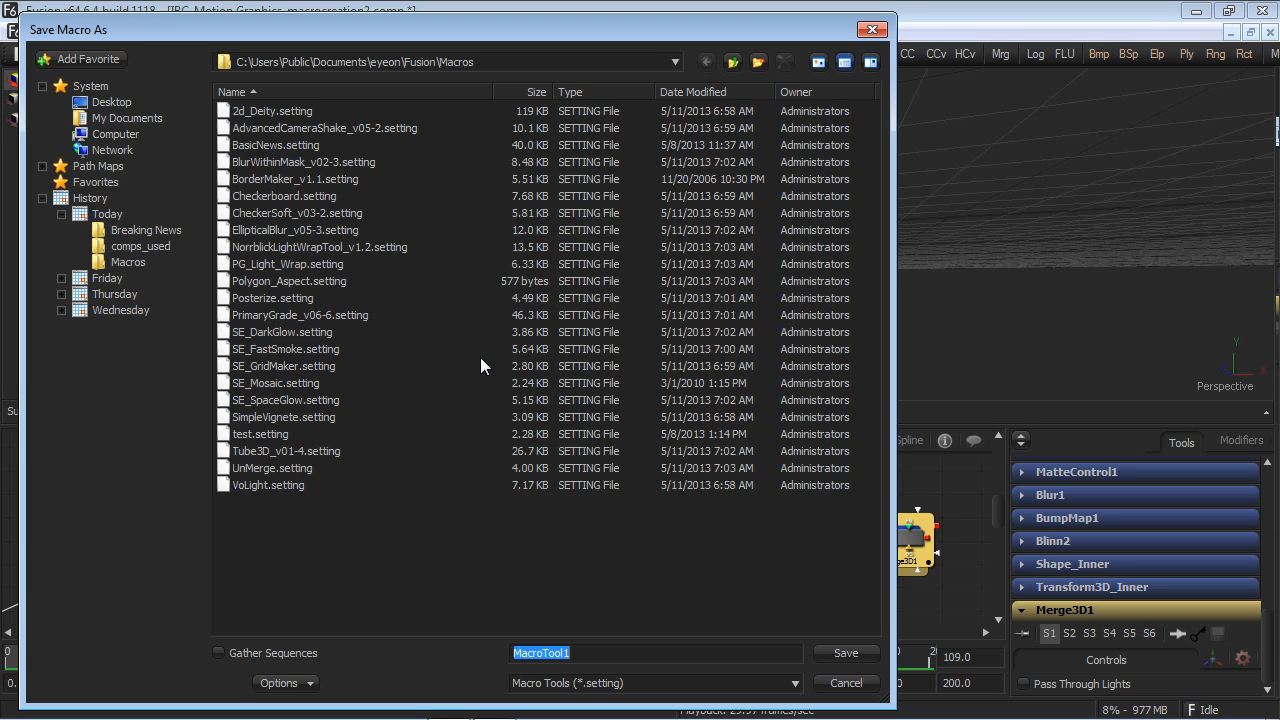
type("s")
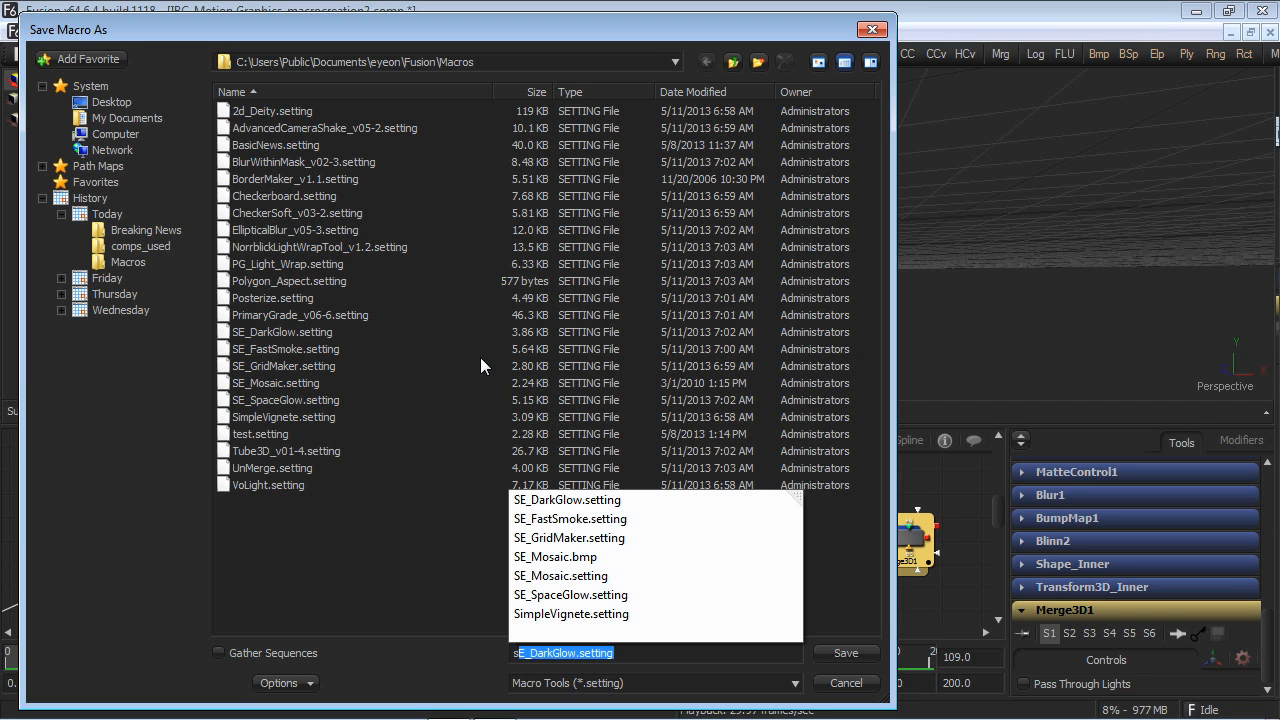
type("hhphere_rotation")
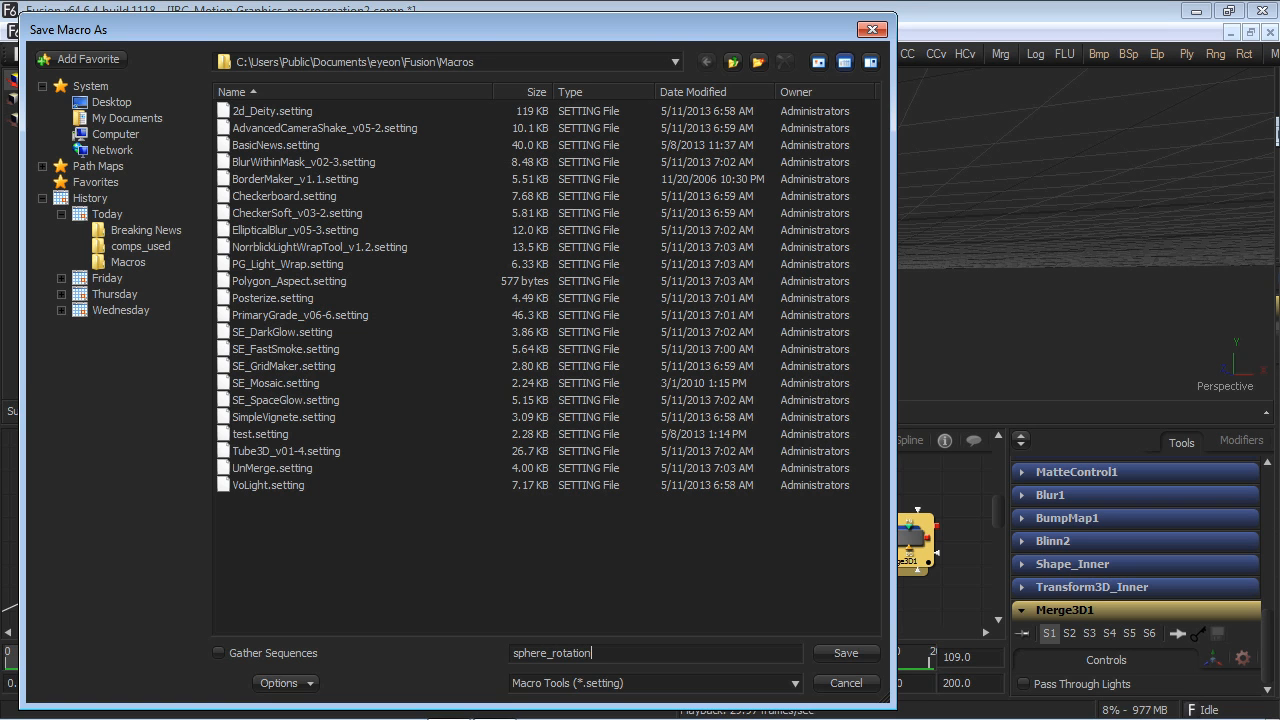
key("Return")
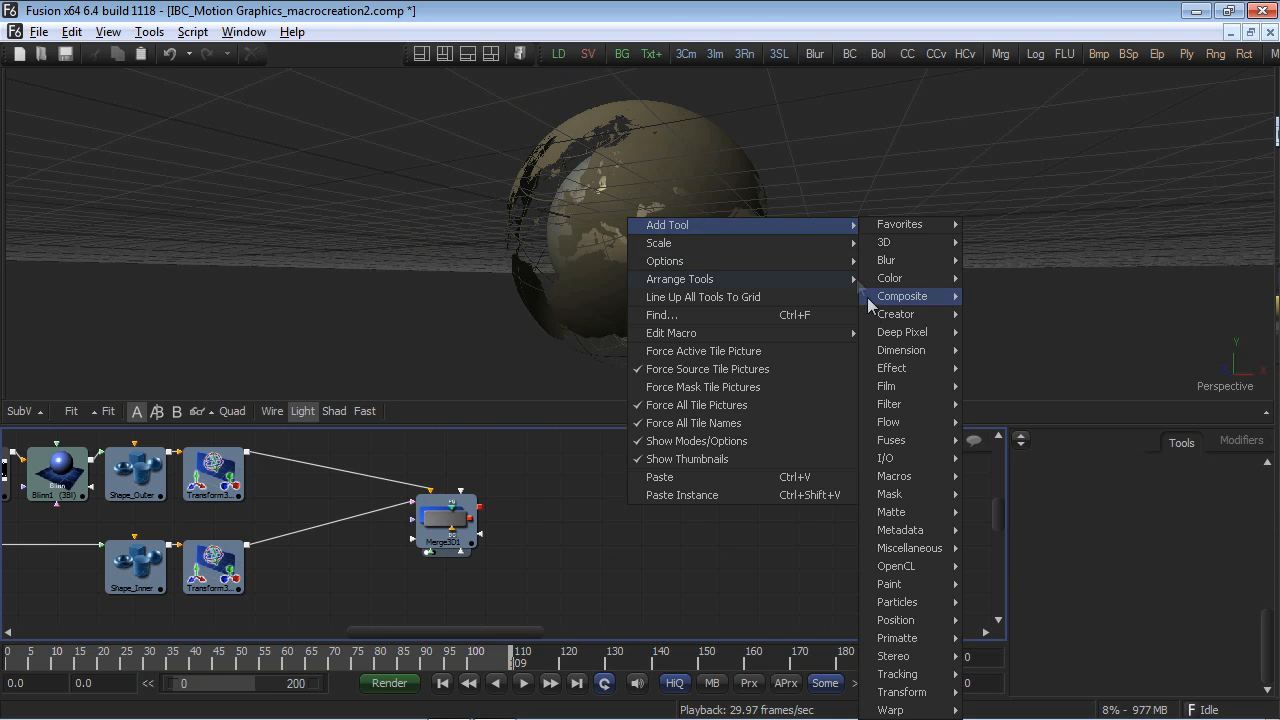
In Globe.setting, set the Globe macro's Scale Outer to 3.76988 and outer Rotation Speed to about 0.46, and adjust the inner sphere's controls.
mouse_move(904, 476)
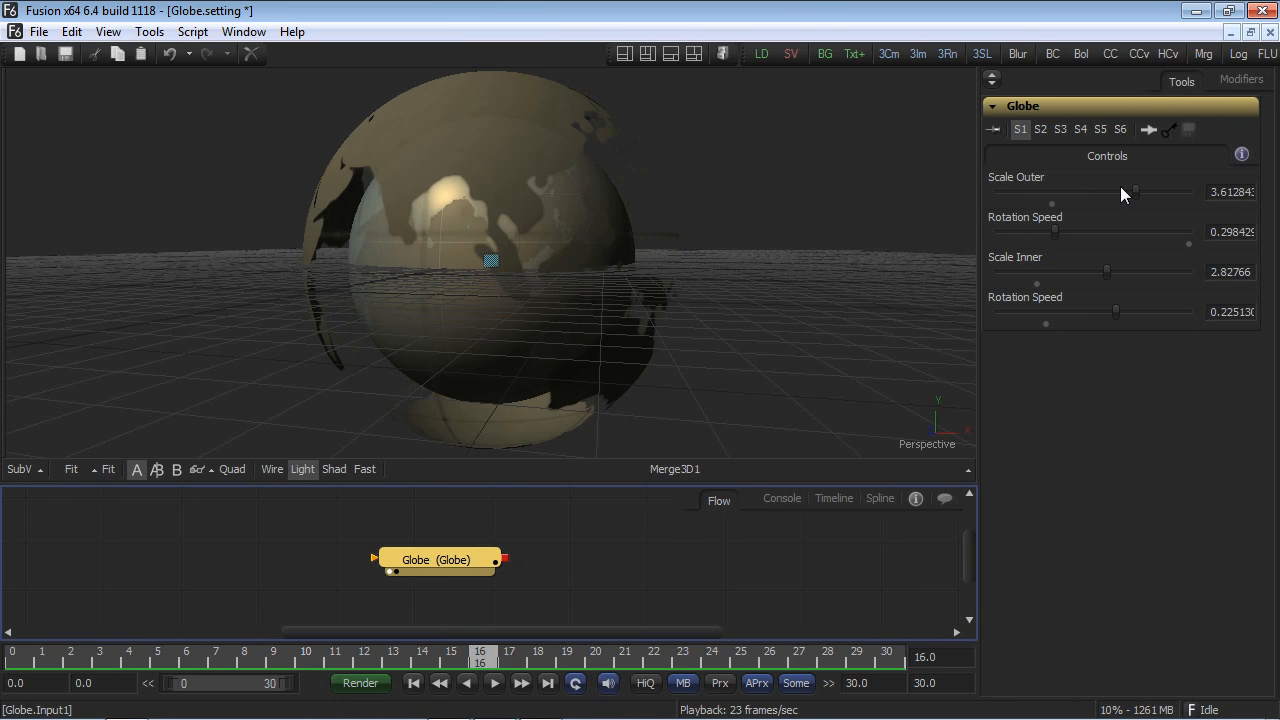
left_click_drag(1129, 188, 1143, 190)
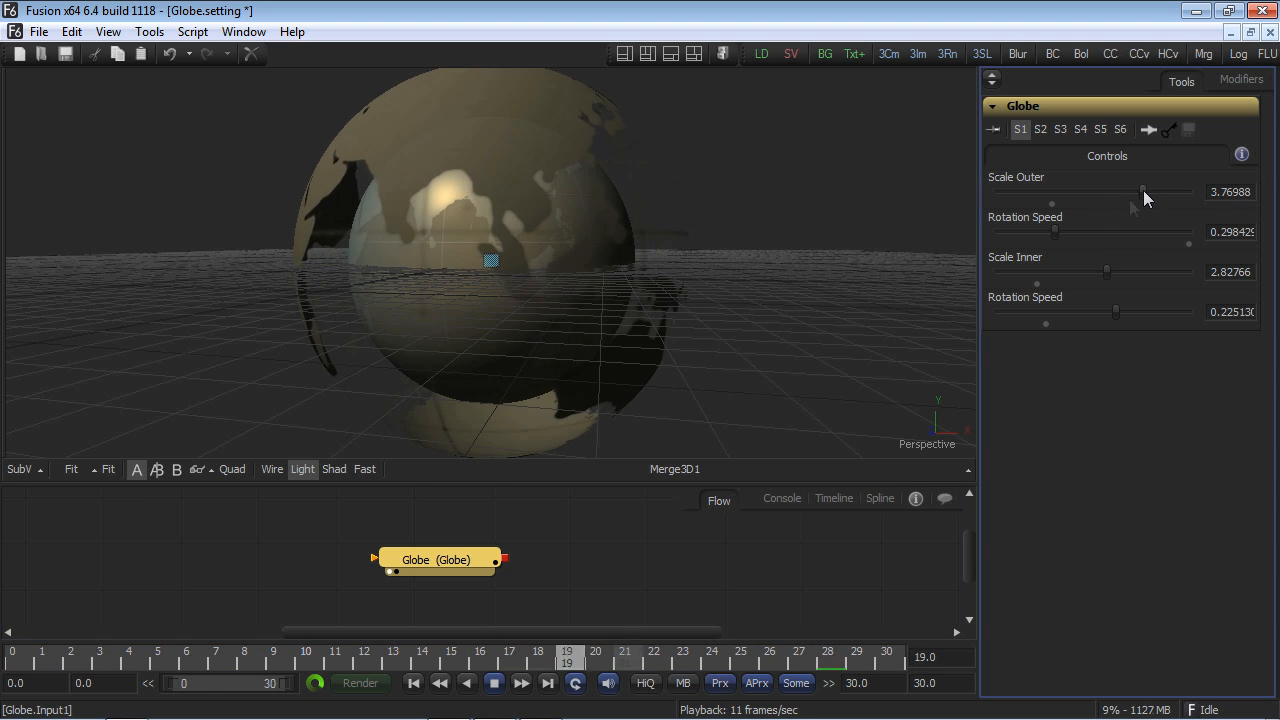
left_click_drag(1055, 231, 1087, 229)
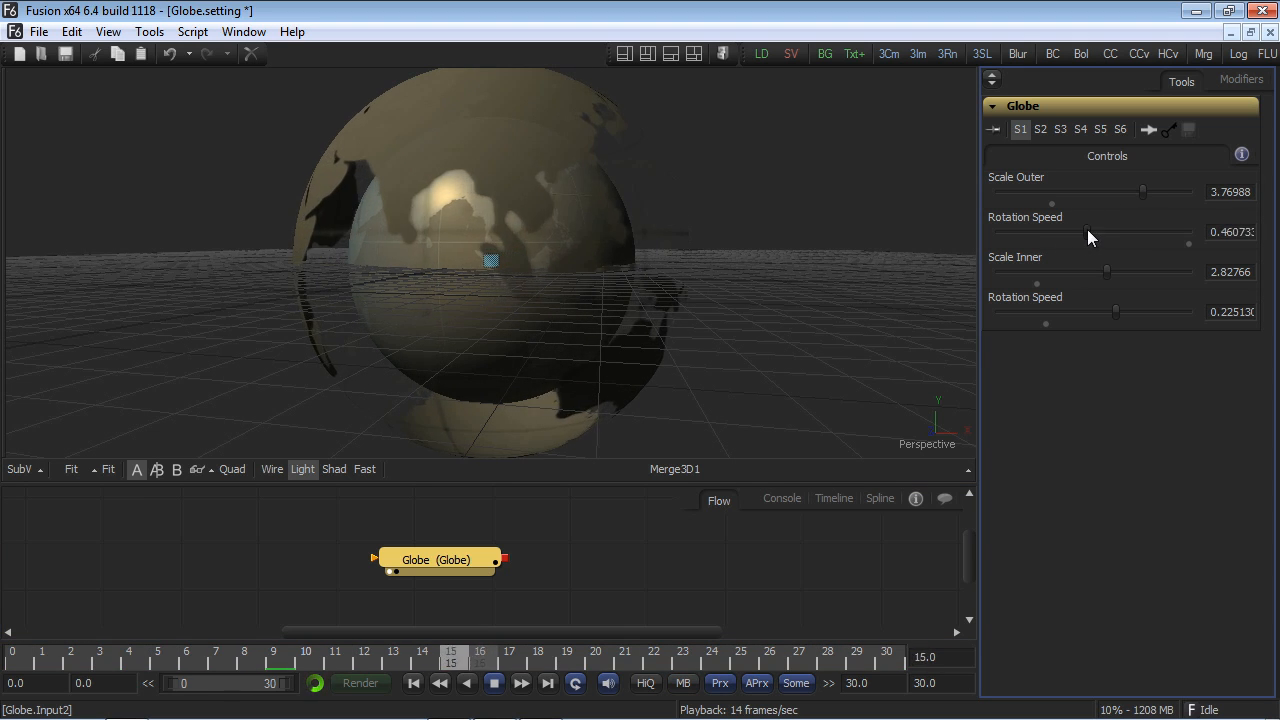
left_click_drag(1100, 277, 1152, 312)
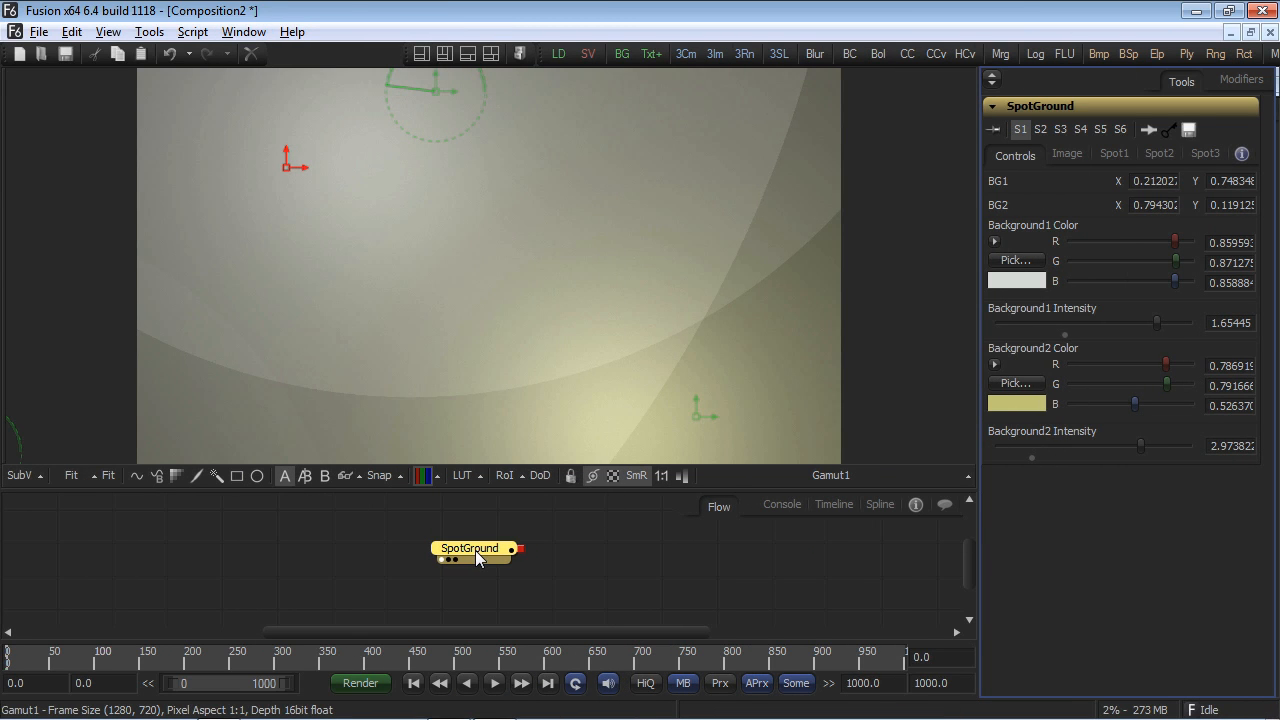
In Composition2, review the SpotGround macro's controls and Spot1 settings, and watch its background animation without the on-screen controls.
mouse_move(477, 559)
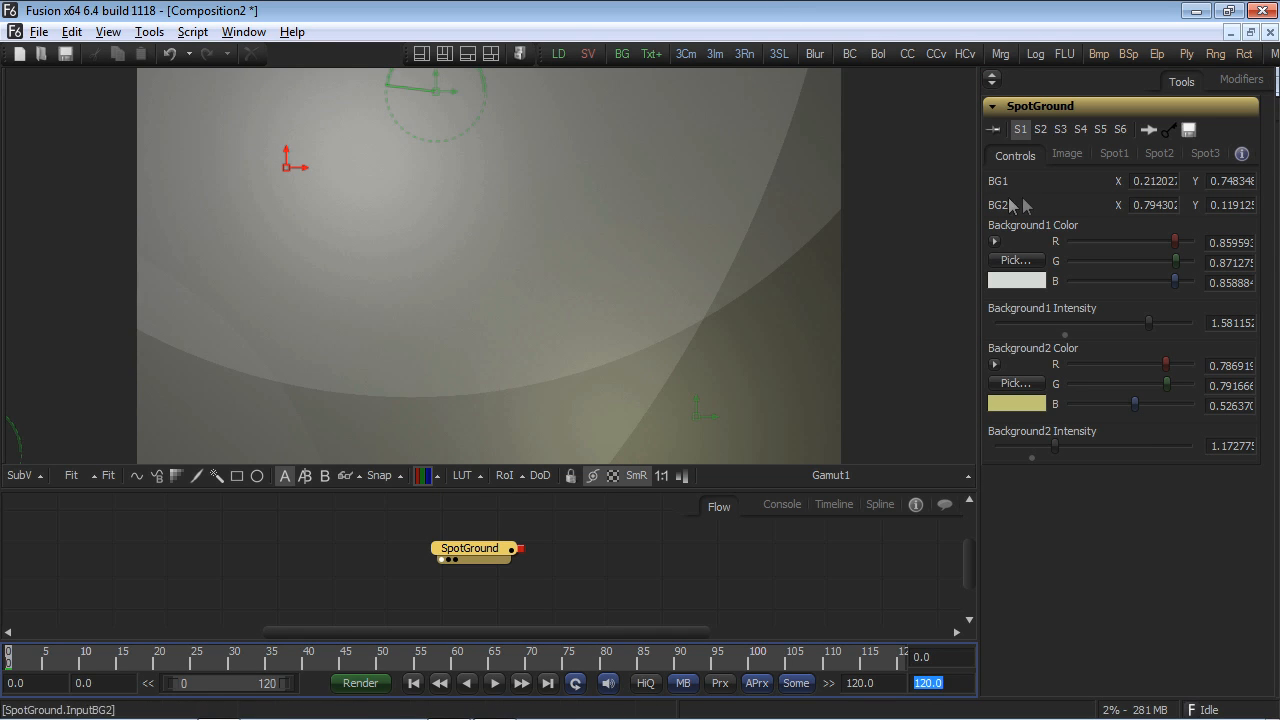
left_click(1112, 155)
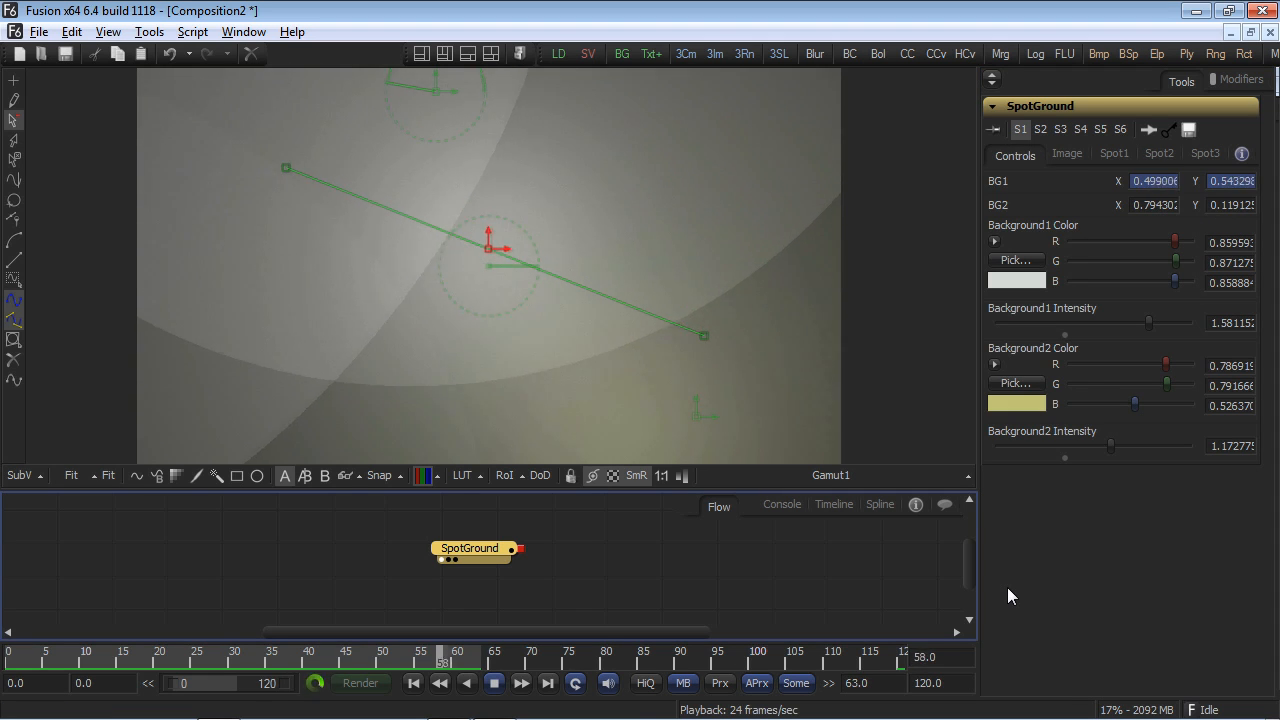
left_click(755, 608)
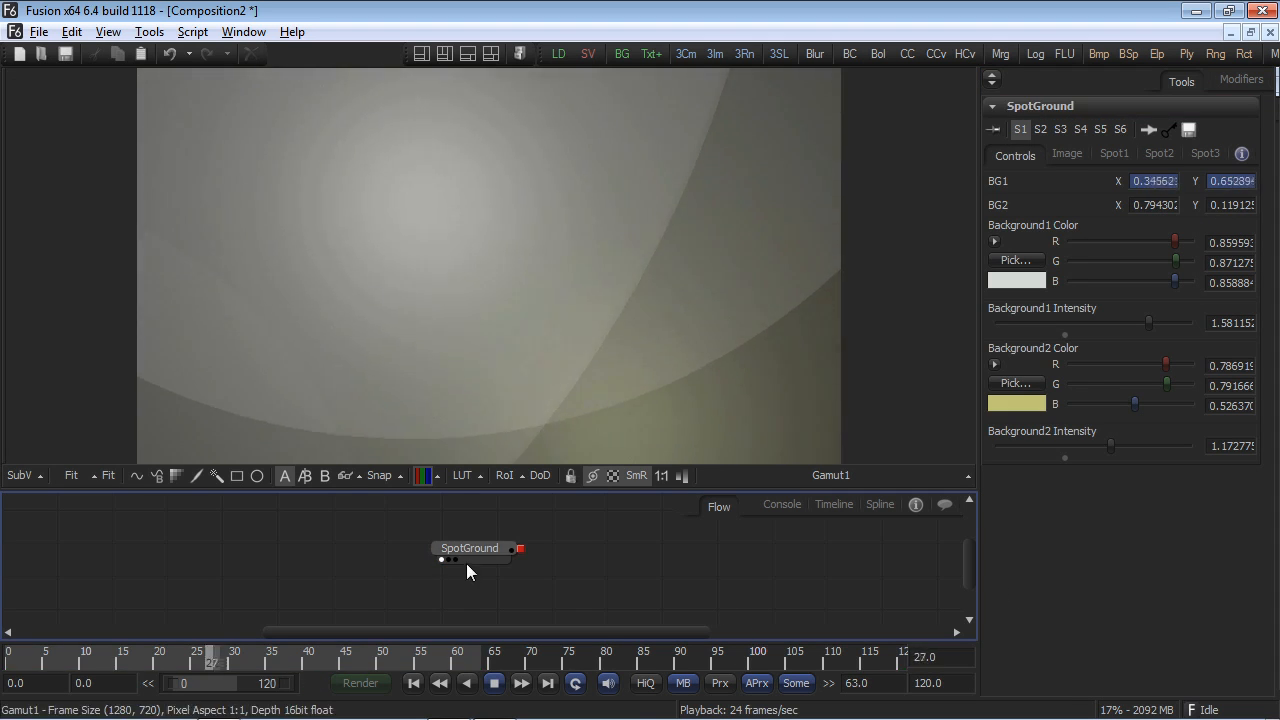
left_click(473, 554)
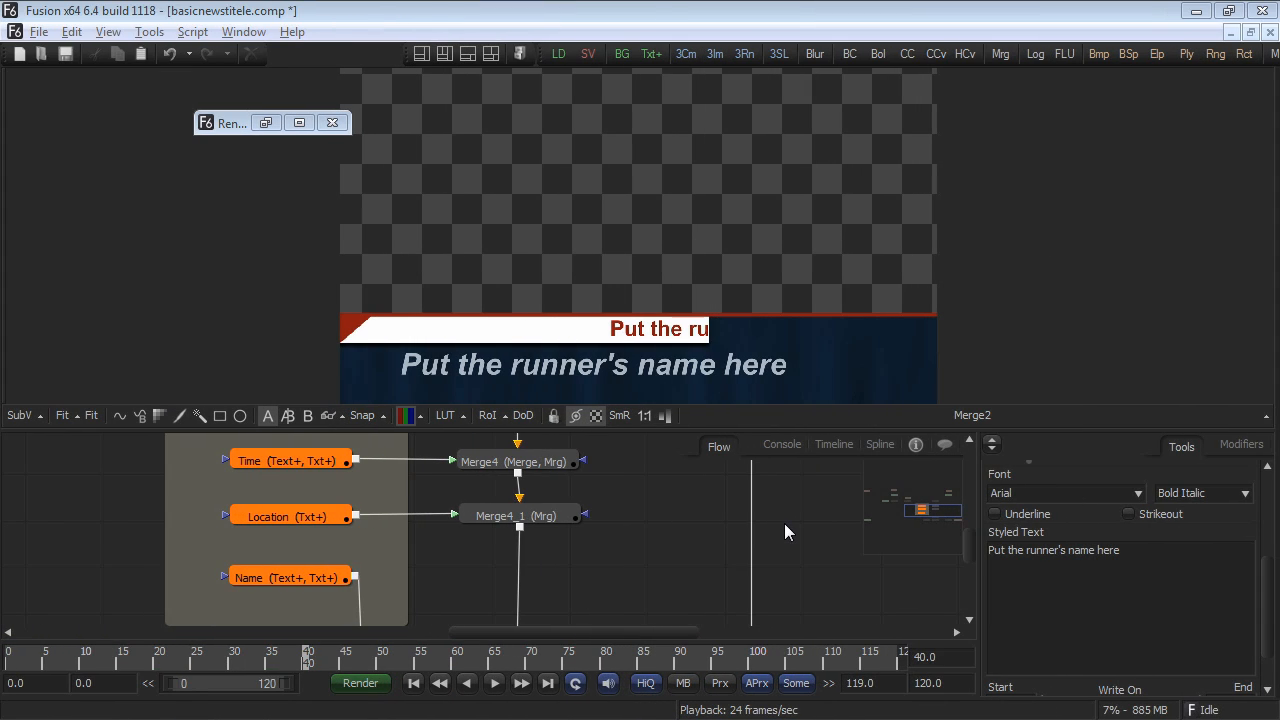
Play the lower-third title animation in basicnewstitele.comp and stop it once all the text is revealed.
left_click(839, 501)
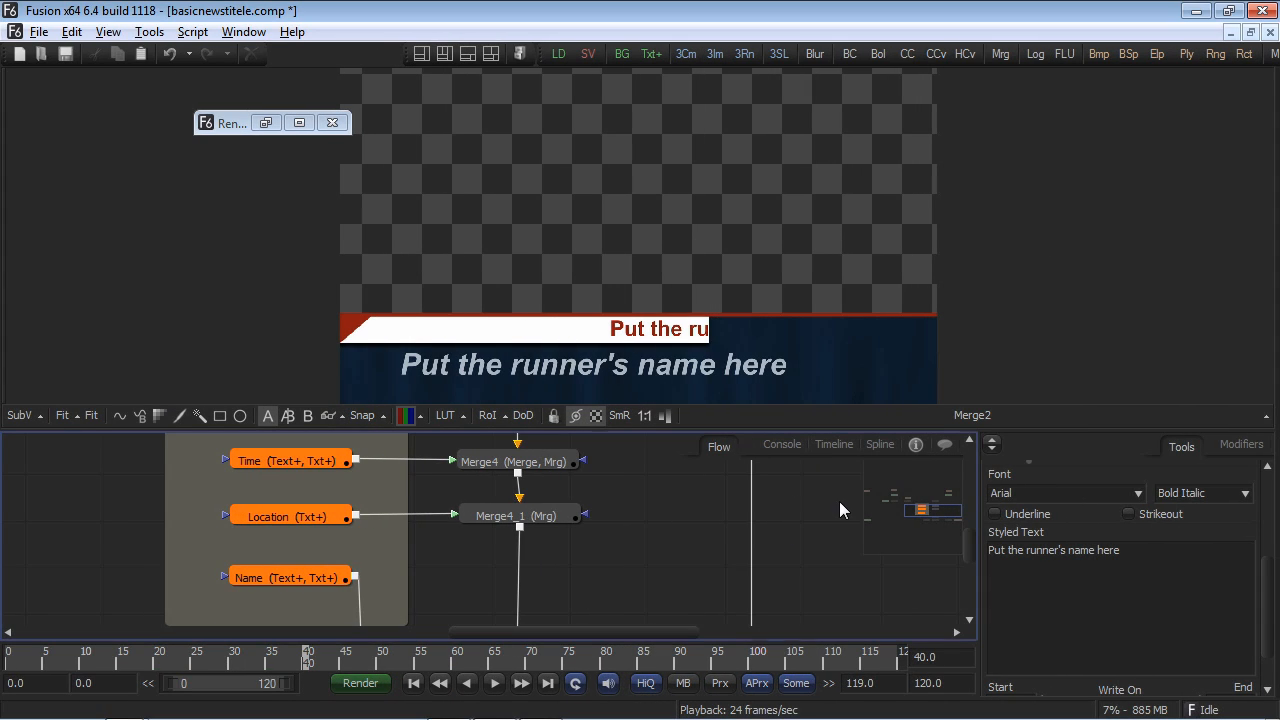
key("space")
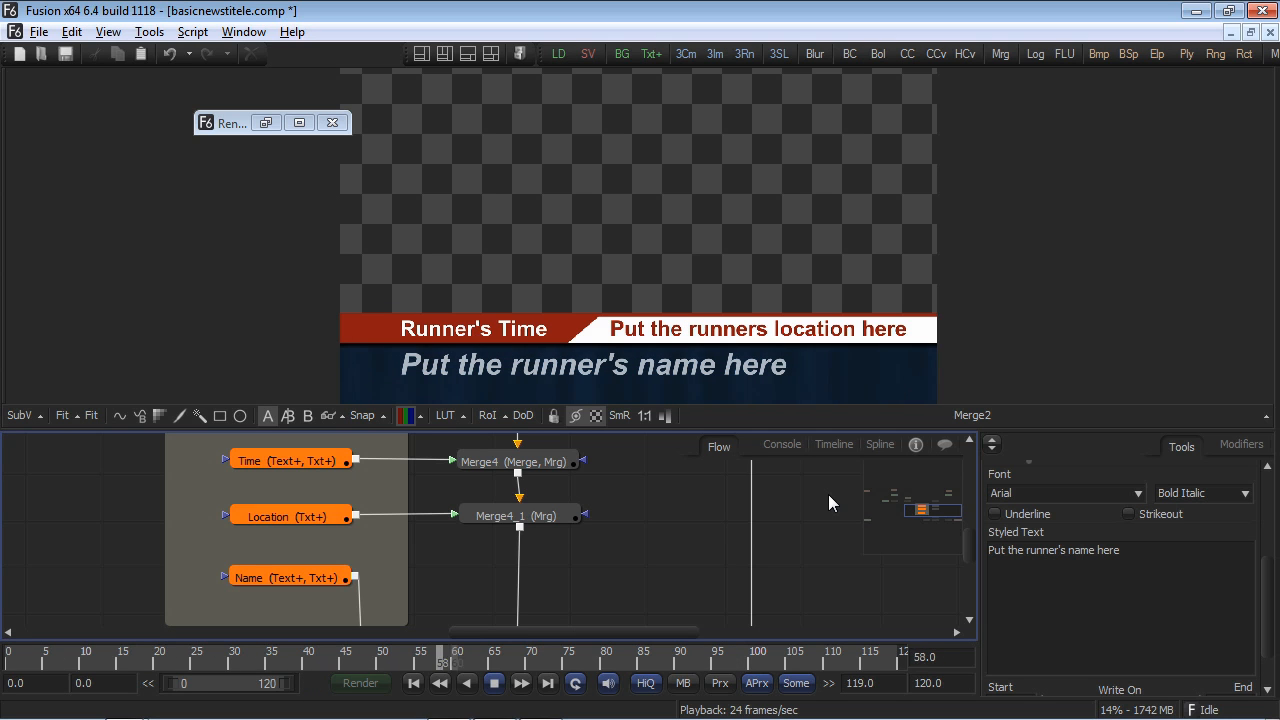
key("space")
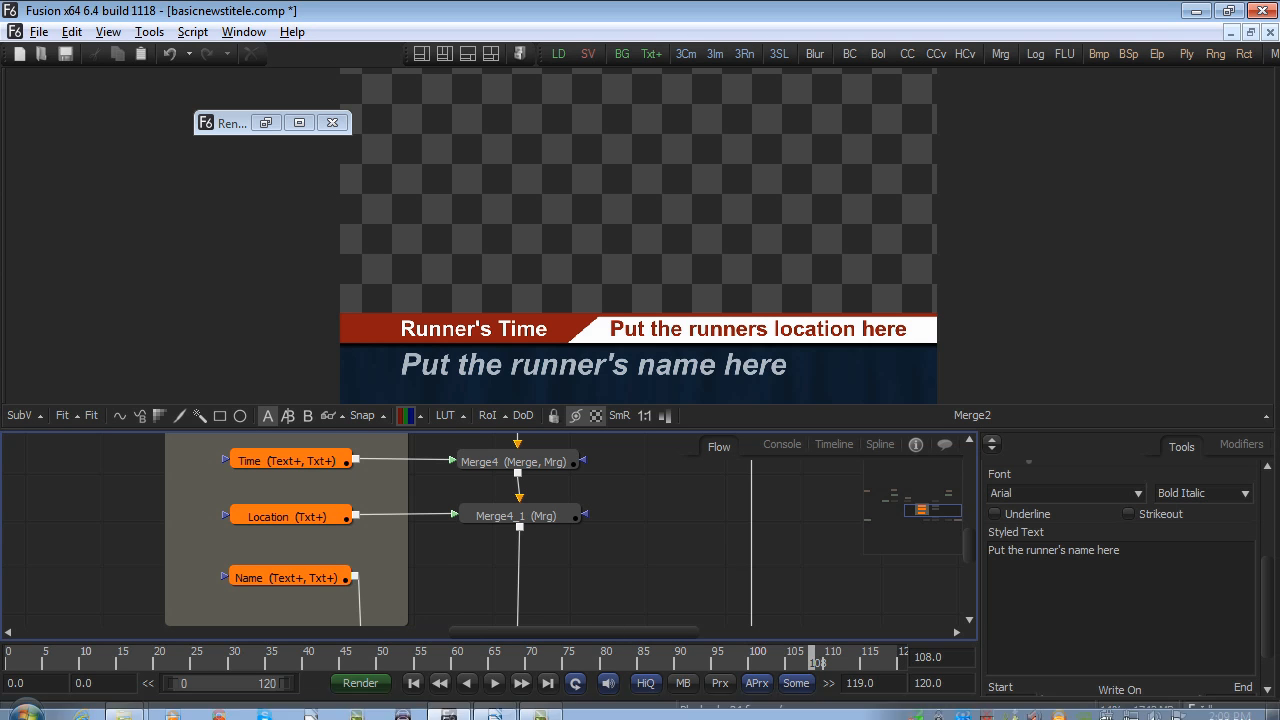
Switch to LibreOffice Writer and read the producer's note above the name list in message from the producer.odt.
left_click(492, 705)
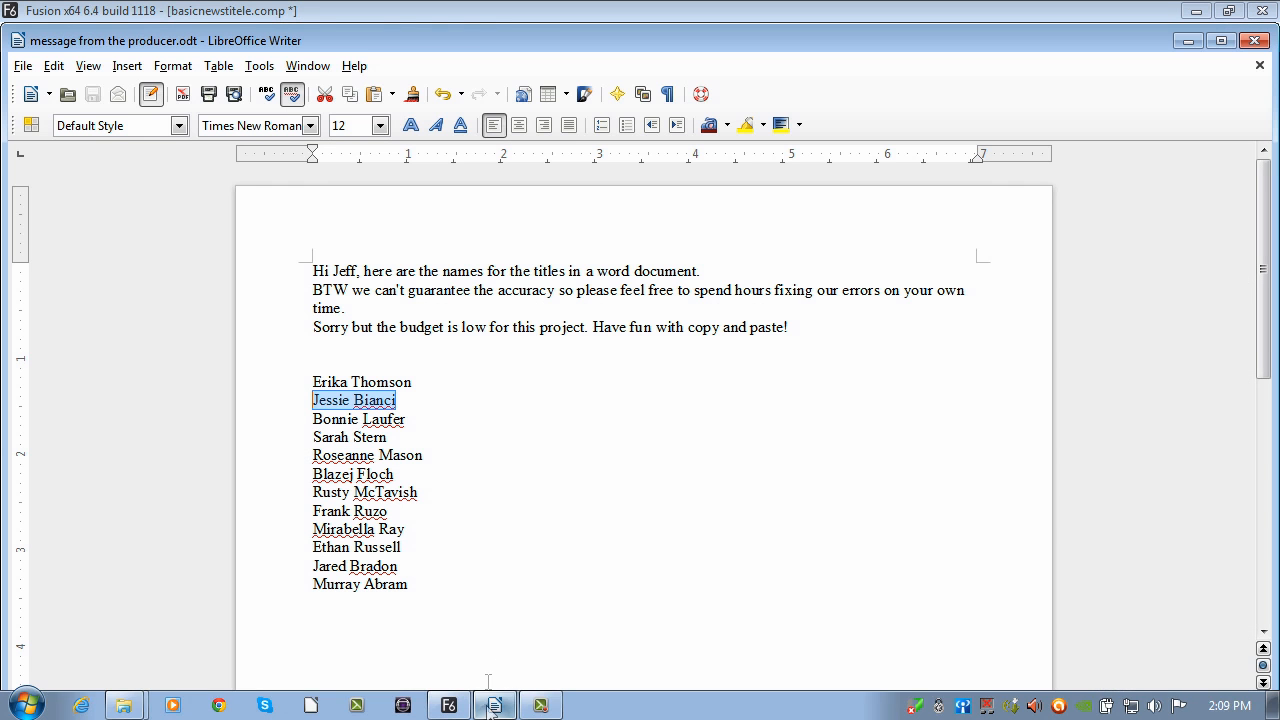
left_click(506, 398)
left_click_drag(309, 260, 618, 342)
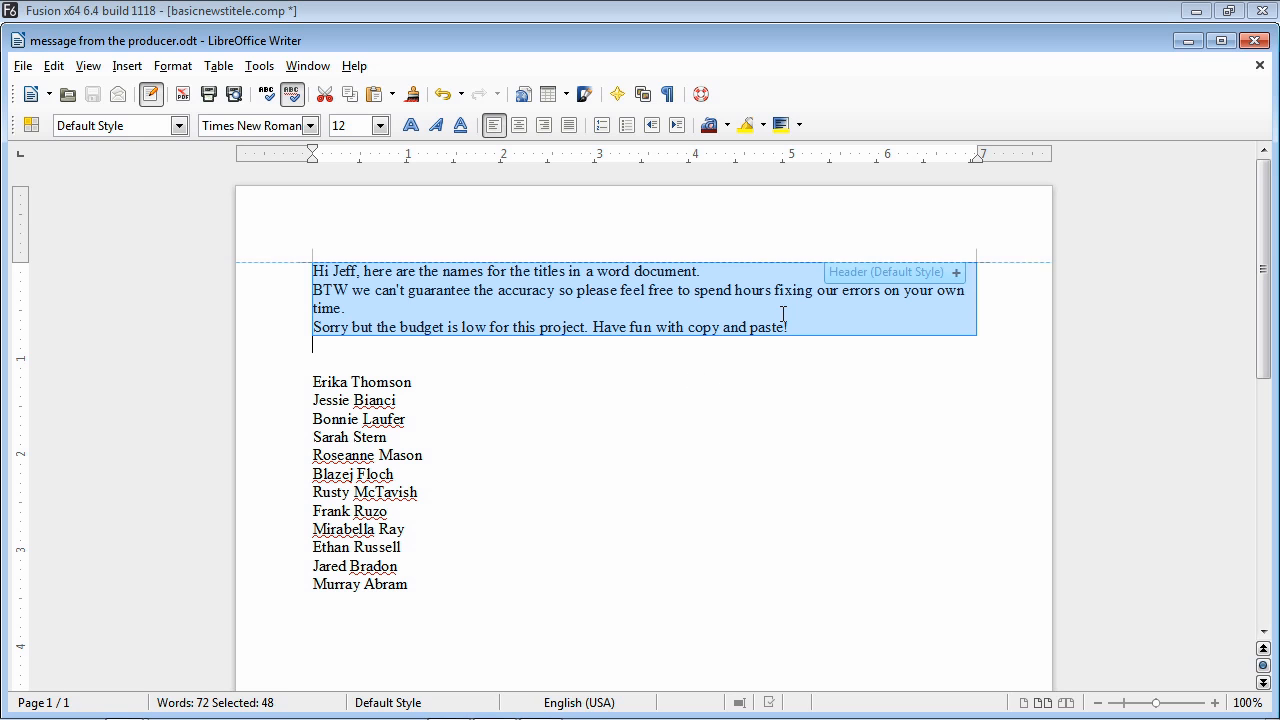
left_click(822, 317)
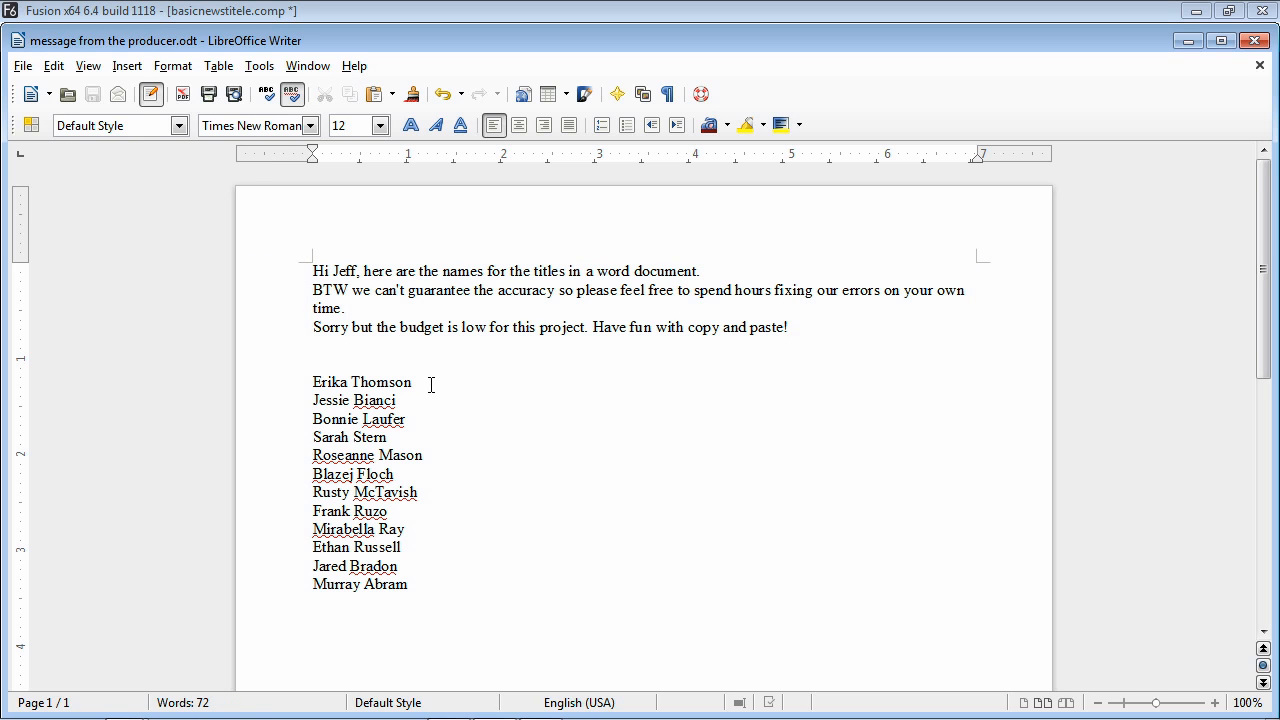
Copy the first name in the producer's list, switch back to Fusion and paste it over the Name node's placeholder styled text.
left_click_drag(391, 385, 307, 382)
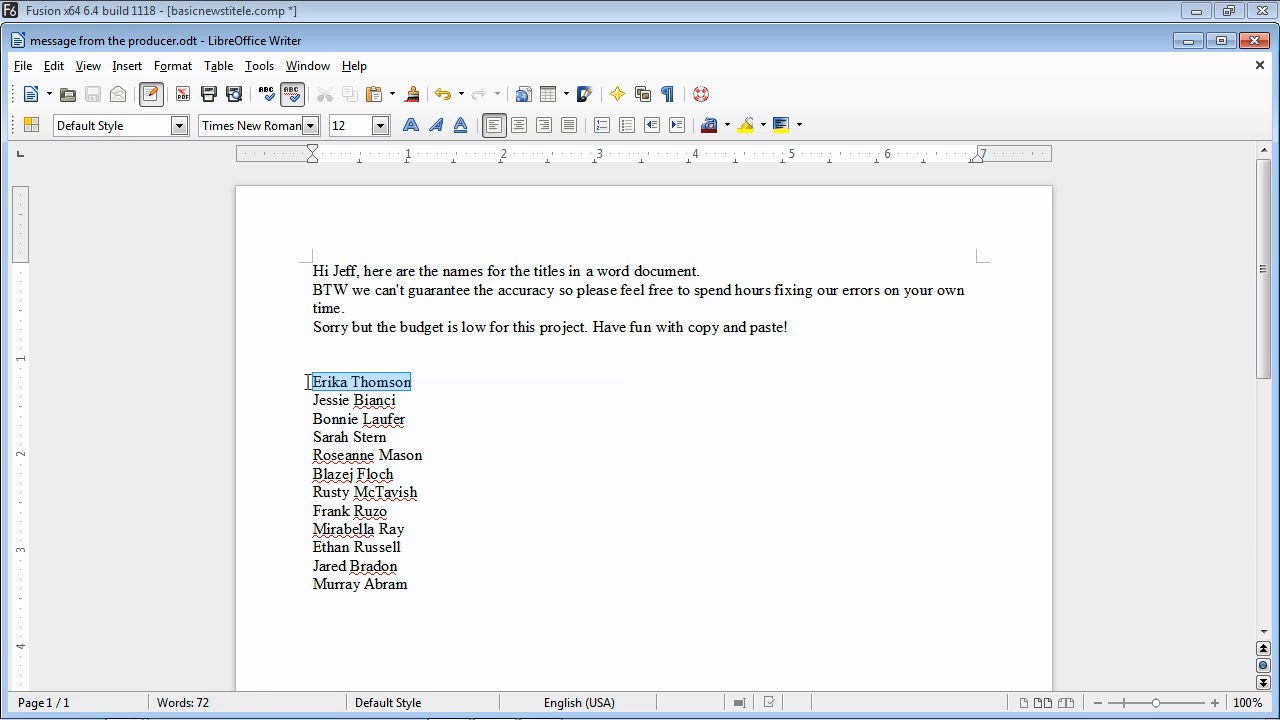
left_click(53, 66)
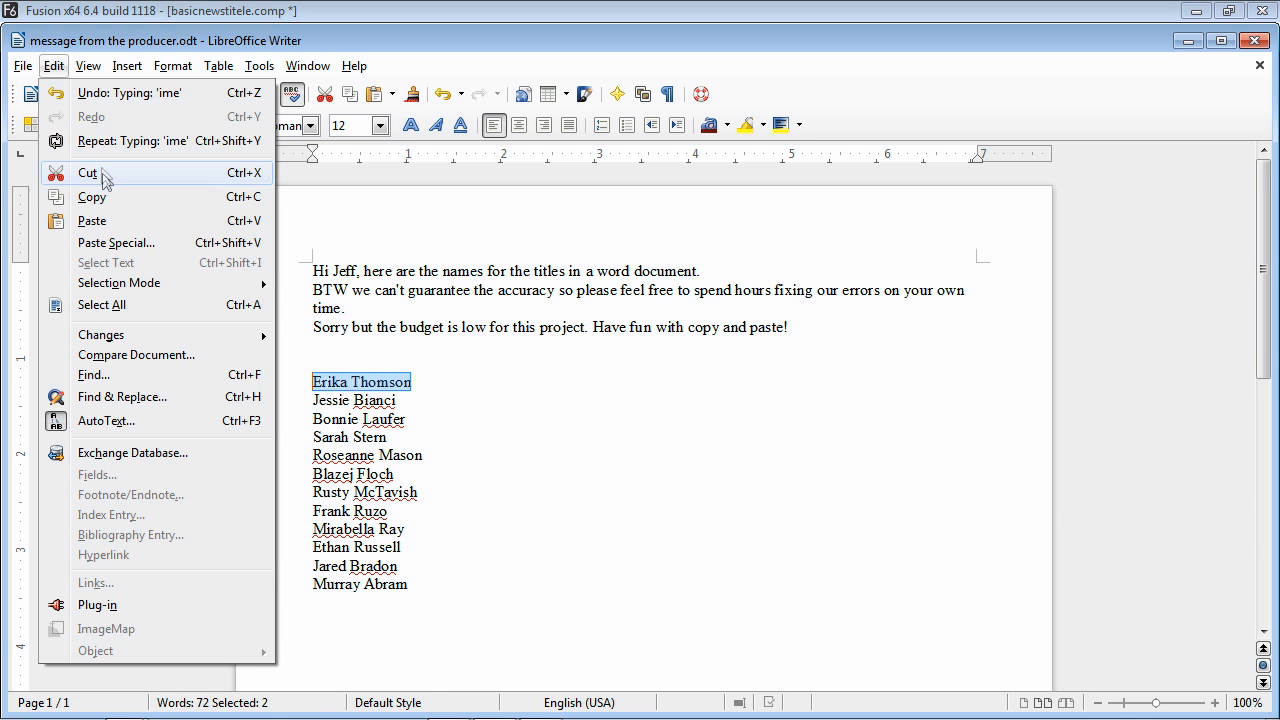
left_click(92, 197)
key("alt+Tab")
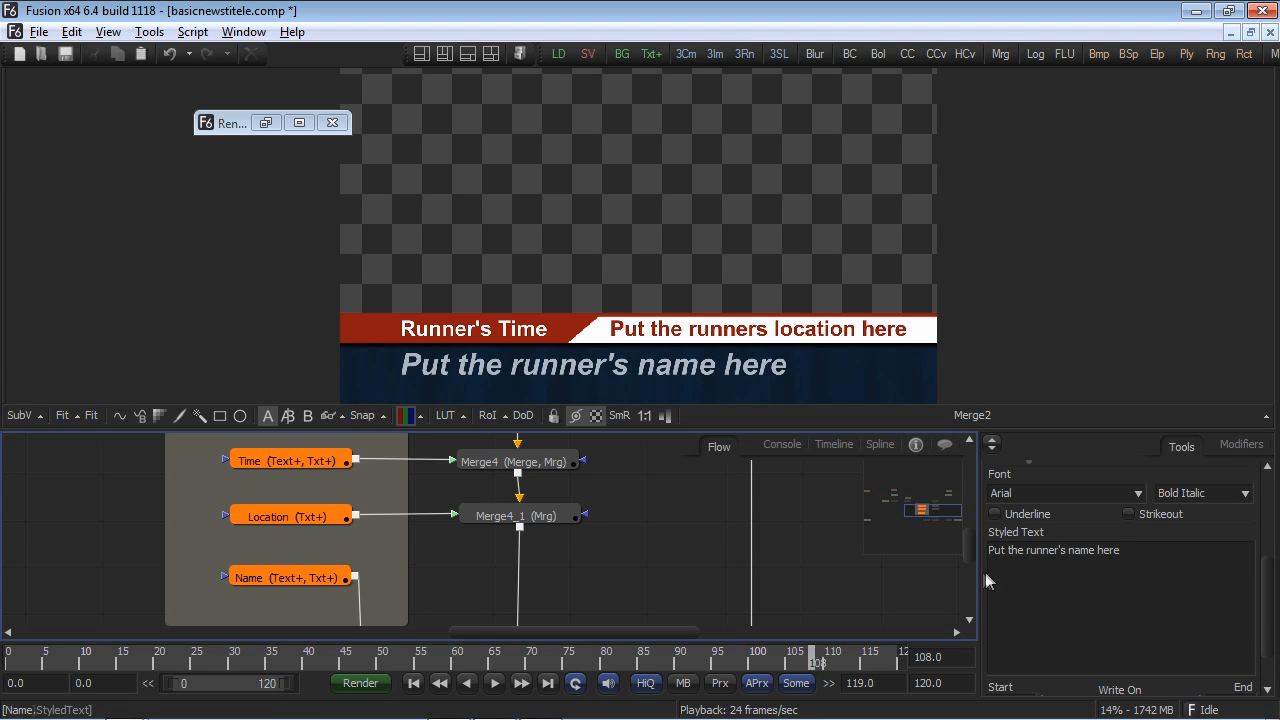
left_click(1056, 586)
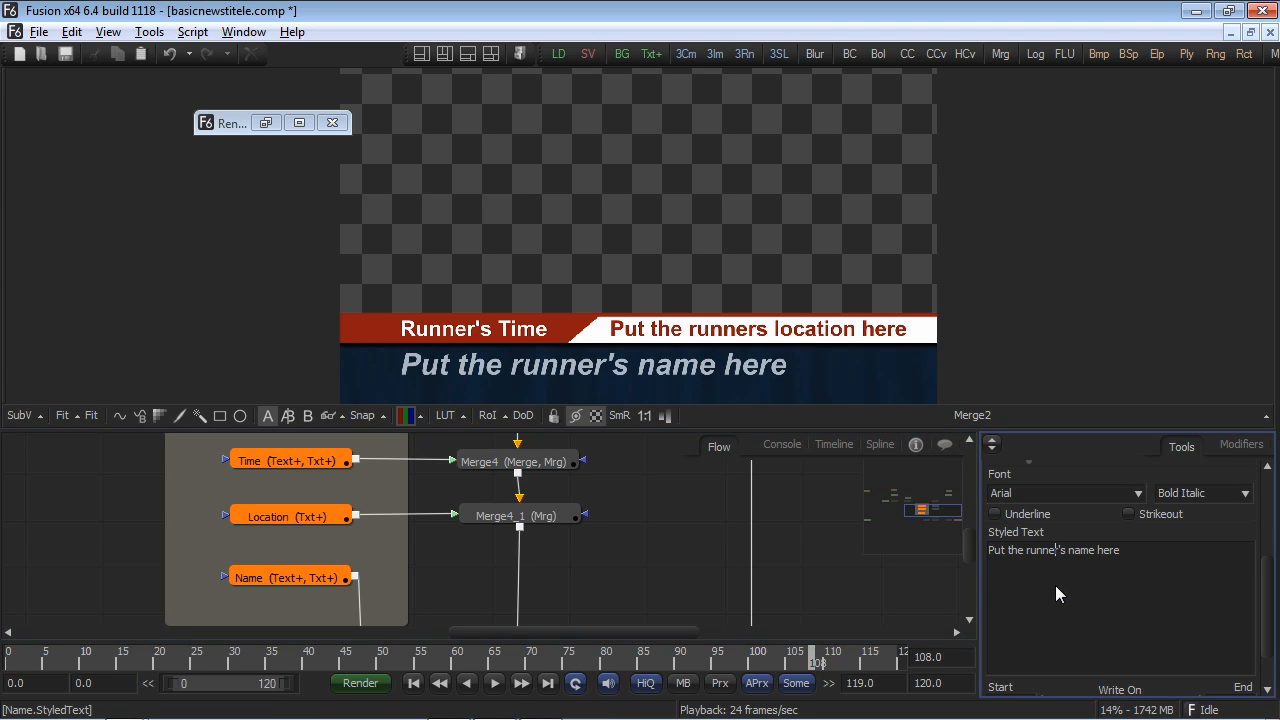
left_click_drag(1121, 561, 950, 545)
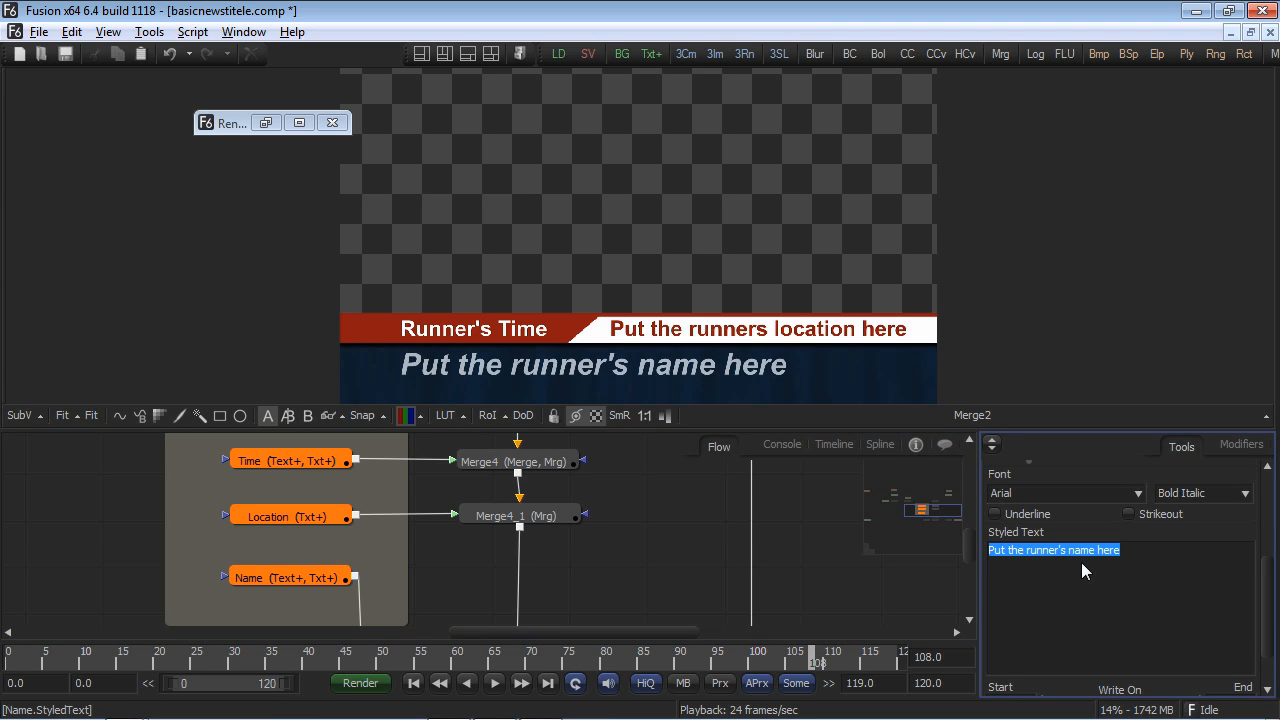
key("ctrl+v")
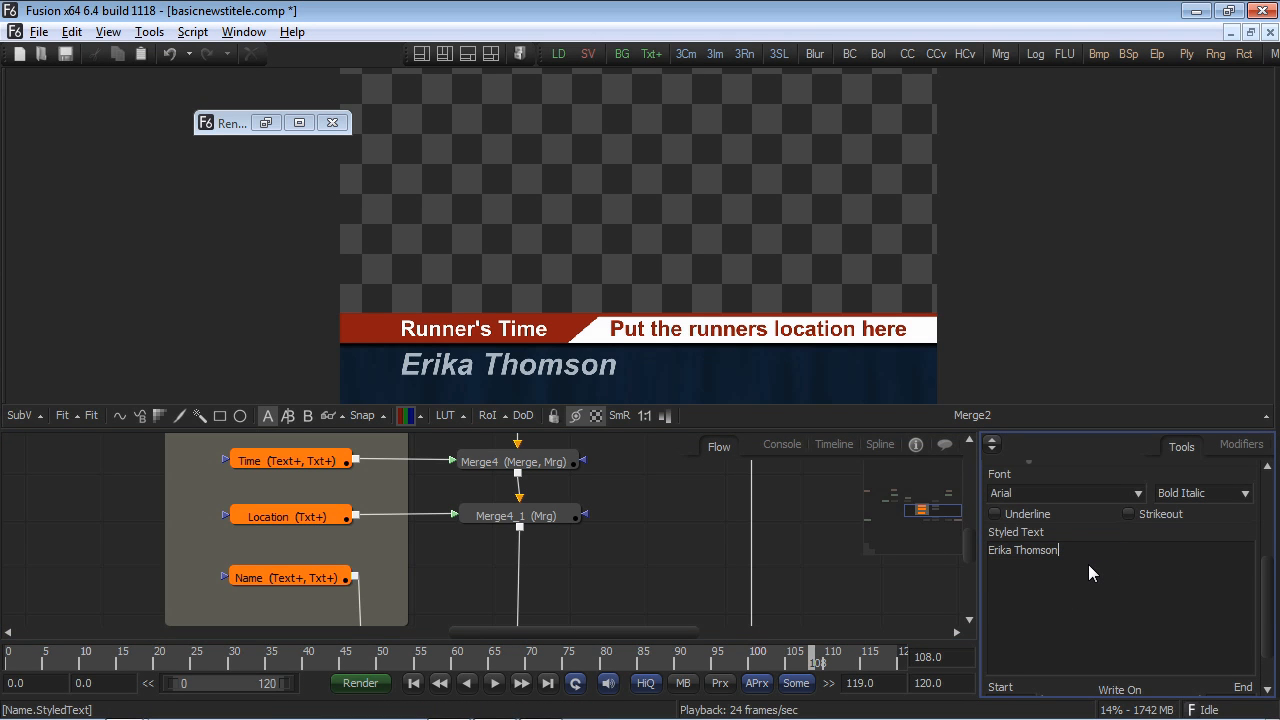
left_click(834, 557)
left_click(39, 32)
left_click(62, 138)
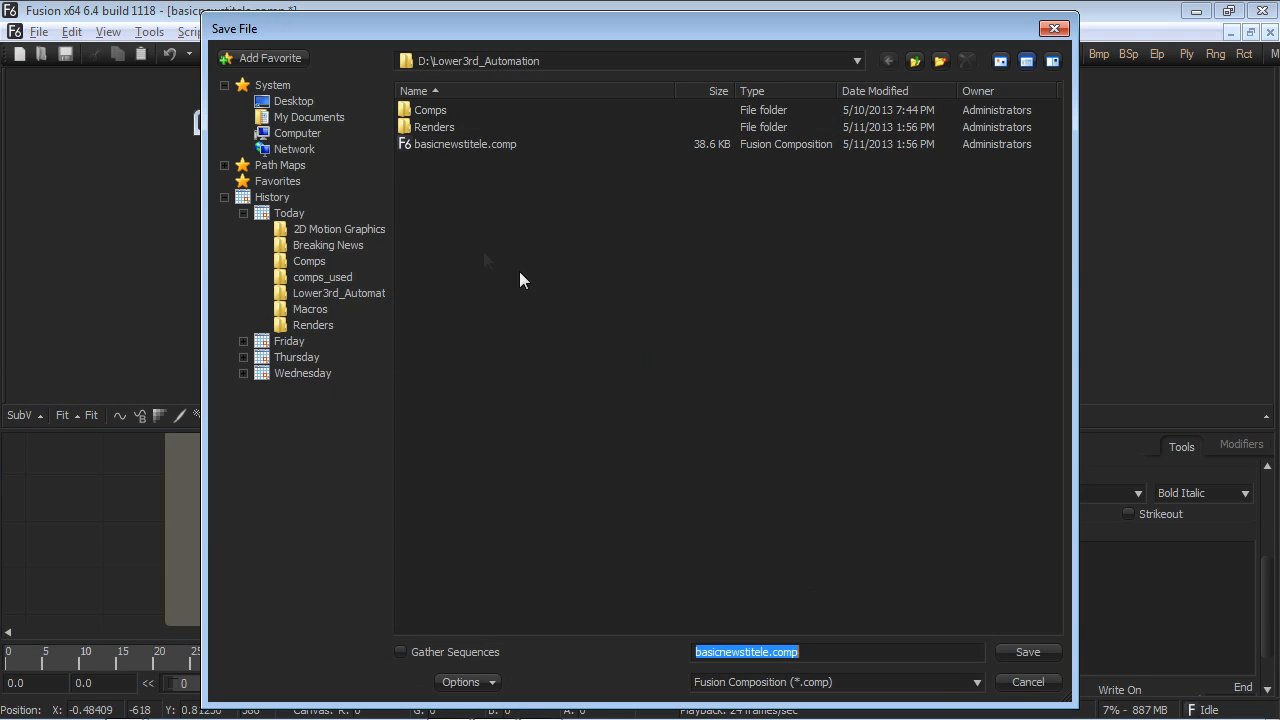
left_click(1030, 682)
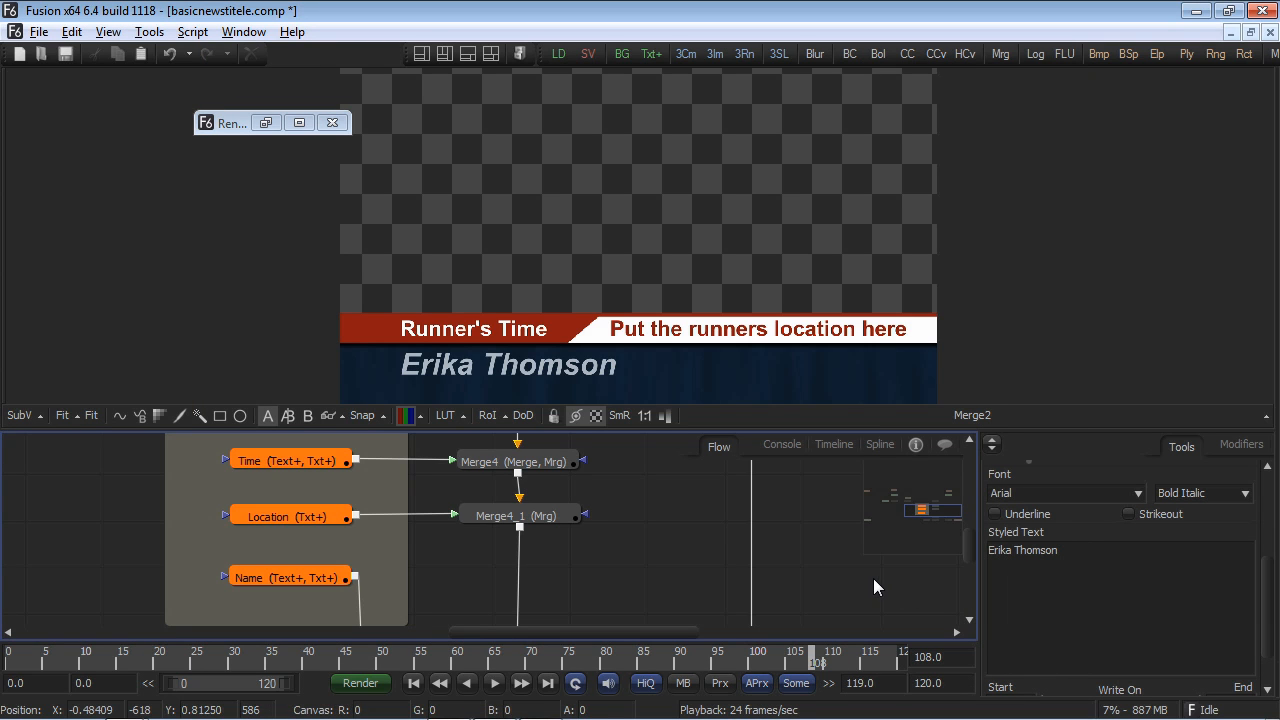
Open the CSV_BatchRender script for editing and look through its header comments, split function and dialog code.
left_click(194, 32)
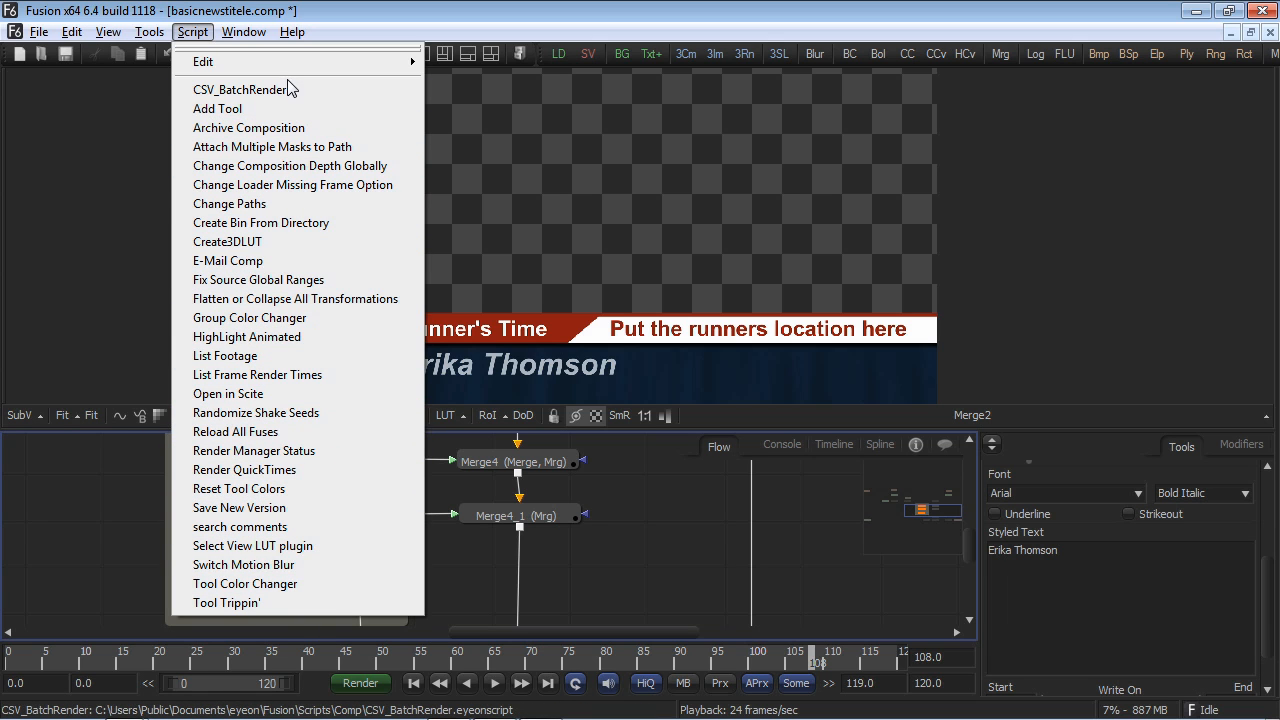
mouse_move(293, 66)
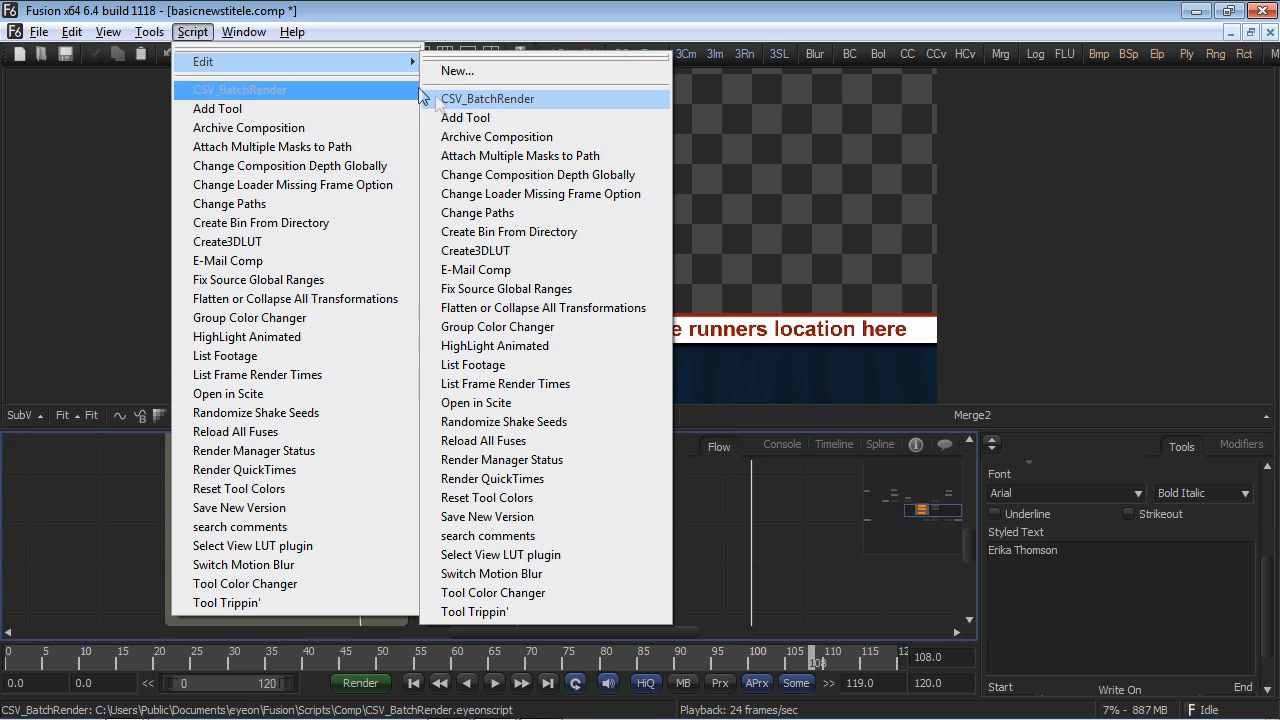
left_click(490, 91)
scroll(616, 285, "down", 9)
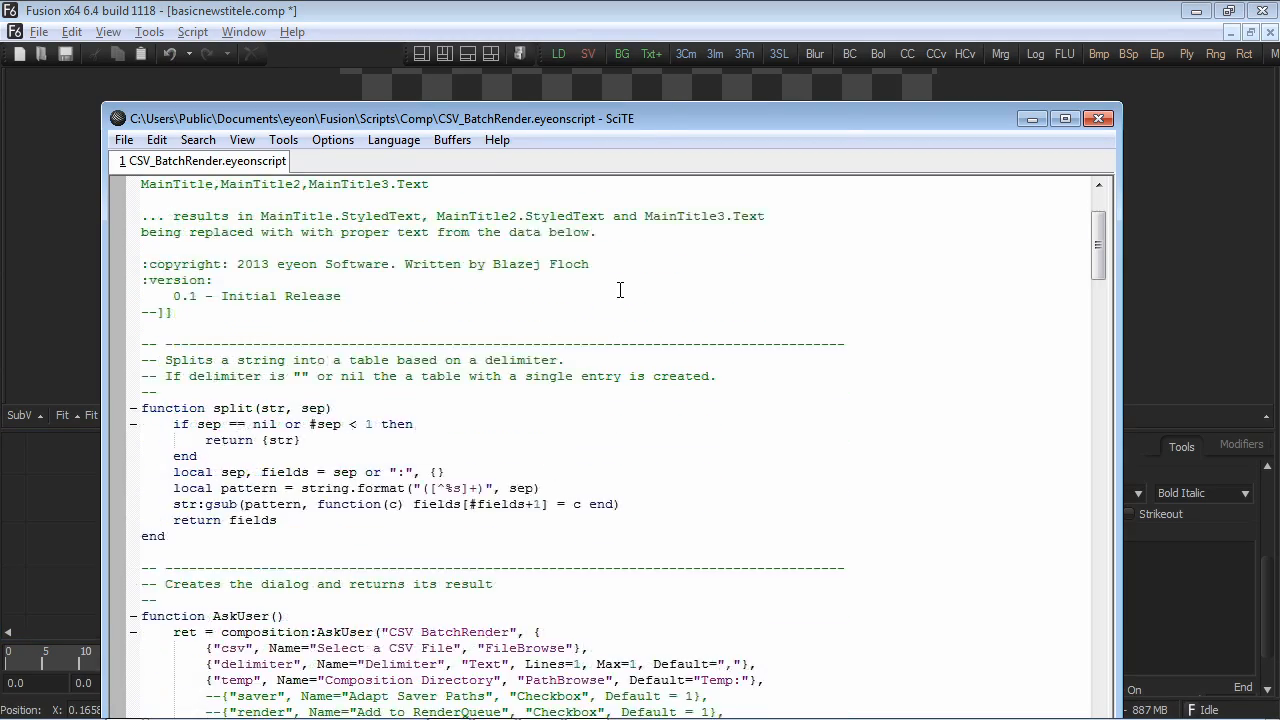
Look through the CSV-reading and input-finding functions of the CSV_BatchRender script, and close the script editor.
scroll(616, 285, "down", 7)
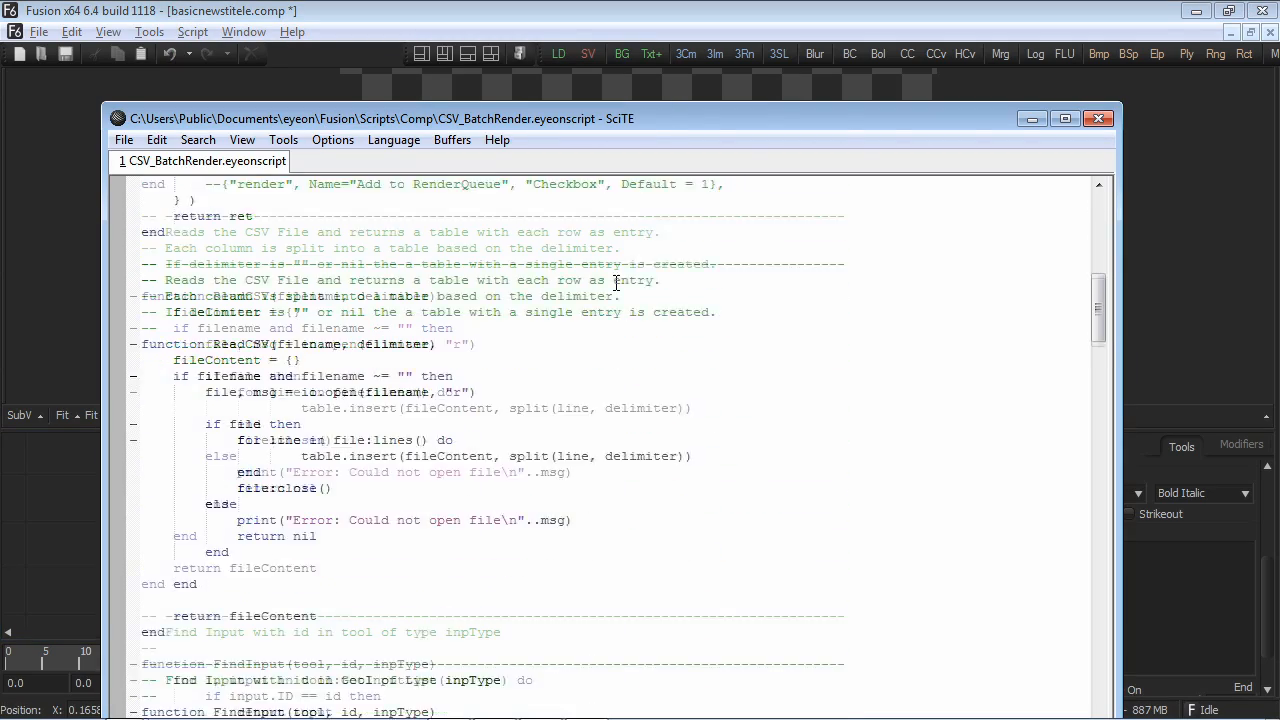
left_click(1099, 119)
left_click(193, 35)
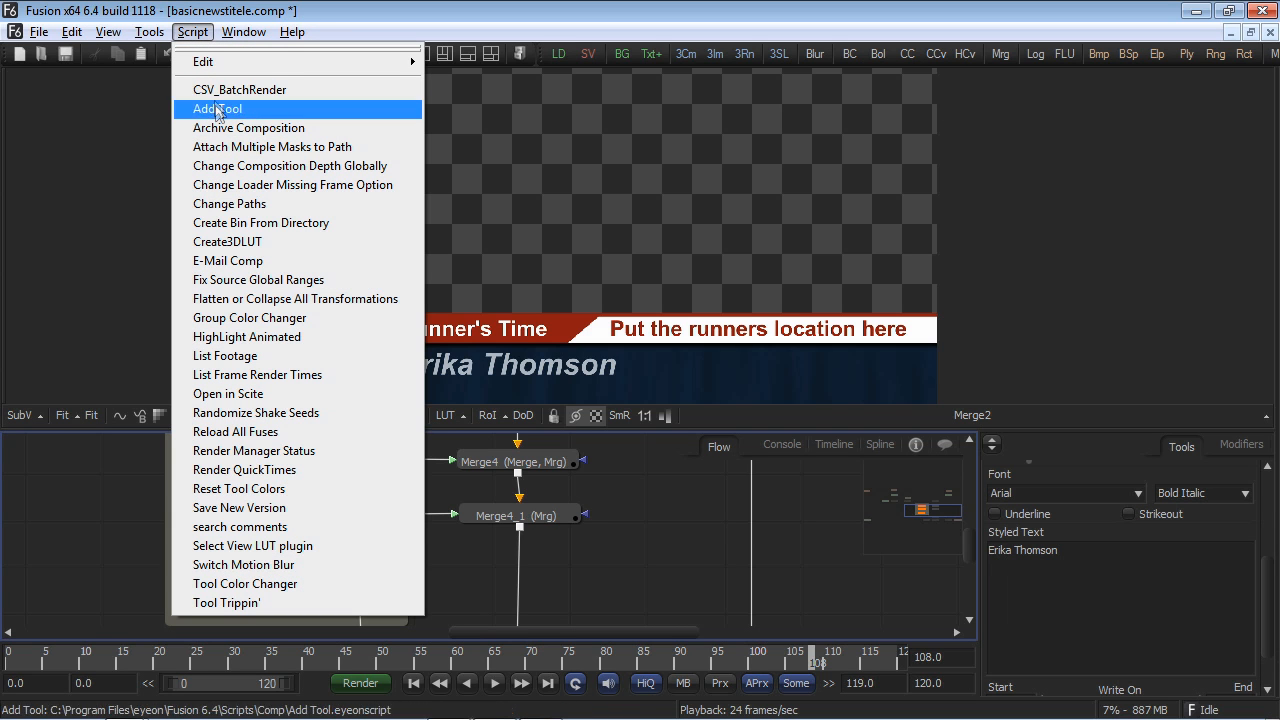
left_click(140, 502)
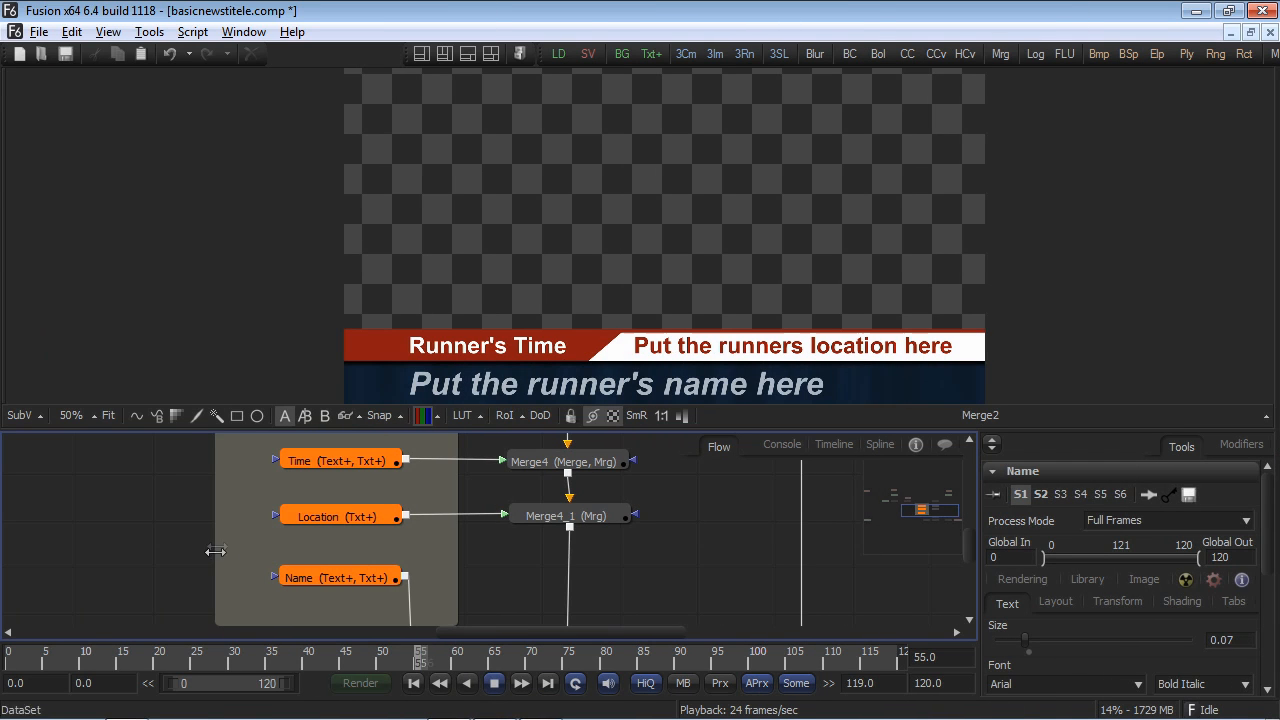
Switch to Race_Results.csv in LibreOffice Calc and examine the header row with the Name, Time and Location columns.
key("alt+Tab")
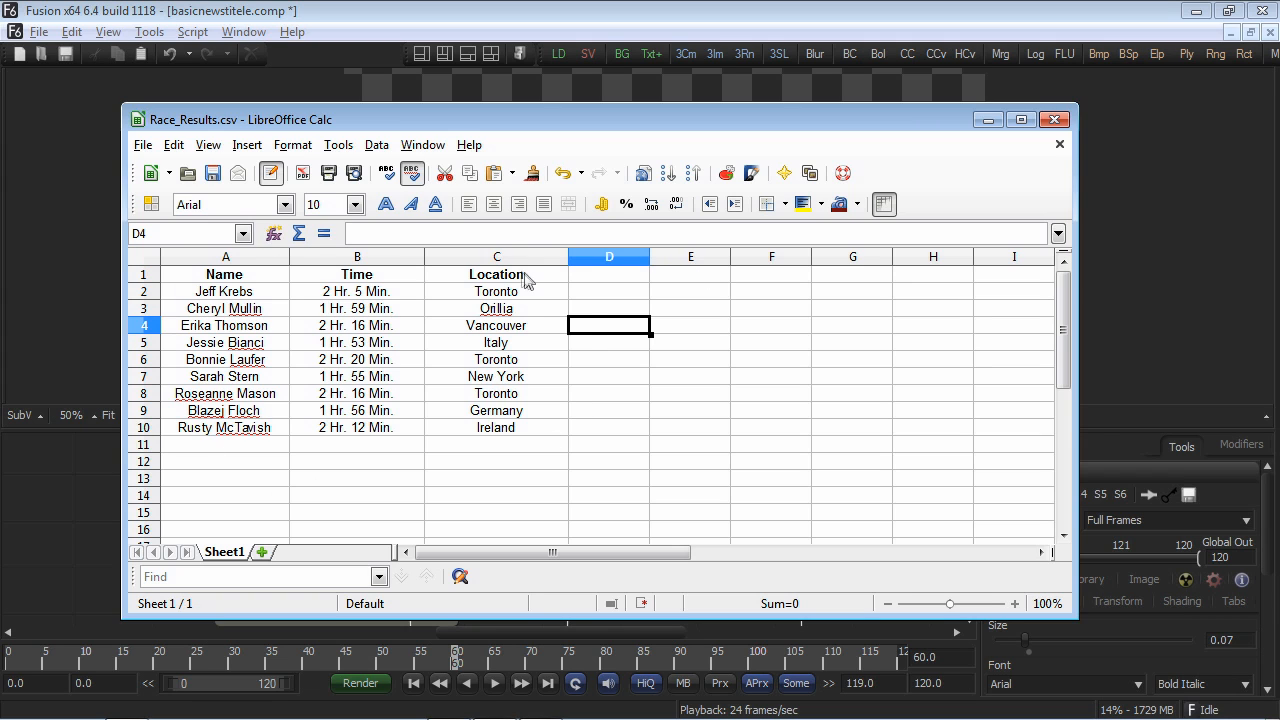
left_click(150, 278)
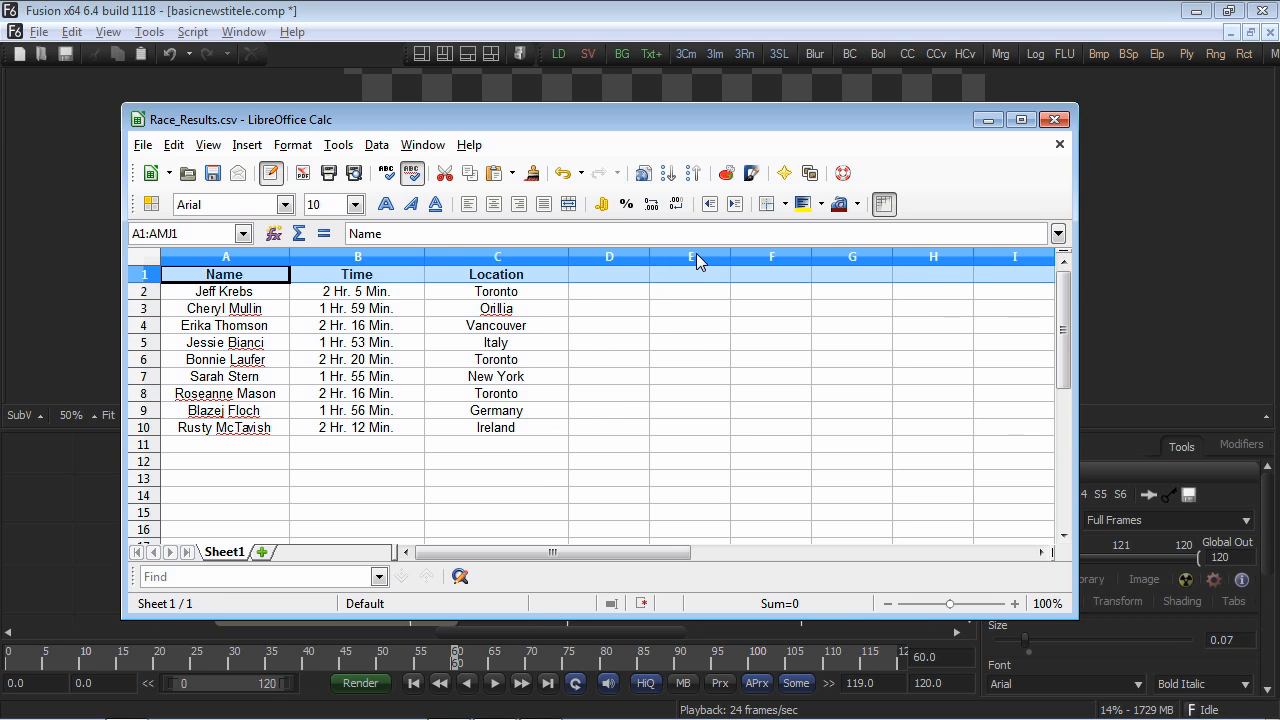
left_click(987, 120)
Compare the Time, Location and Name text nodes in the Fusion flow with the column headers in Race_Results.csv.
left_click(338, 483)
left_click(331, 540)
left_click(330, 600)
scroll(322, 602, "down", 1)
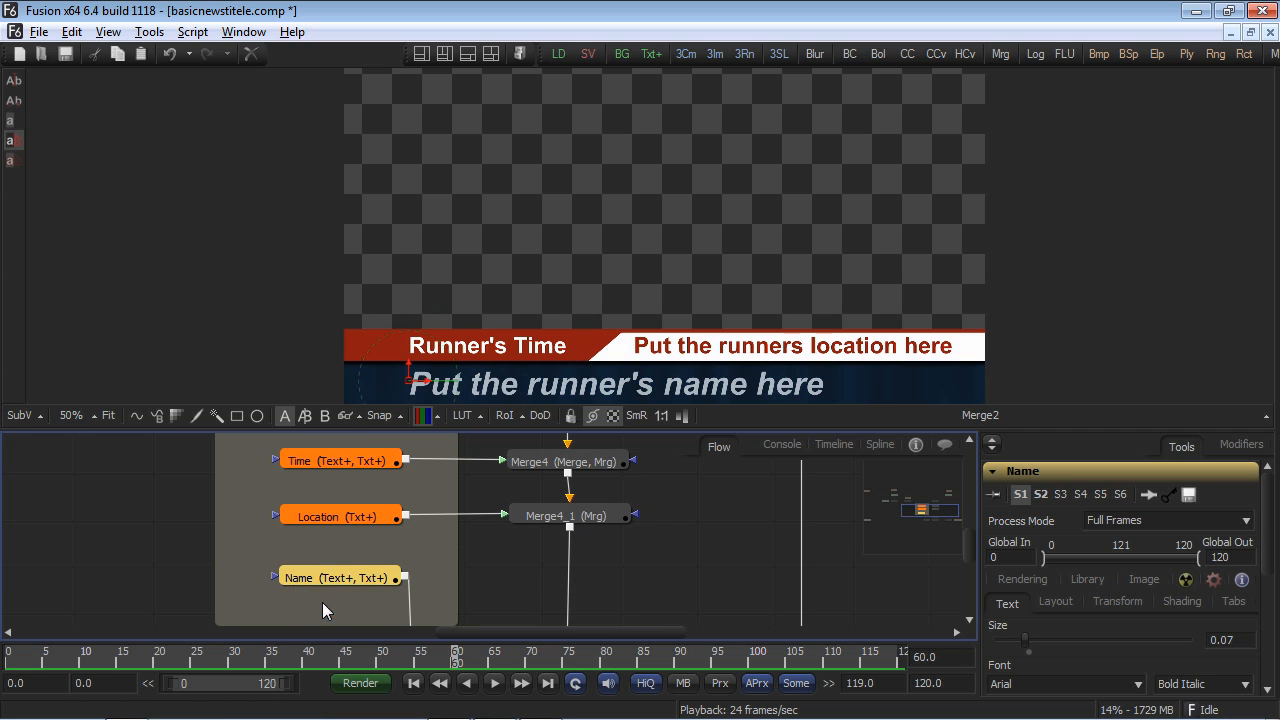
left_click(338, 524)
key("alt+Tab")
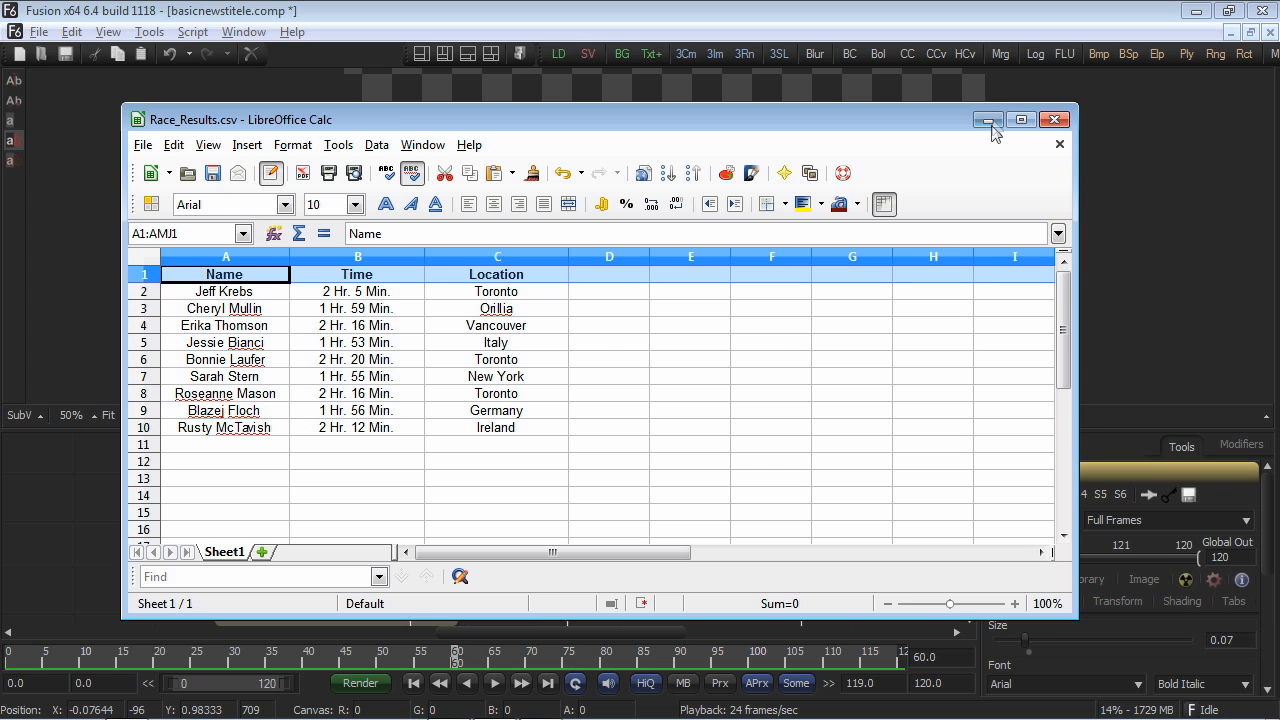
left_click(988, 120)
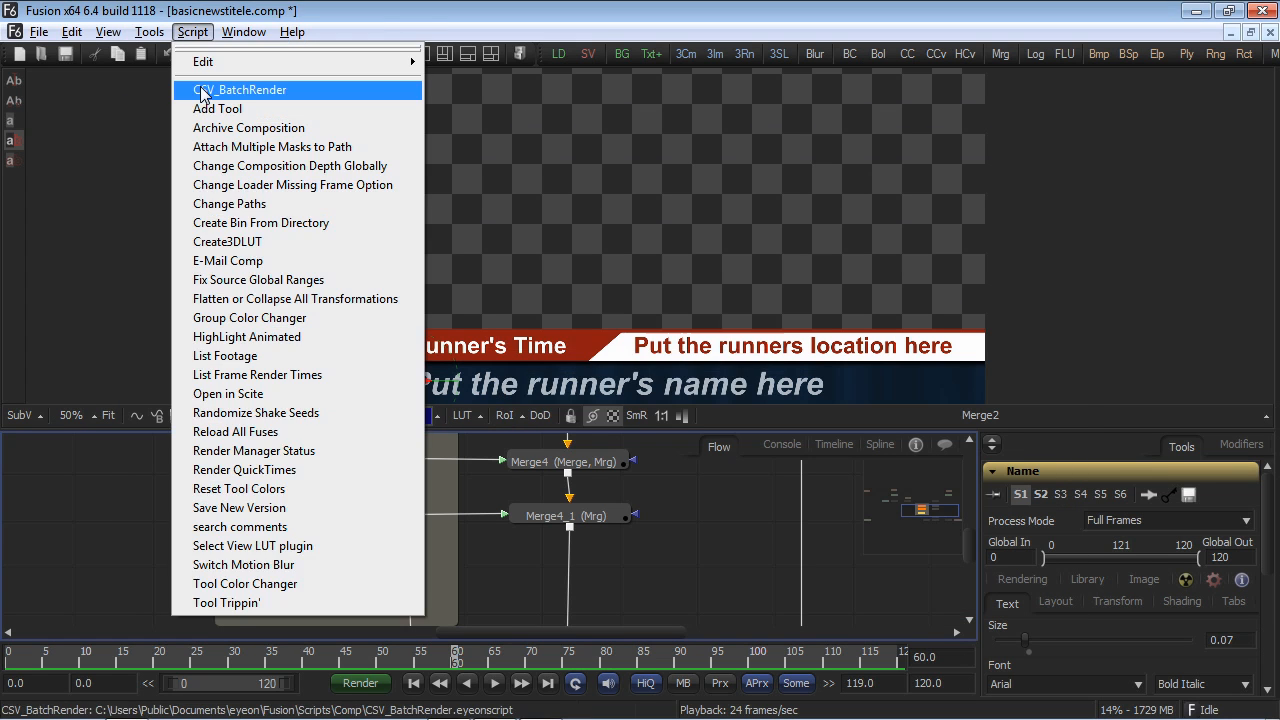
Run the CSV_BatchRender script with D:\Lower3rd_Automation\Race_Results.csv as the data file and D:\Lower3rd_Automation\Renders\ as the composition directory.
left_click(200, 94)
left_click(757, 320)
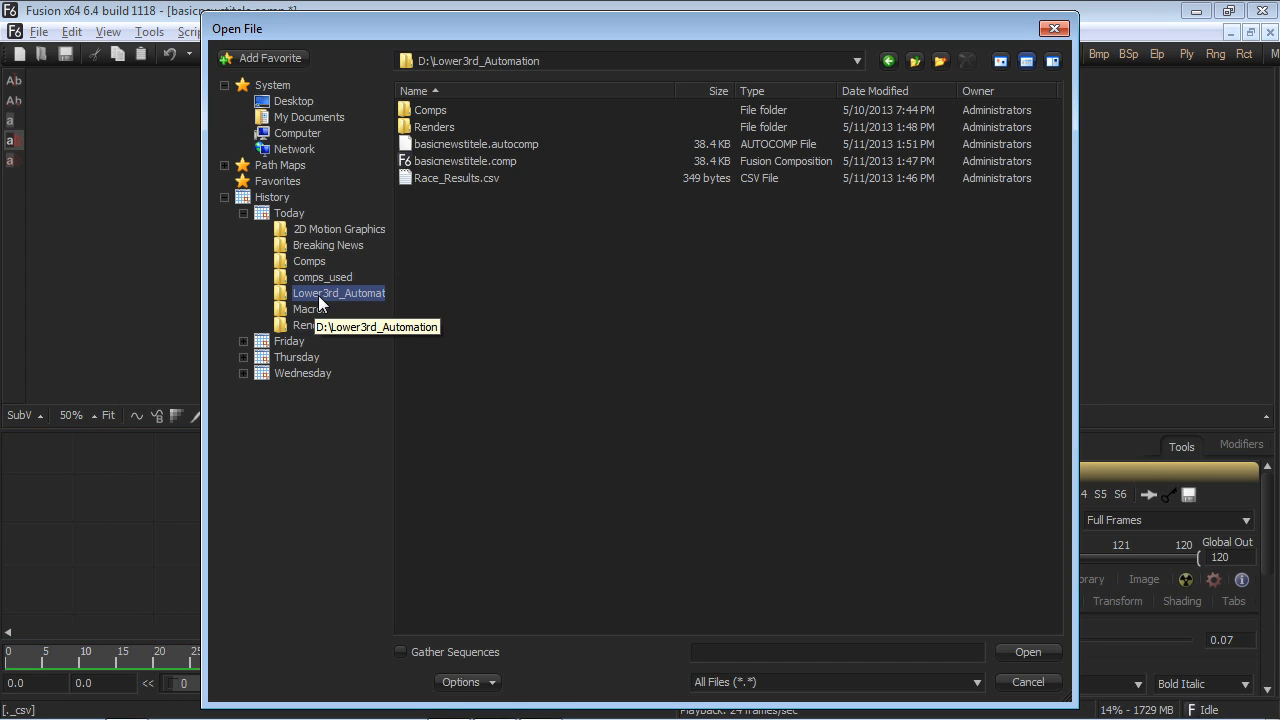
double_click(433, 176)
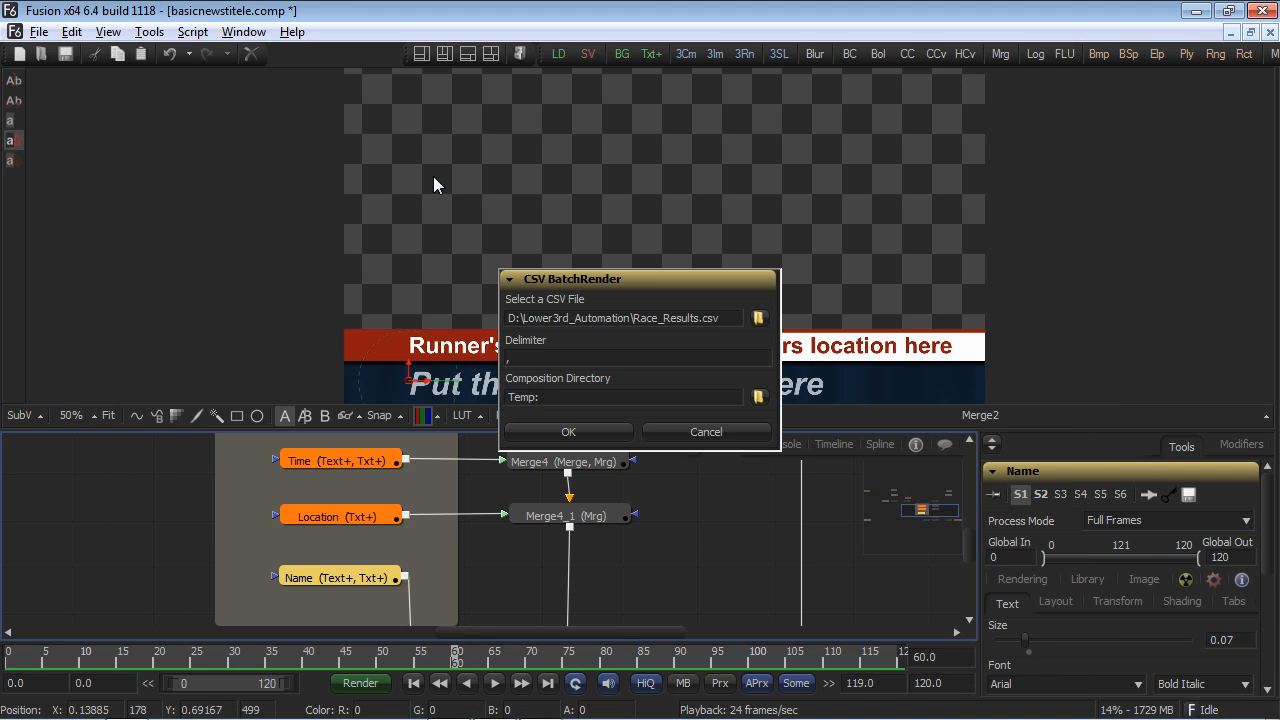
left_click(757, 394)
left_click(1028, 652)
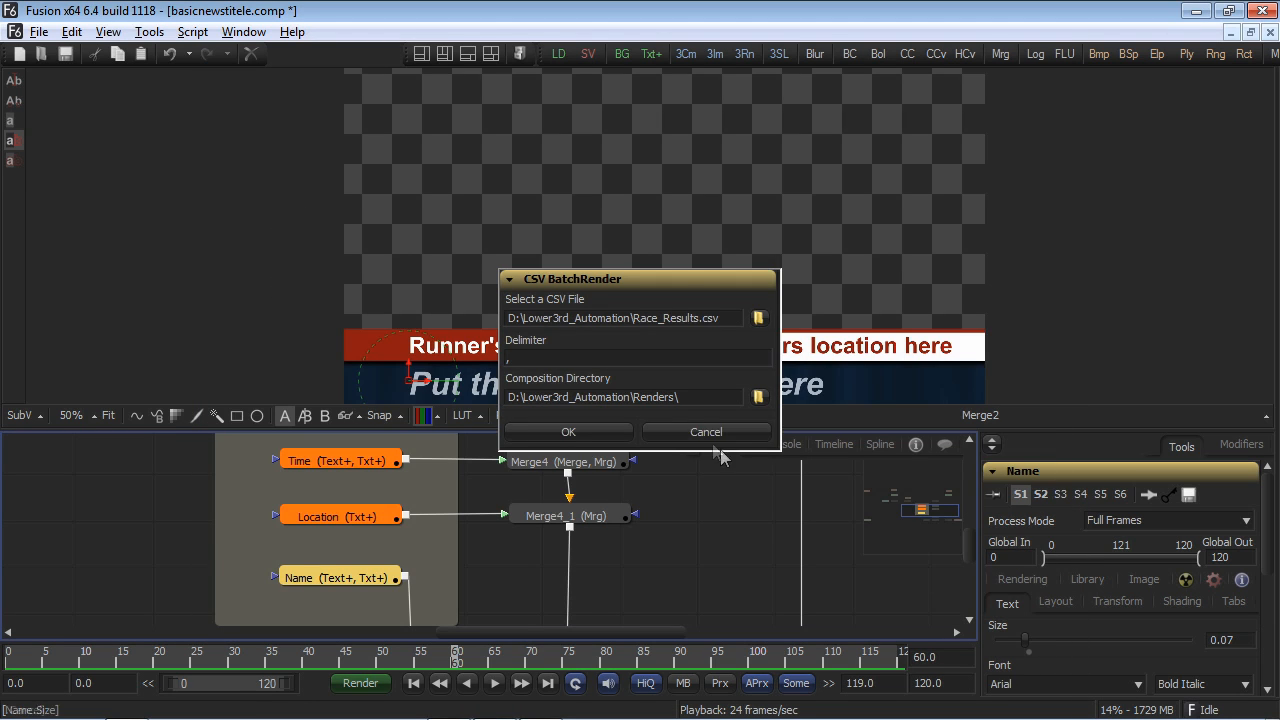
left_click(615, 442)
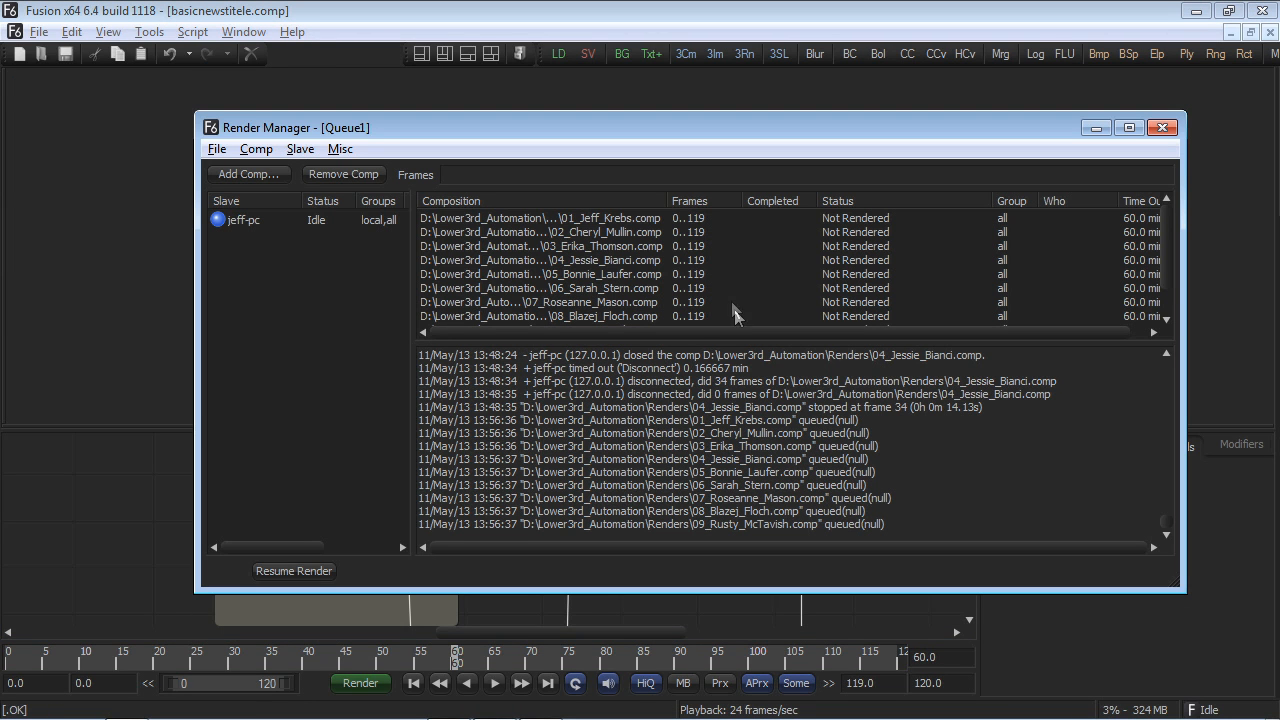
Start rendering the queued compositions and load the first two finished lower-third sequences into the flow for playback.
left_click(310, 578)
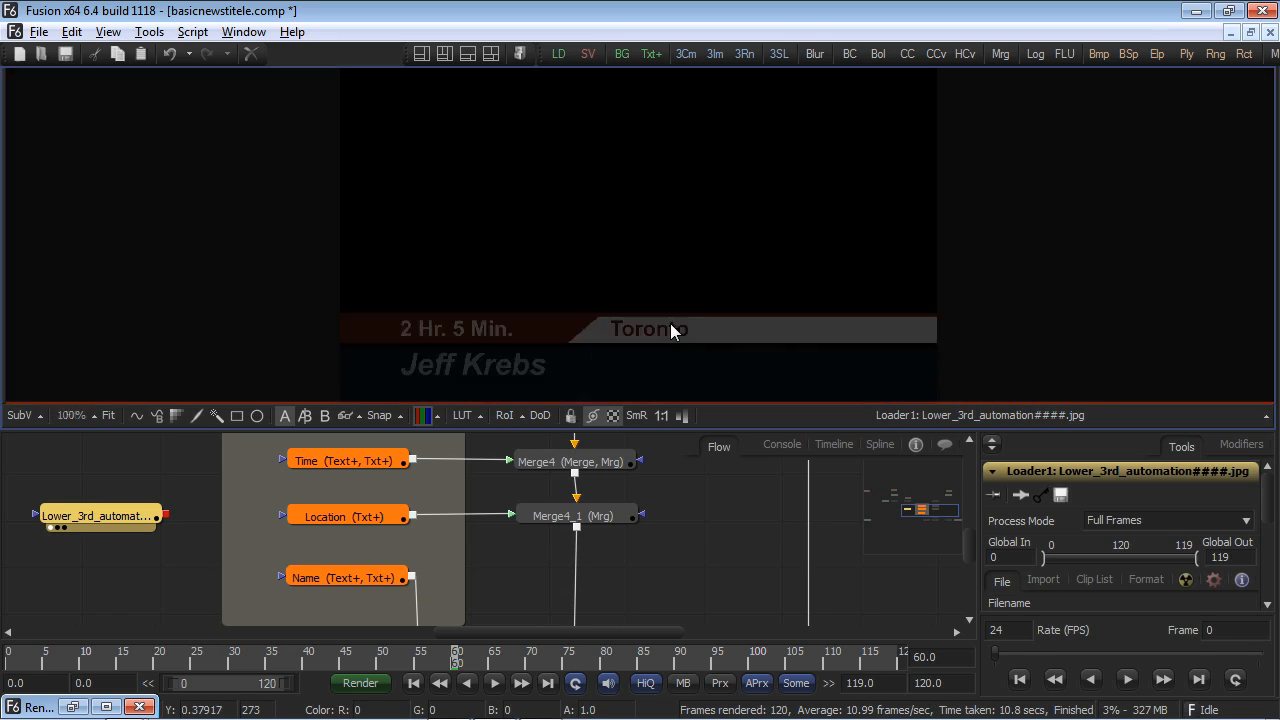
key("space")
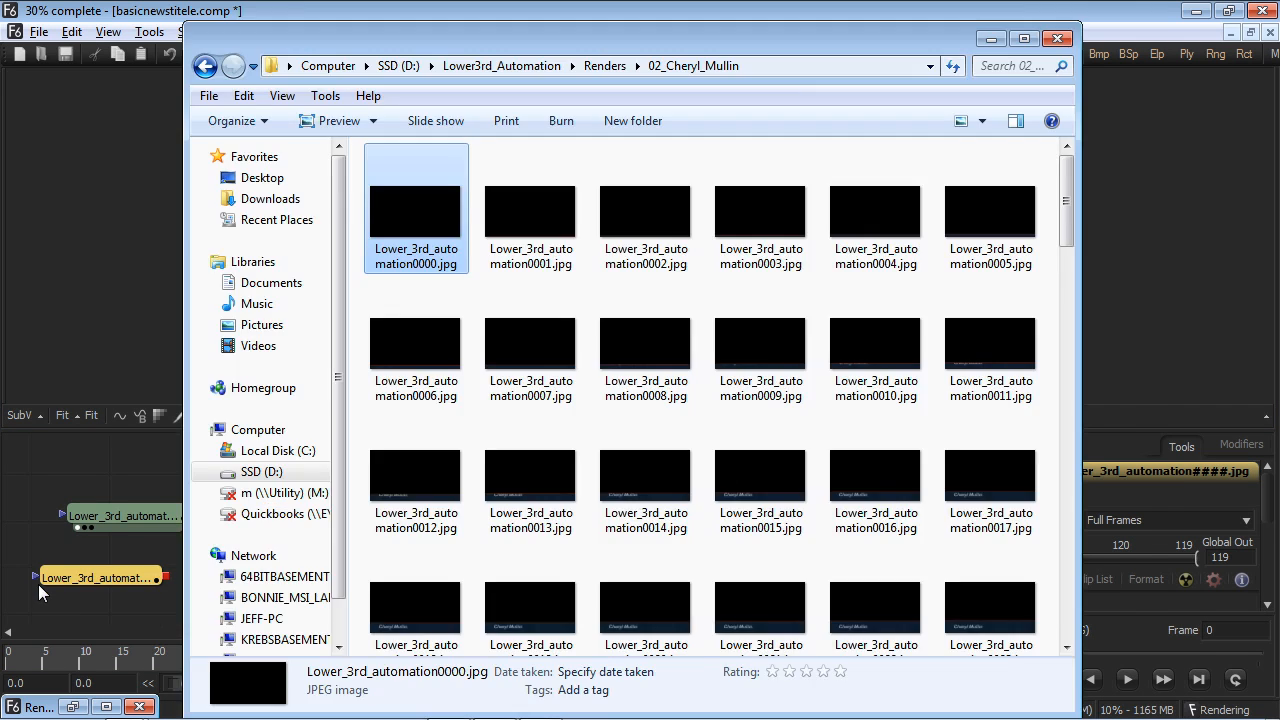
left_click(40, 593)
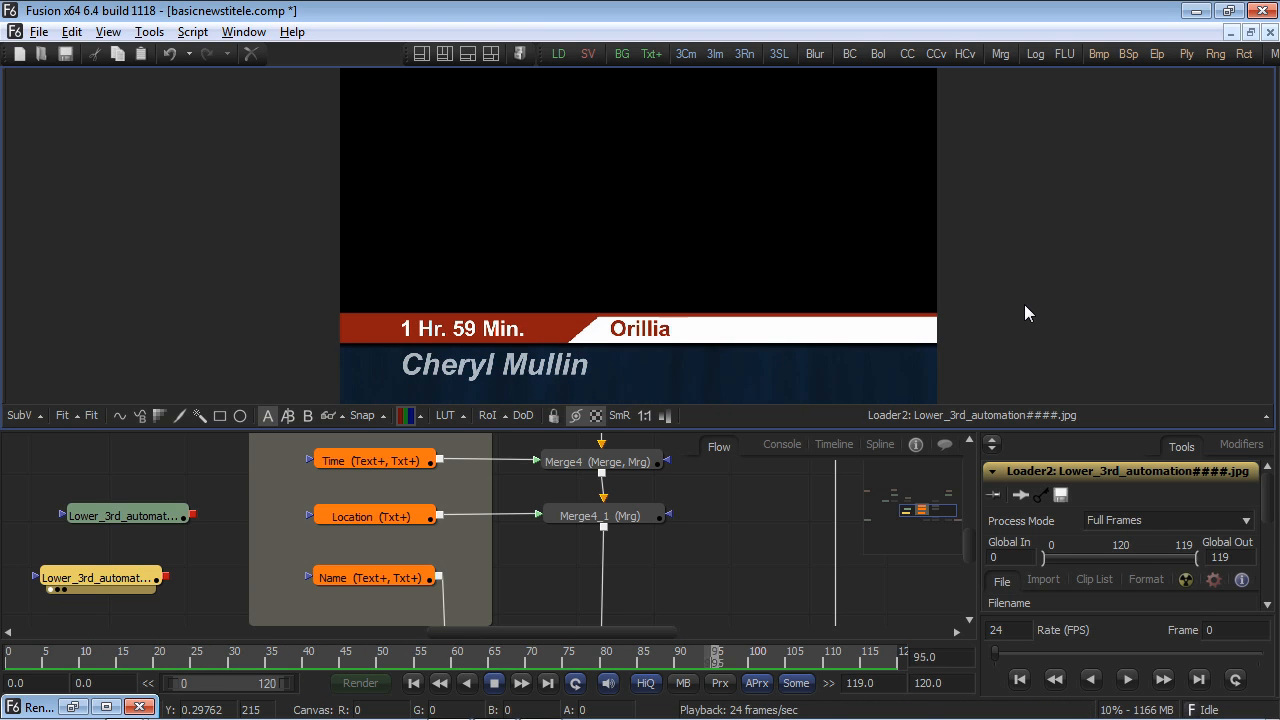
Stop playback in Magnify_Text.comp, copy all its nodes and paste them as text into the blank LibreOffice Writer document.
key("alt+Tab")
key("alt+Tab")
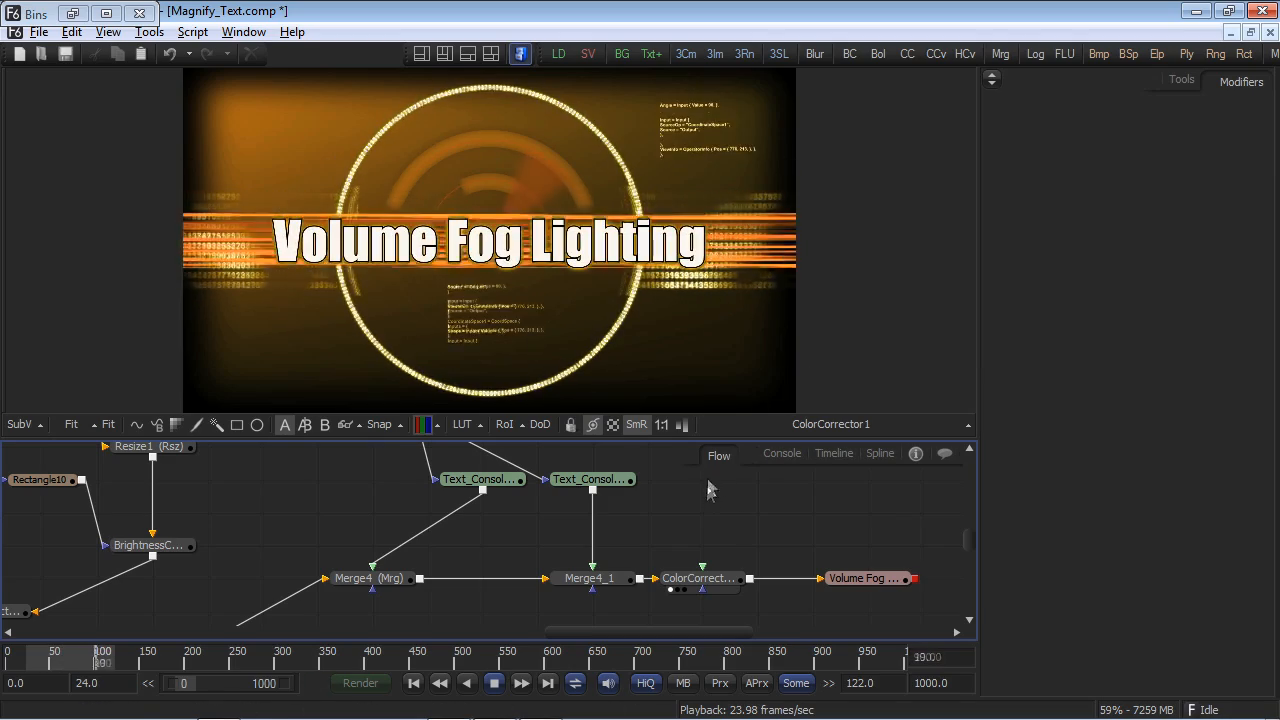
key("space")
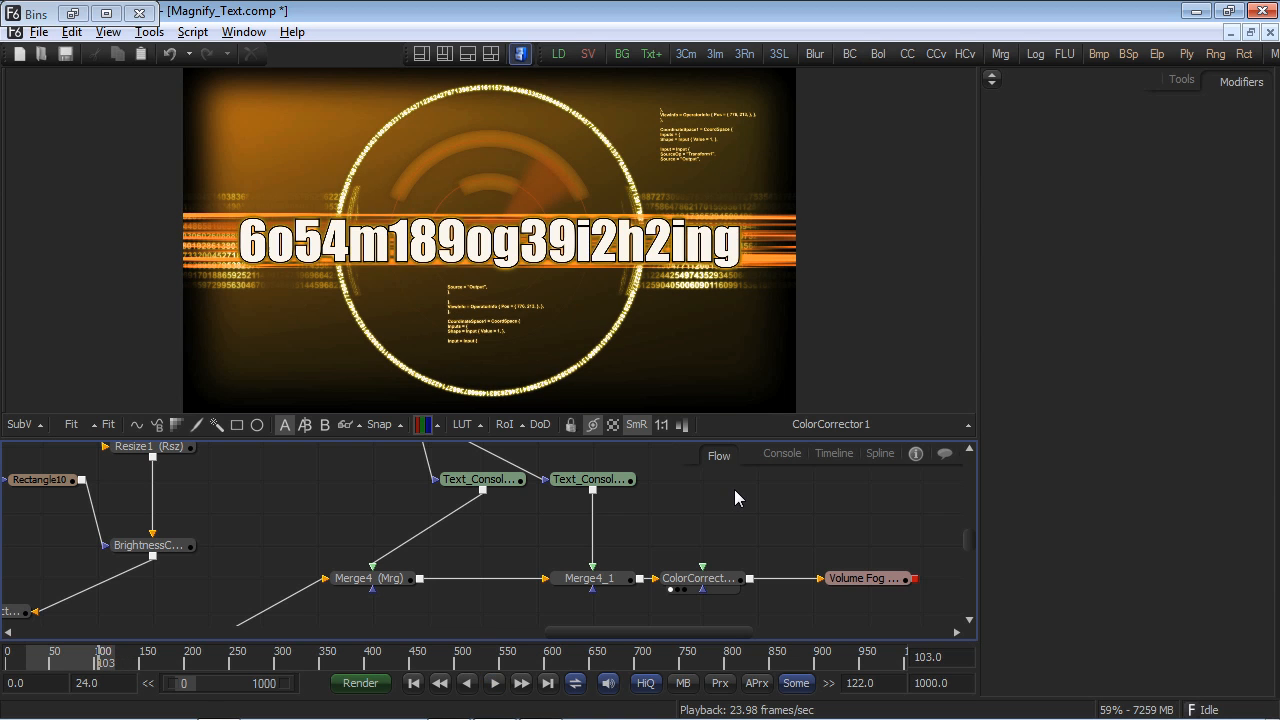
key("ctrl+a")
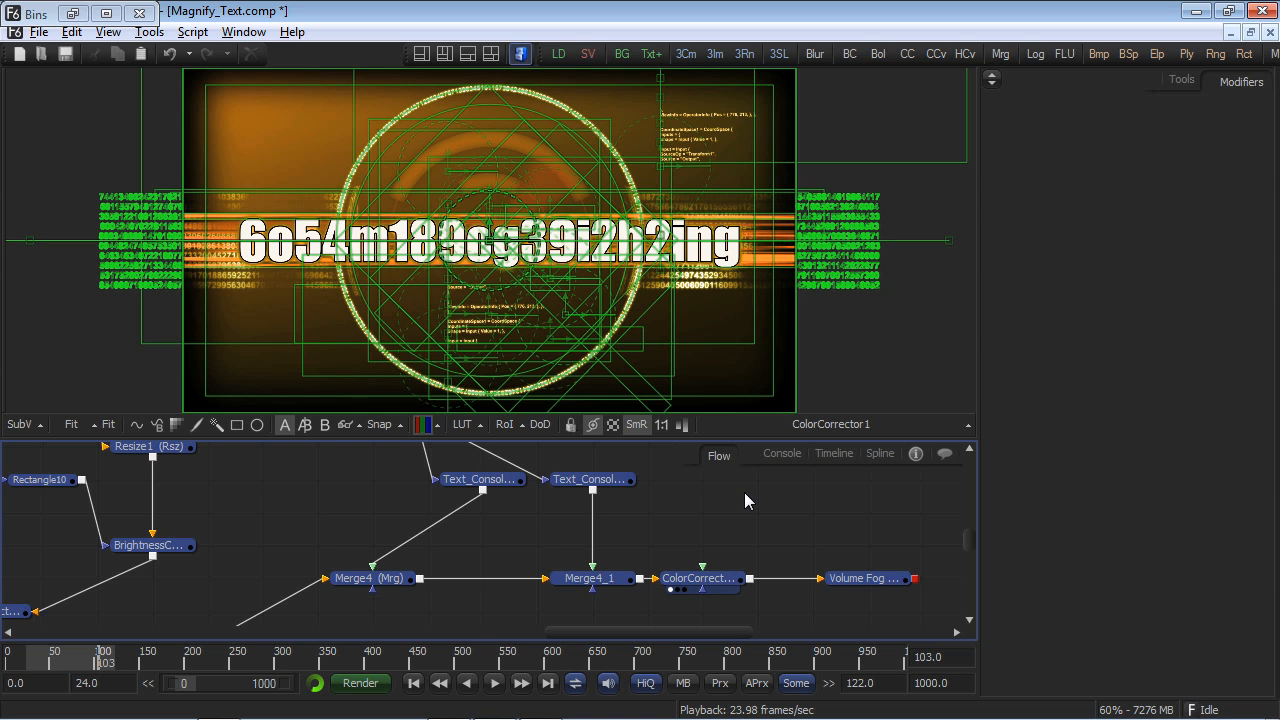
left_click(748, 495)
key("alt+Tab")
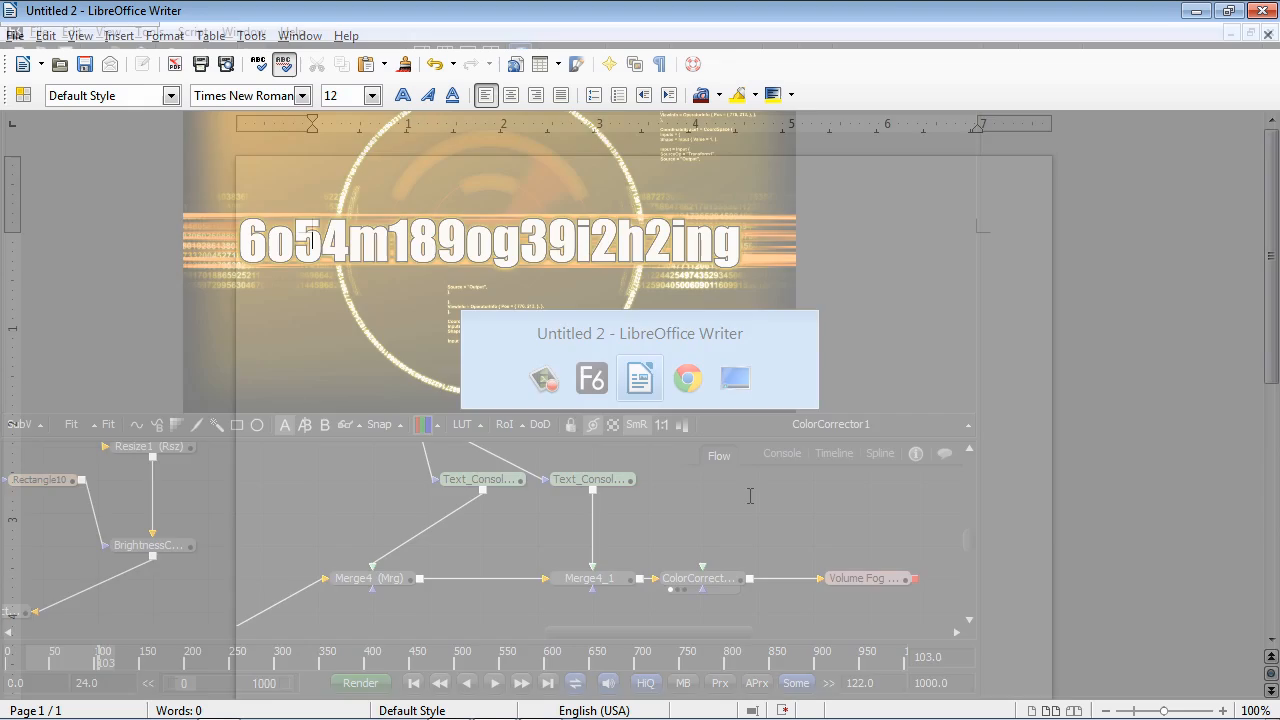
key("ctrl+v")
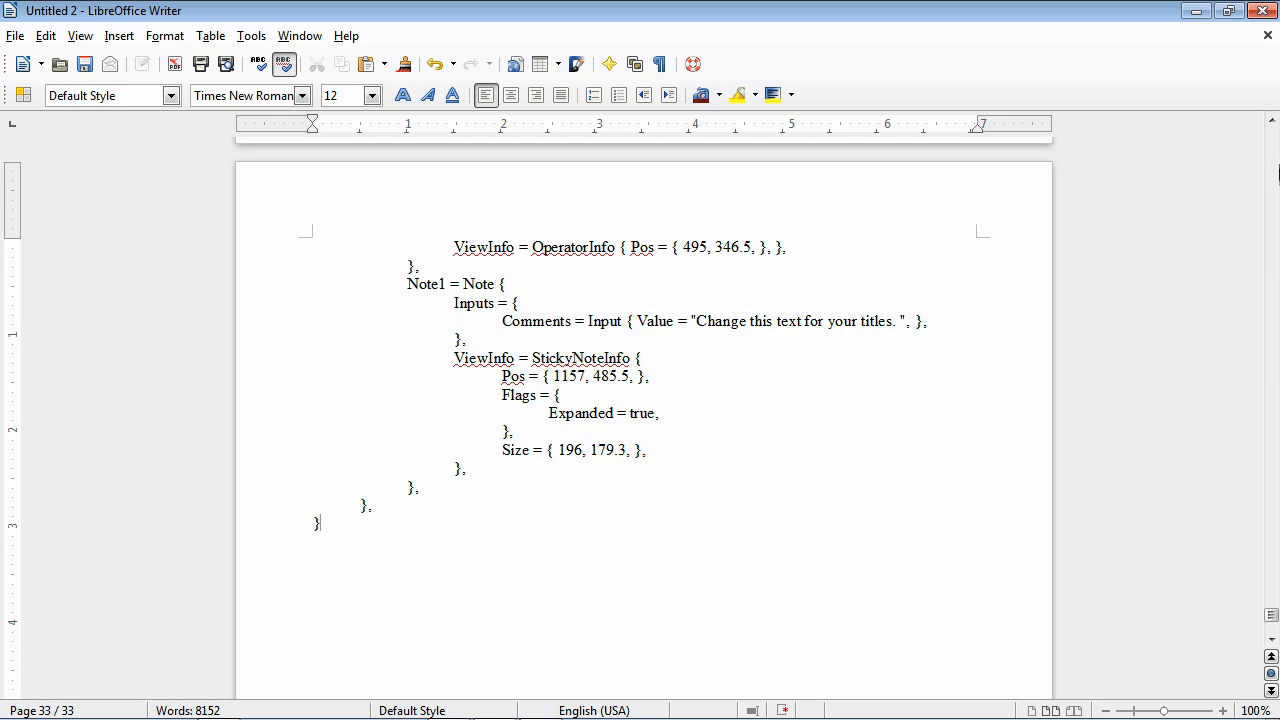
Look through the pasted node text, switch to the Gmail thread on csv batch render help and read the shared node code and reply.
scroll(1273, 167, "up", 20)
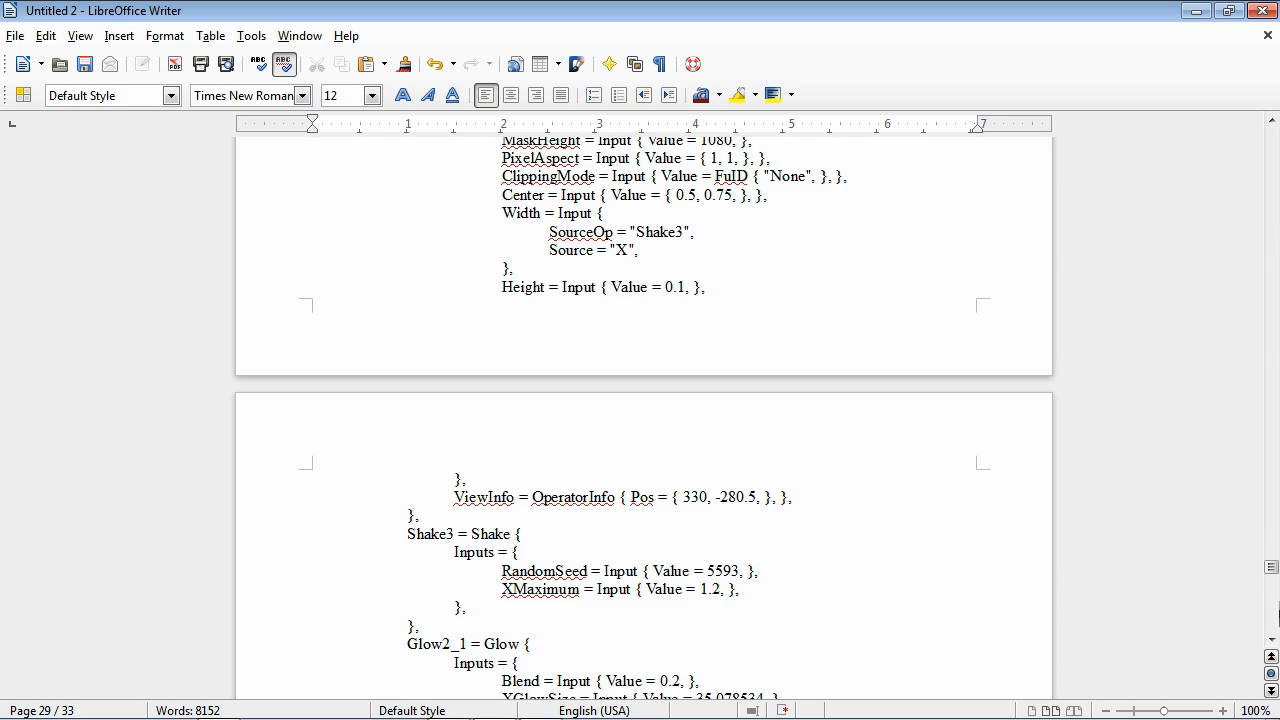
left_click_drag(1275, 588, 1273, 138)
key("alt+Tab")
key("alt+Tab")
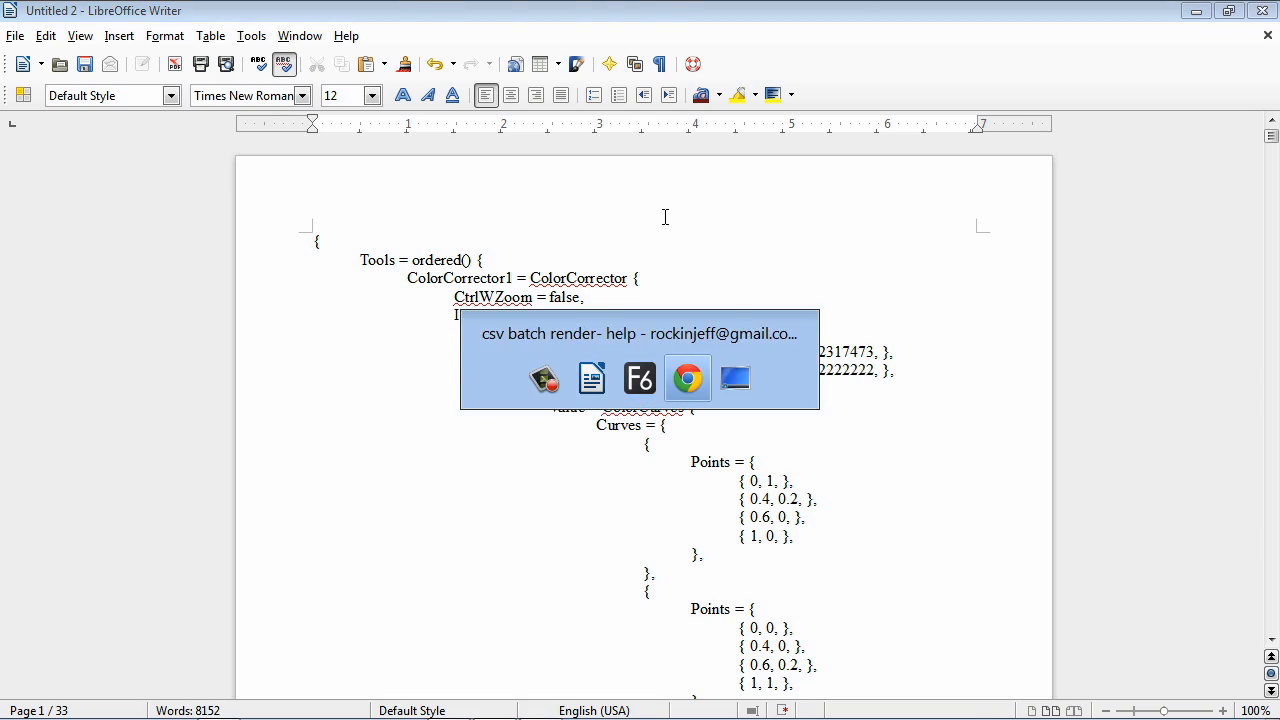
scroll(648, 350, "up", 12)
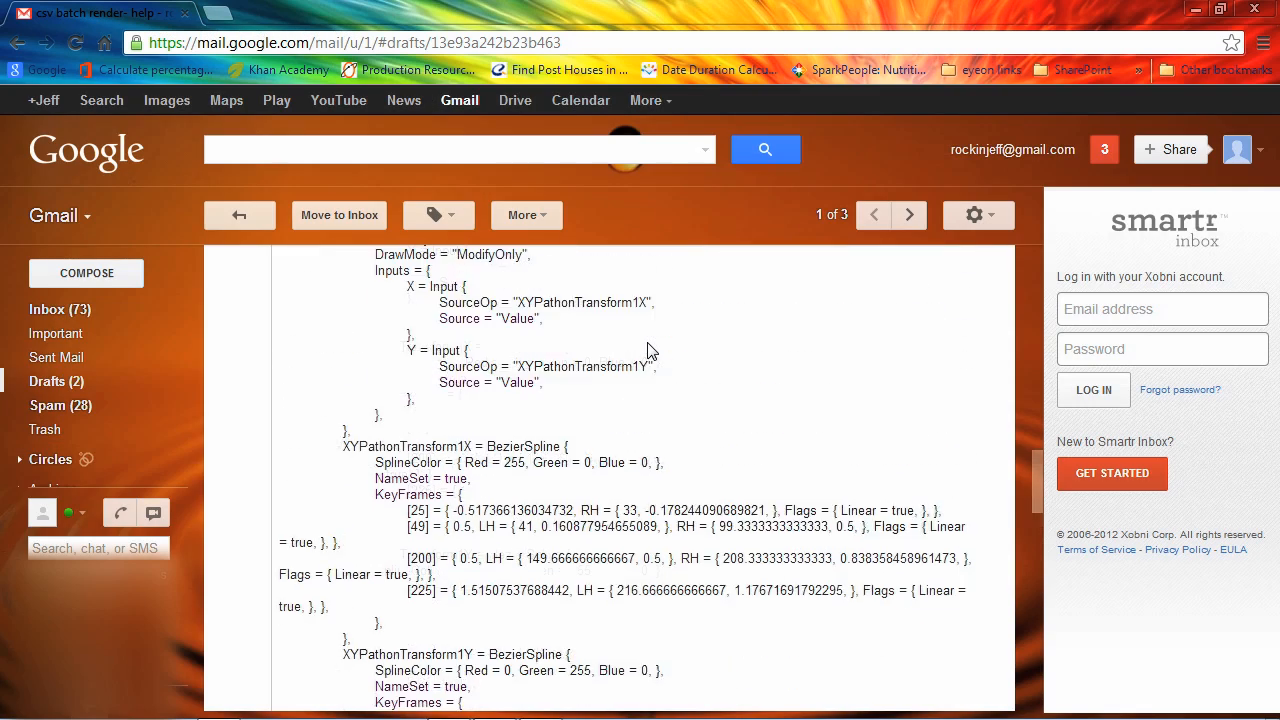
scroll(648, 350, "up", 10)
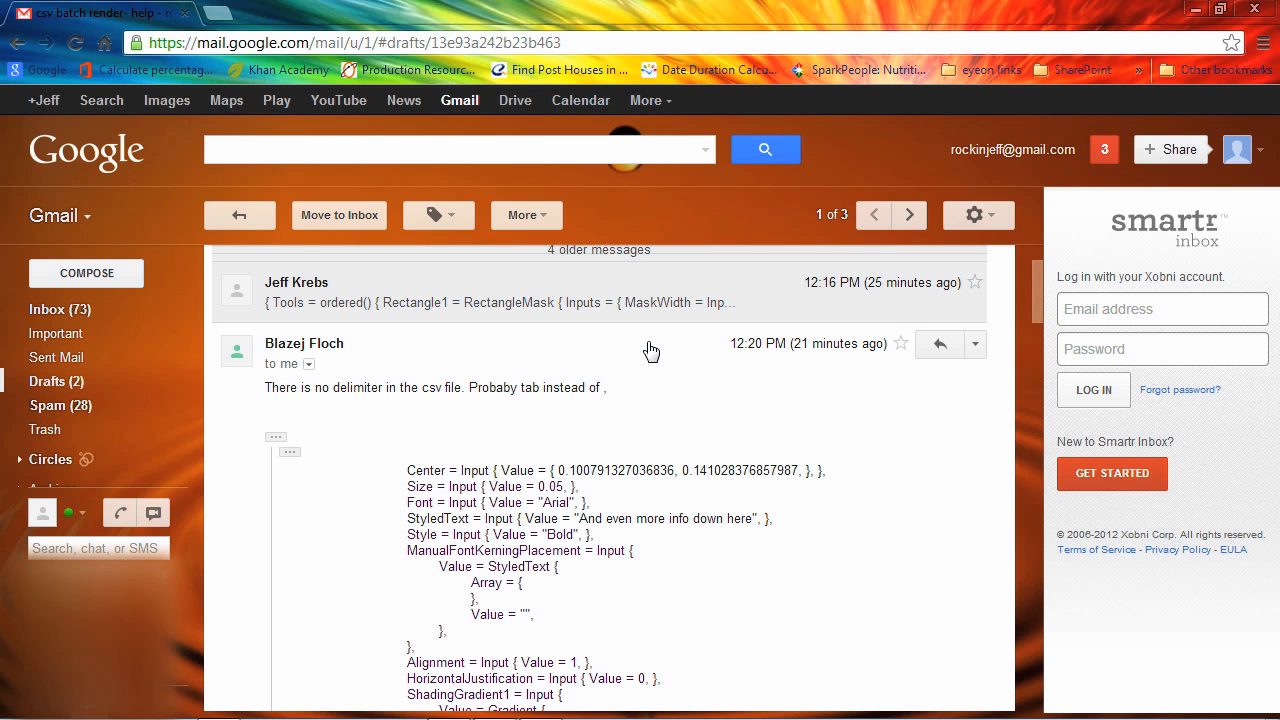
scroll(650, 349, "down", 2)
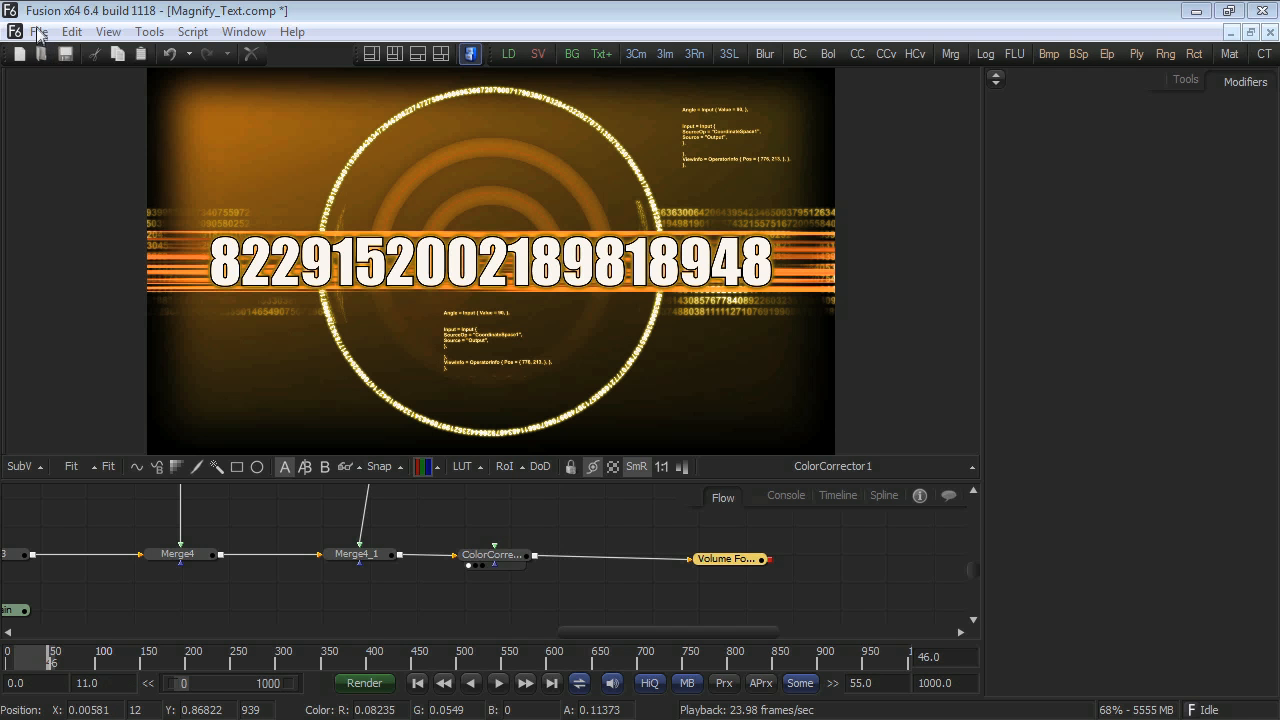
Open the Bins window in Fusion and view the Clips and Compositions folders of the library on localhost.
left_click(38, 32)
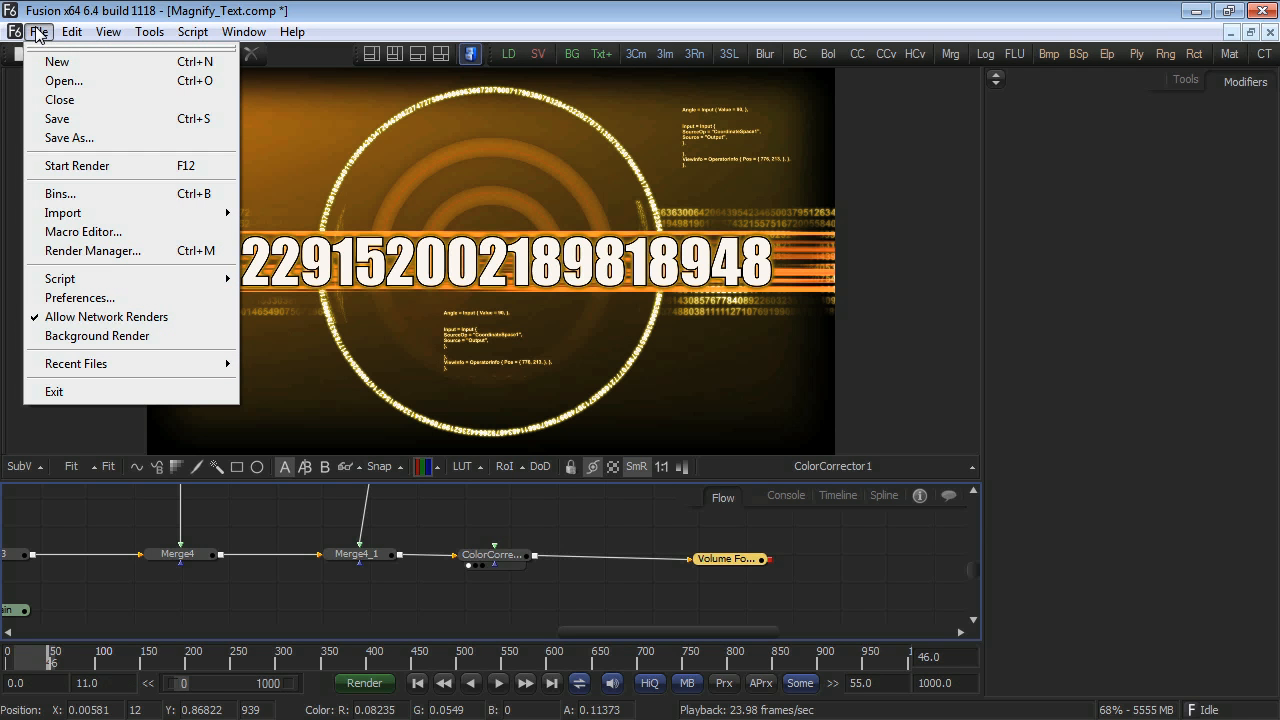
left_click(88, 203)
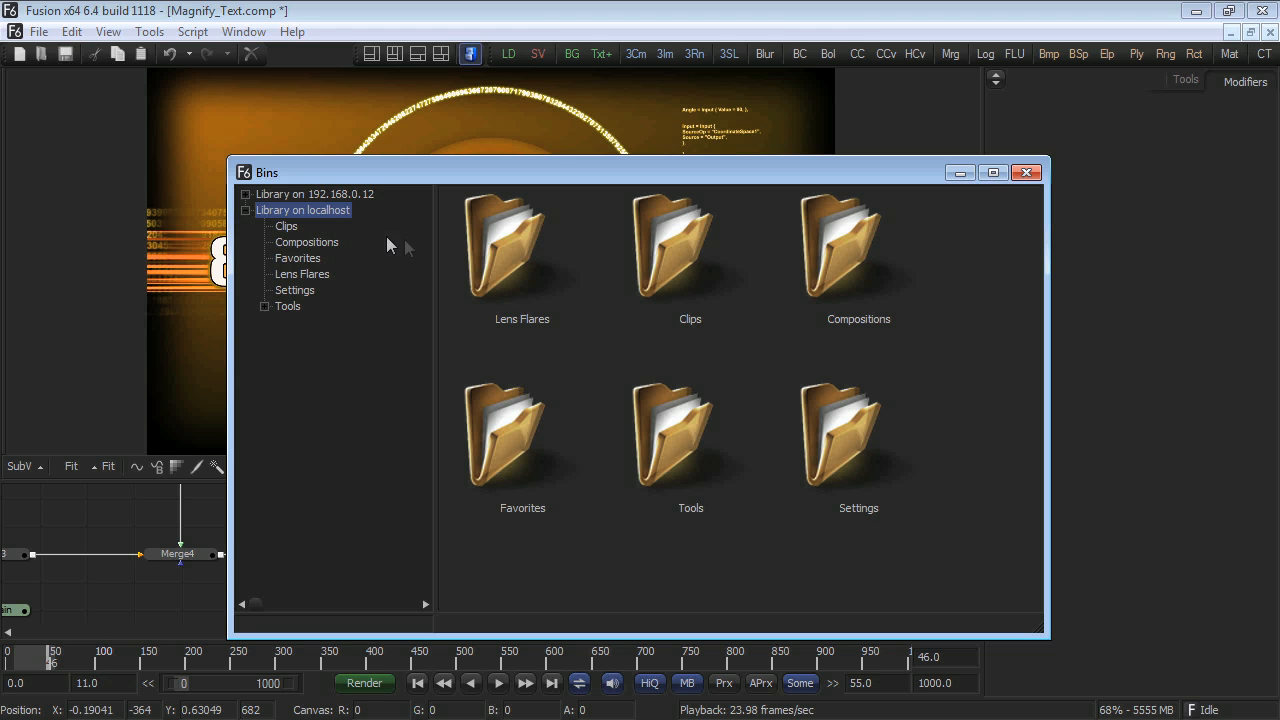
double_click(702, 283)
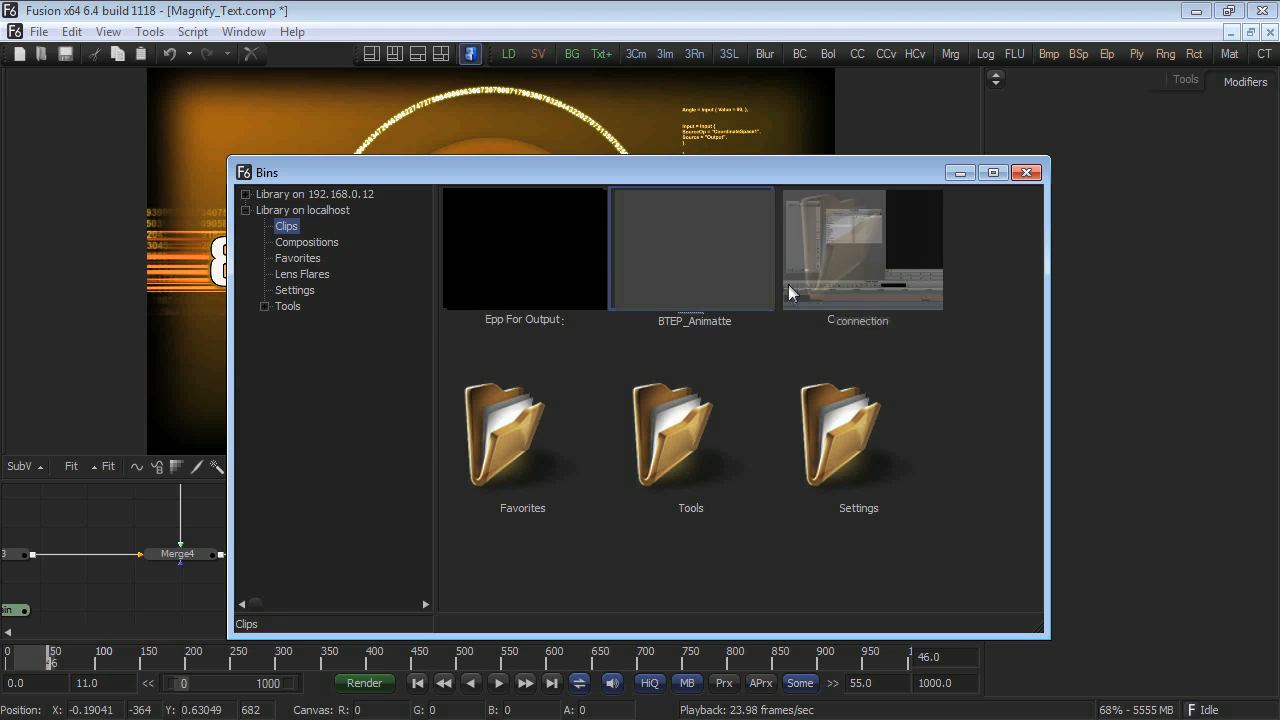
left_click(307, 242)
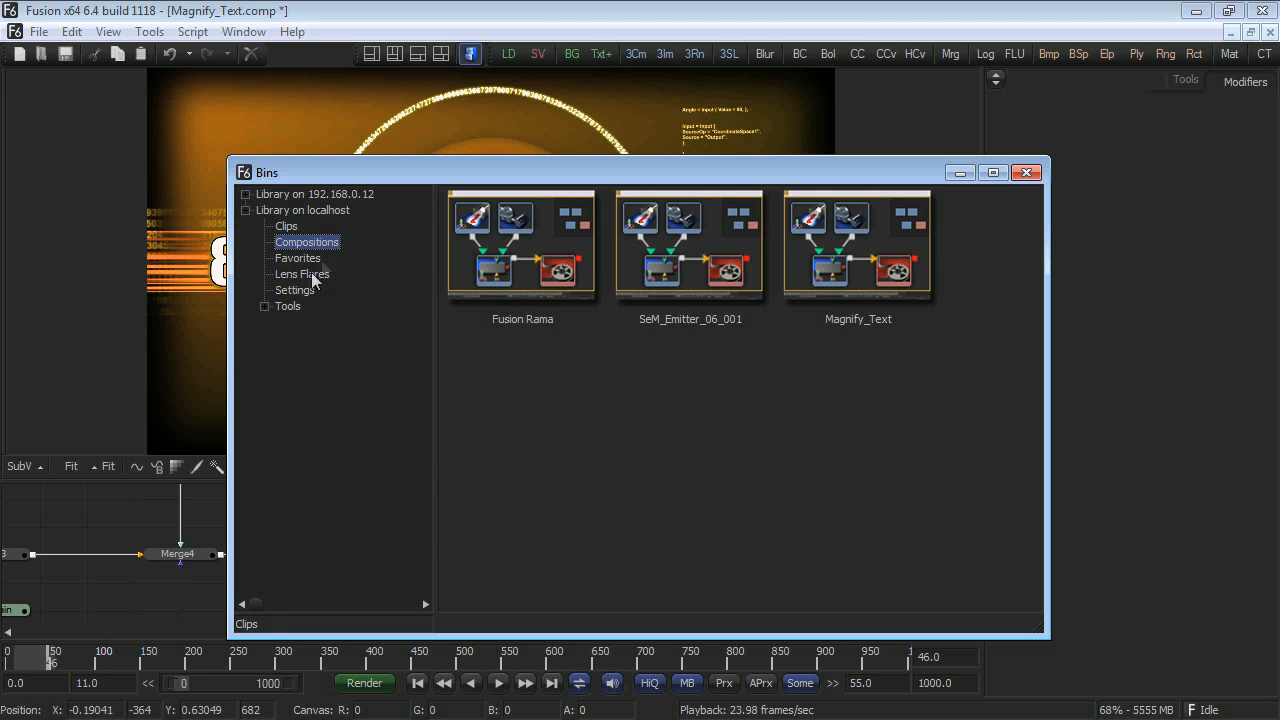
Expand the localhost library's Tools folder and browse its Effect, Deep Pixel, Composite, Blur, 3D and Particles categories.
left_click(277, 311)
left_click(265, 307)
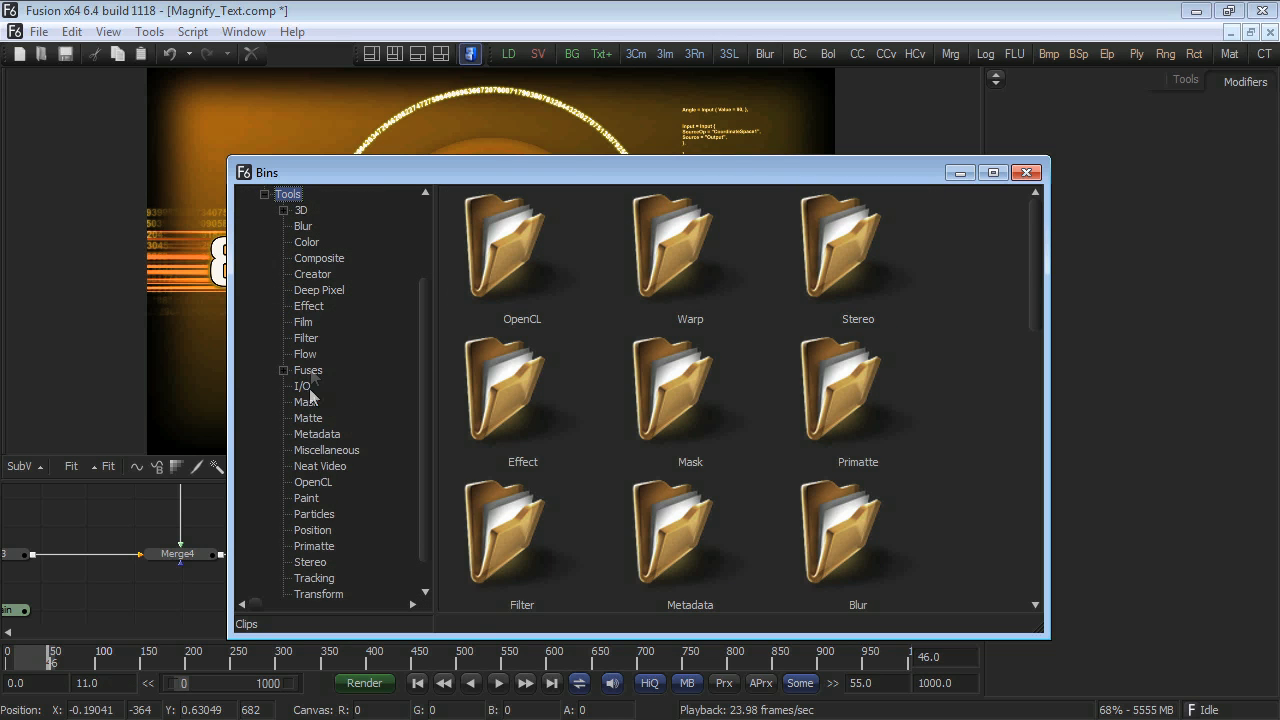
left_click(305, 306)
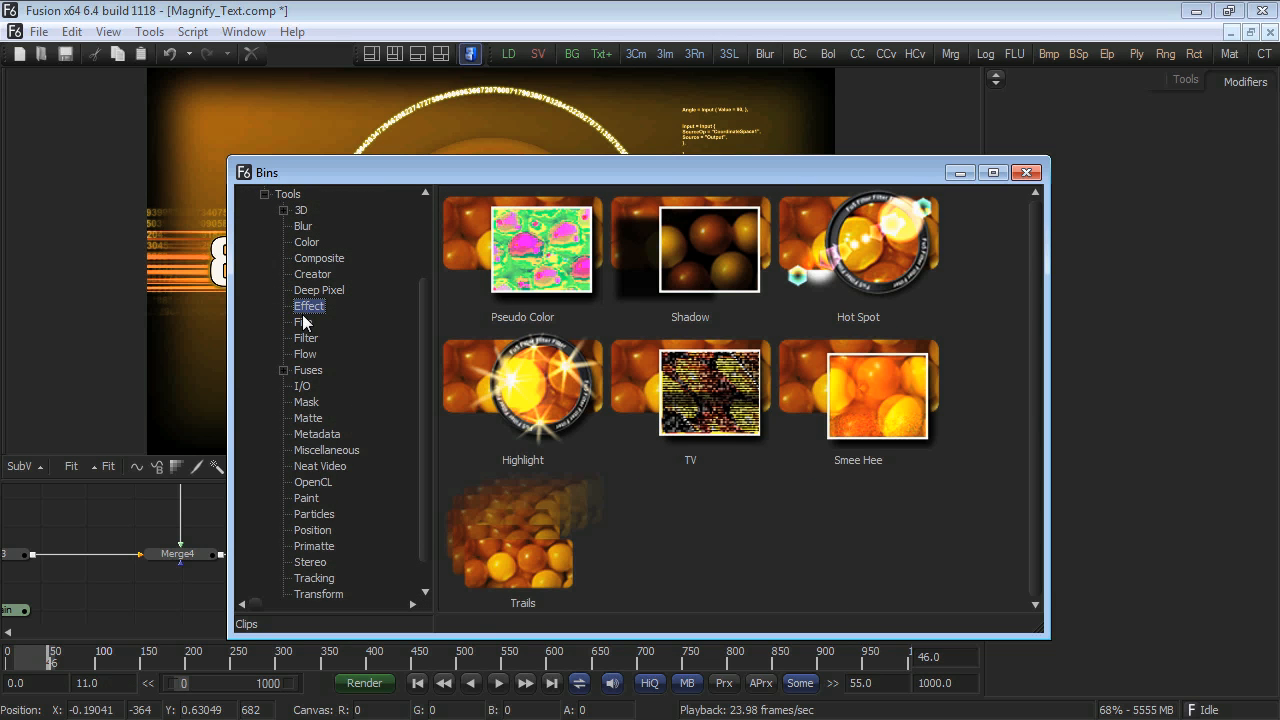
left_click(315, 290)
left_click(315, 258)
left_click(303, 228)
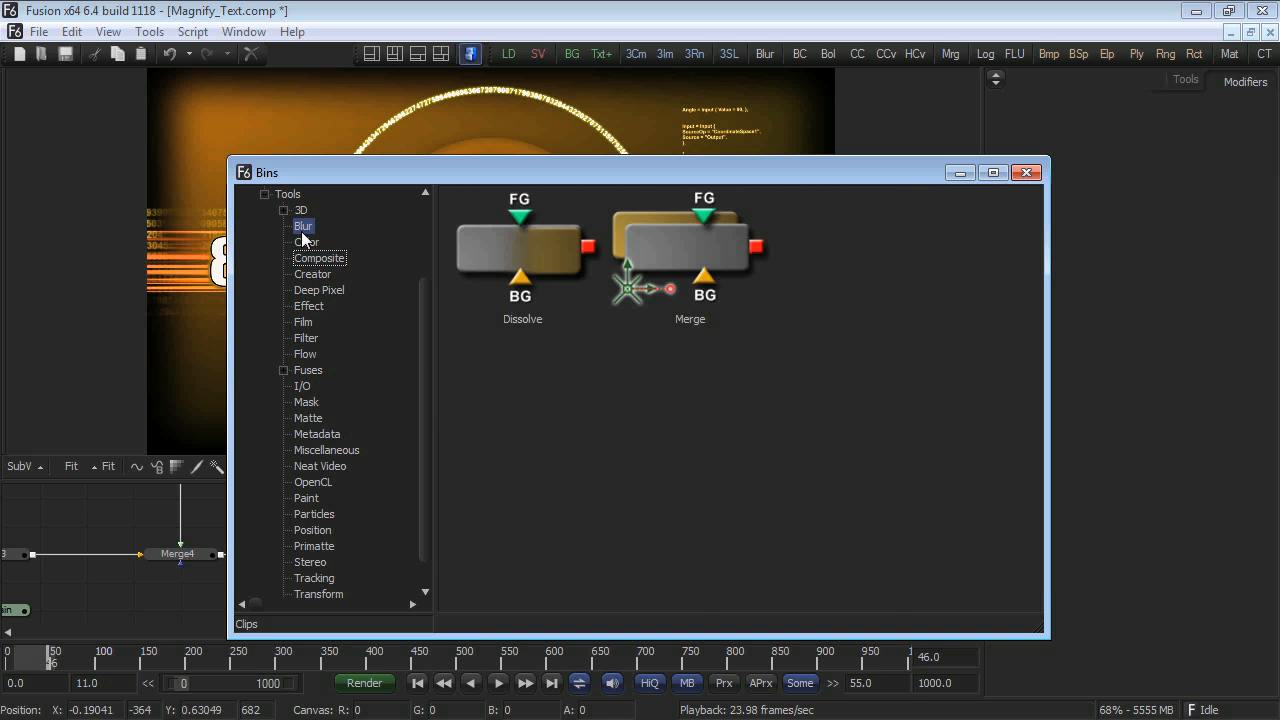
left_click(300, 210)
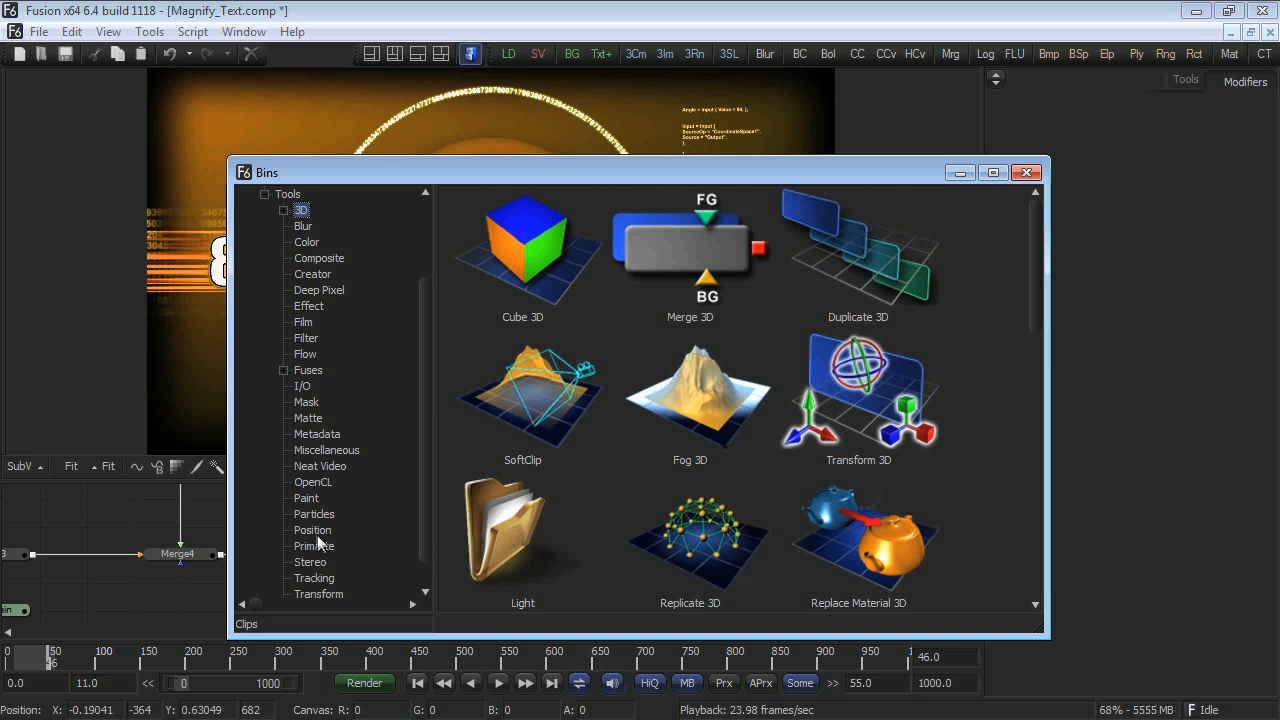
left_click(315, 514)
Expand the library on 192.168.0.12, show its Lens Flares bin and maximize the Bins window.
left_click(791, 297)
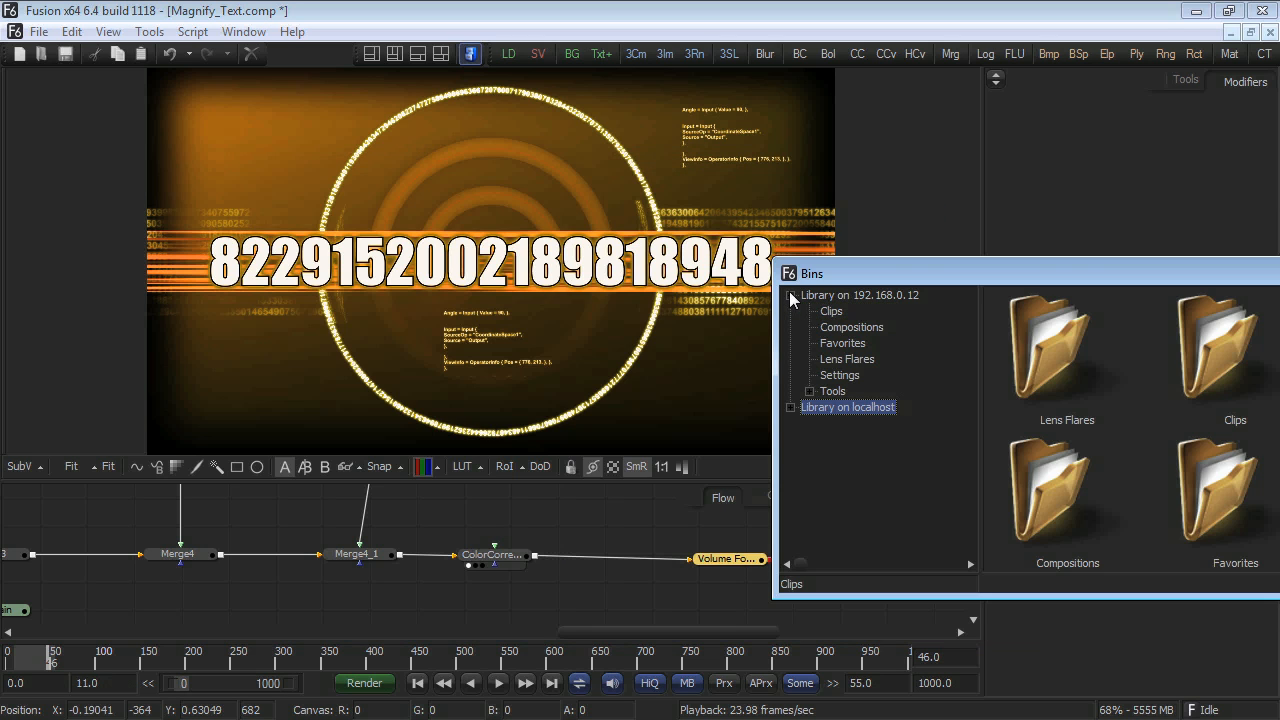
left_click(836, 362)
left_click_drag(908, 279, 337, 188)
double_click(337, 188)
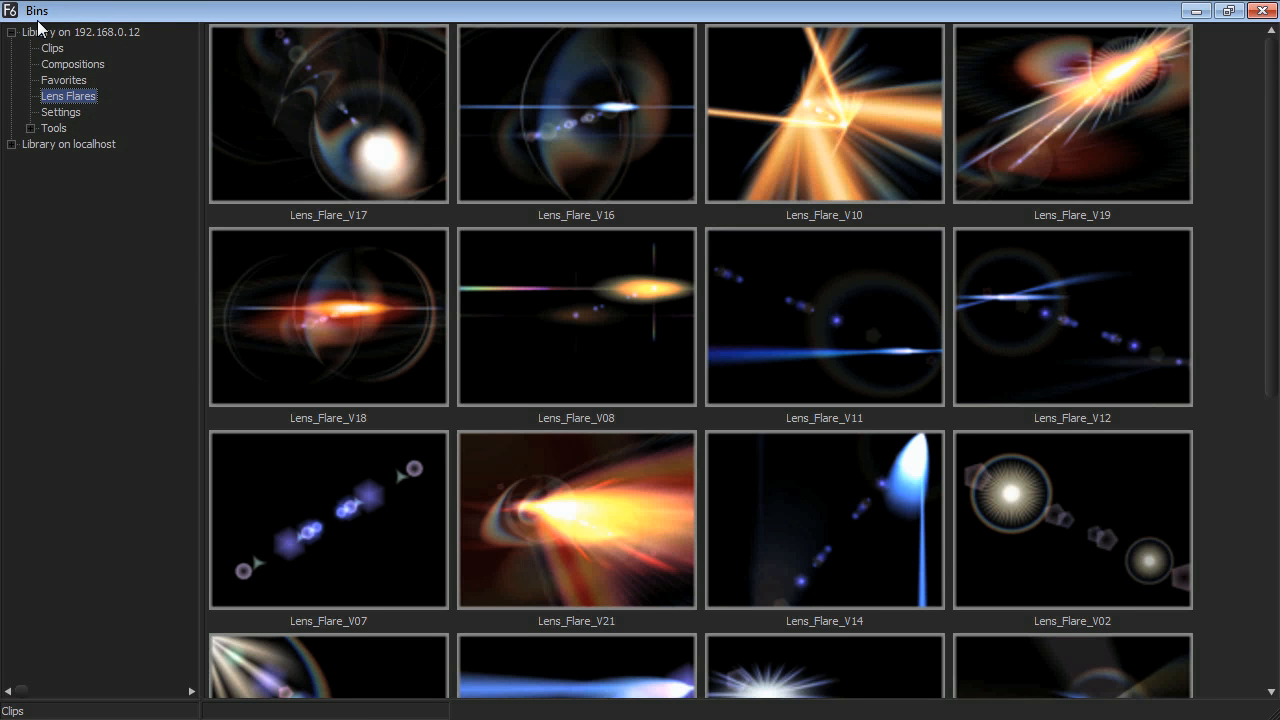
Insert Lens_Flare_V19 from the Lens Flares bin after the ColorCorrector node and move the flare centre to the image's upper-right area.
double_click(357, 11)
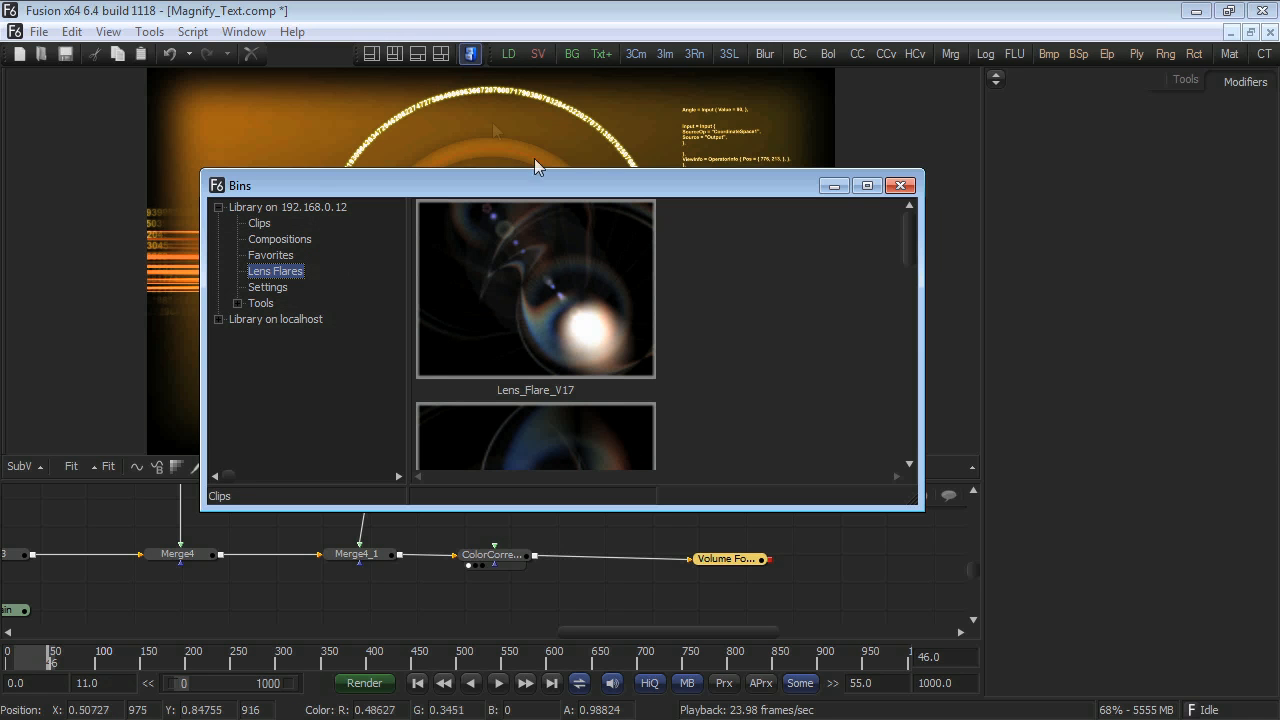
left_click_drag(910, 240, 886, 358)
left_click_drag(514, 390, 600, 566)
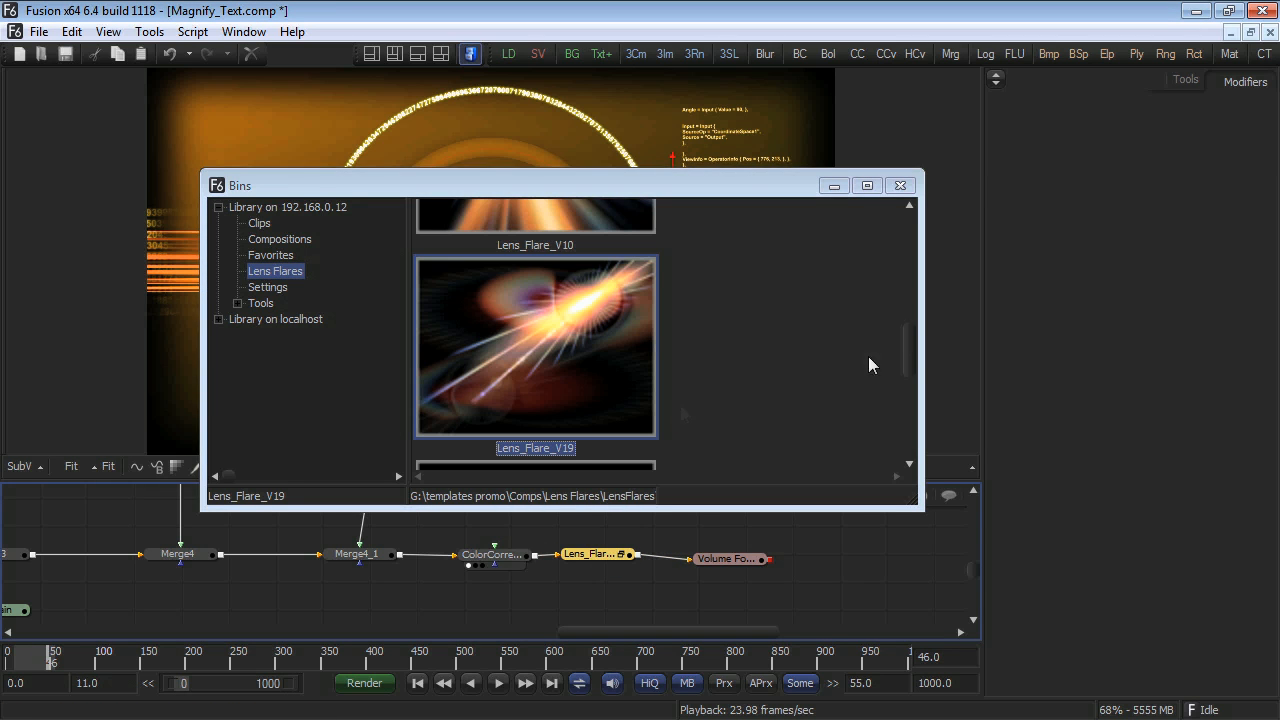
left_click(900, 185)
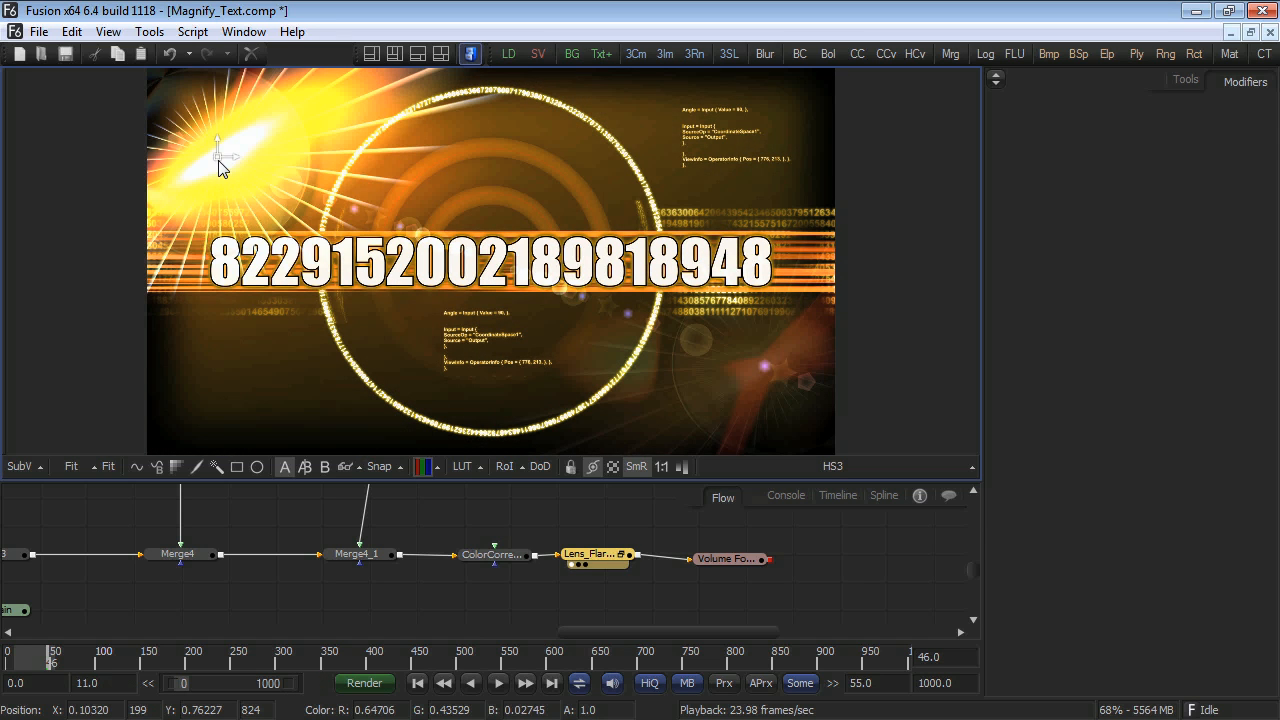
left_click_drag(220, 165, 696, 141)
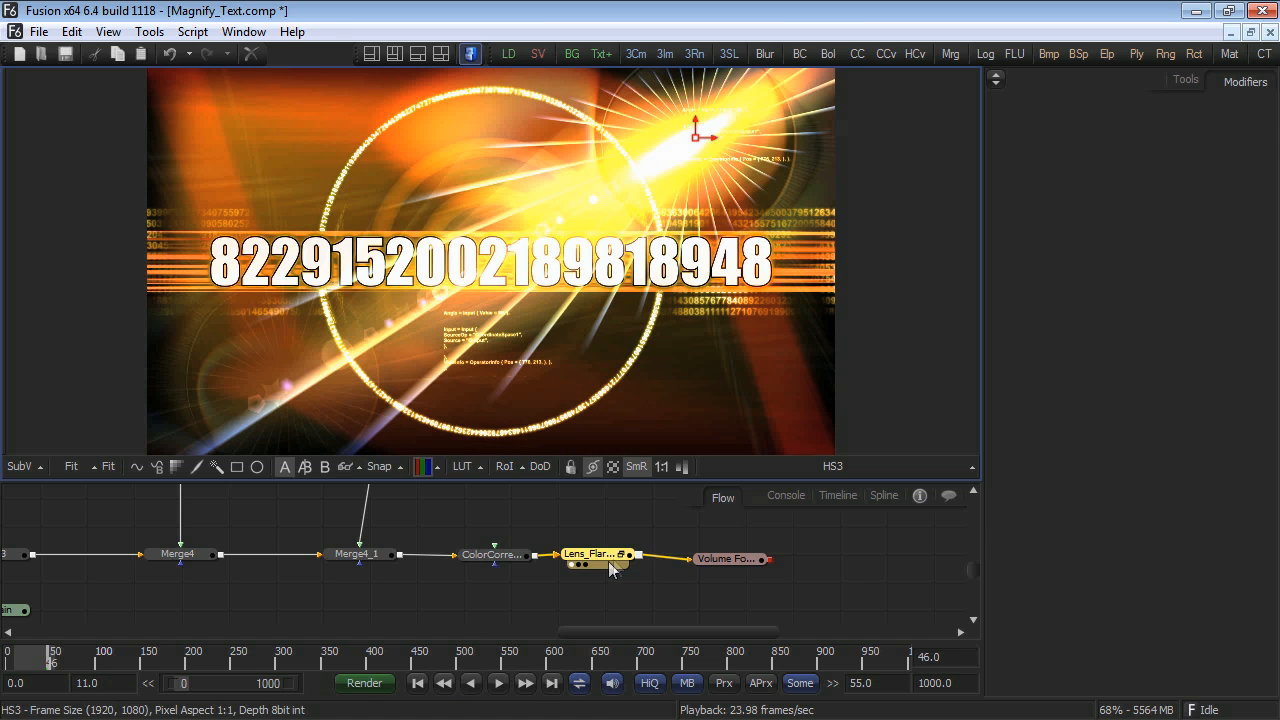
left_click(617, 566)
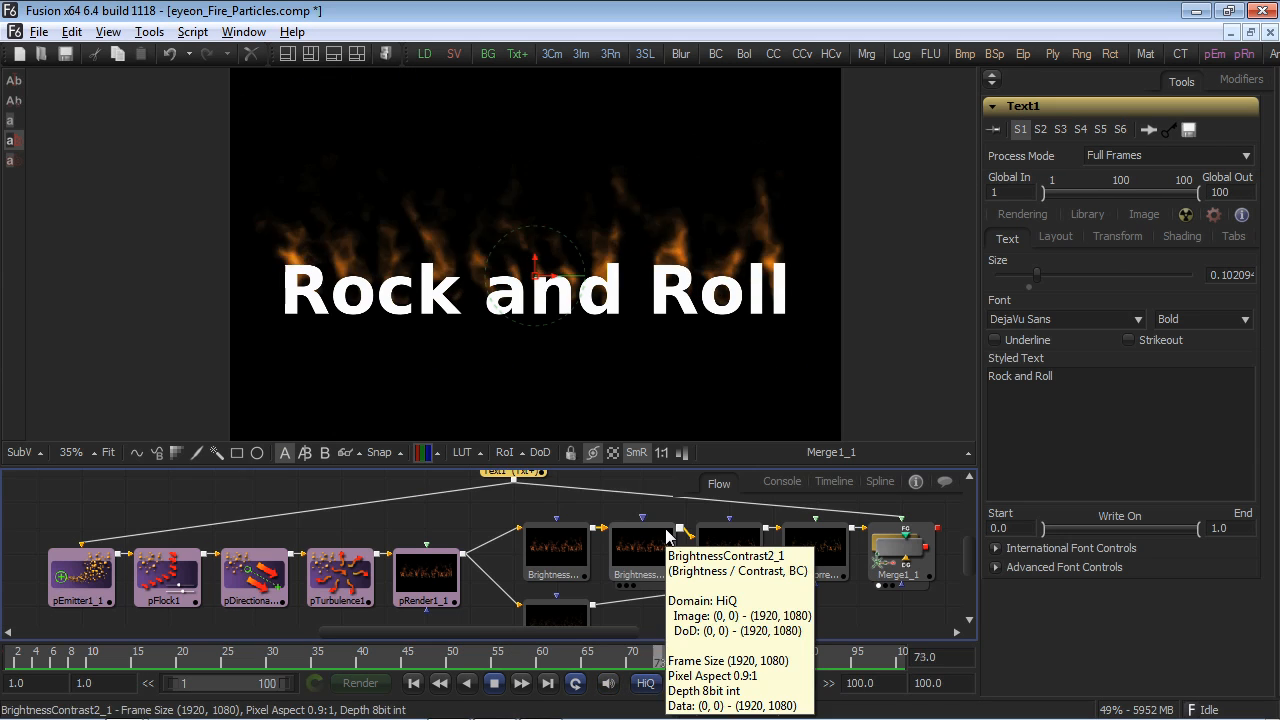
left_click(338, 575)
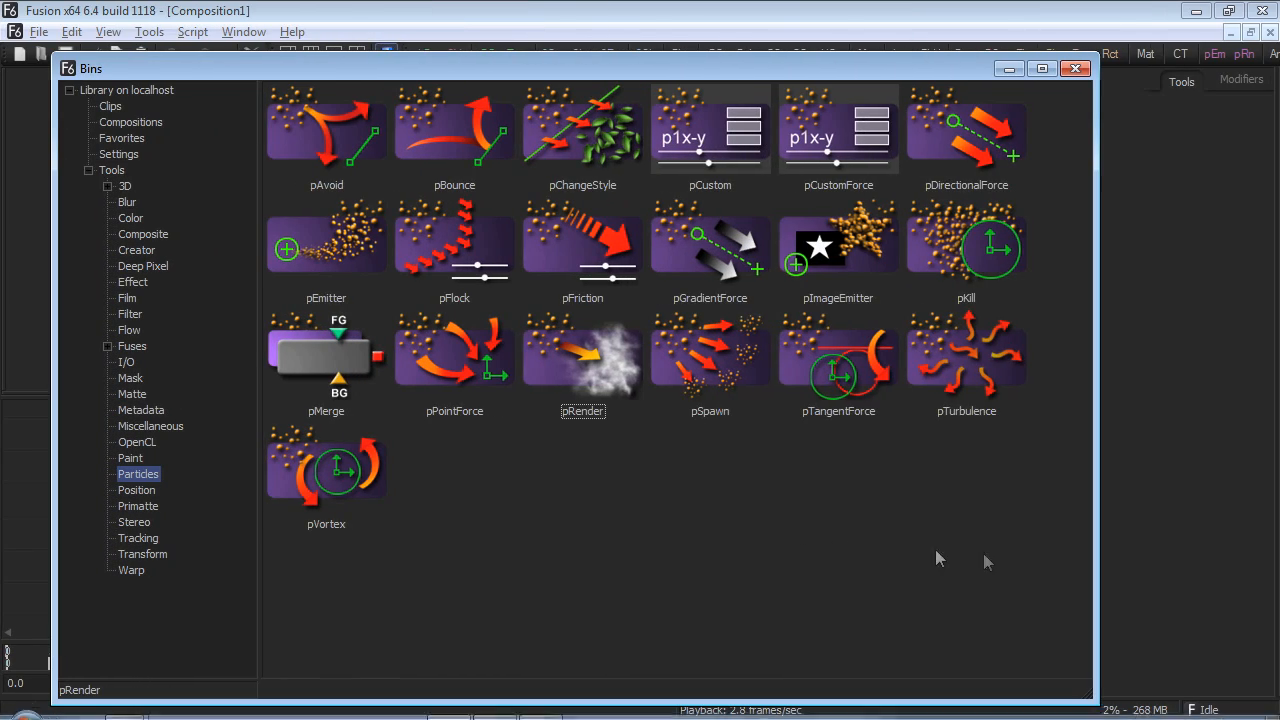
left_click_drag(1030, 554, 264, 82)
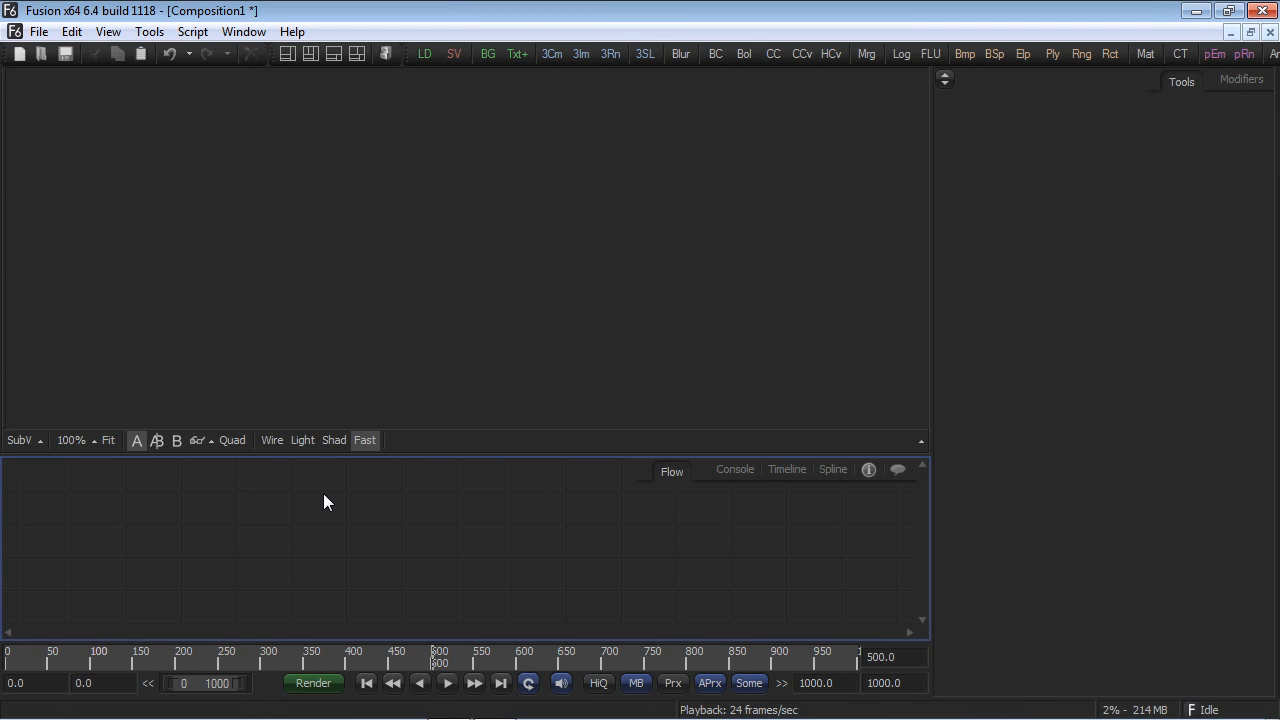
Add a pEmitter connected to a pRender in the empty composition, view the pRender node and show the emitter's settings.
left_click(1214, 56)
left_click(1242, 54)
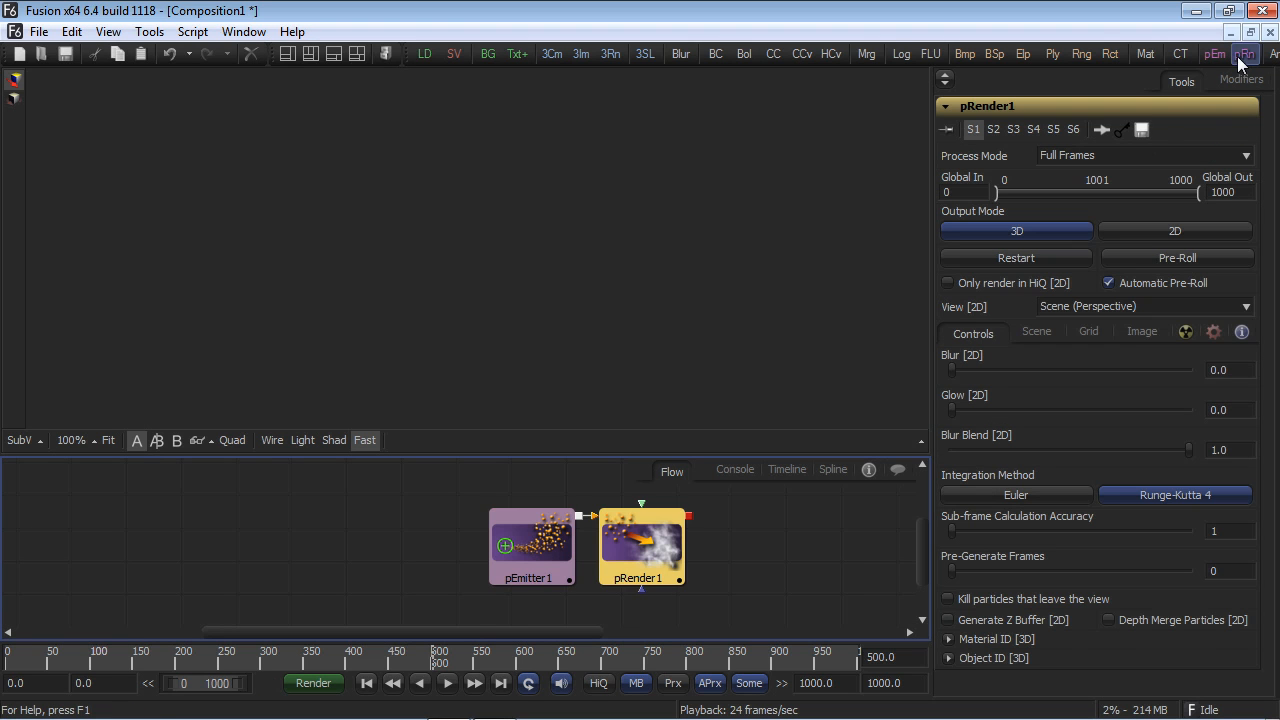
left_click_drag(482, 562, 266, 551)
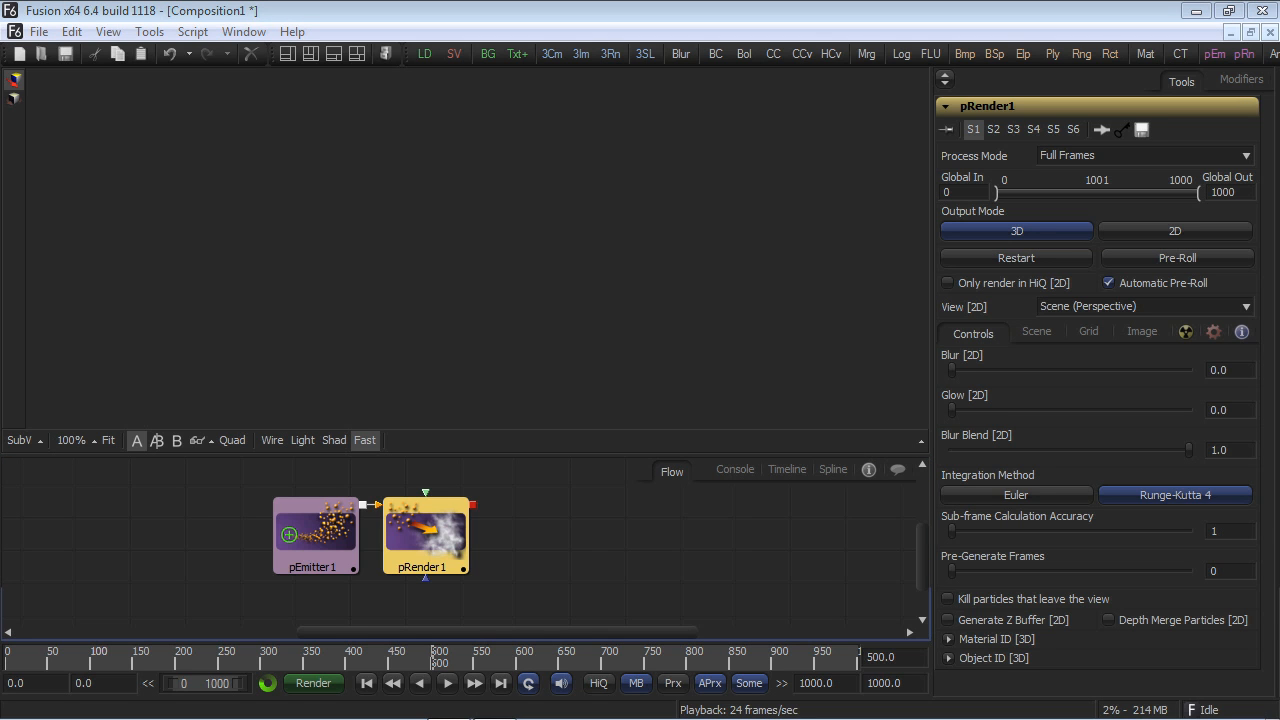
key("1")
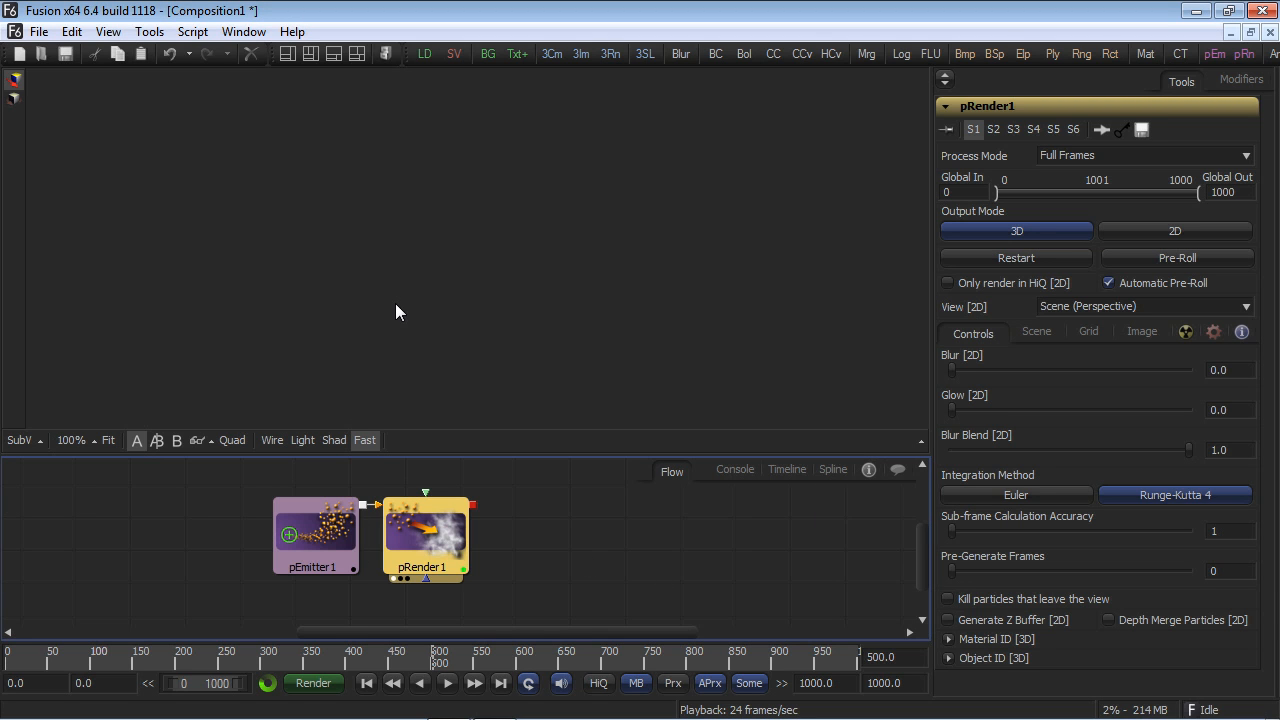
left_click(310, 545)
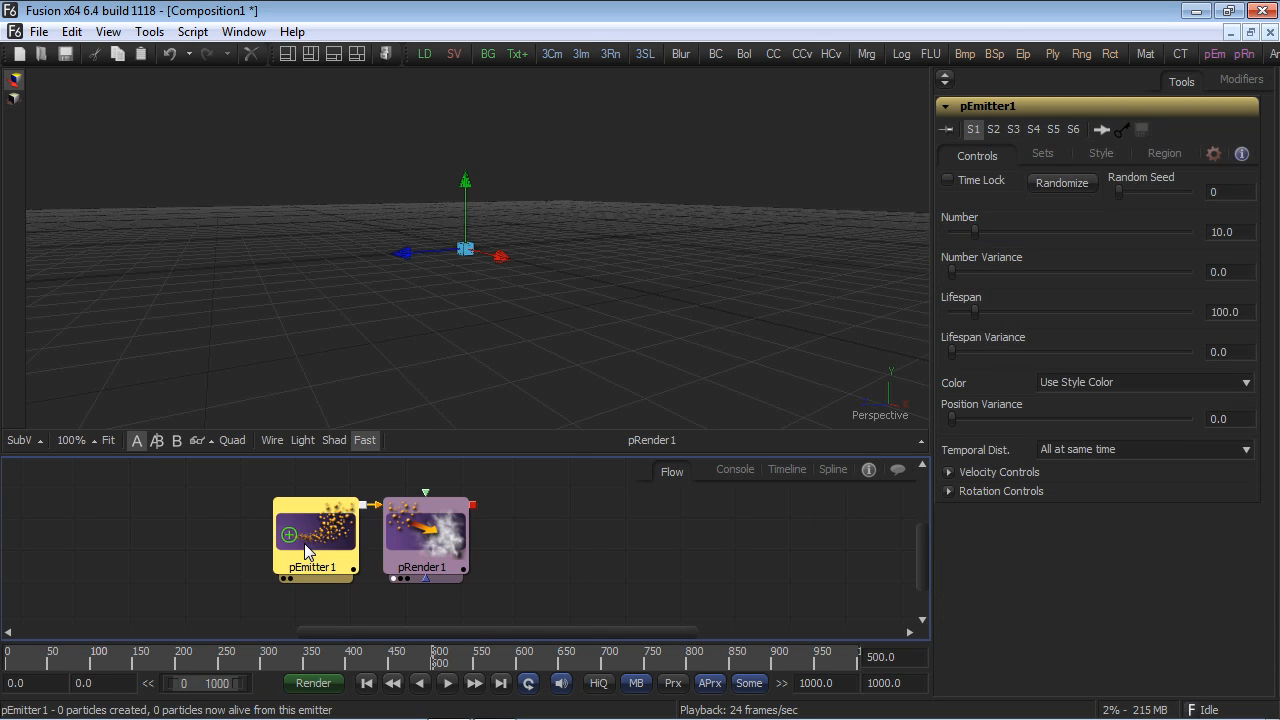
left_click_drag(545, 579, 643, 585)
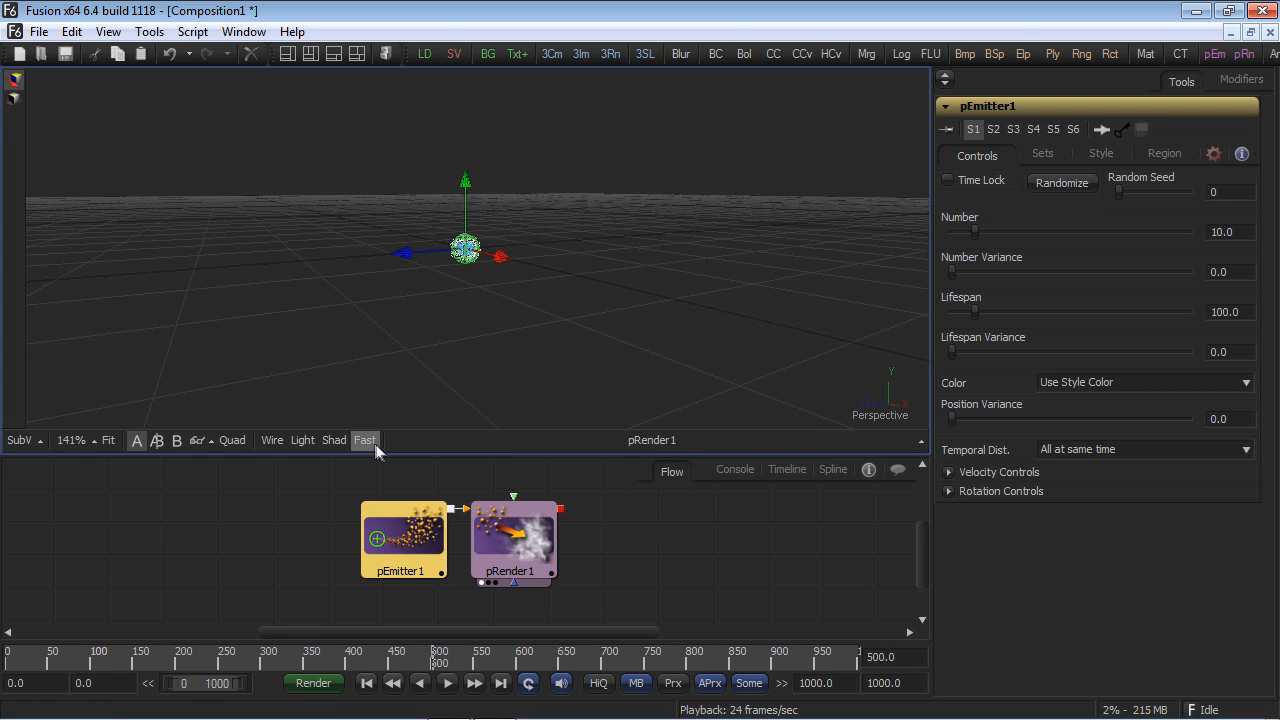
left_click_drag(670, 541, 646, 552)
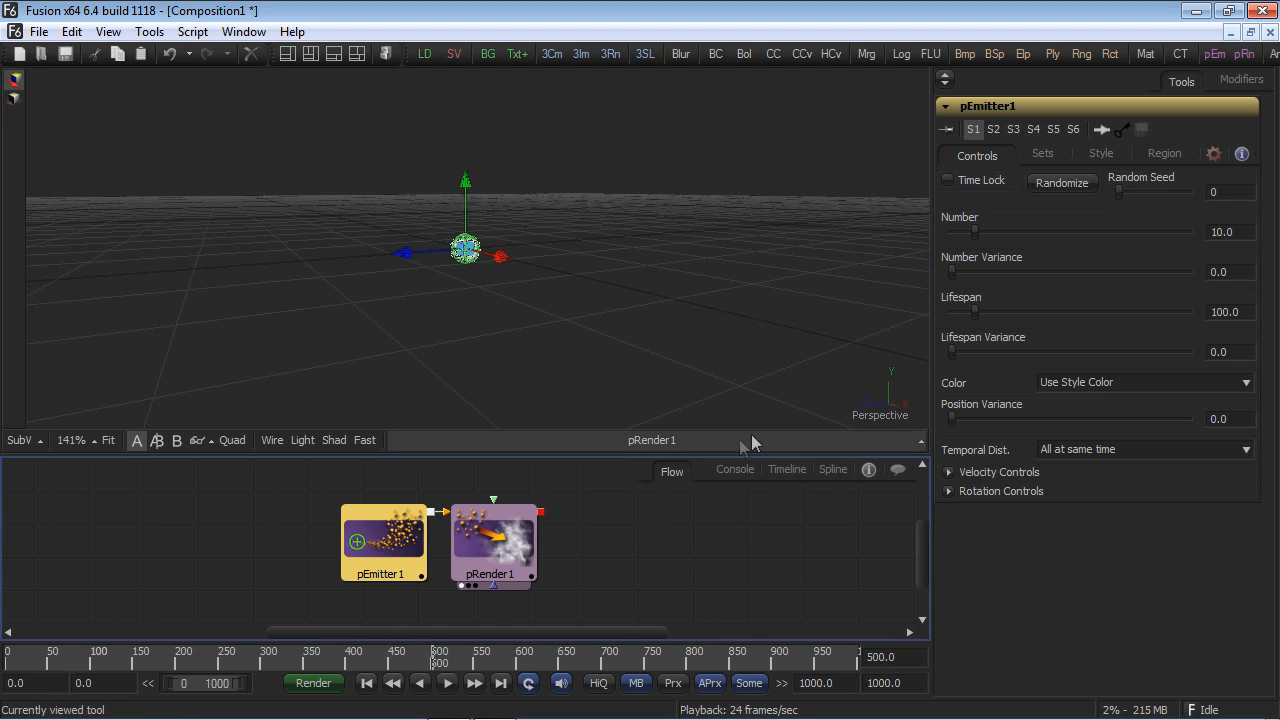
Set the emitter's Velocity to 0.05 and Velocity Variance to 0.1, and play back the particles.
left_click(949, 472)
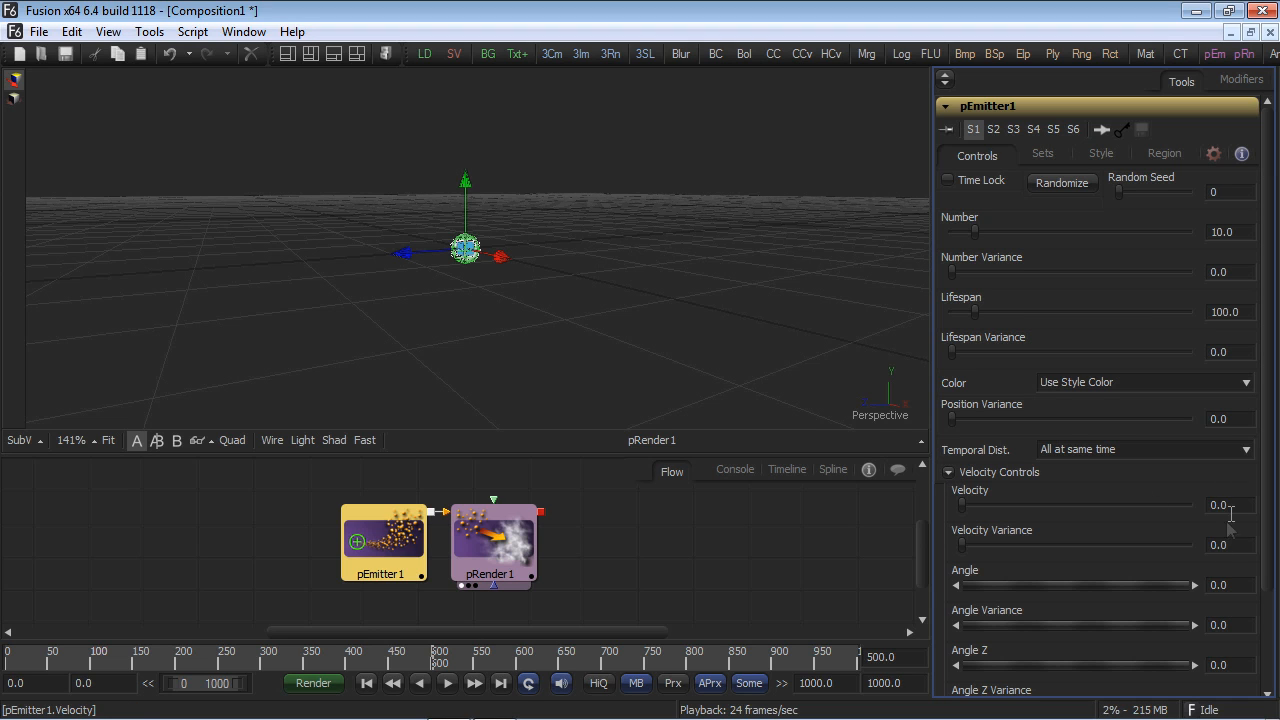
left_click(1231, 506)
type("0")
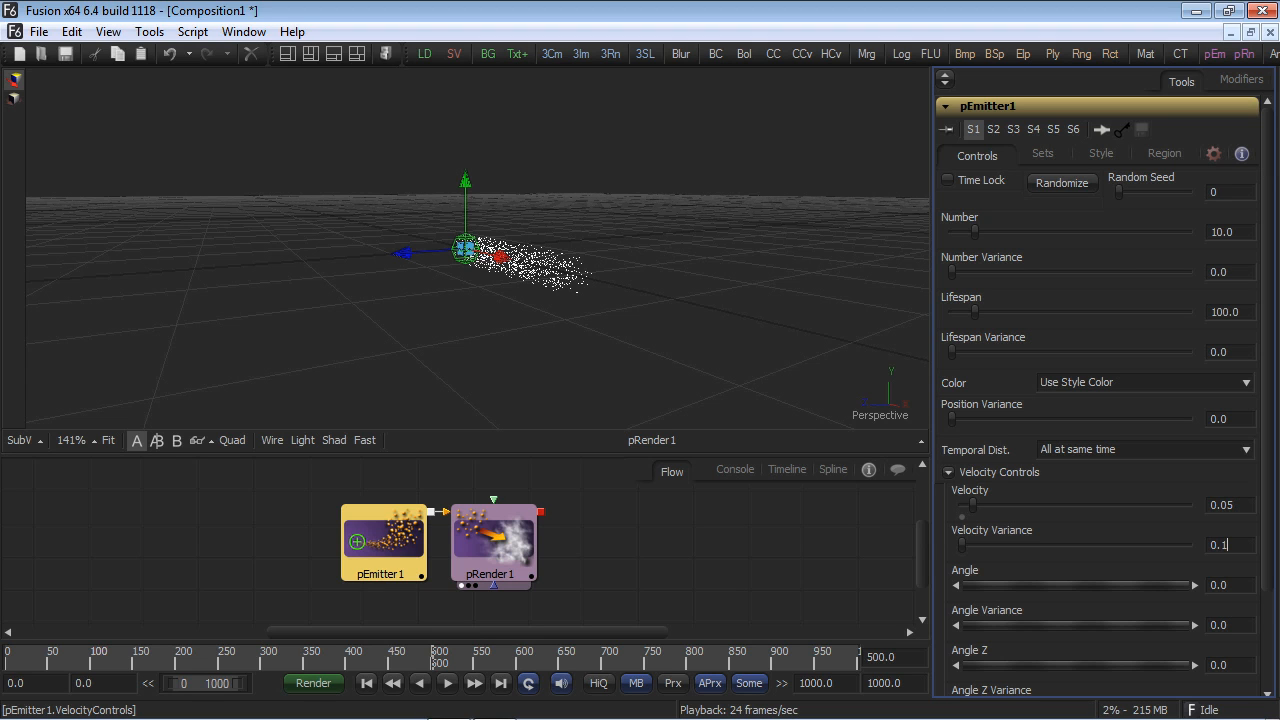
left_click(624, 541)
key("space")
key("space")
Set the emitter's Angle Variance to 360 and preview the particle spread in playback.
left_click(1046, 626)
left_click_drag(1243, 624, 1098, 582)
type("360")
key("Tab")
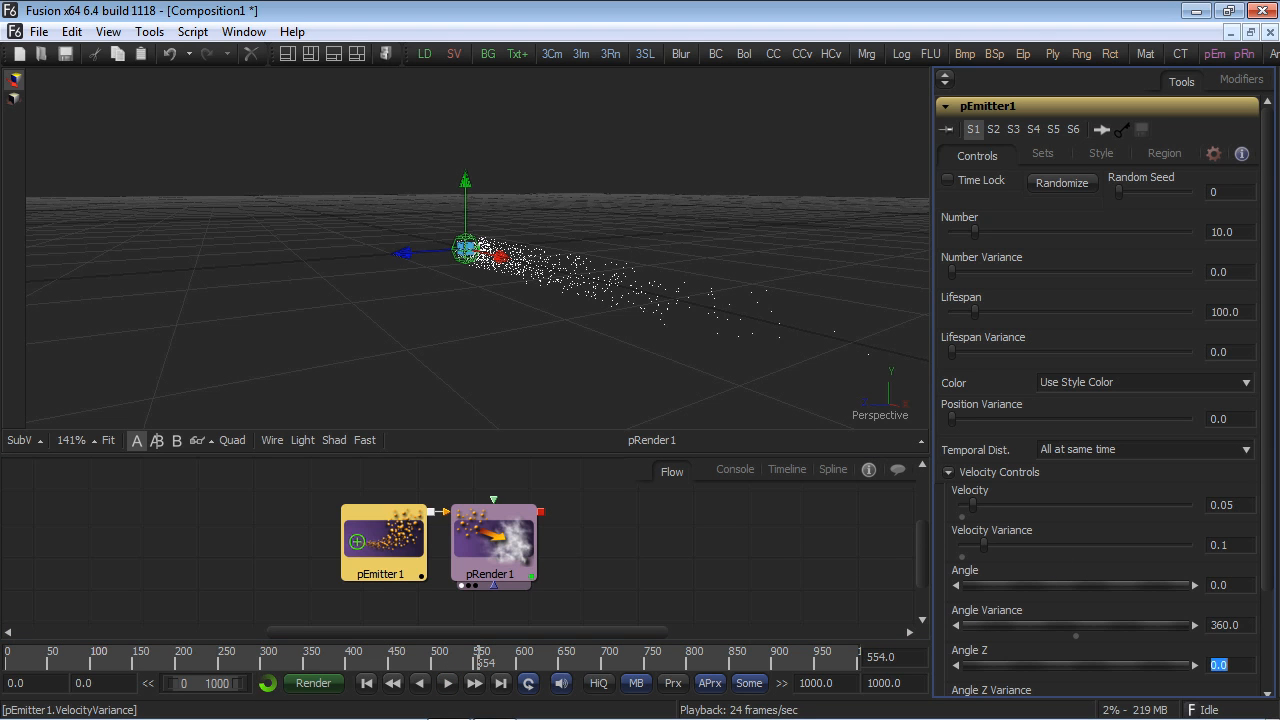
left_click(798, 596)
key("space")
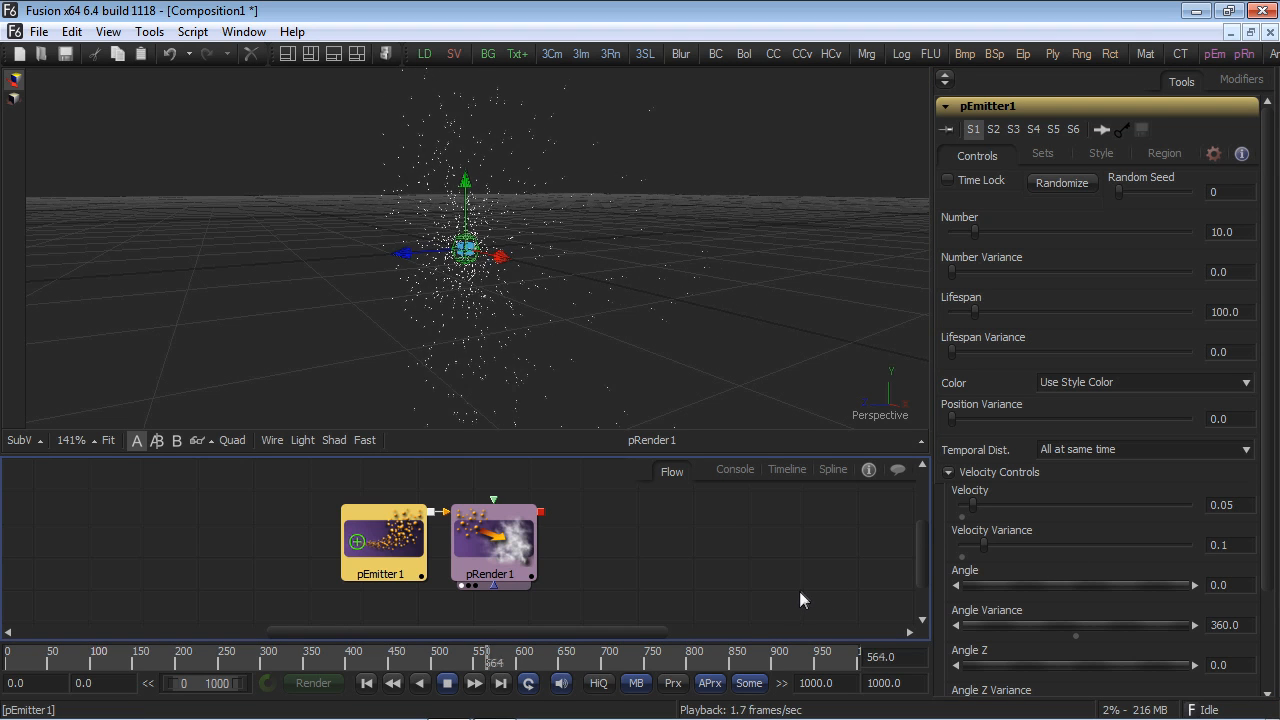
key("space")
Change the particle style to Blob with Size 0.3 and Size Variance 0.2, and preview the result in playback.
left_click(1105, 153)
left_click(1070, 184)
left_click(1073, 226)
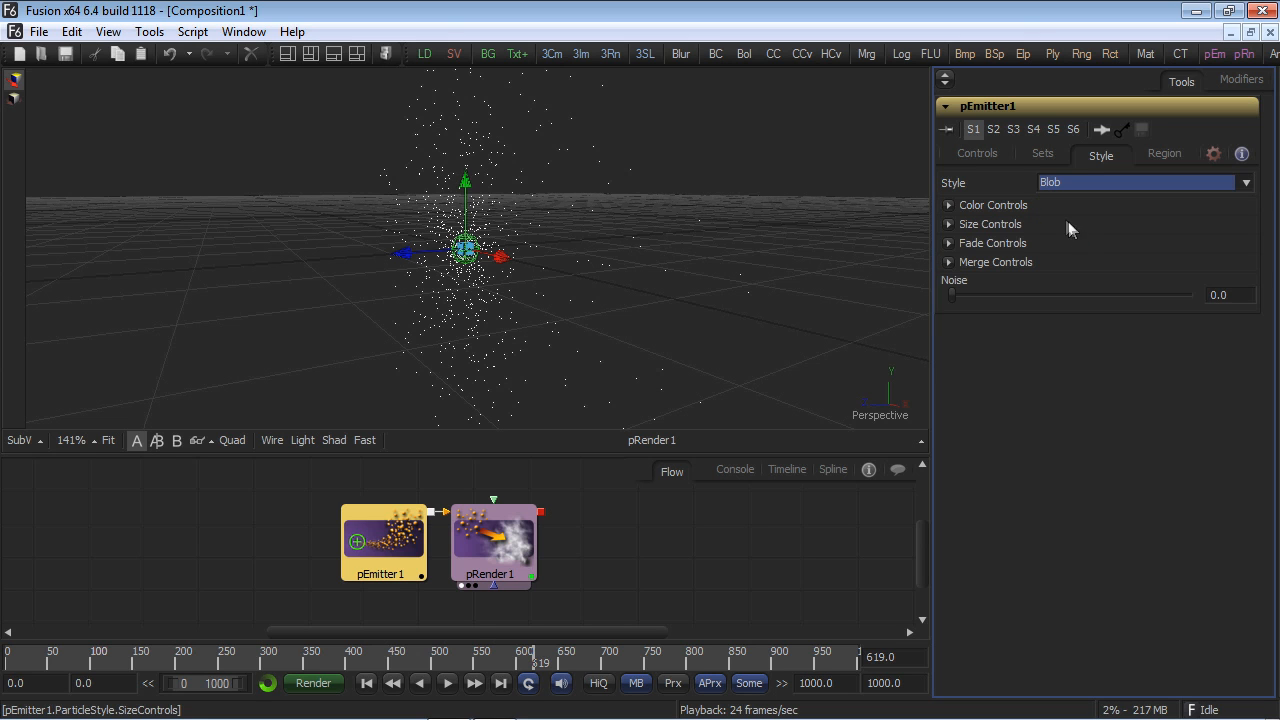
left_click(948, 224)
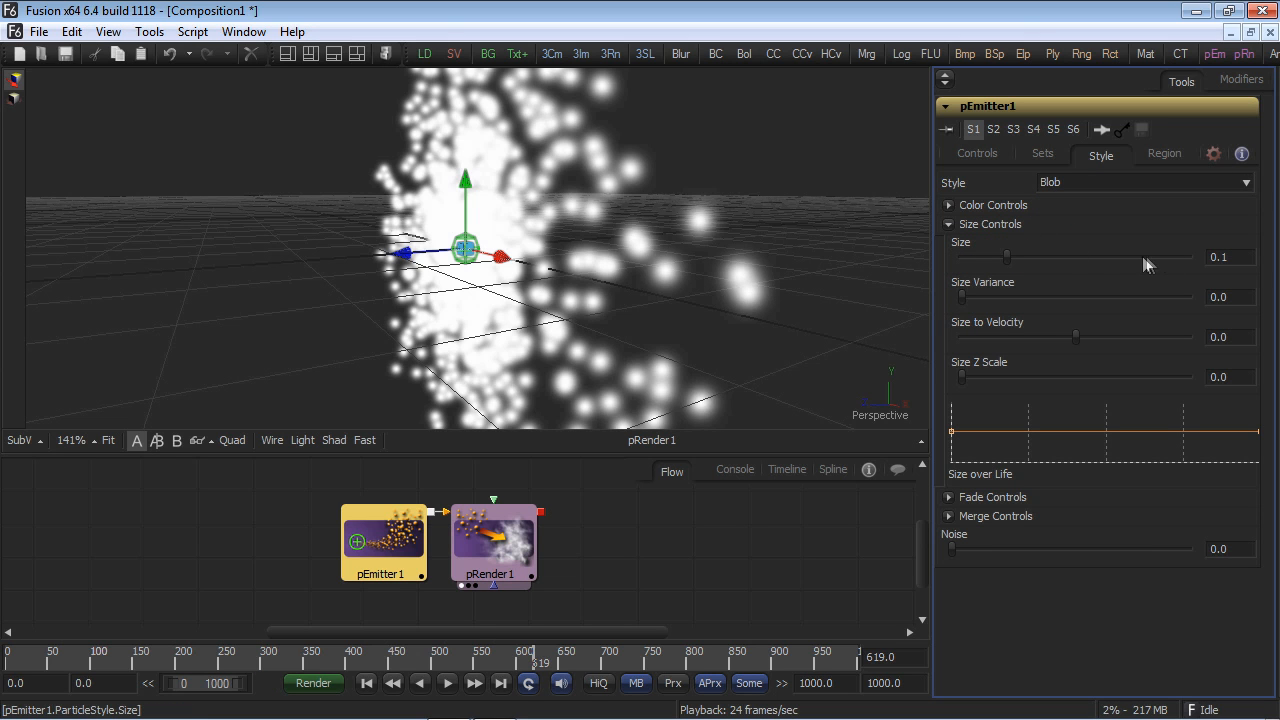
left_click(1240, 256)
type("0.2")
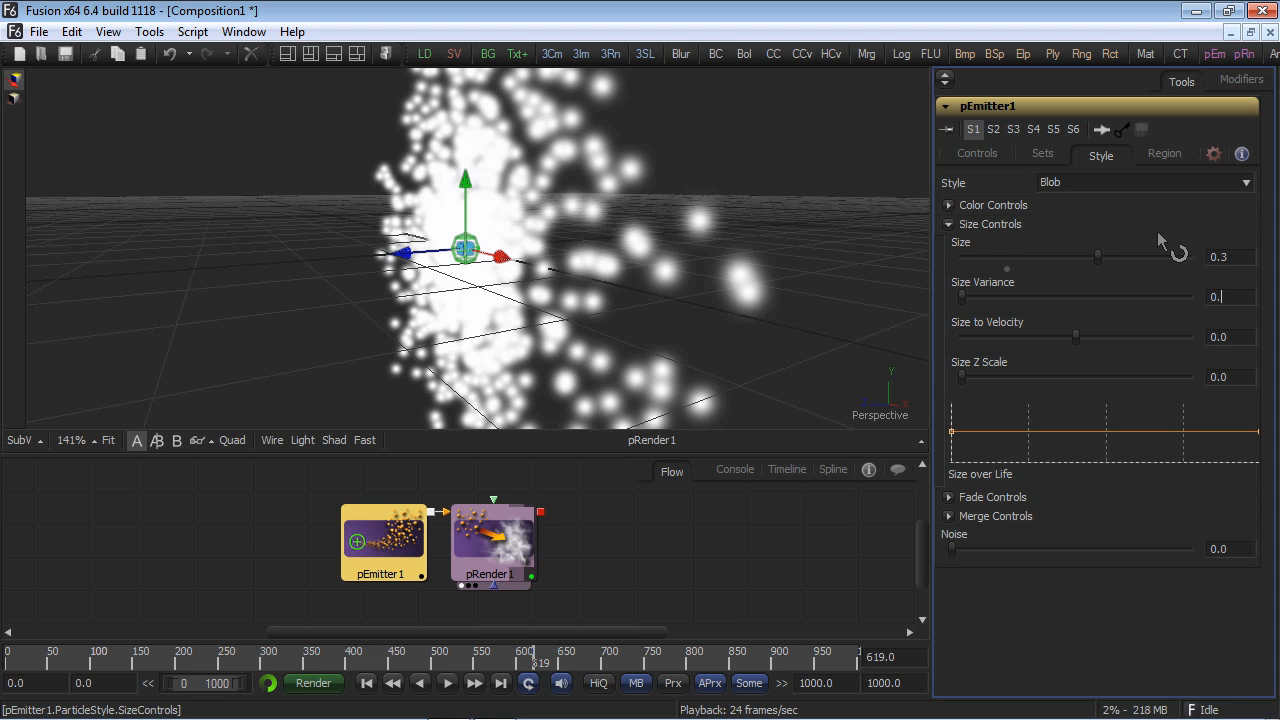
key("Tab")
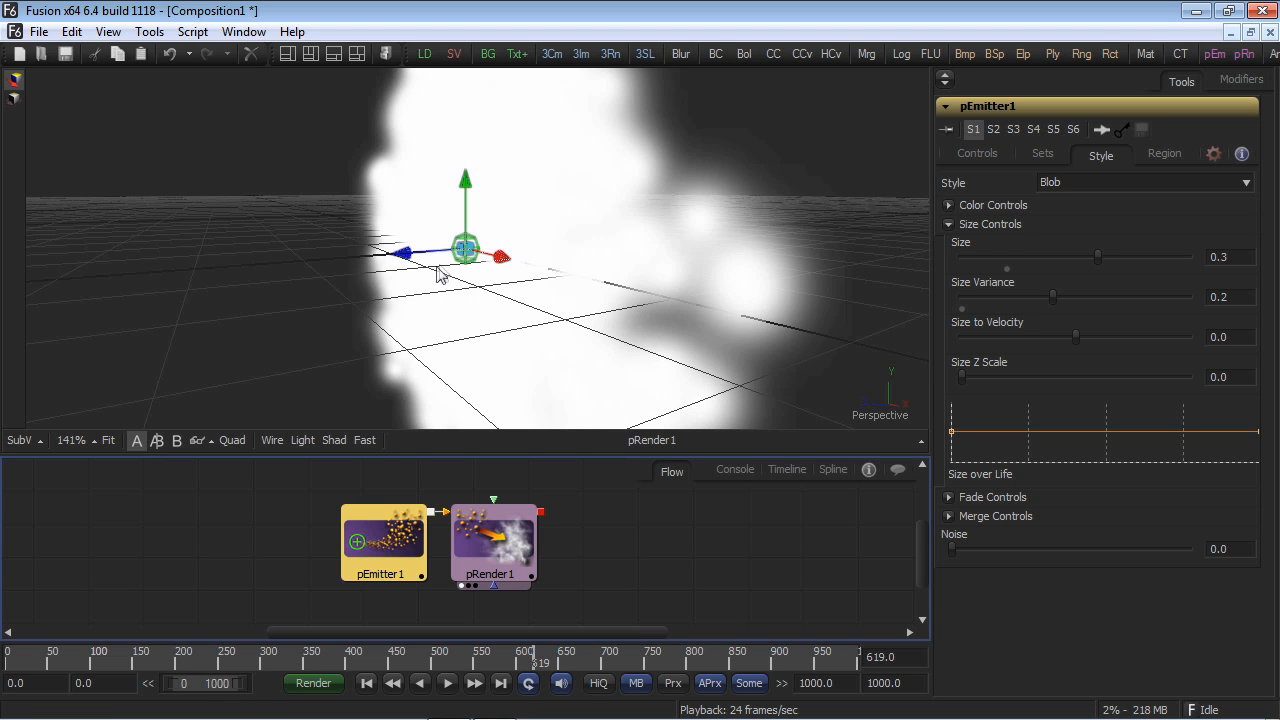
left_click_drag(443, 274, 672, 270)
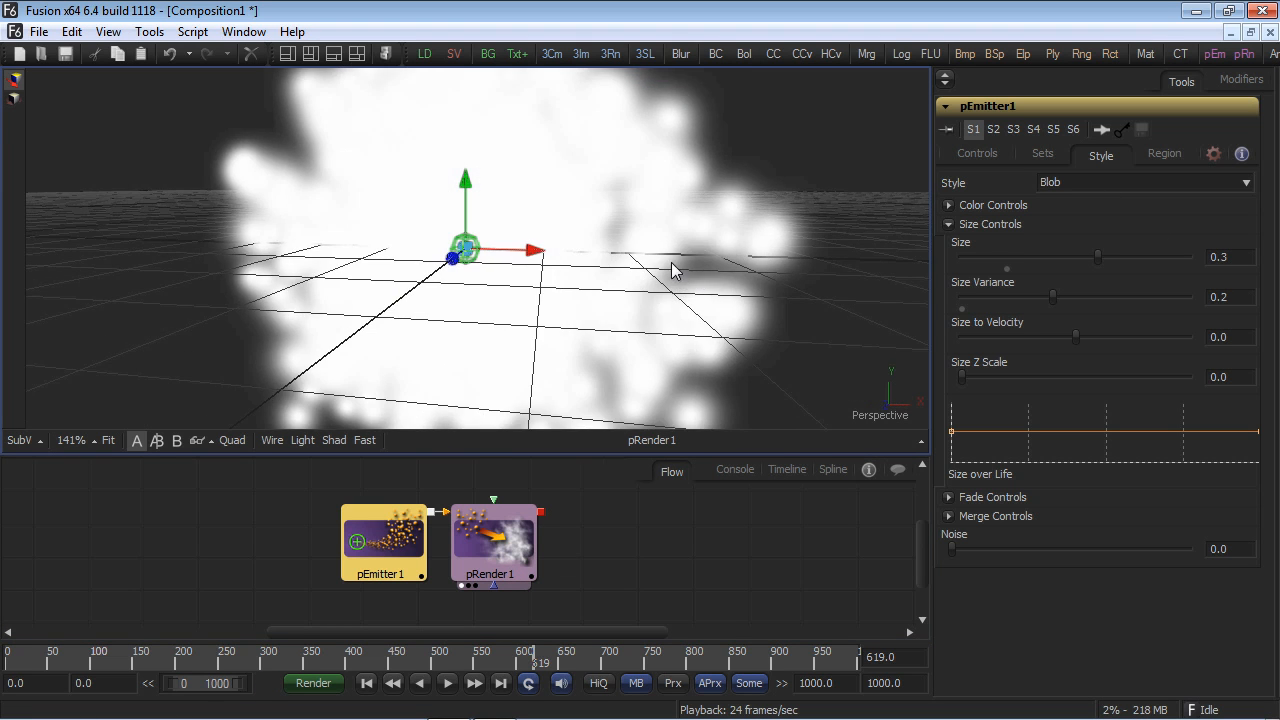
scroll(670, 261, "down", 5)
key("space")
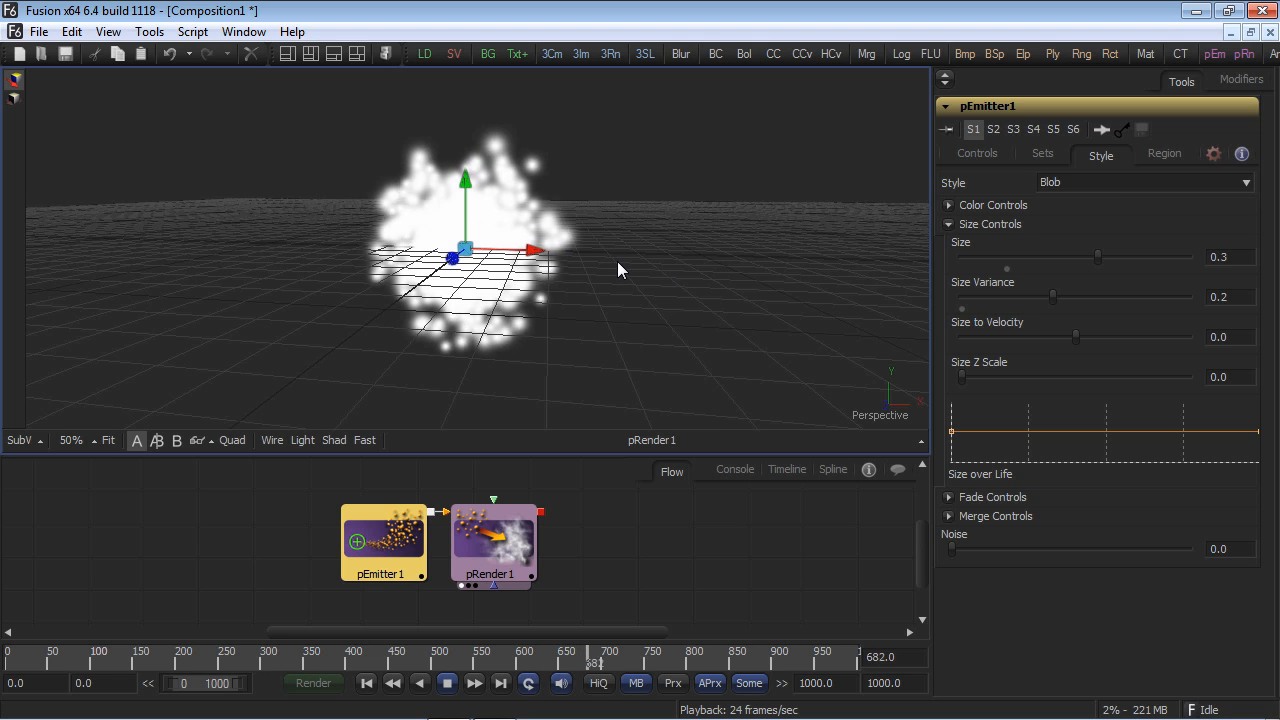
key("space")
Build a Color over Life gradient for the particles with three stops running from yellow through orange to black.
left_click(948, 204)
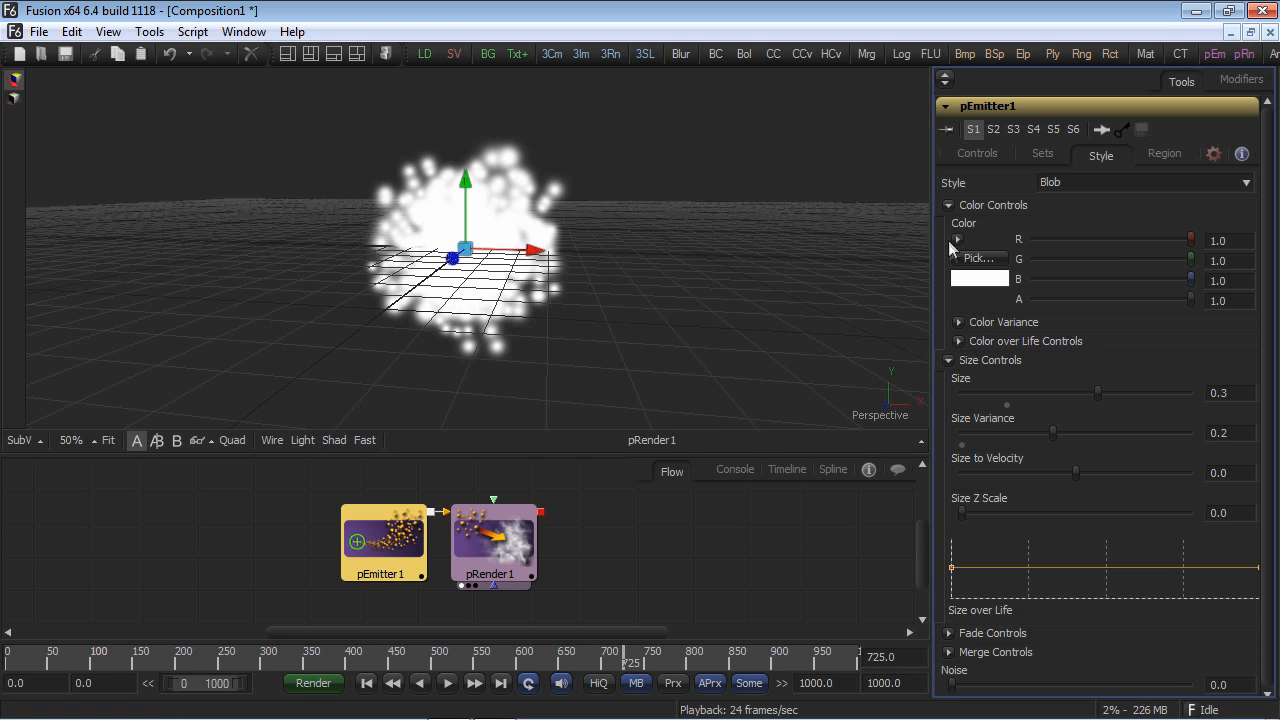
left_click(958, 341)
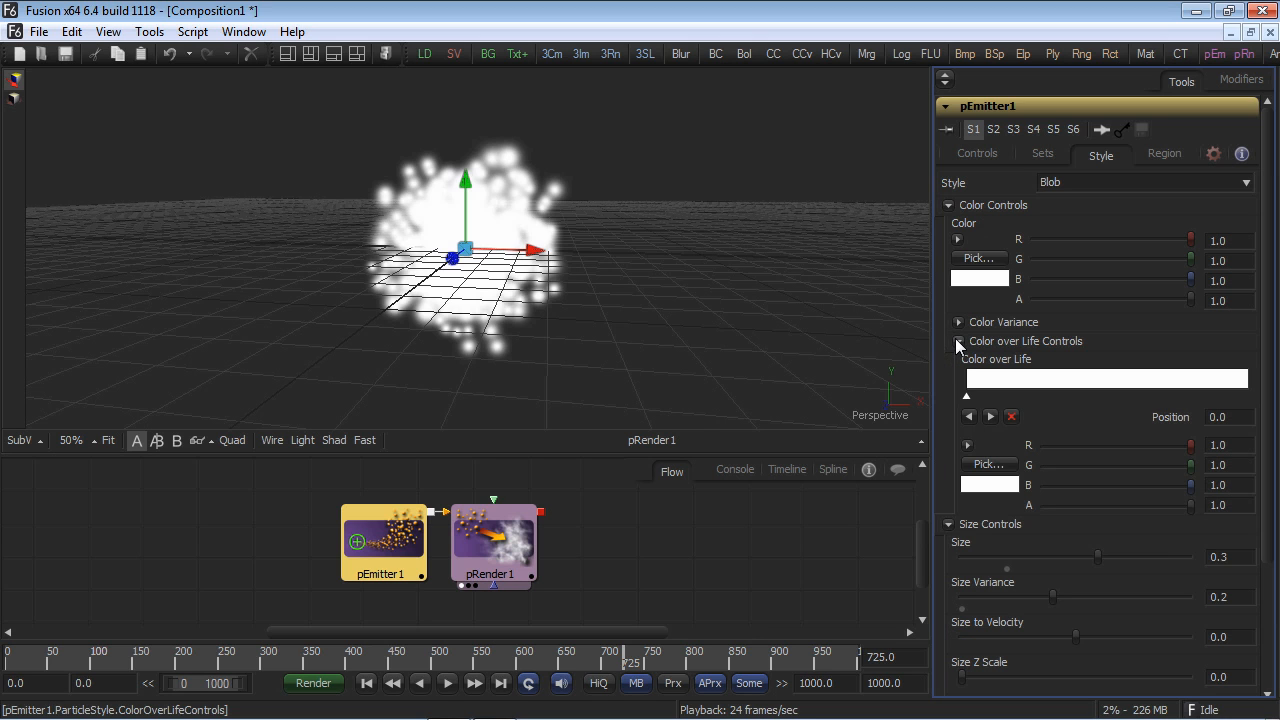
left_click(966, 445)
left_click_drag(1050, 502, 1058, 468)
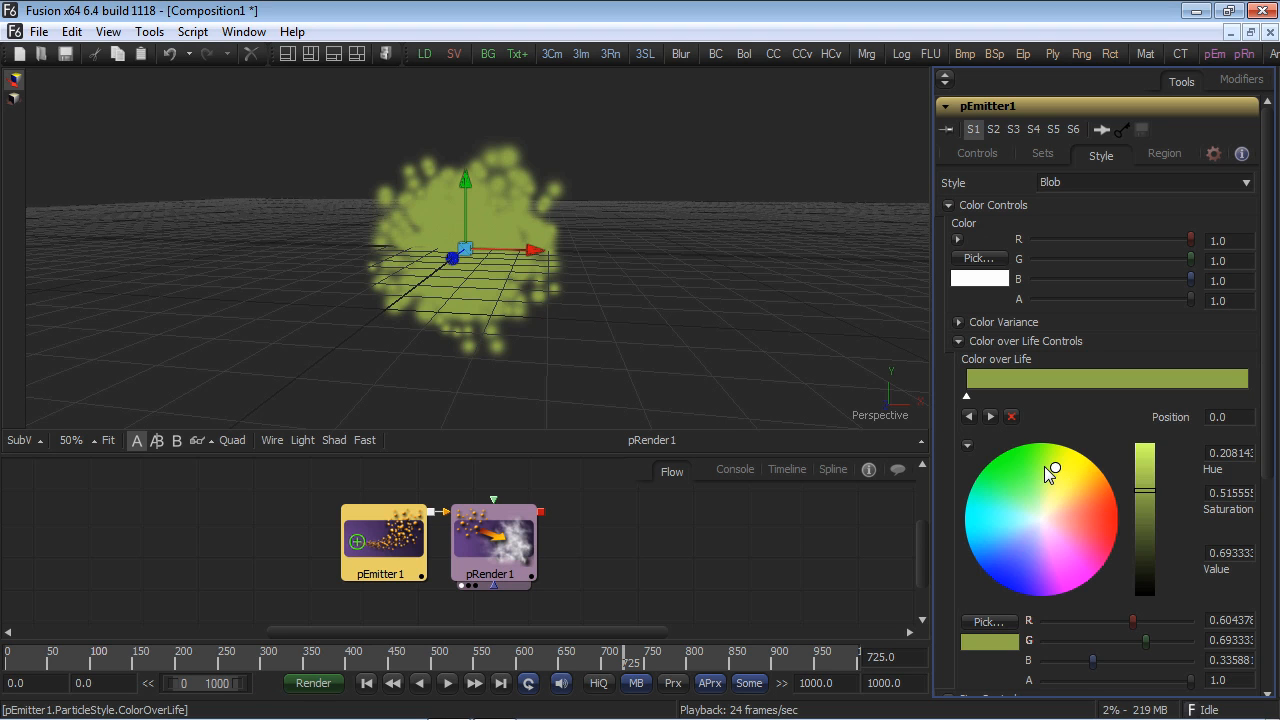
left_click(999, 394)
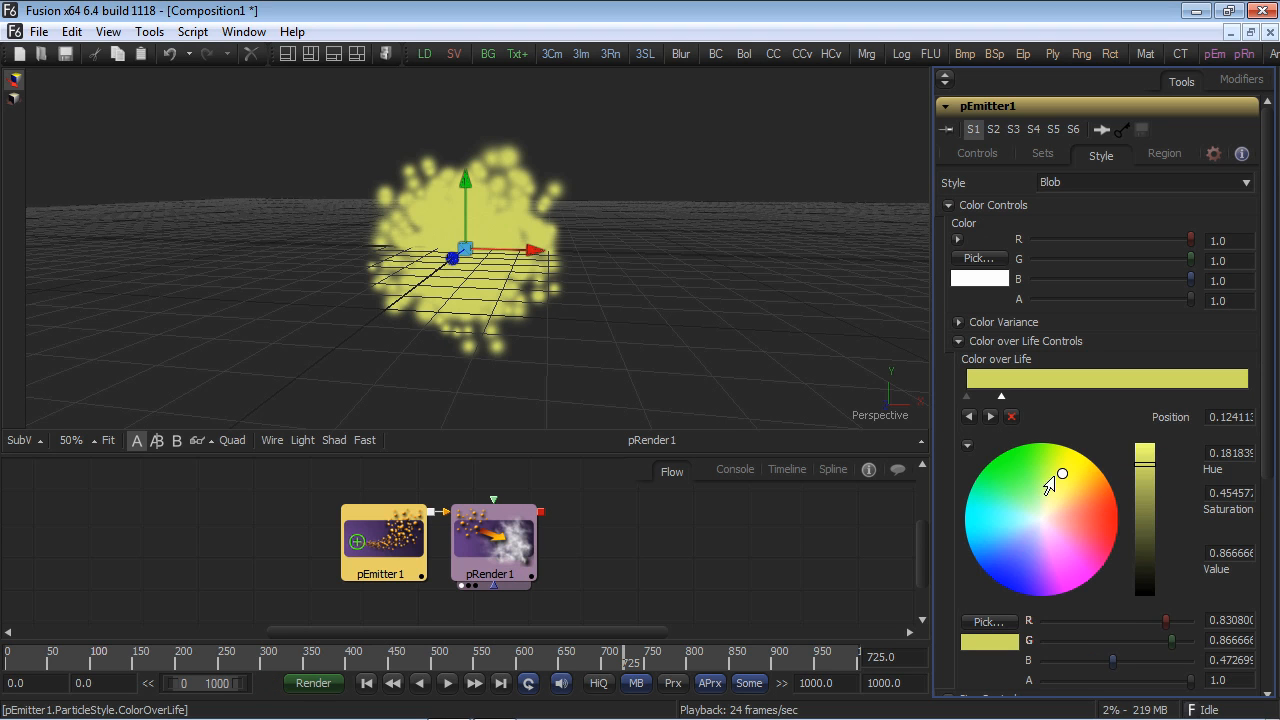
left_click_drag(1060, 480, 1102, 495)
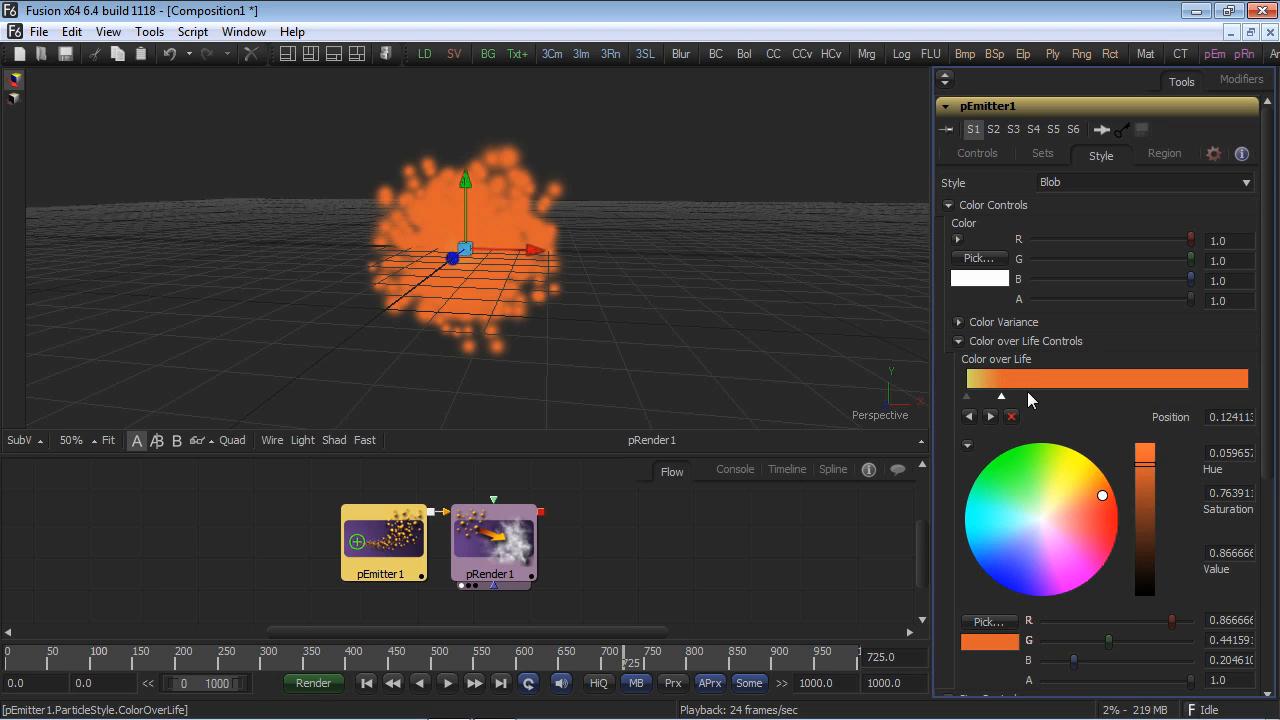
left_click(1029, 394)
left_click_drag(1148, 465, 1140, 575)
Lower the alpha of the yellow gradient stop, set the orange stop's alpha to 0.2, and play back the particles.
left_click(967, 396)
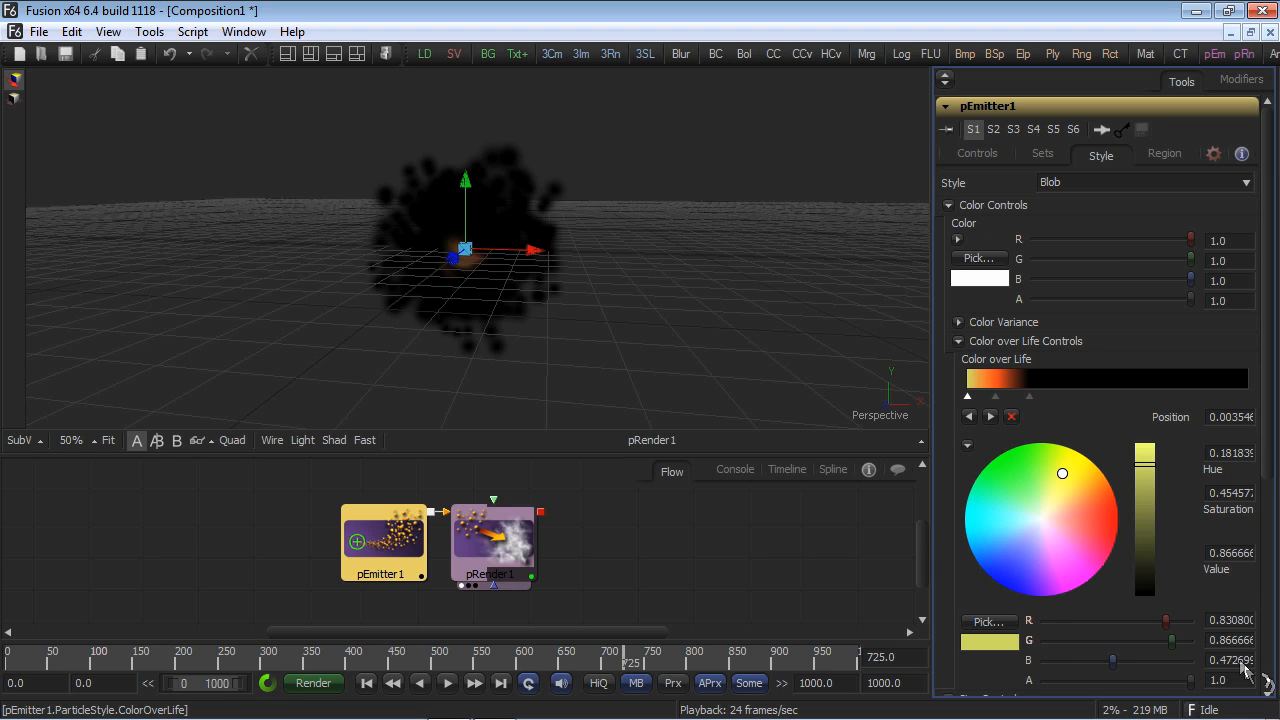
left_click_drag(1238, 679, 1174, 638)
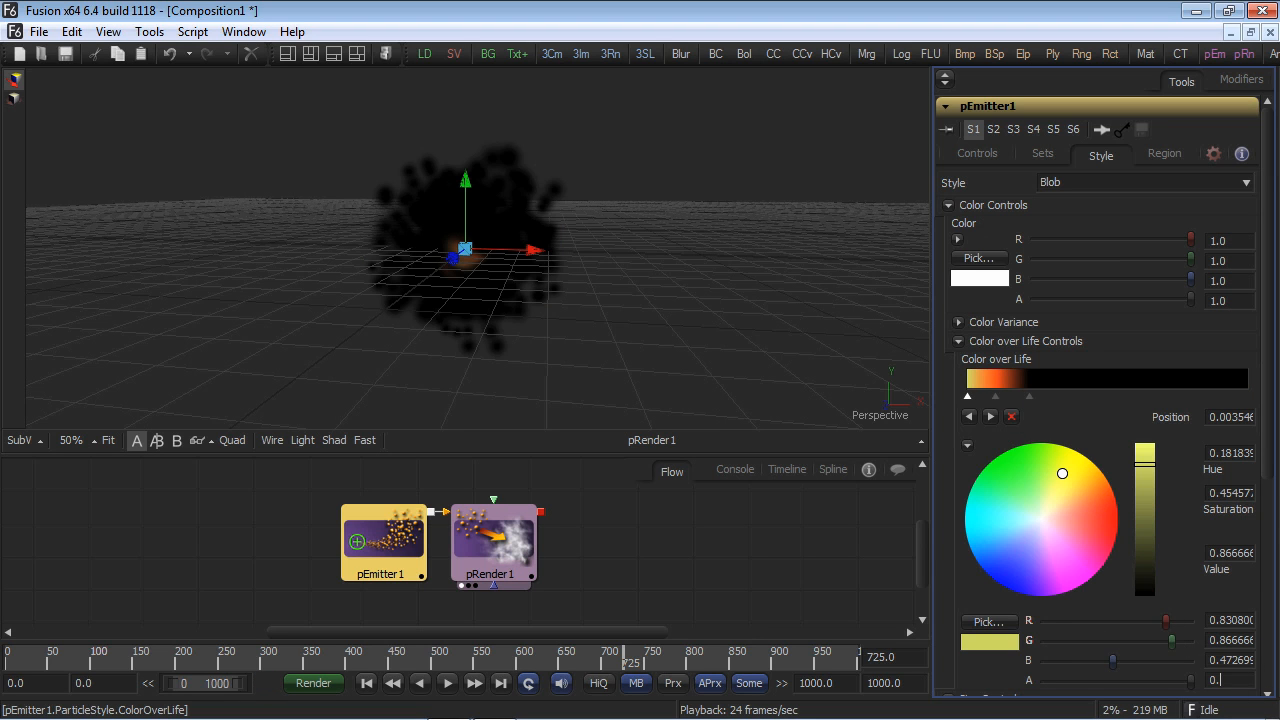
left_click(997, 397)
left_click_drag(1243, 676, 1165, 666)
key("Return")
left_click(703, 521)
key("space")
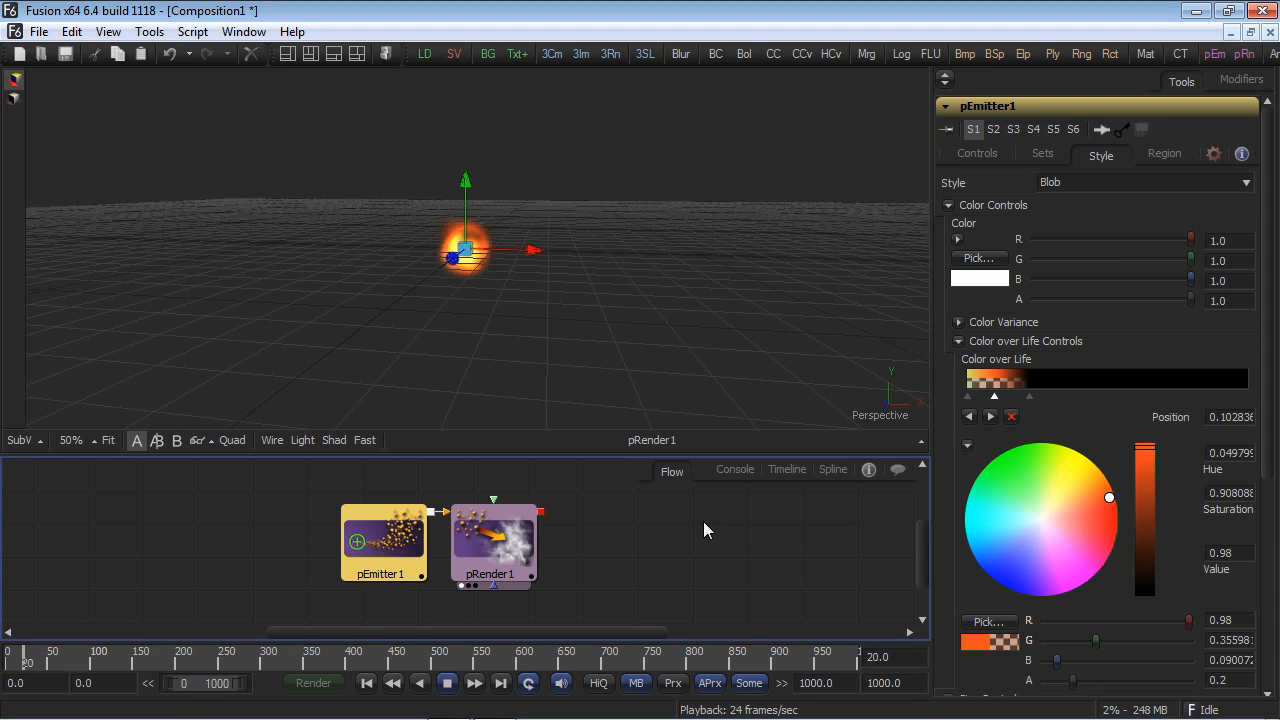
key("space")
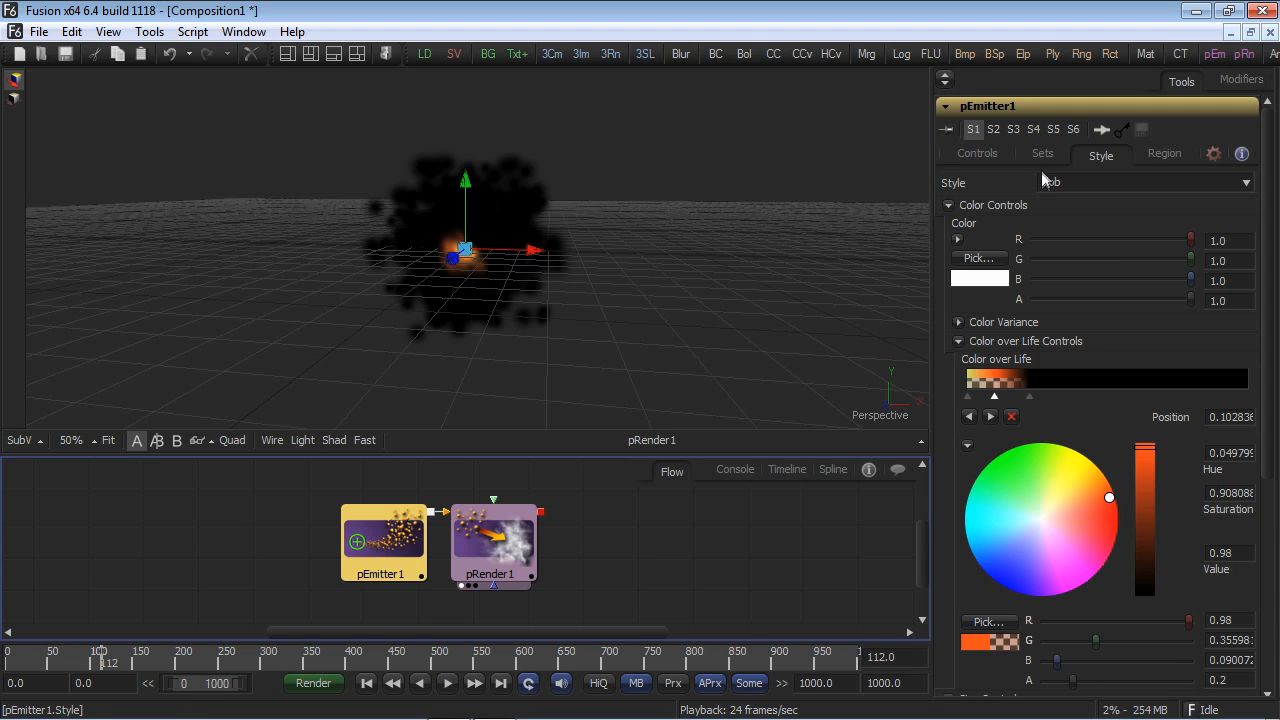
Set the emitter region's X Offset to -1 and drive its Z Rotation with the expression time*10.
left_click(1165, 155)
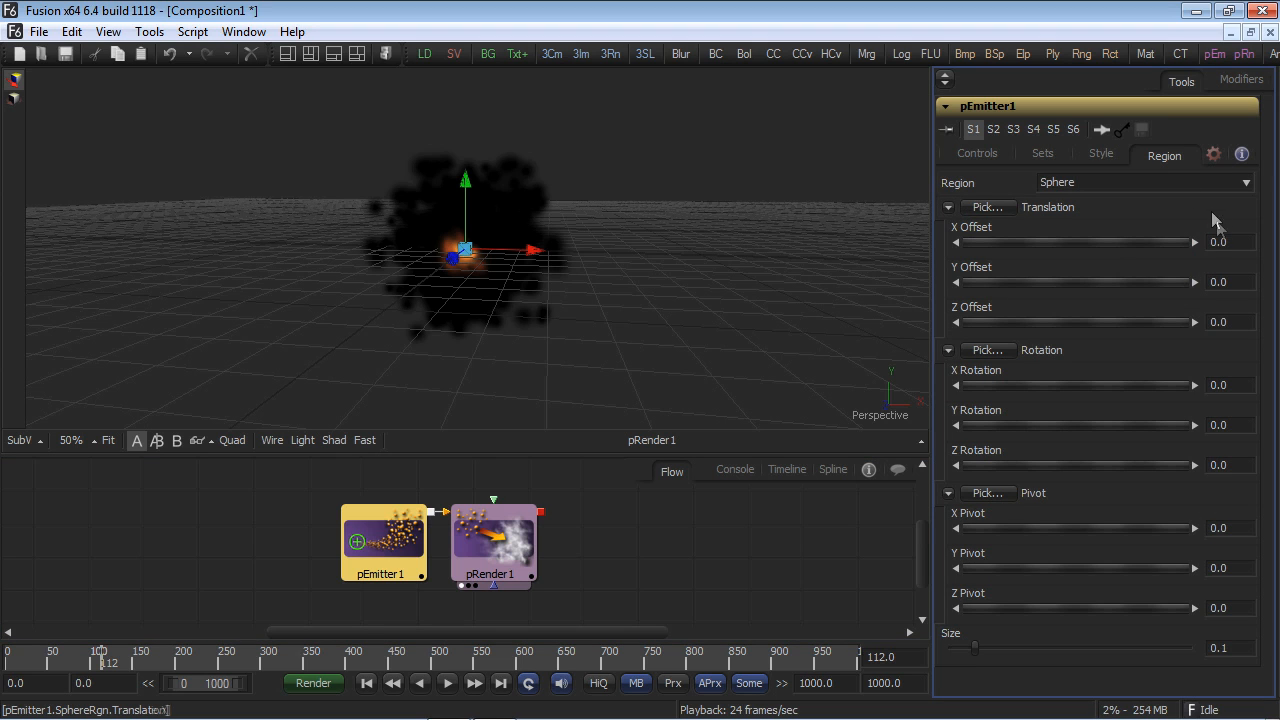
type("-1")
key("Tab")
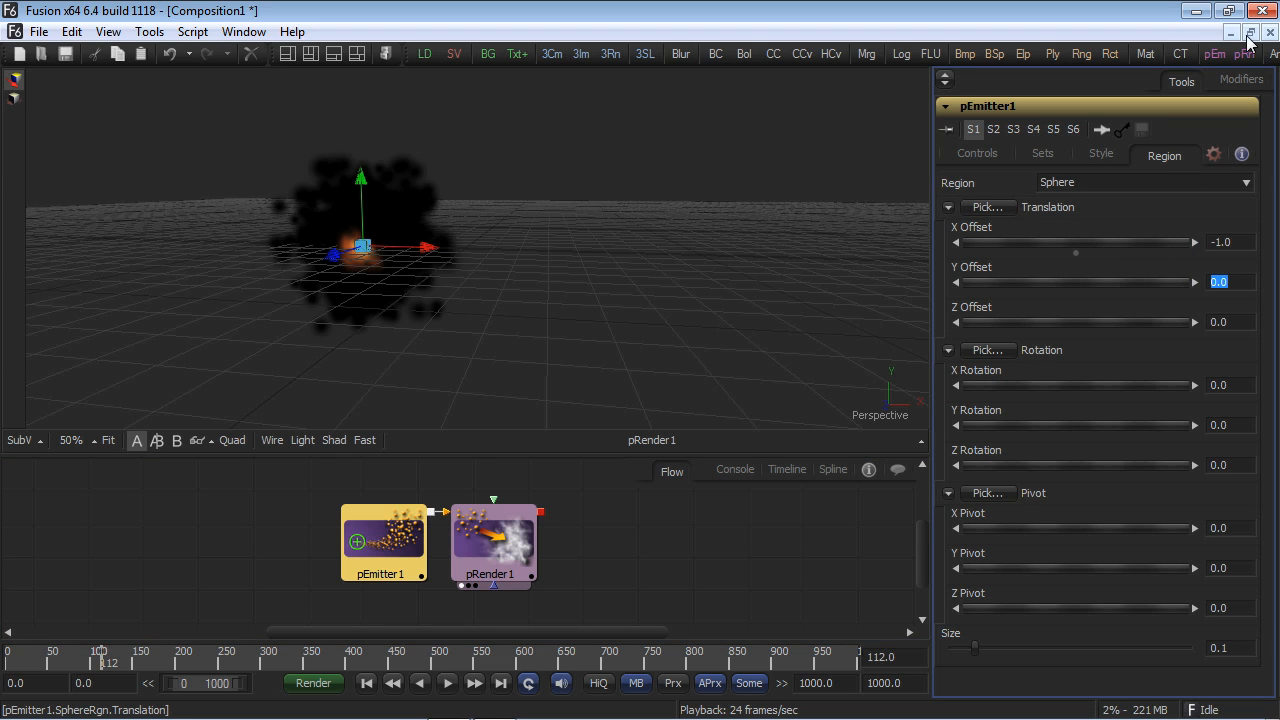
right_click(1092, 465)
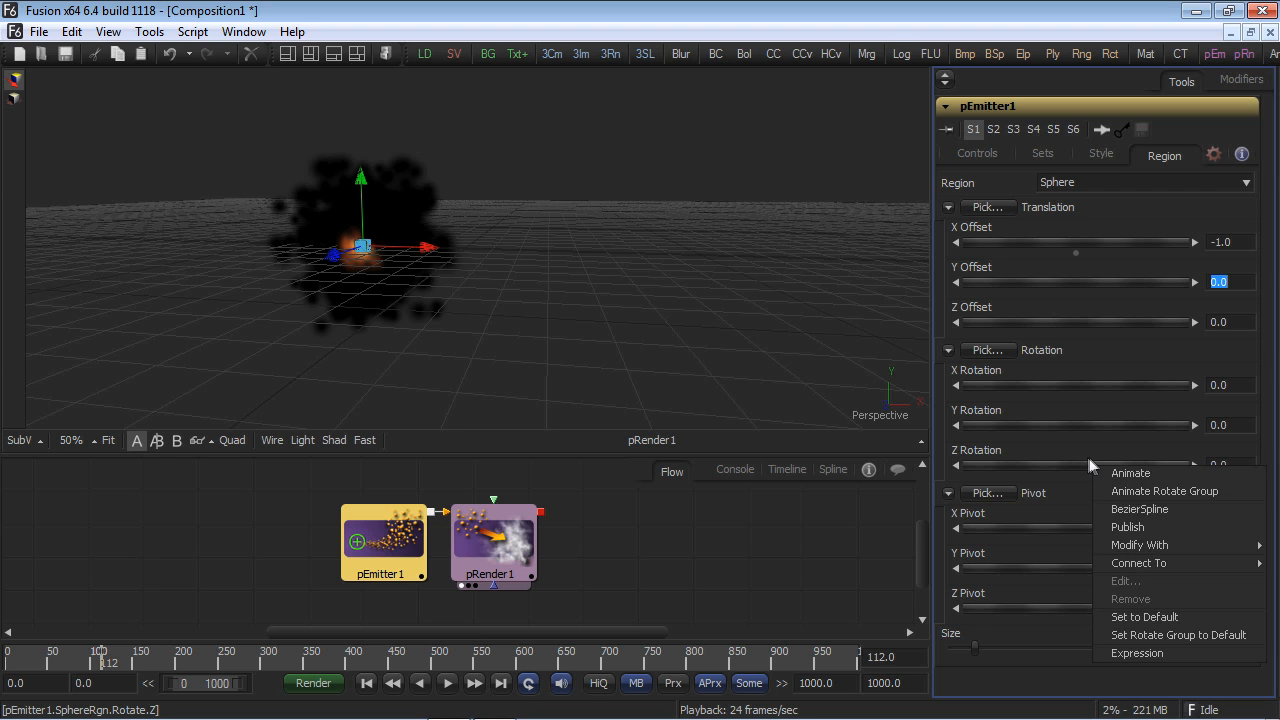
left_click(1137, 653)
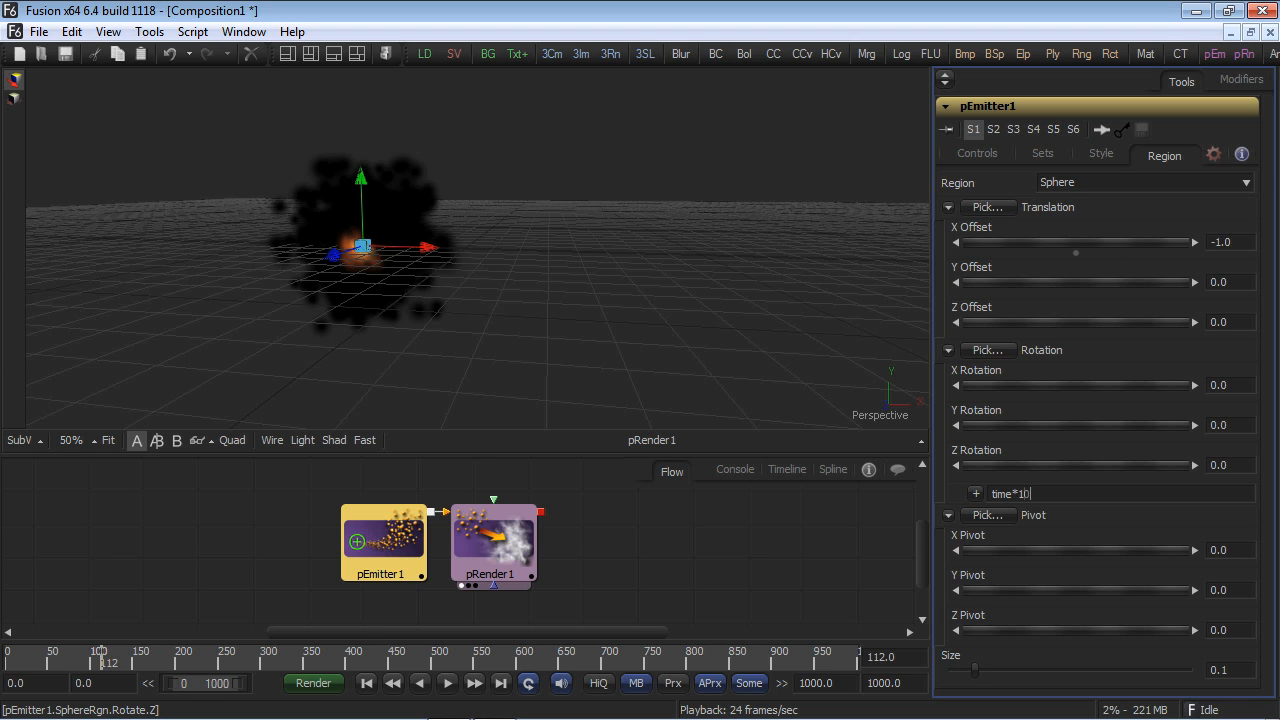
key("Return")
left_click(706, 518)
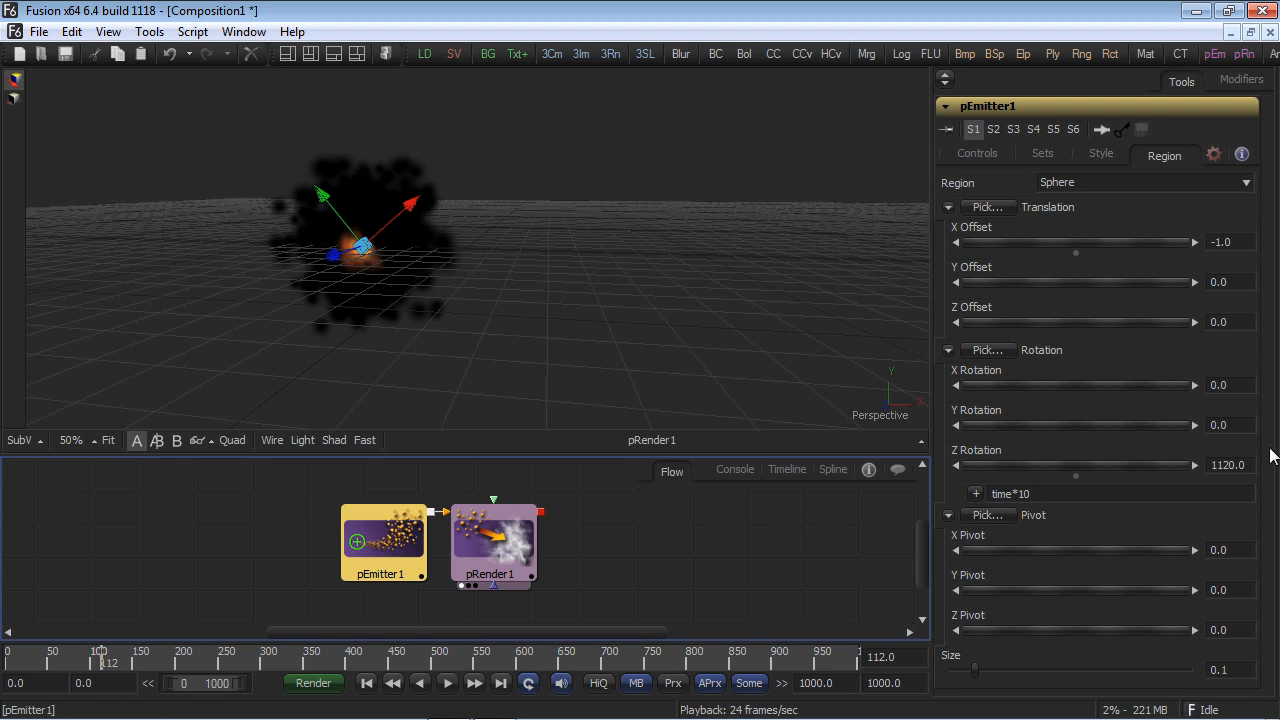
Set the region's X Pivot to 1 and play back the circling particle trail.
left_click(1228, 550)
type("1")
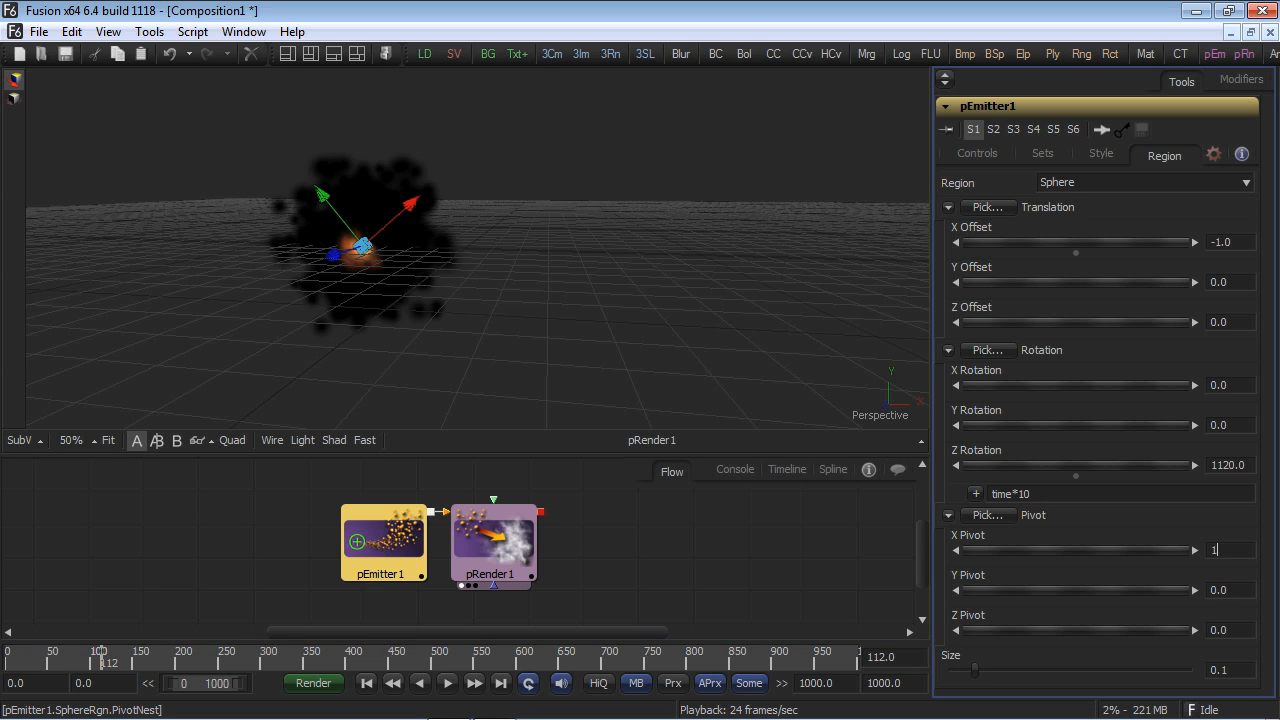
key("Tab")
left_click(810, 551)
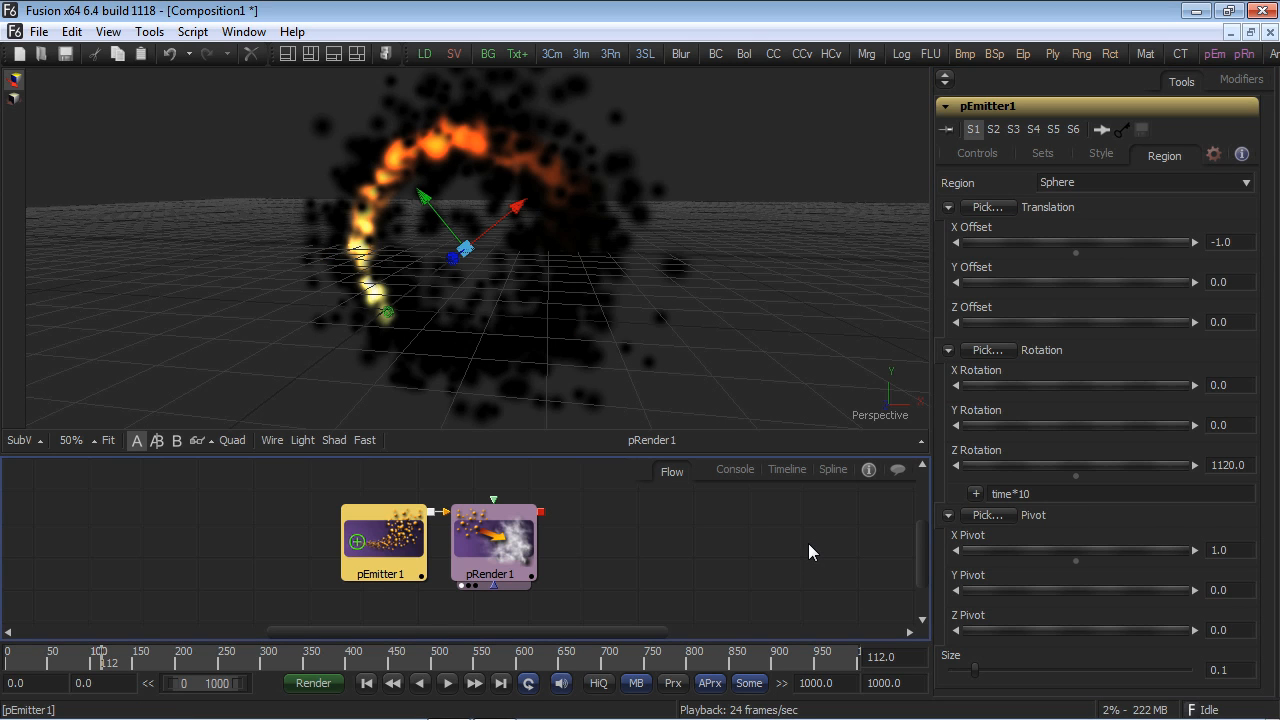
key("space")
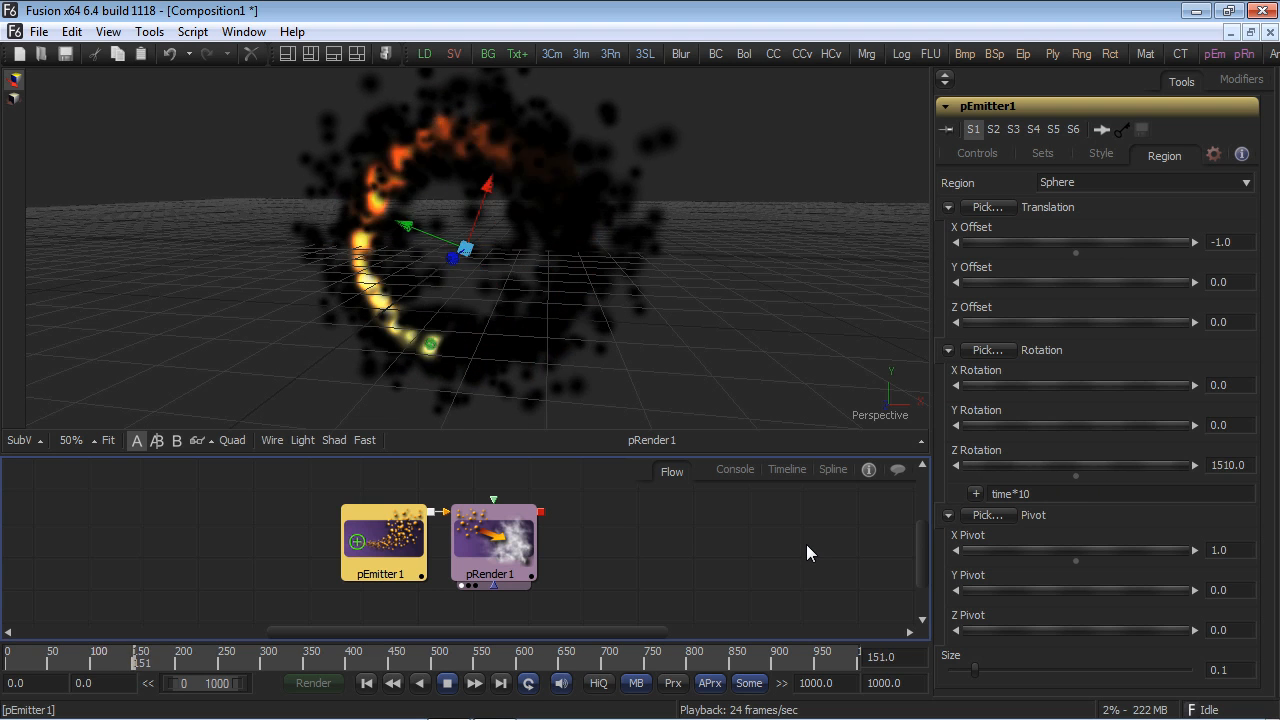
Shorten the particles' Fade Out and lower the black Color over Life stop's alpha to about 0.67.
left_click(1101, 155)
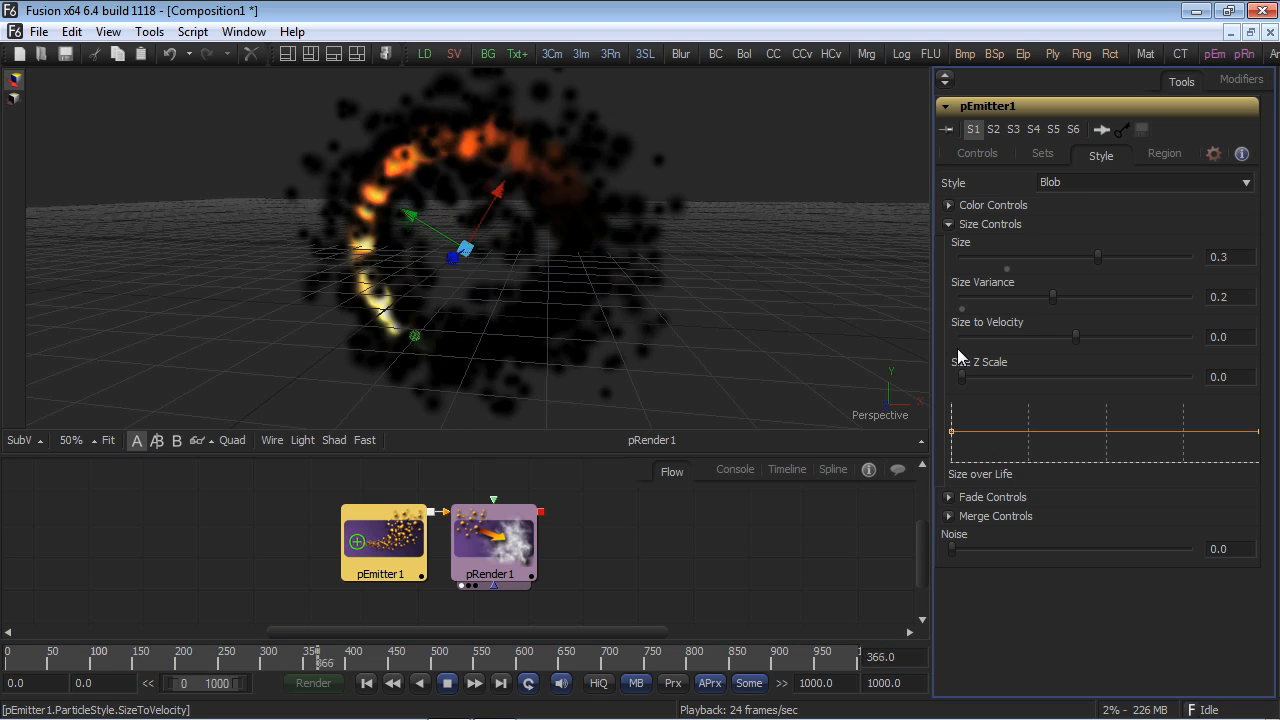
left_click(948, 497)
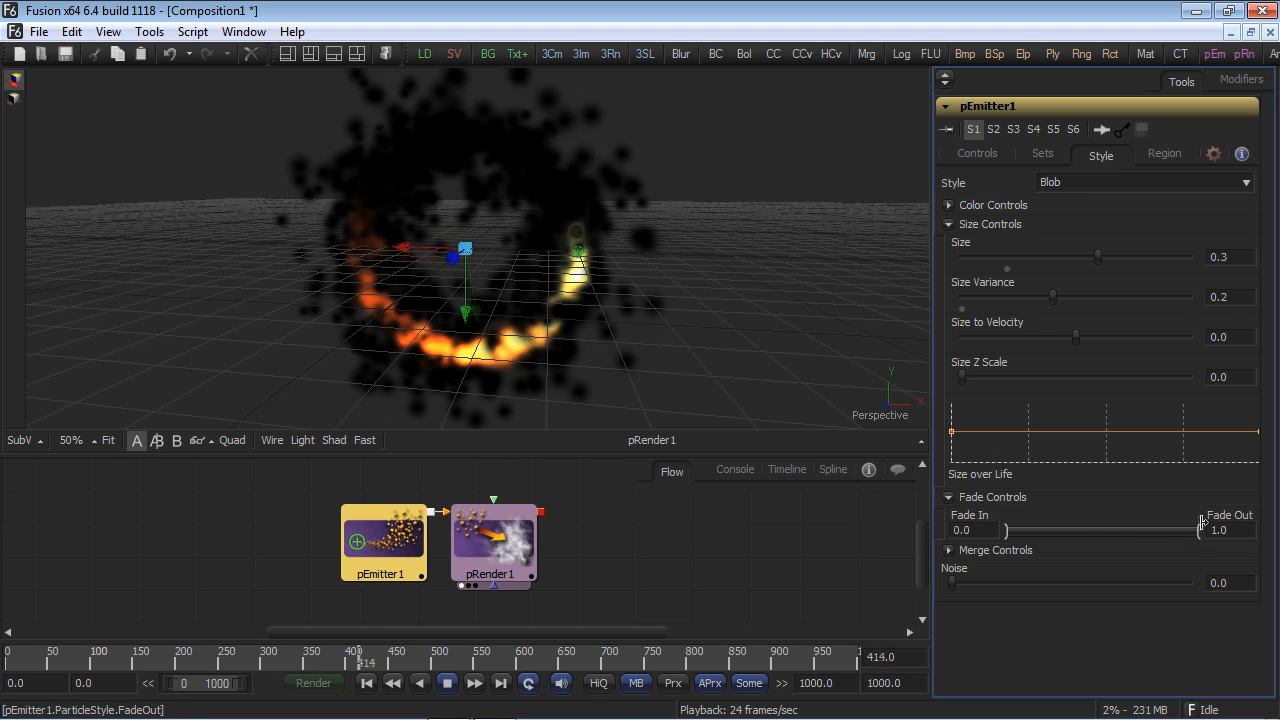
left_click_drag(1201, 524, 1055, 525)
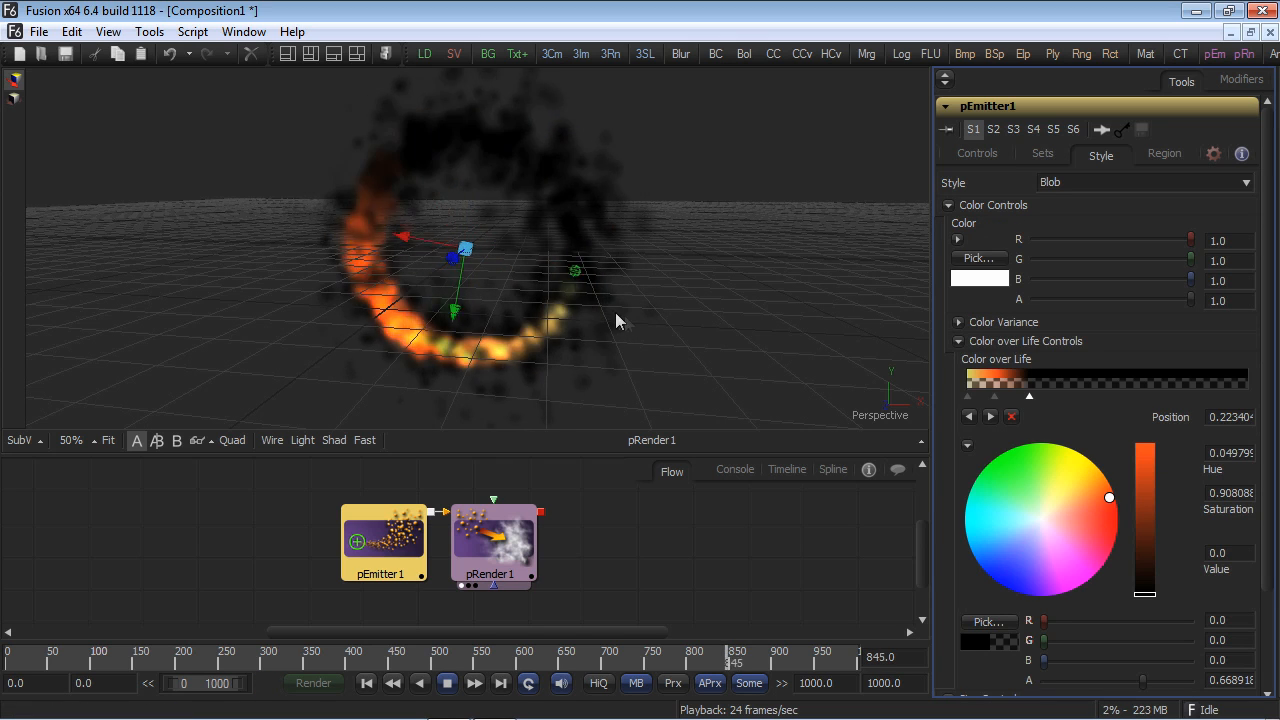
left_click_drag(625, 217, 200, 271)
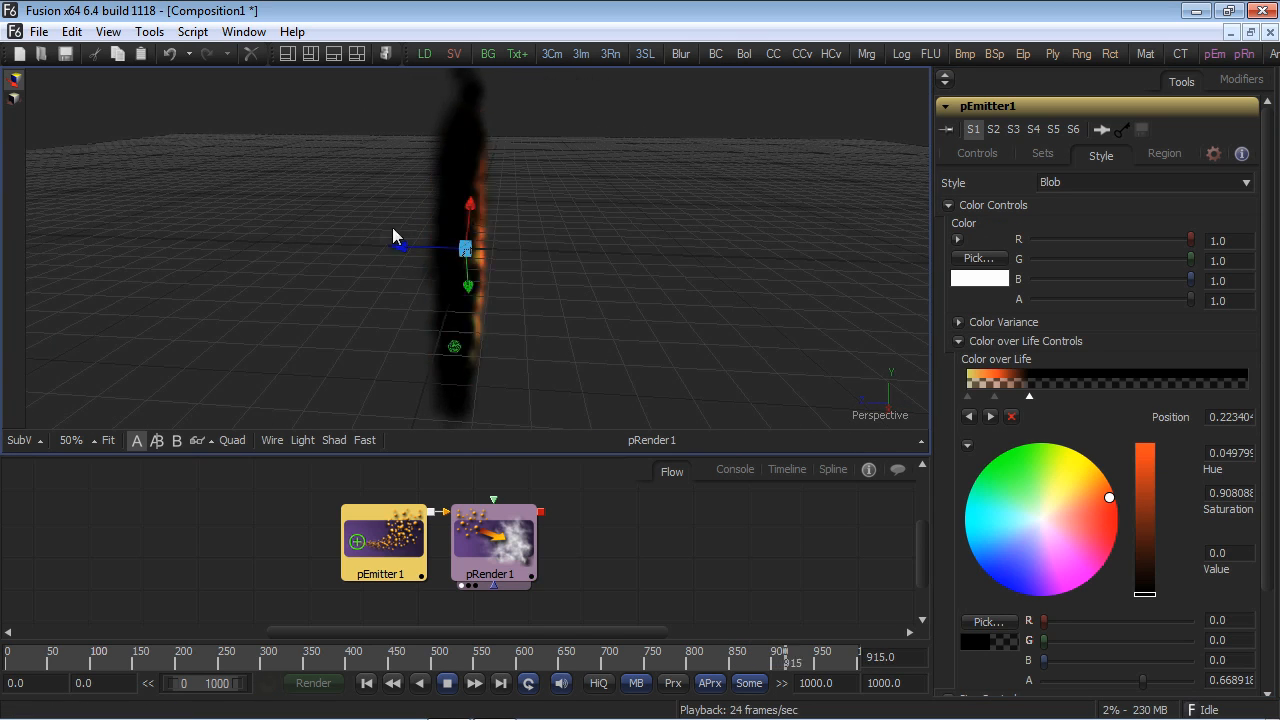
left_click_drag(449, 220, 760, 147)
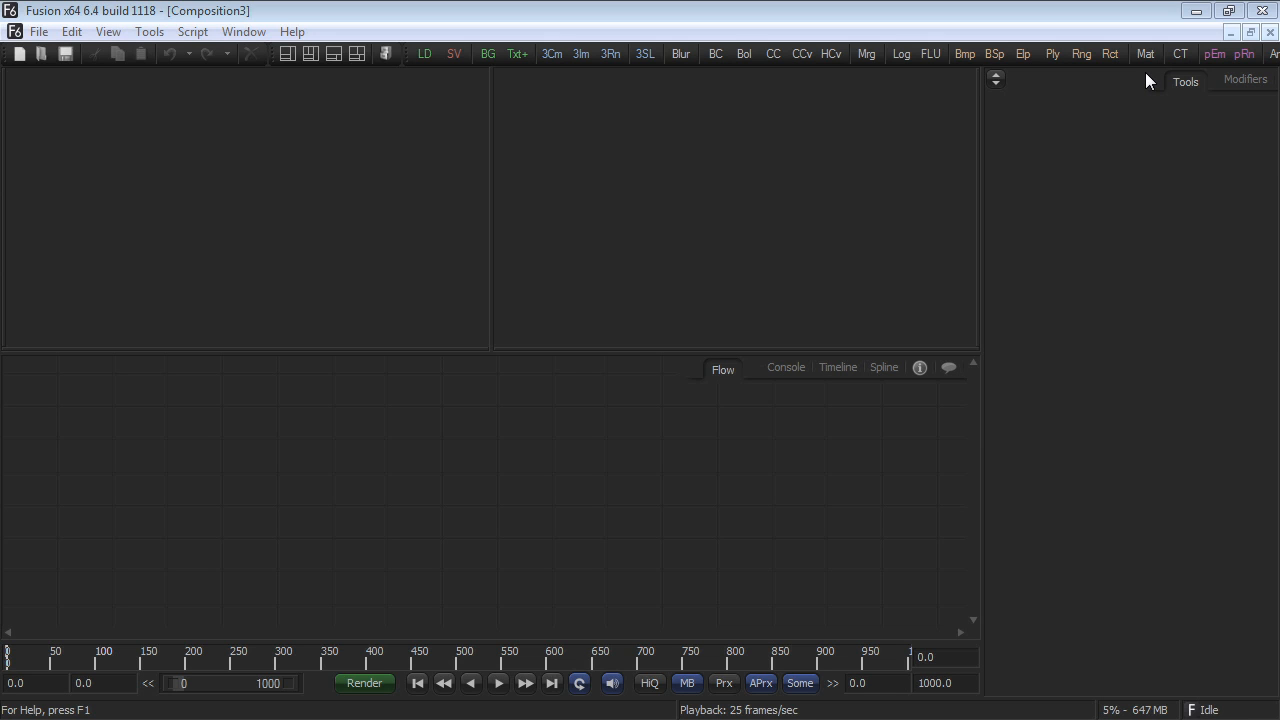
In the new composition, add a pEmitter feeding a pRender and set the emitter's particle style to Bitmap.
left_click(1209, 55)
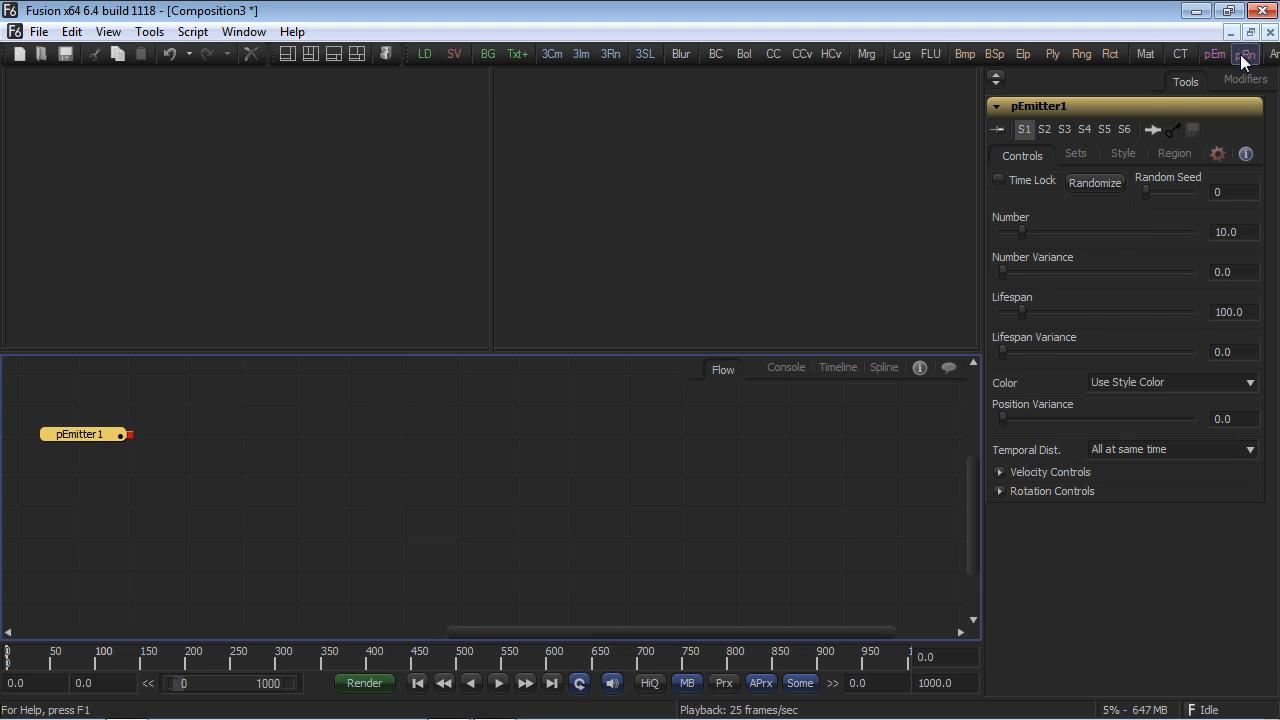
left_click(1243, 57)
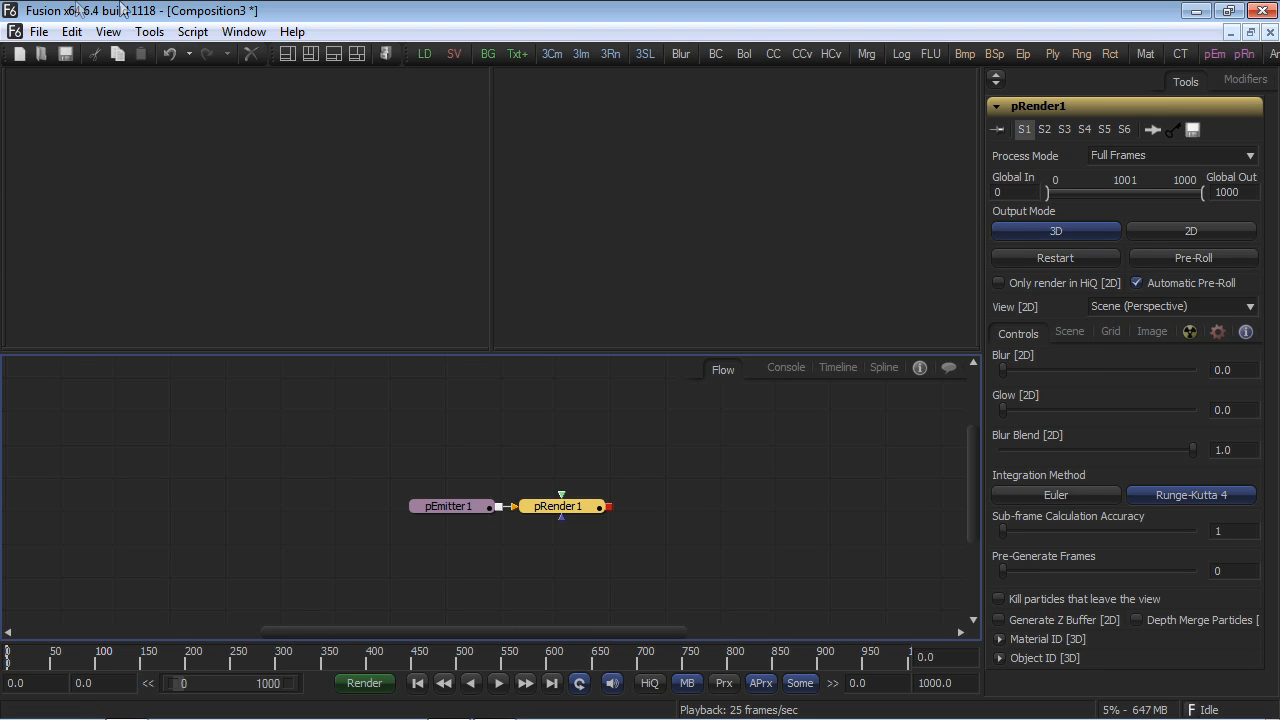
left_click(463, 509)
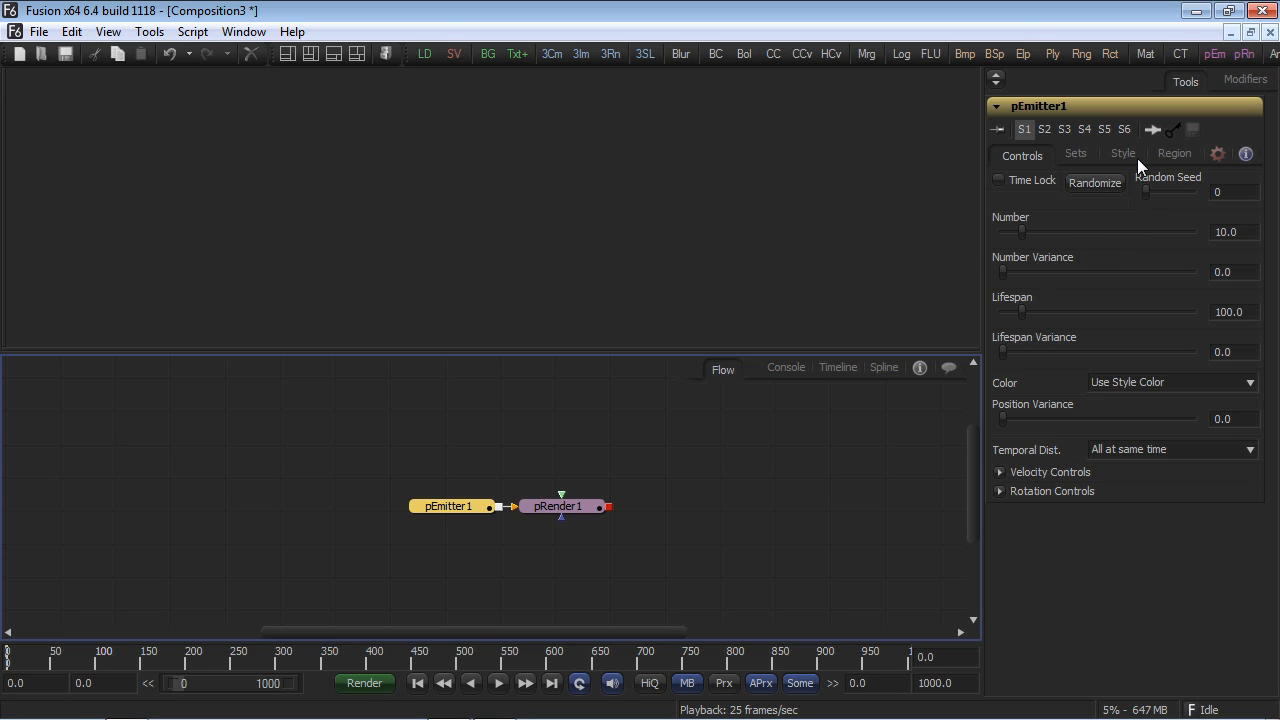
left_click(1137, 158)
left_click(1150, 182)
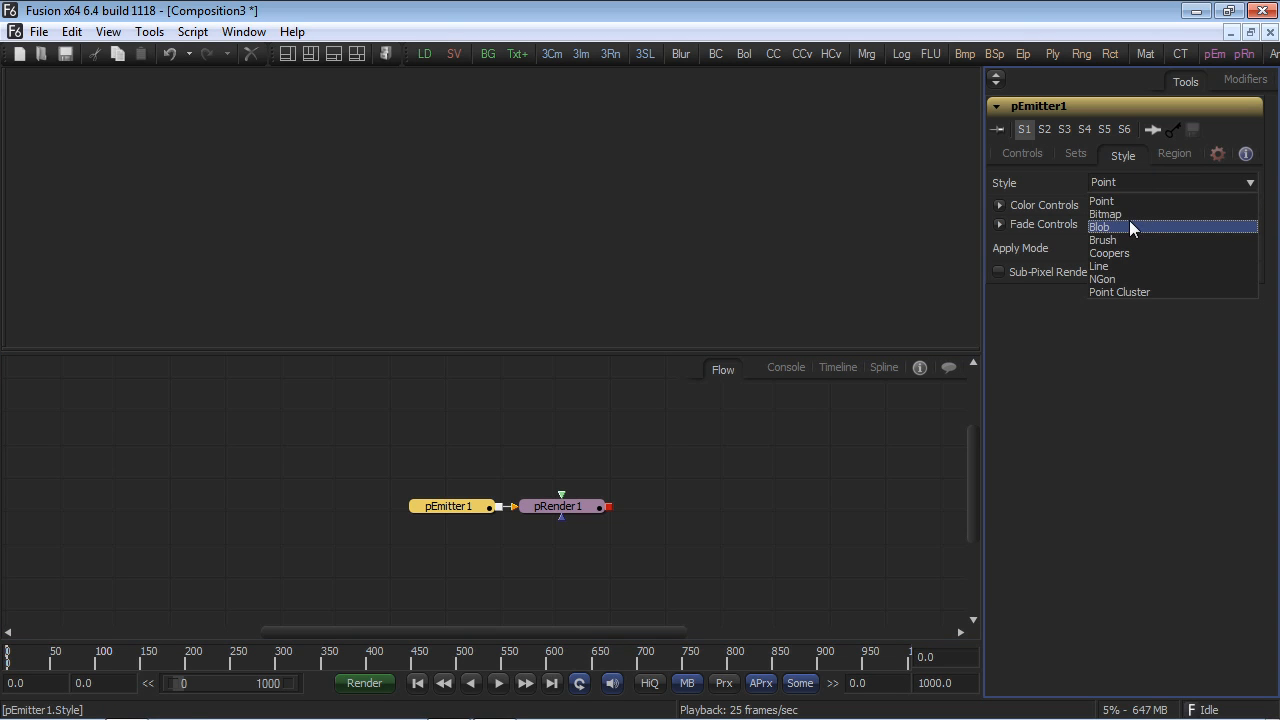
left_click(1126, 214)
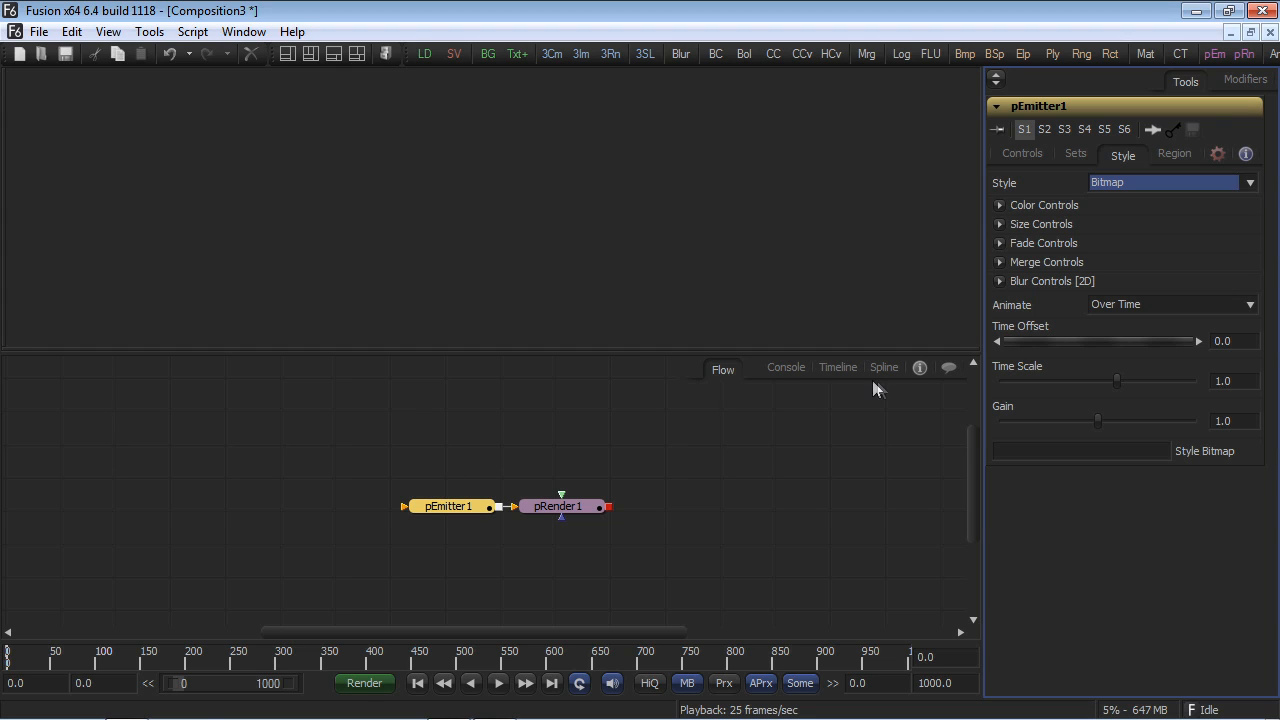
Set the bitmap style's Animate mode to Particle Birth Time.
left_click(1128, 305)
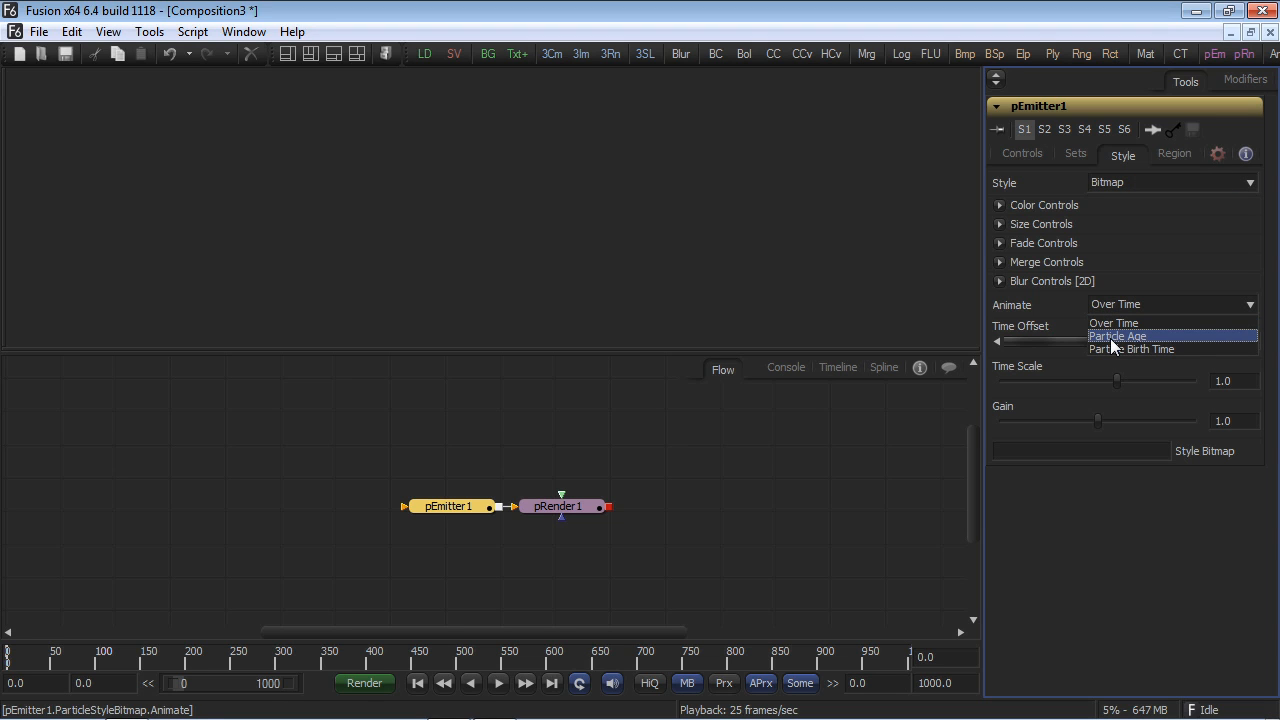
left_click(1110, 349)
left_click_drag(608, 455, 592, 441)
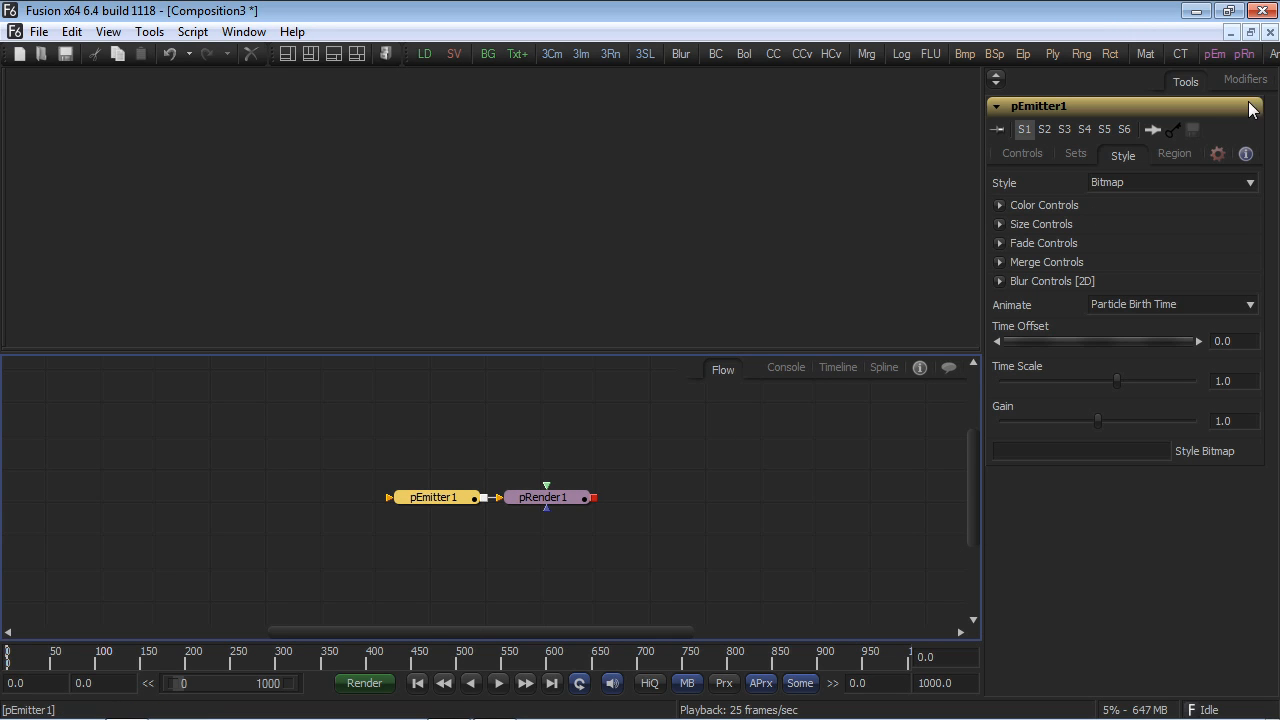
Change the emitter's region to Cube and set its Width and Height to 5.
left_click(1176, 154)
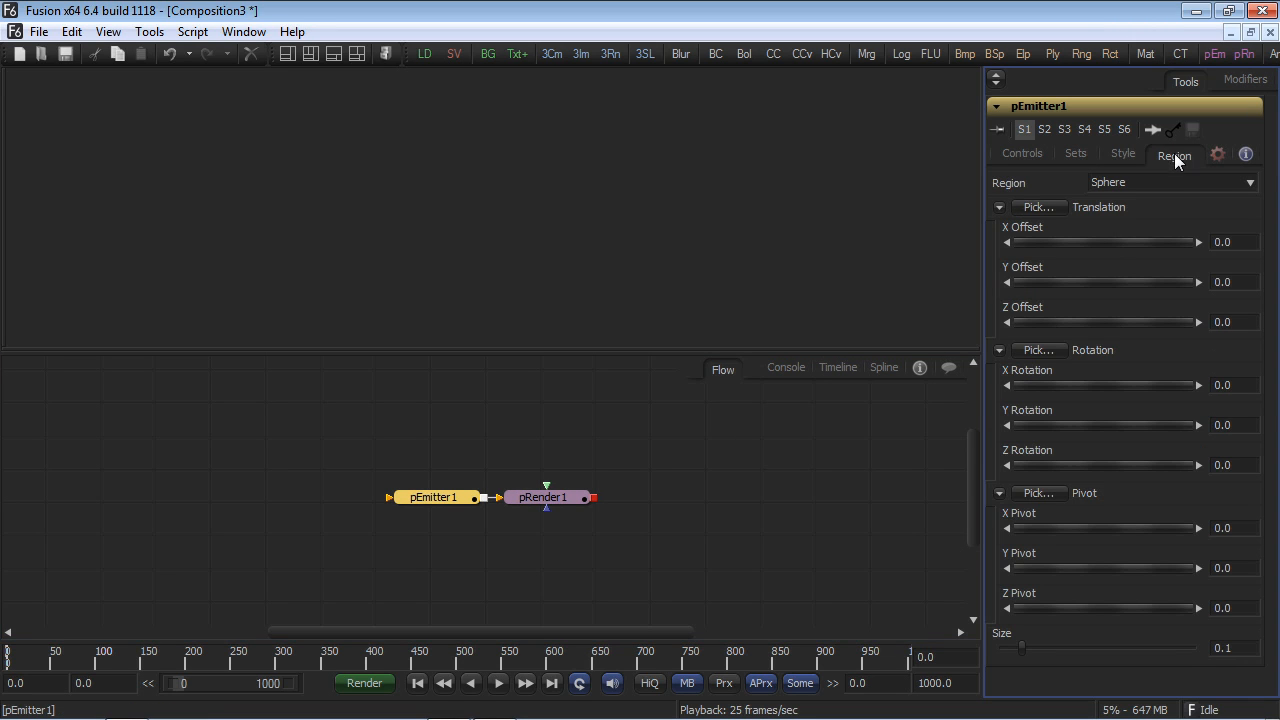
left_click(1161, 181)
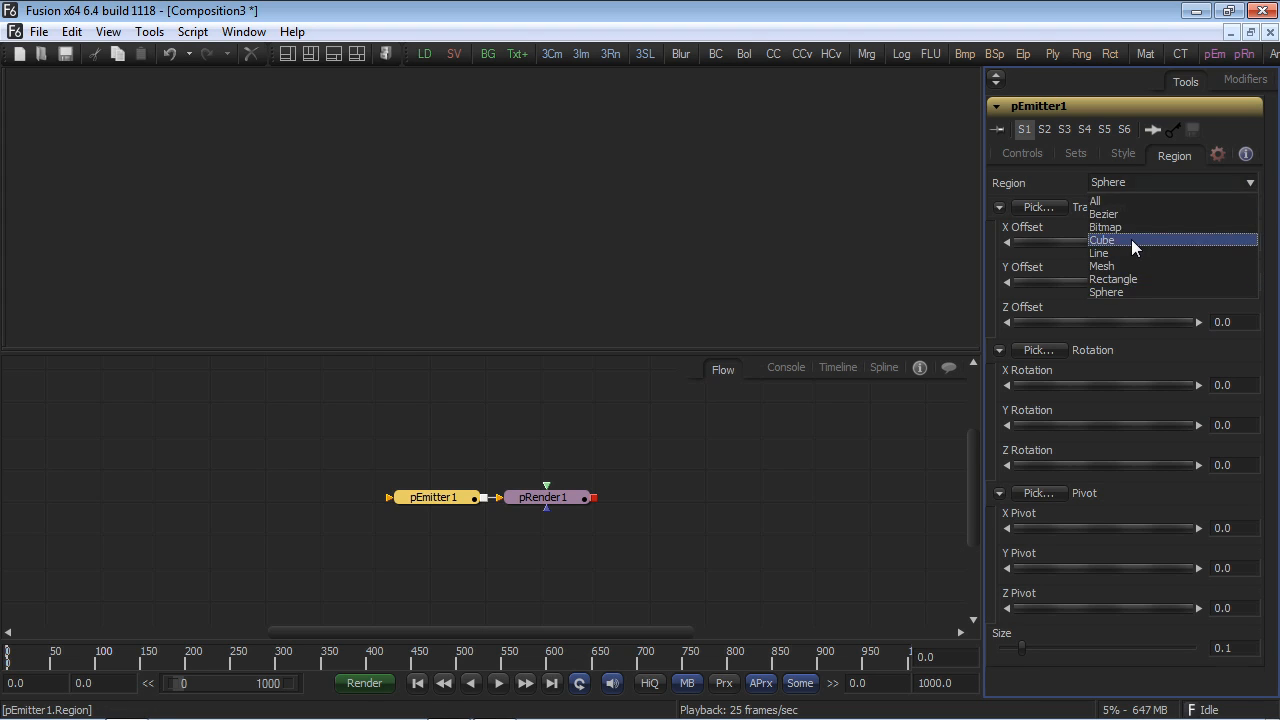
left_click(1131, 240)
left_click(838, 472)
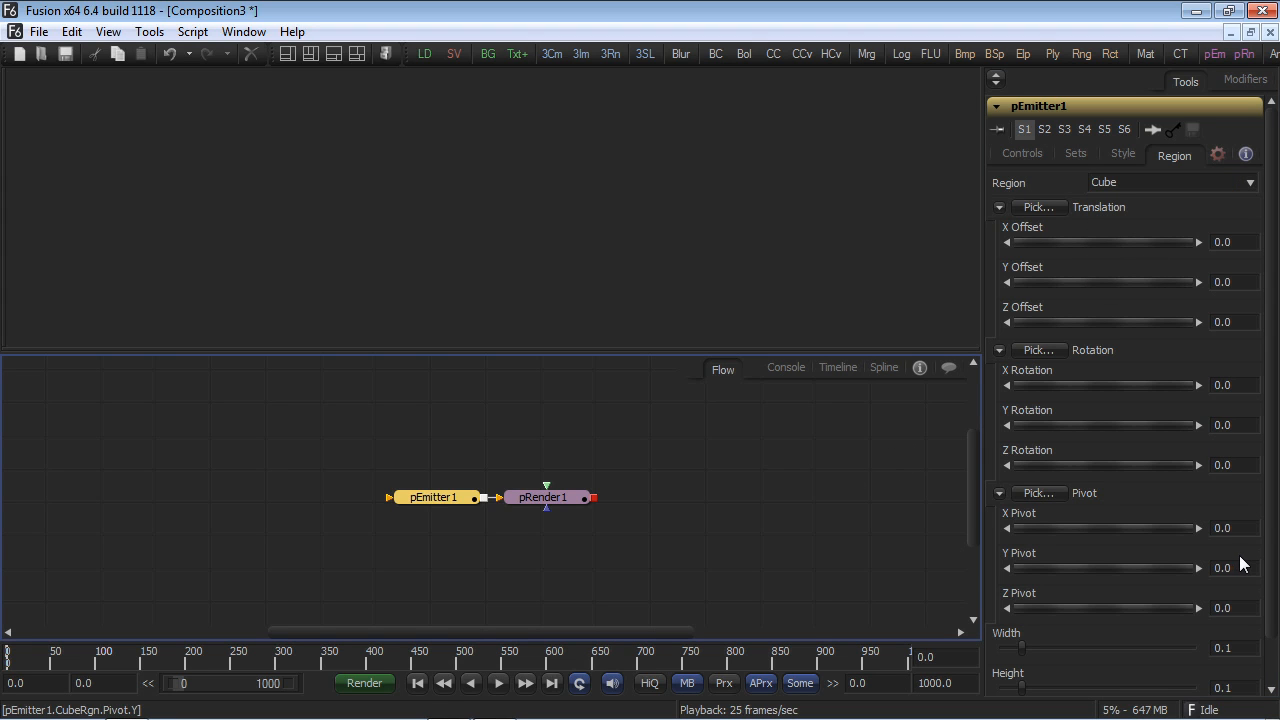
left_click(1225, 648)
type("5")
key("Tab")
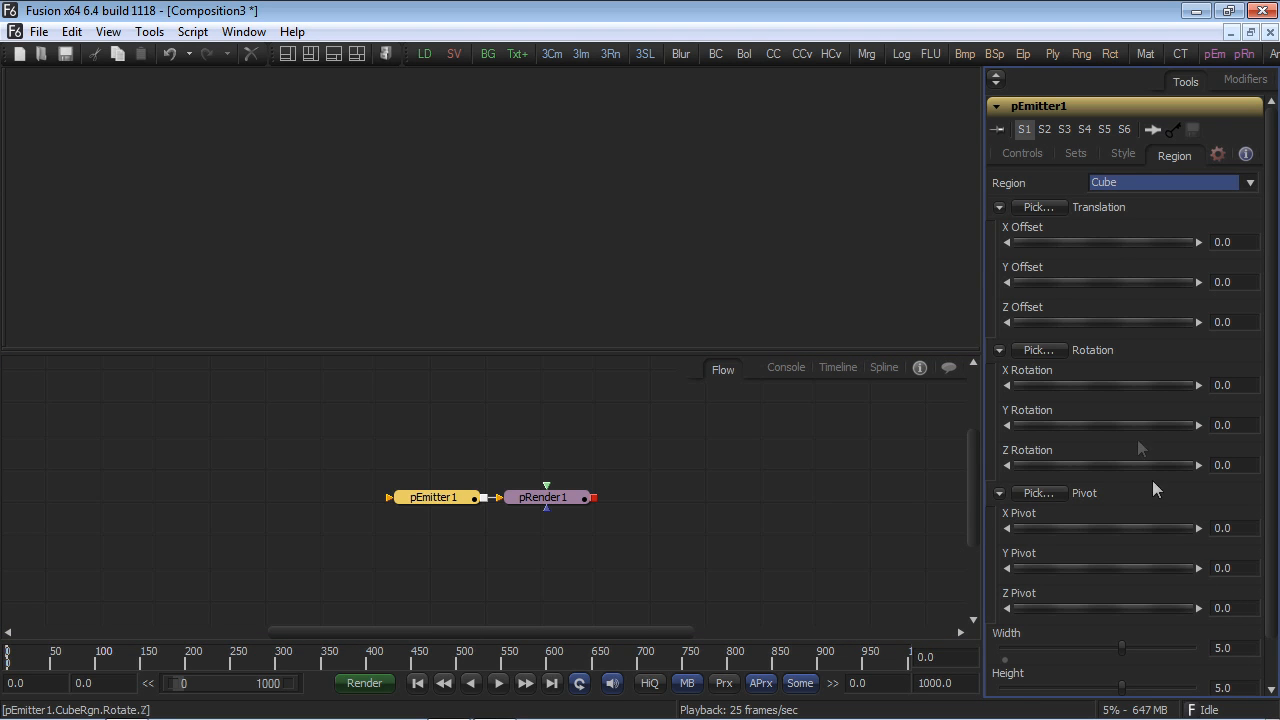
Bring the africa picture folder from Windows Explorer into the flow as a Loader and play back its images.
key("alt+Tab")
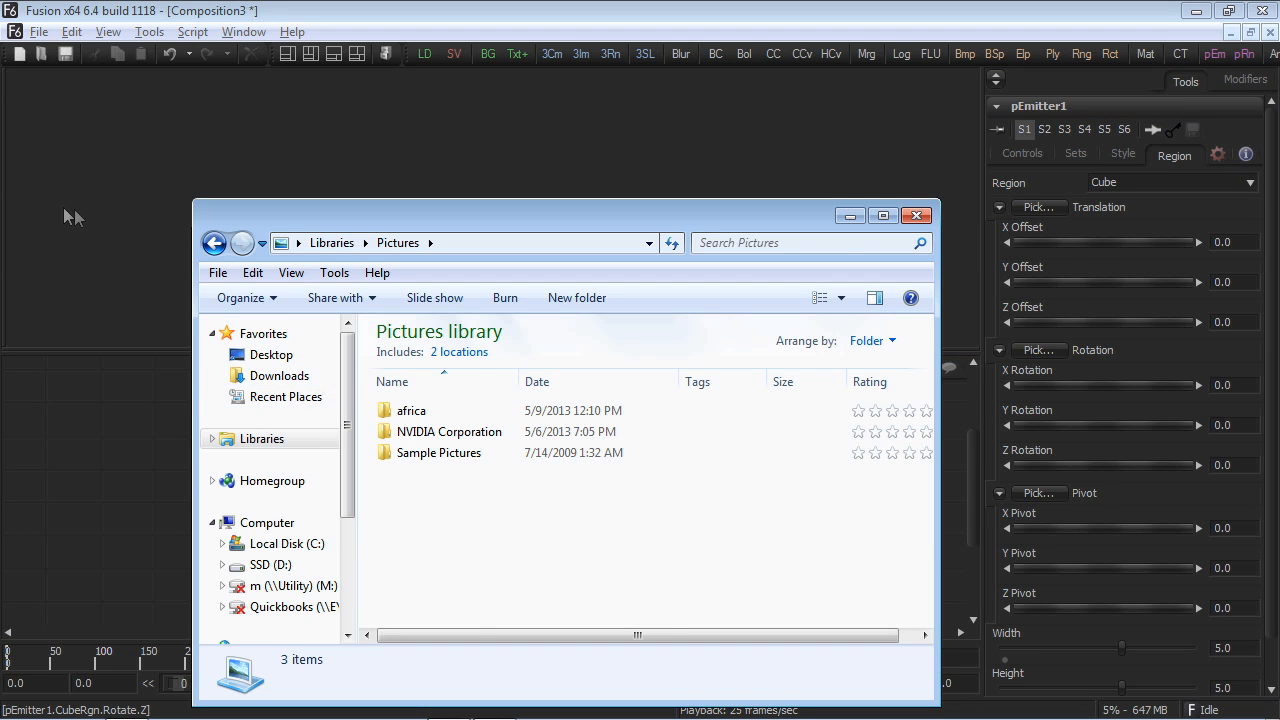
left_click_drag(410, 411, 284, 232)
key("space")
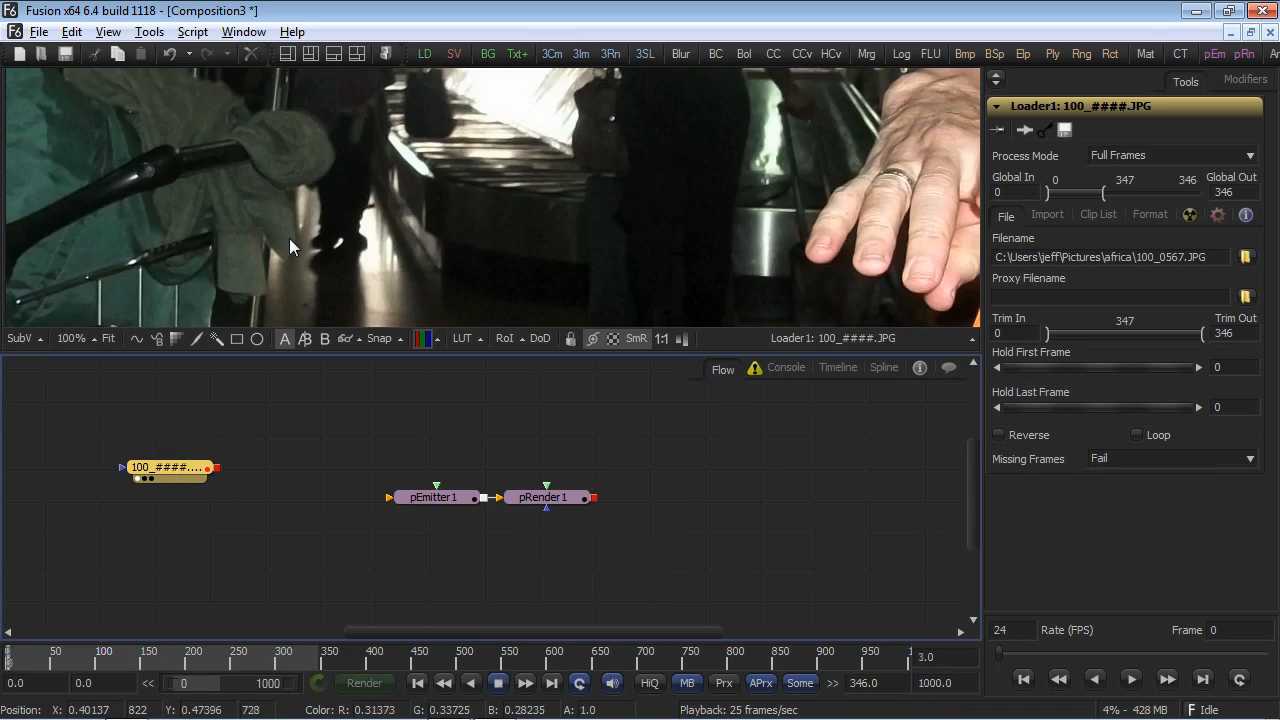
left_click(378, 158)
scroll(378, 158, "down", 5)
left_click_drag(404, 136, 491, 186)
key("space")
Connect the image sequence Loader to pEmitter1 as its style bitmap and show pRender1 in the viewer.
mouse_move(182, 471)
left_mouse_down()
mouse_move(310, 495)
mouse_move(435, 498)
left_mouse_up()
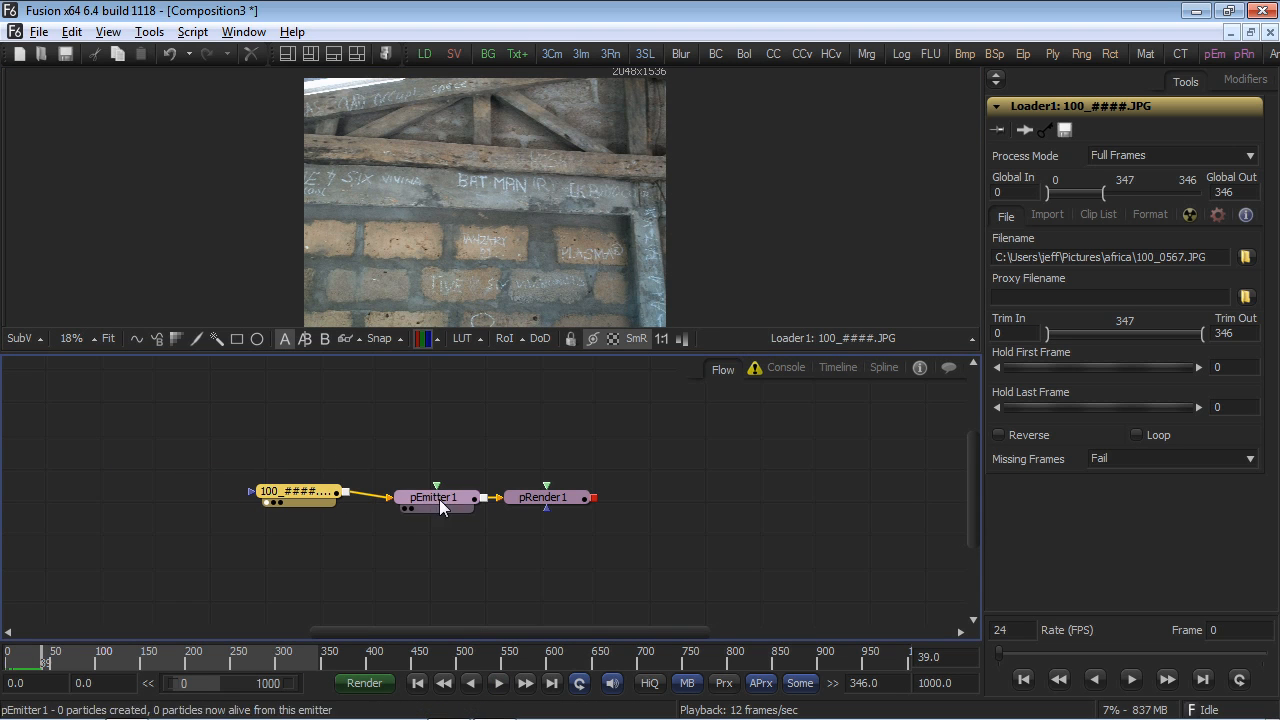
left_click(433, 497)
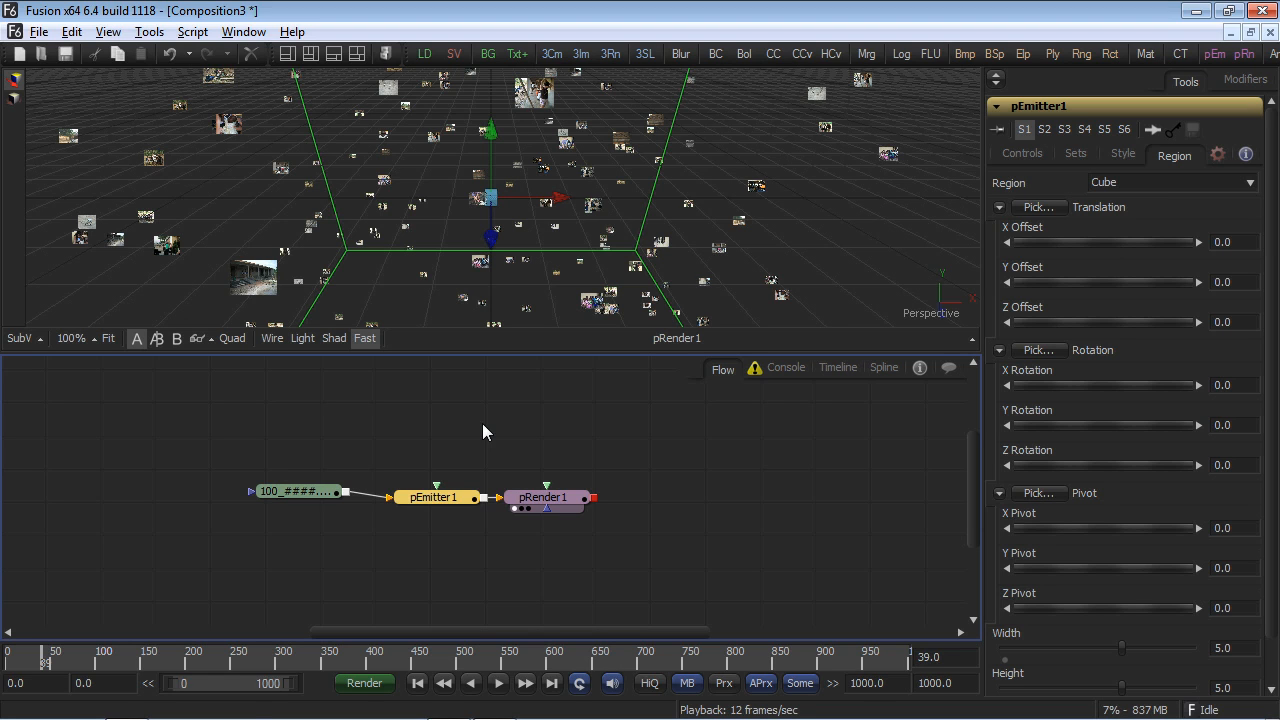
left_click(336, 478)
Set the emitter's Number to 1 and preview the sparser picture particles in playback.
left_click(1018, 156)
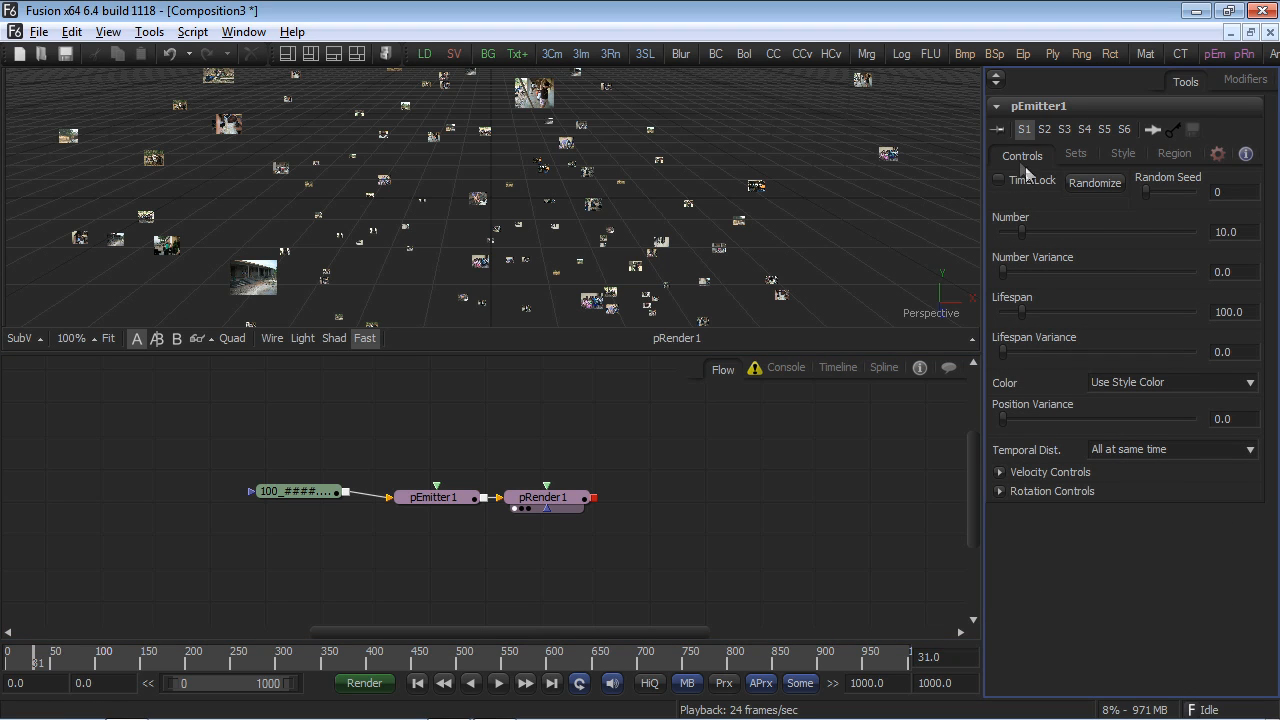
left_click(1242, 228)
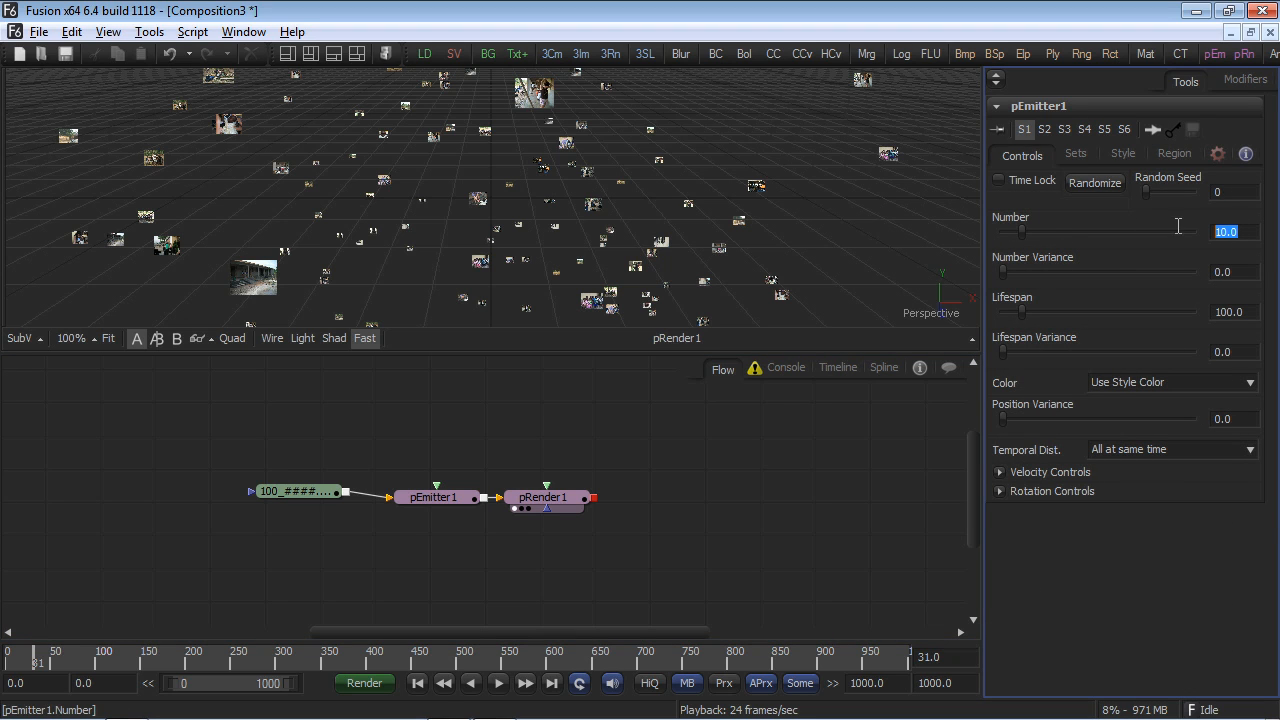
type("1")
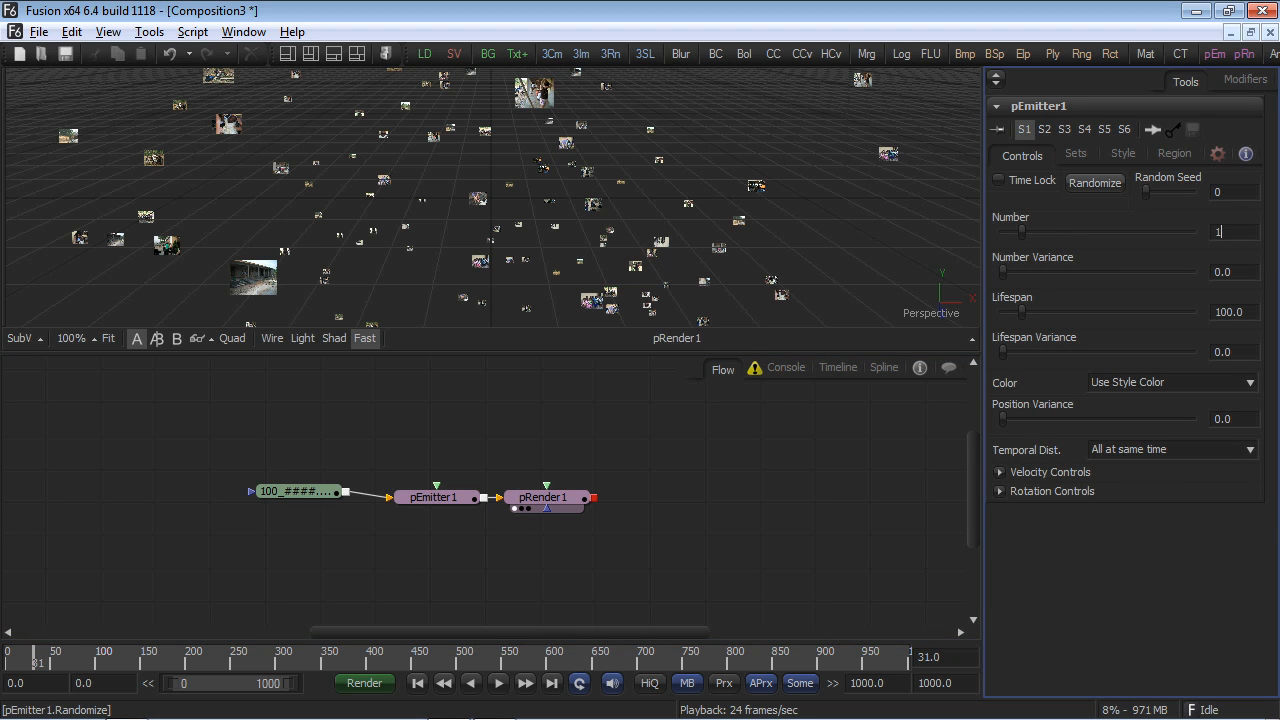
key("Tab")
left_click(562, 541)
left_click_drag(562, 541, 630, 527)
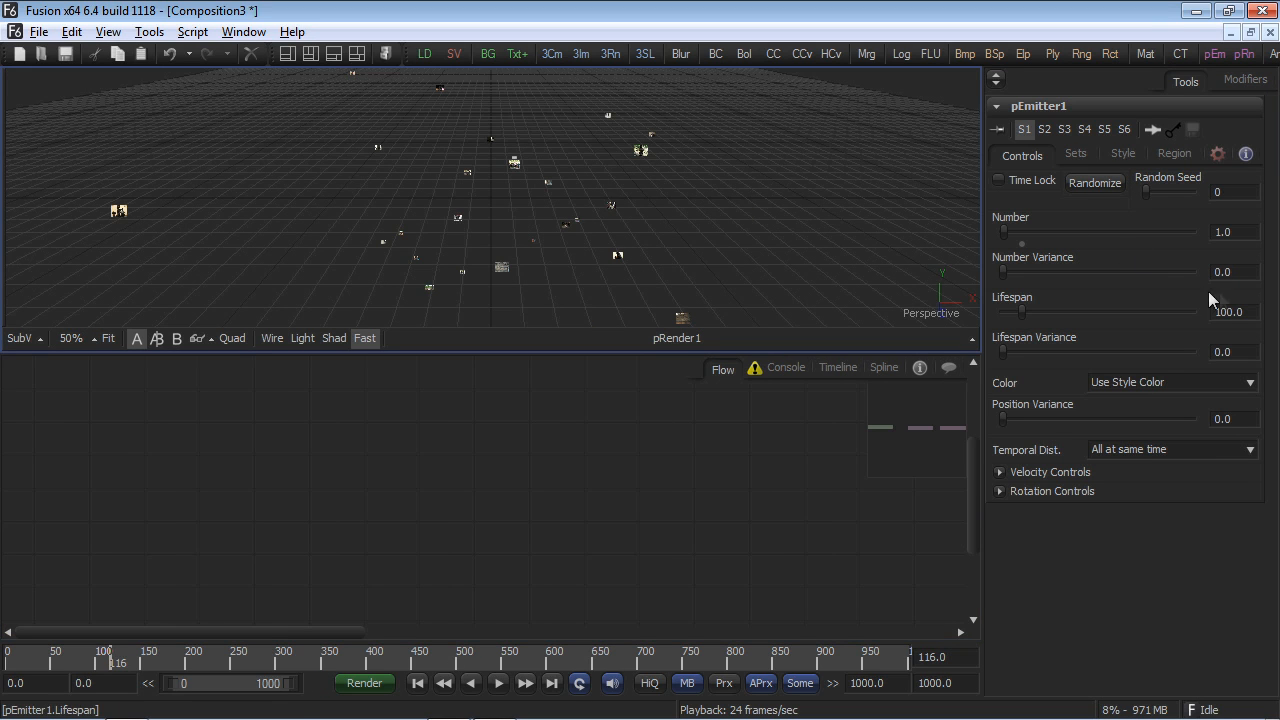
Set the emitter's Lifespan to 500.
left_click(1255, 311)
type("500")
key("Tab")
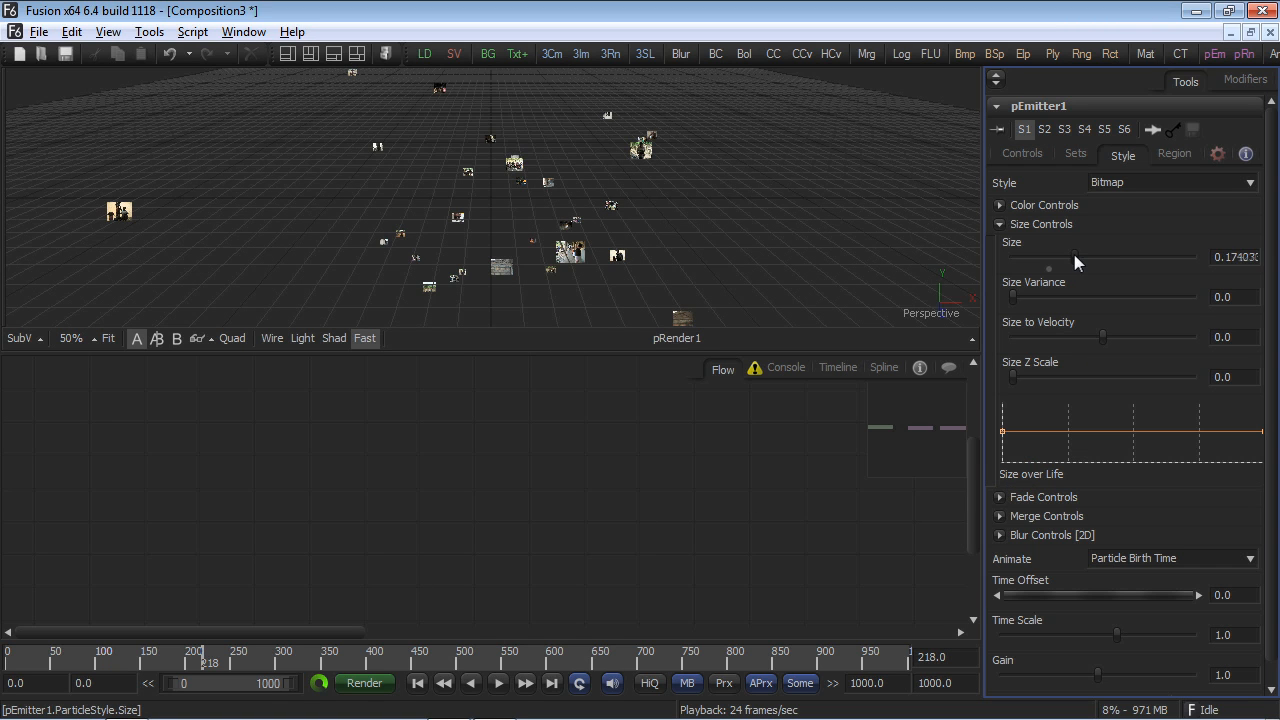
Increase the Size of the bitmap particles and give the emitter a small Velocity.
left_click_drag(1079, 260, 1146, 261)
left_click(1014, 152)
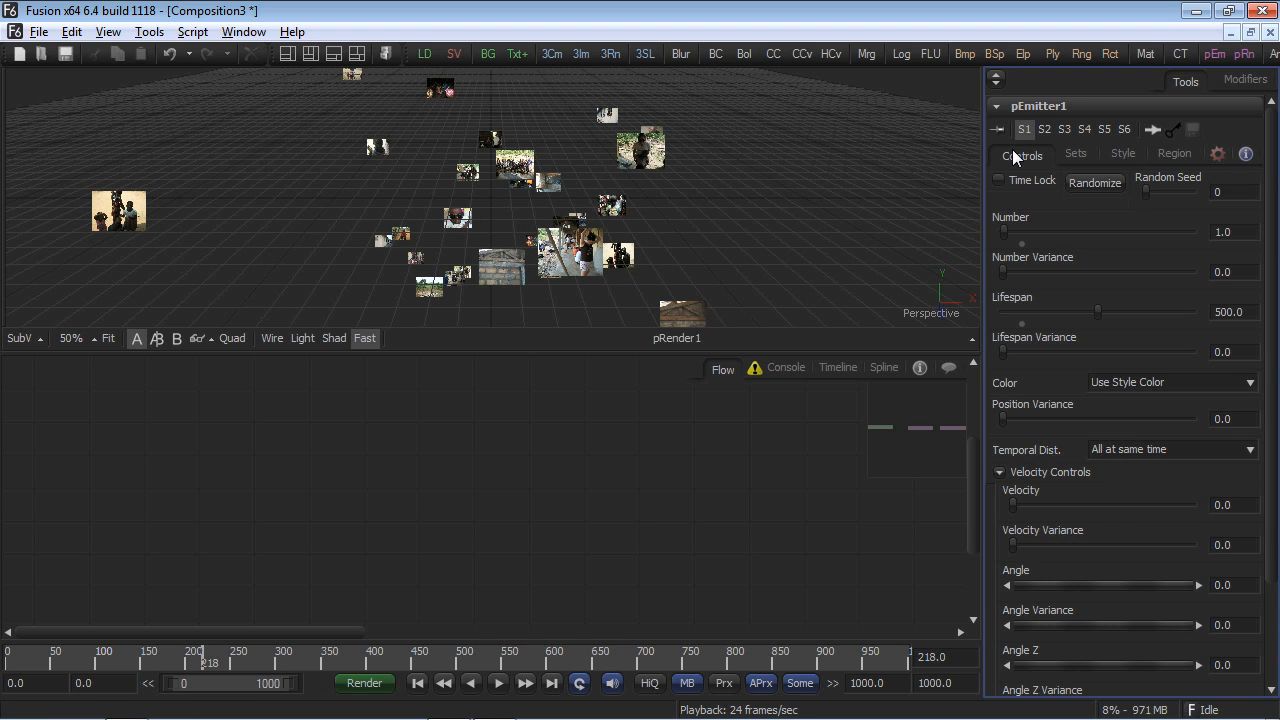
left_click_drag(1018, 503, 1059, 508)
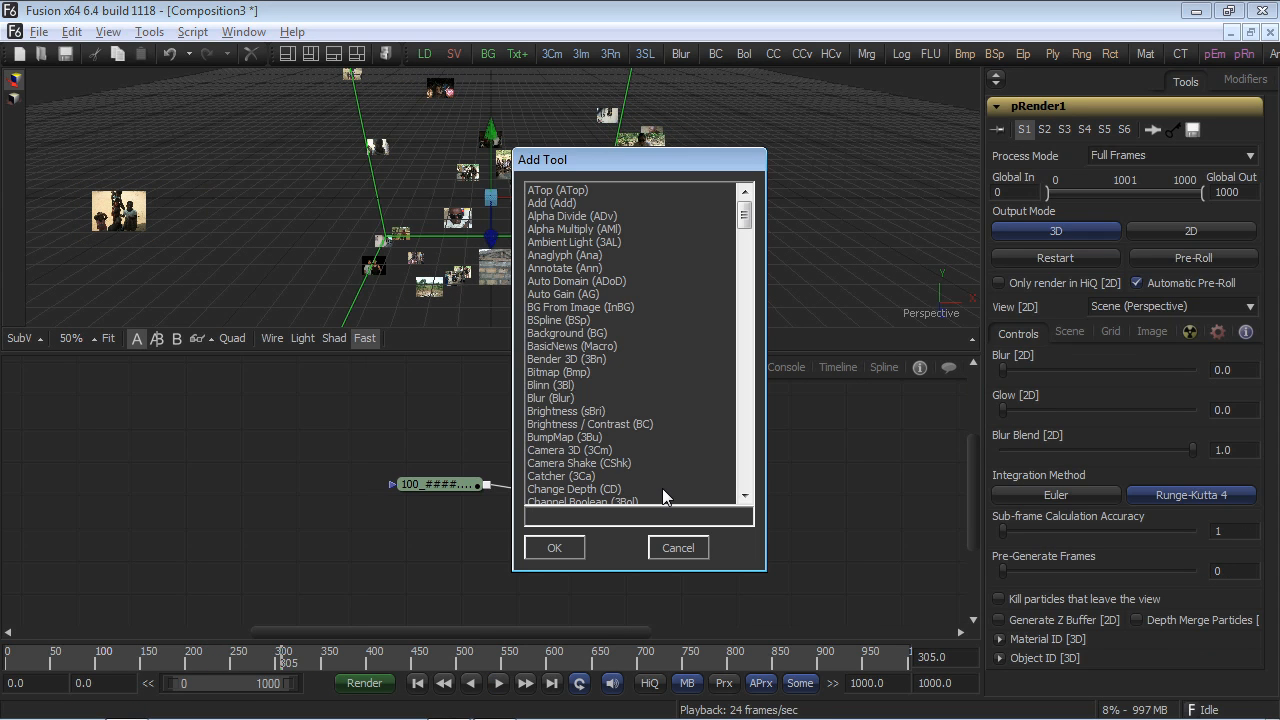
Add a Camera 3D to the picture-particle scene and play the composition.
type("ca")
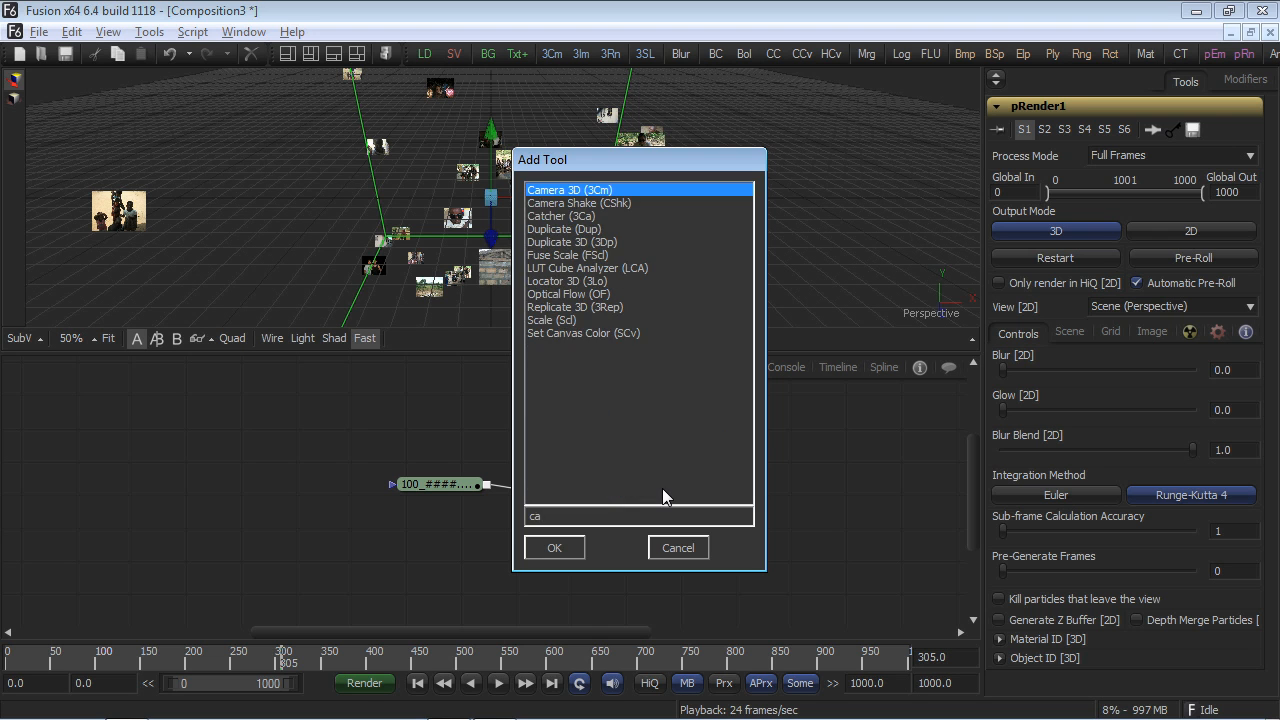
key("Return")
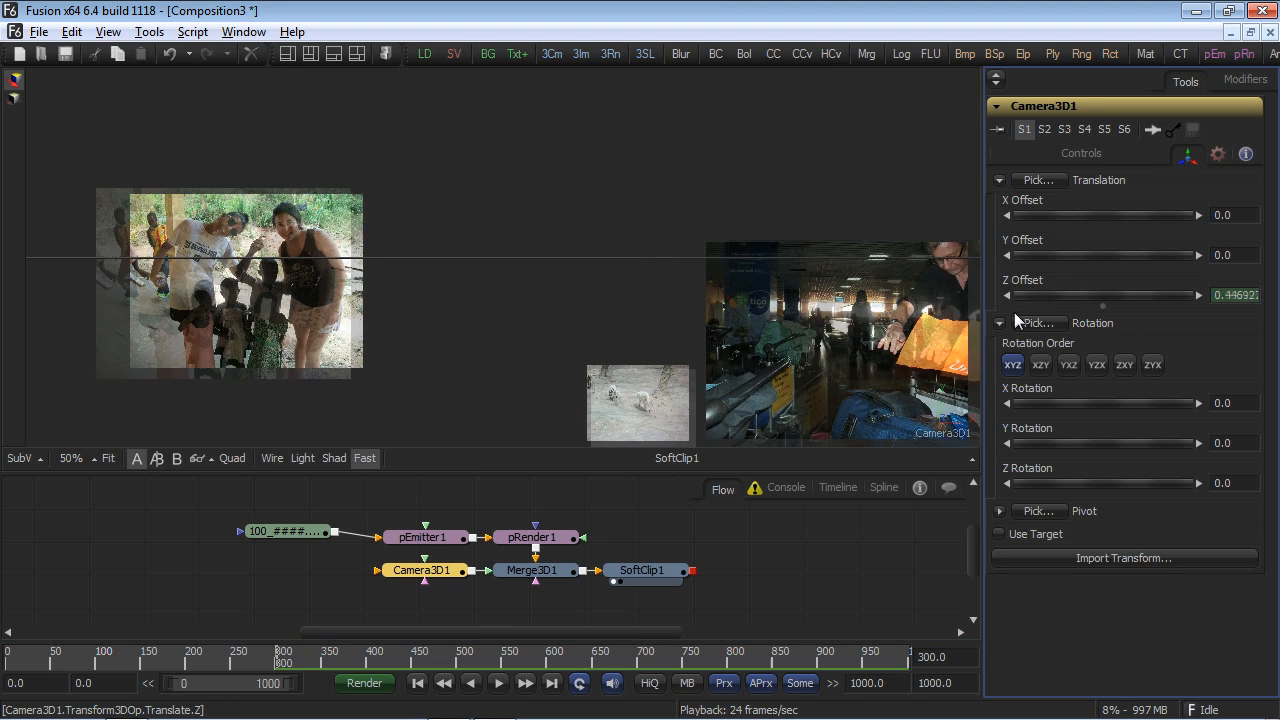
left_click(97, 667)
key("space")
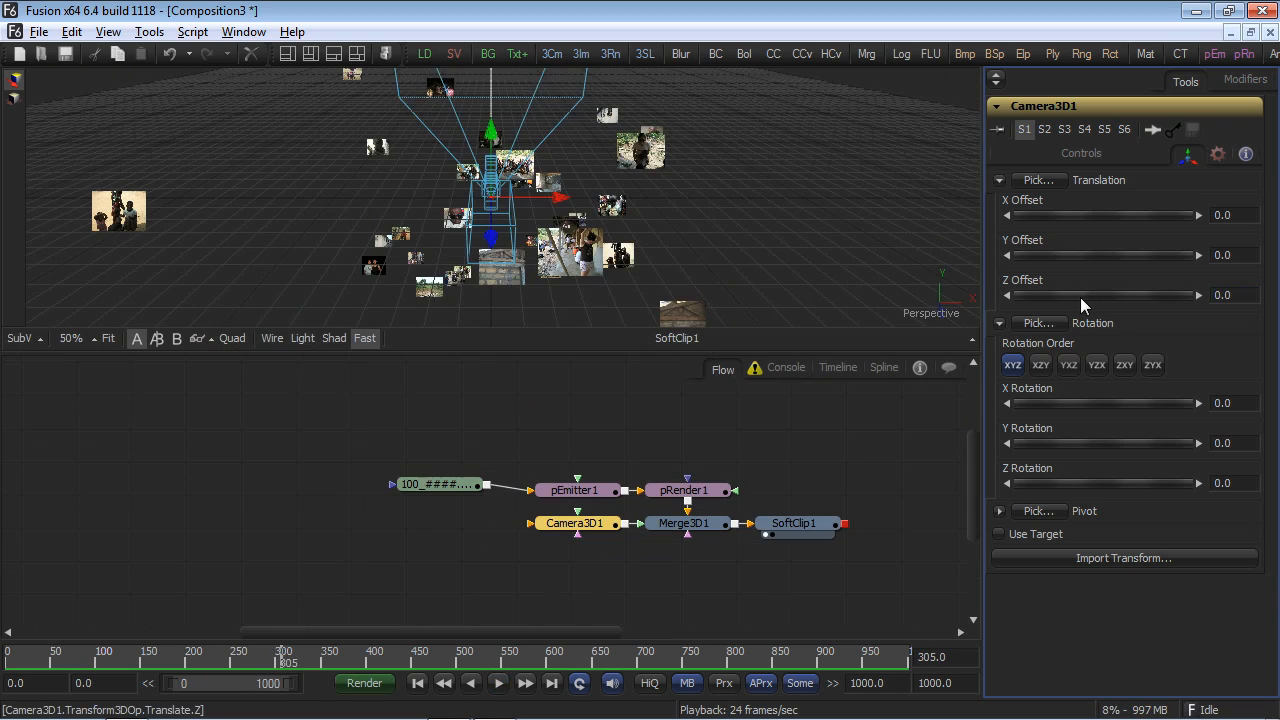
Look through Camera3D1, adjust its Z Offset to move it through the pictures, and enlarge the viewer.
mouse_move(1080, 297)
left_mouse_down()
mouse_move(1095, 298)
mouse_move(1066, 301)
left_mouse_up()
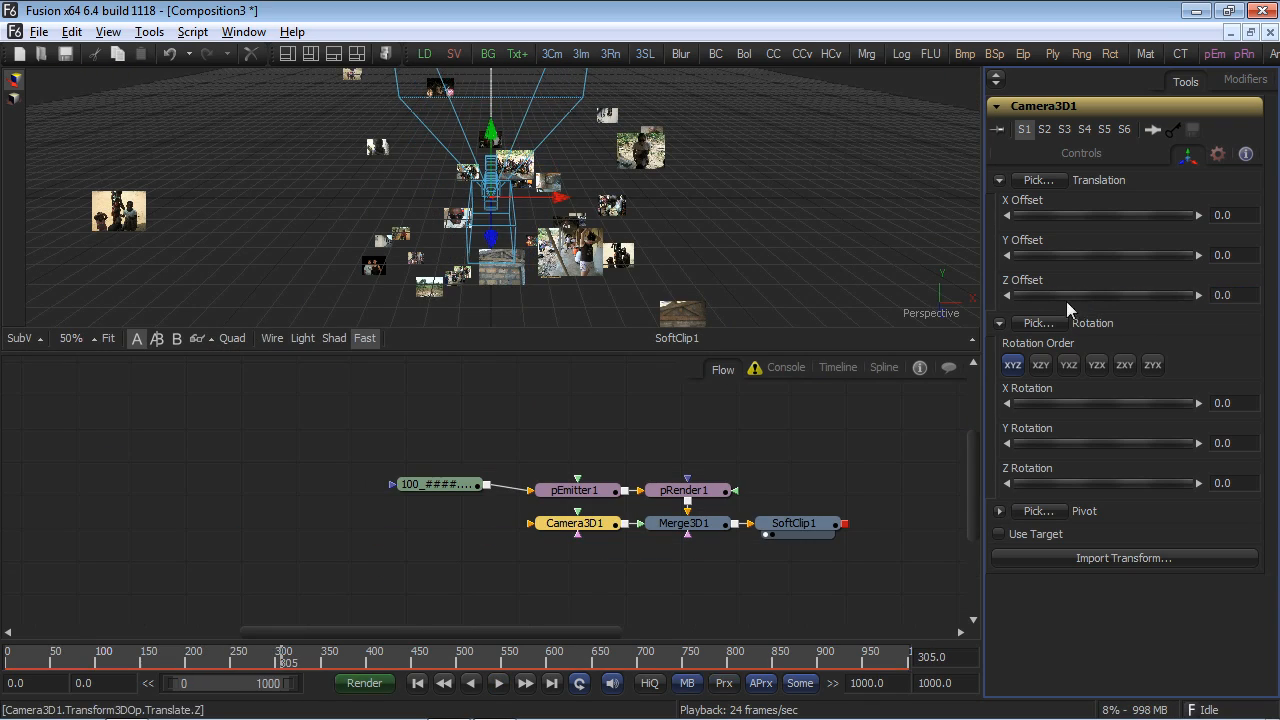
right_click(933, 300)
left_click(979, 307)
left_click_drag(1080, 298, 1160, 300)
left_click_drag(875, 354, 875, 472)
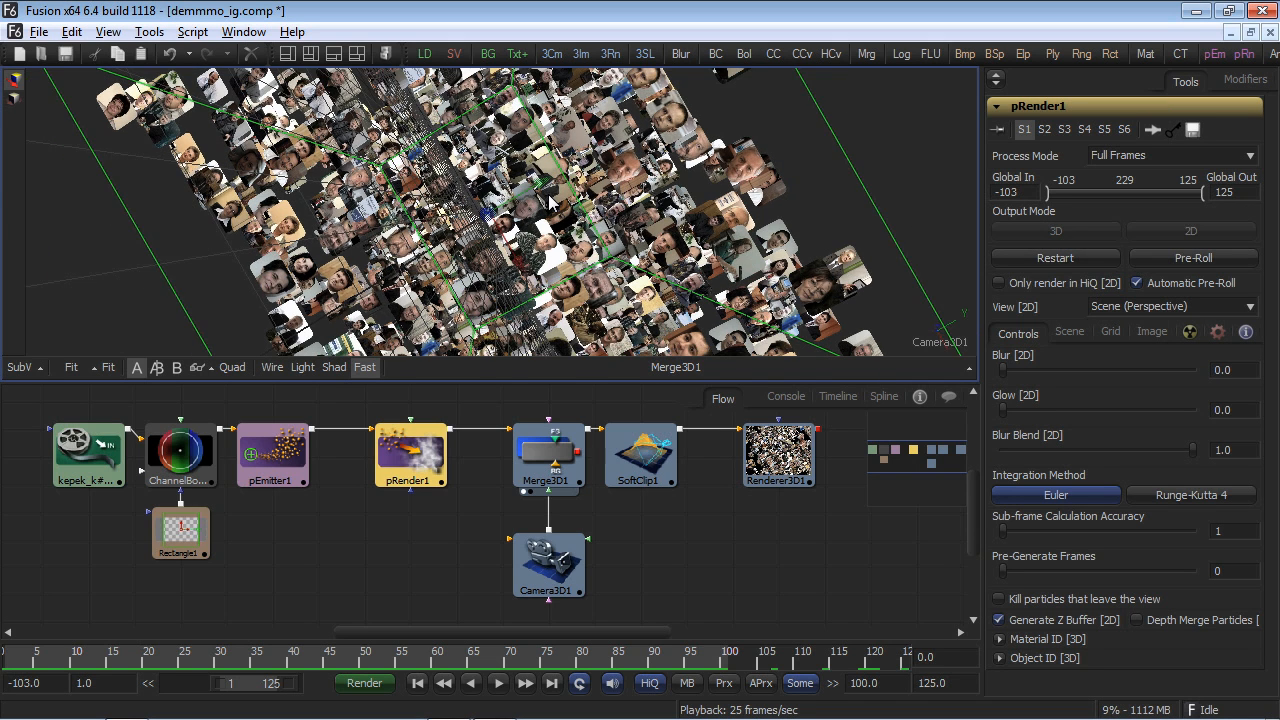
Switch the demmmo_ig.comp viewer from the camera to Perspective and examine the whole portrait particle cloud from outside.
left_click_drag(548, 195, 602, 185)
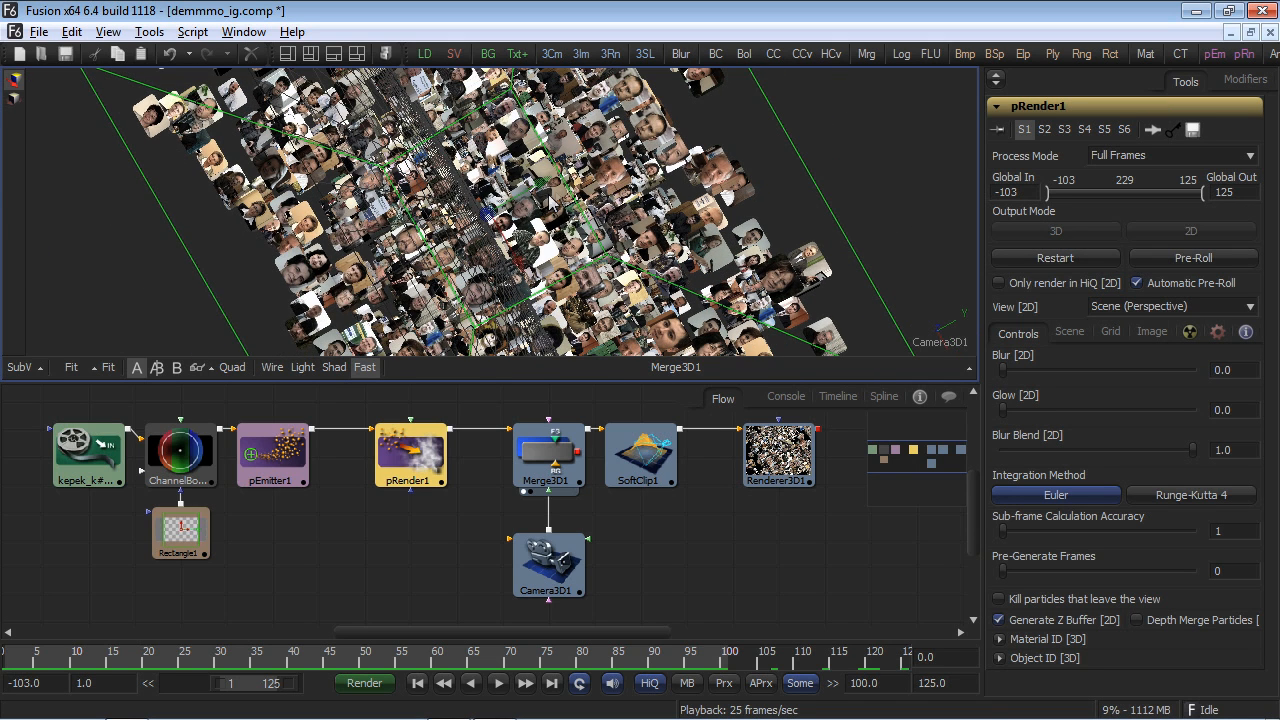
key("super")
left_click(937, 294)
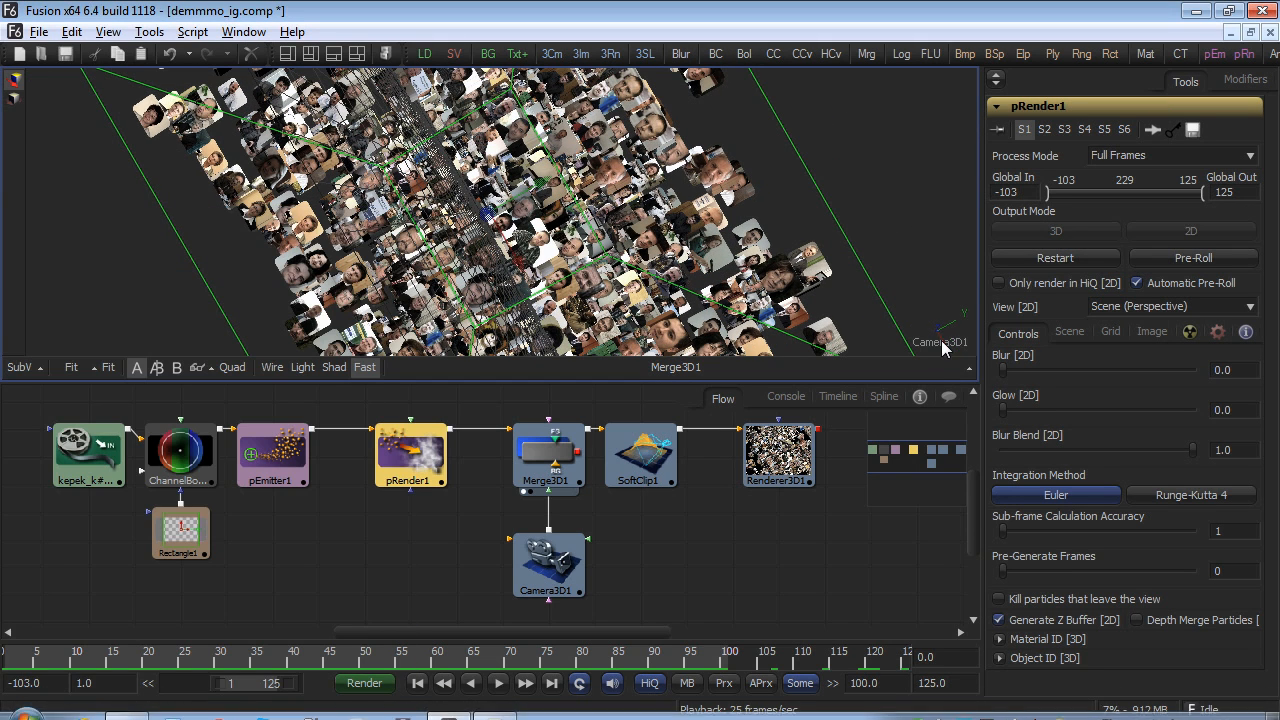
right_click(941, 338)
left_click(967, 385)
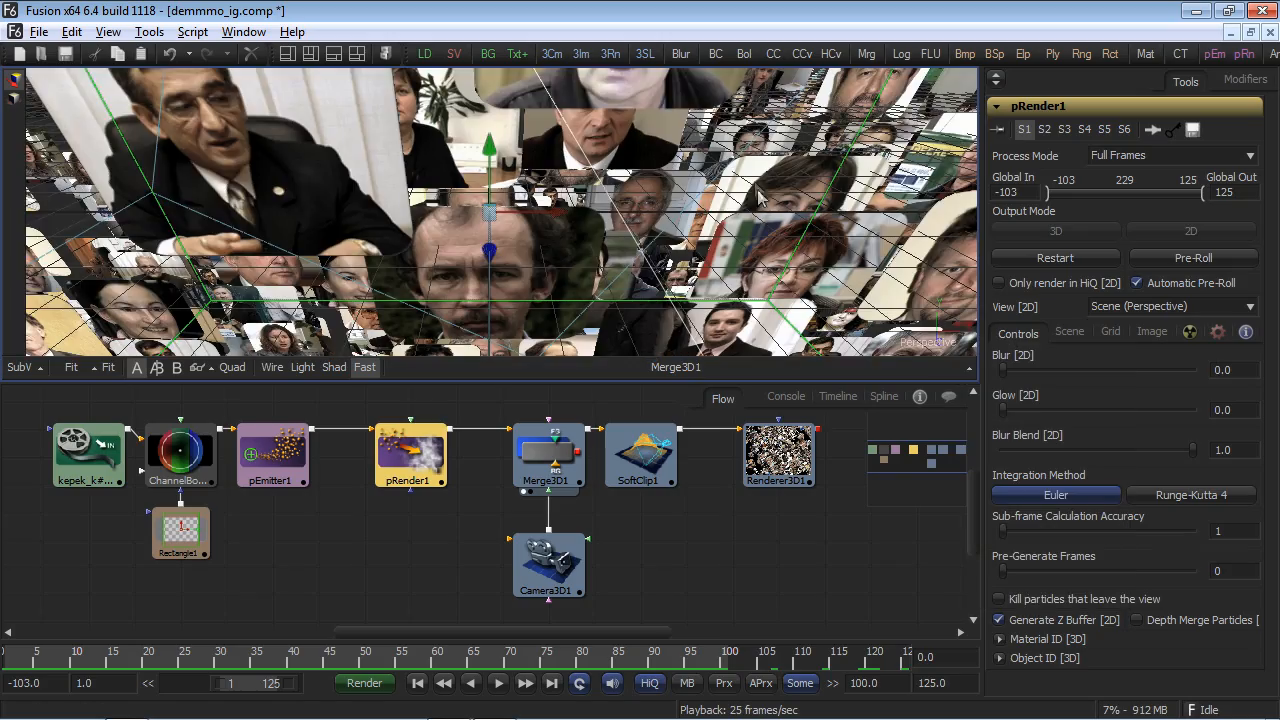
scroll(746, 183, "down", 10)
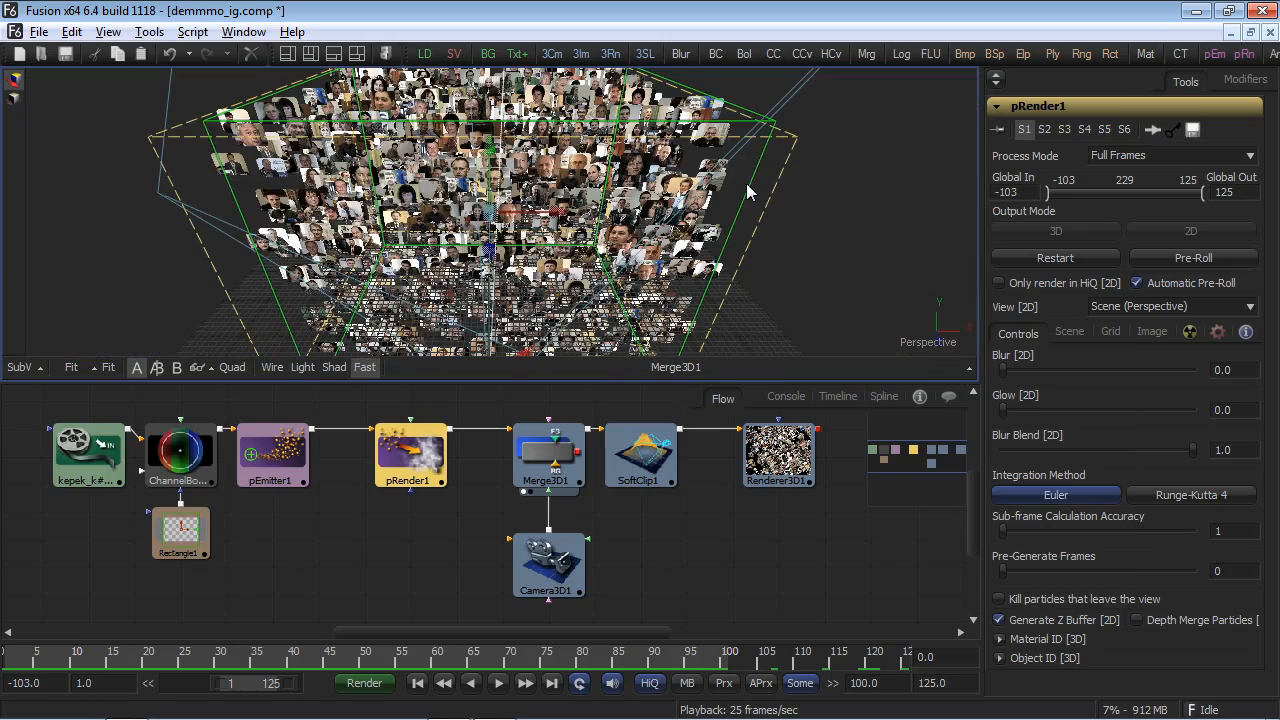
left_click_drag(746, 183, 640, 172)
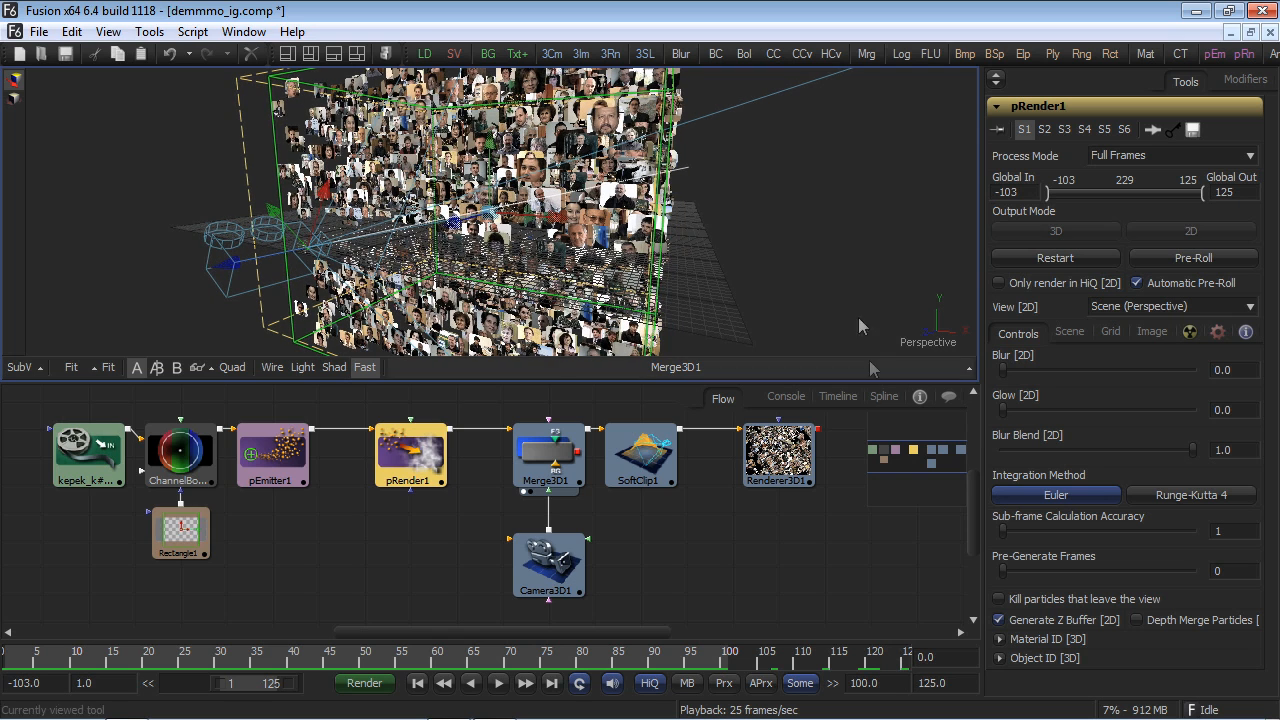
Scrub pRender1's timeline from its negative pre-roll frames past frame 0 to examine how the portrait particles build up.
left_click(840, 396)
left_click_drag(752, 525, 570, 534)
scroll(570, 534, "down", 3)
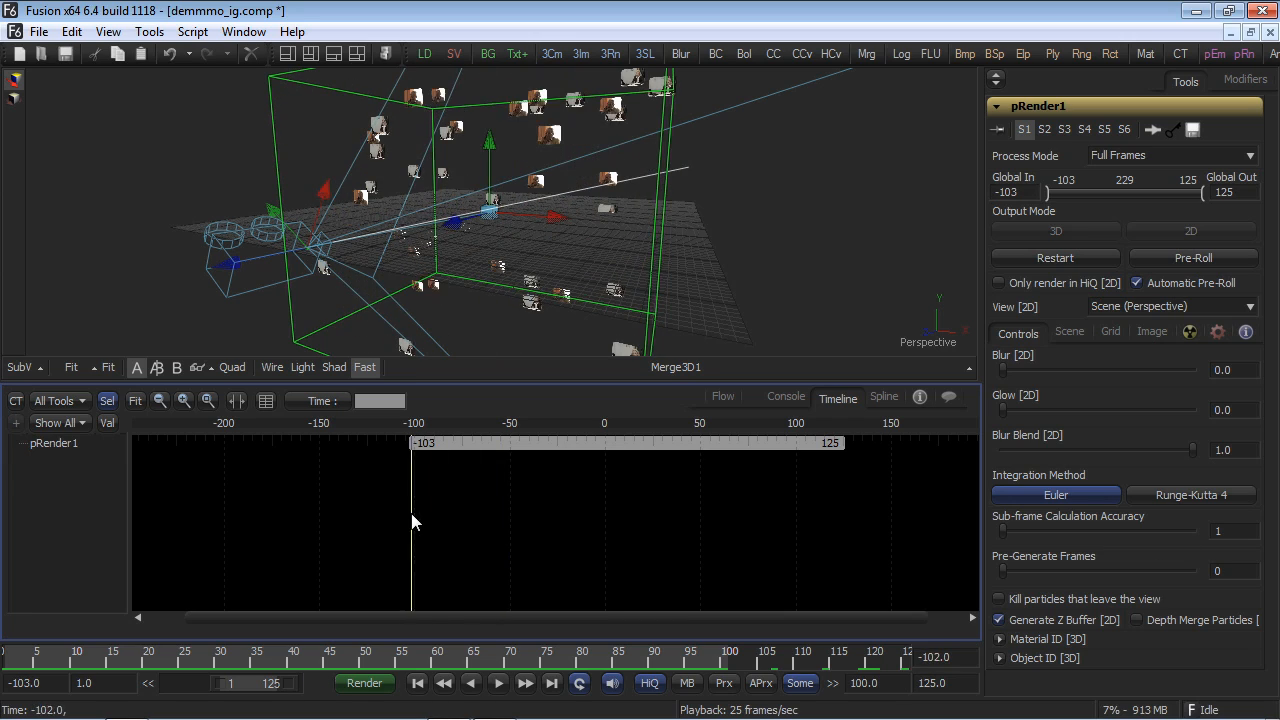
left_click_drag(545, 515, 695, 508)
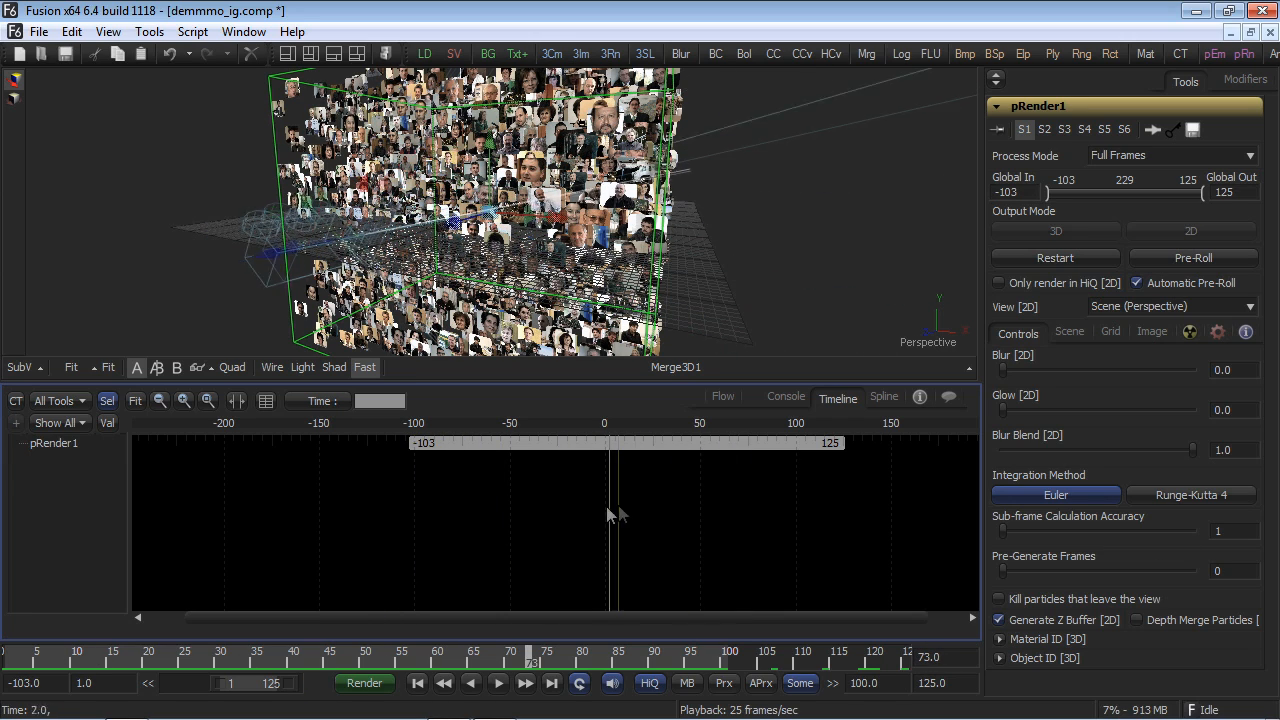
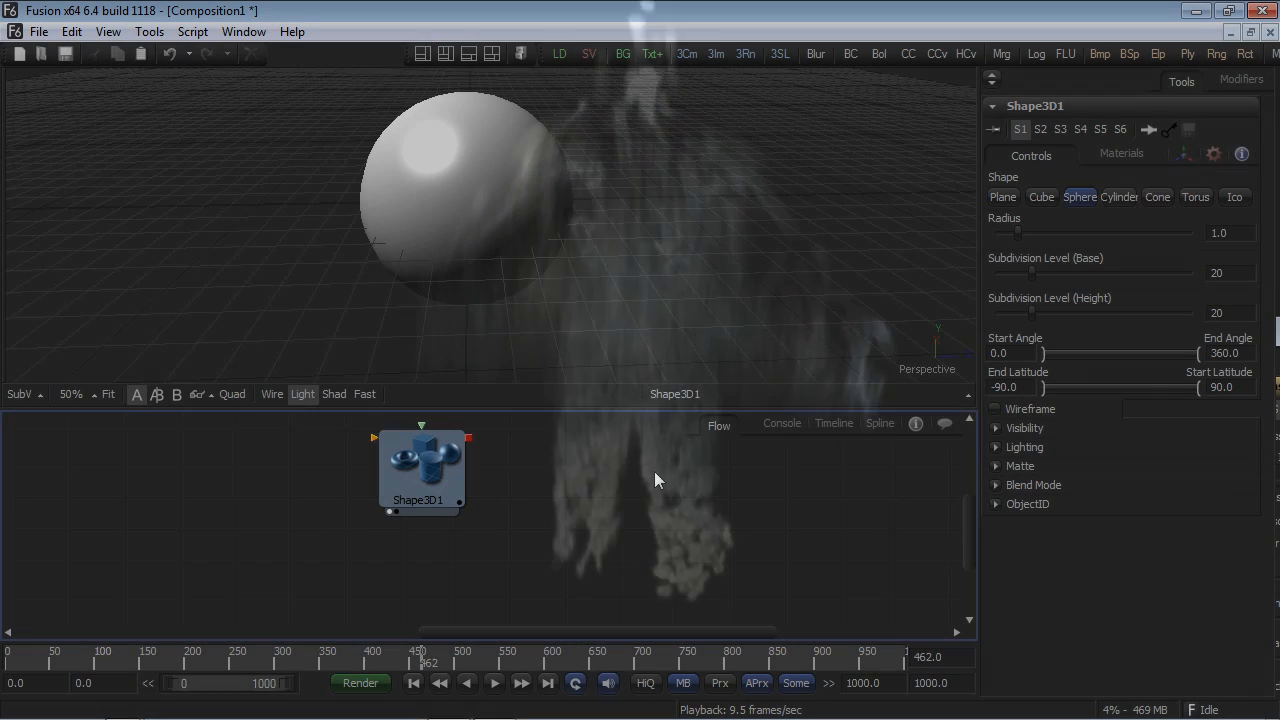
Duplicate the Shape3D1 sphere node and place the copy below the original in the flow.
left_click_drag(466, 450, 462, 473)
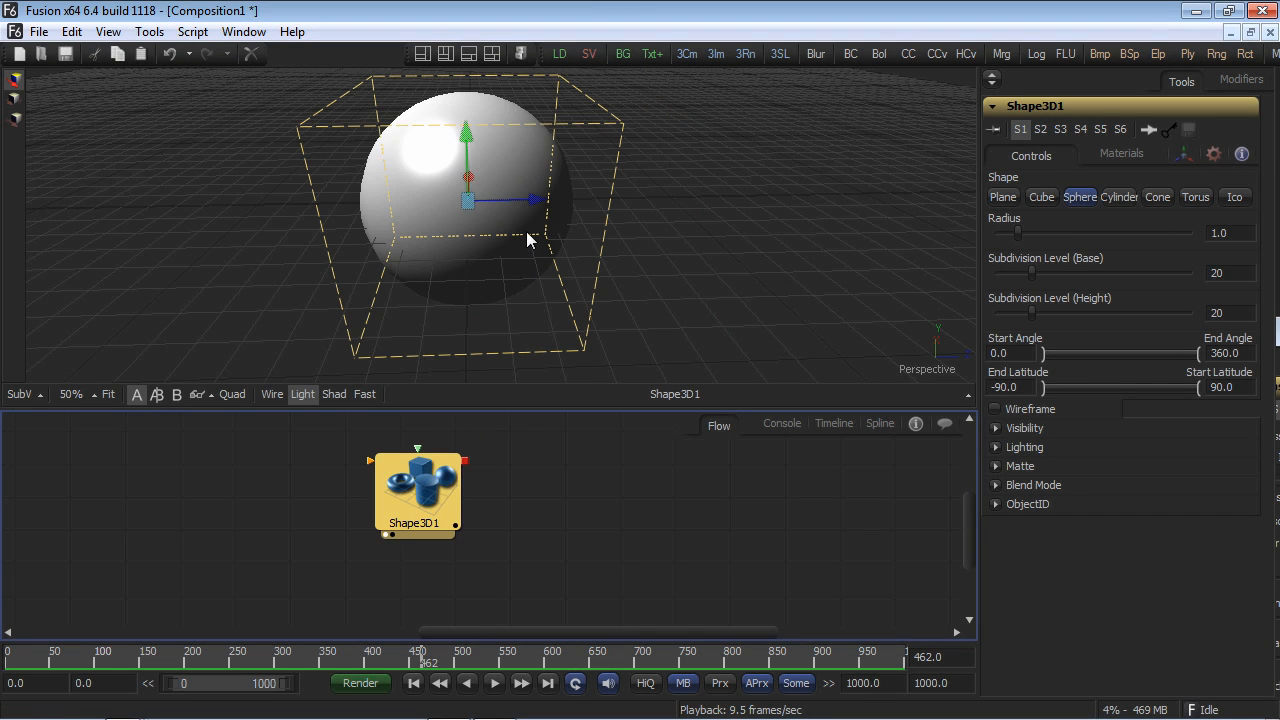
left_click_drag(412, 498, 416, 480)
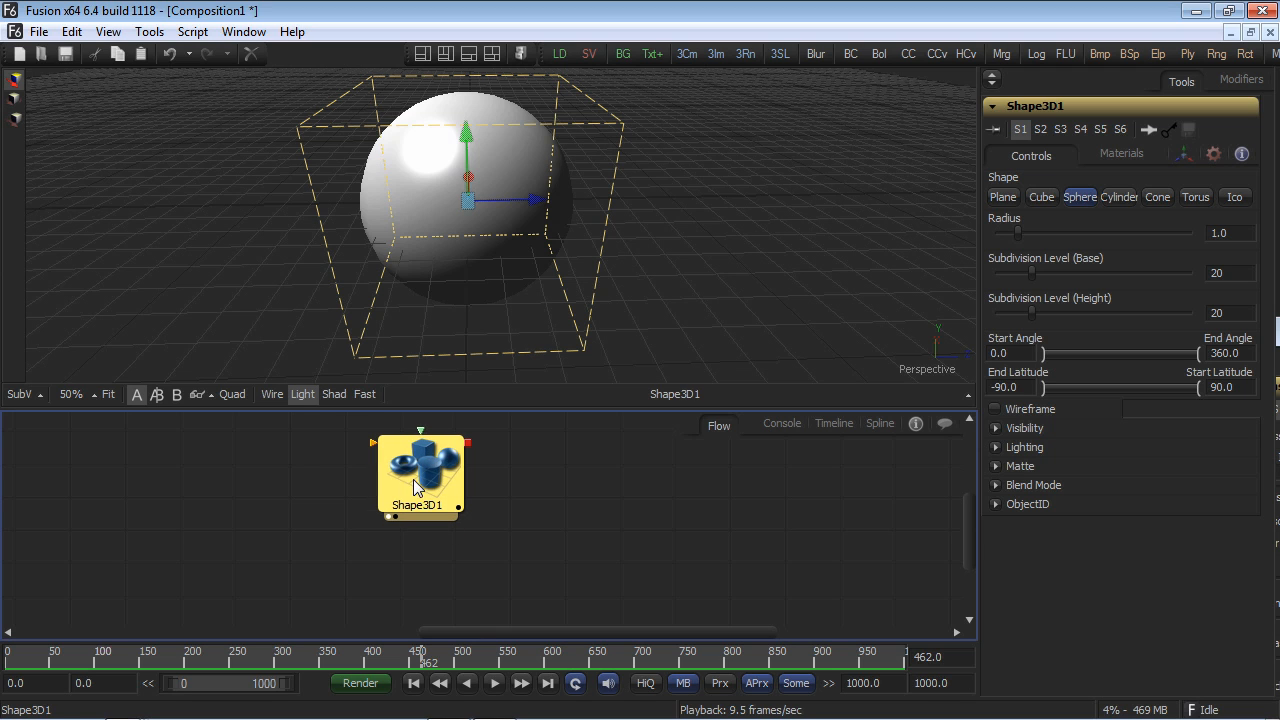
left_click(416, 564)
key("ctrl+v")
left_click_drag(421, 560, 411, 562)
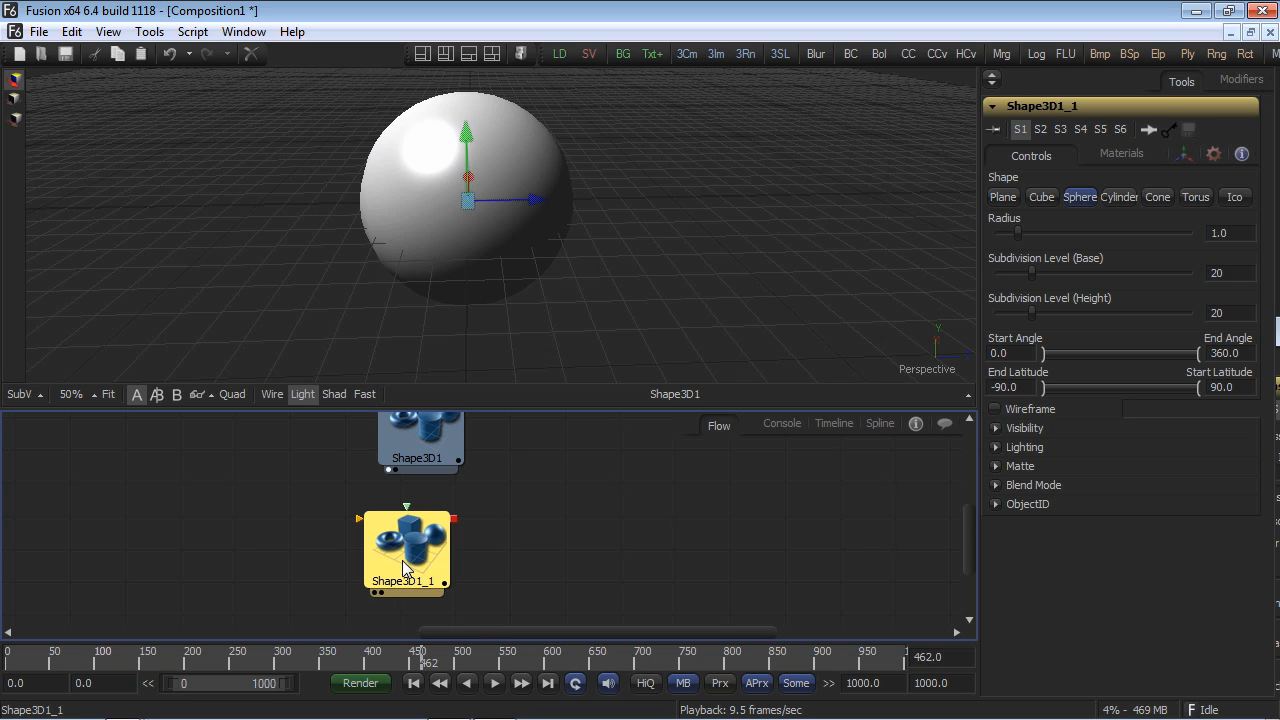
Turn the copied shape into a Cube, show it in the viewer and reduce its Size to about 0.1.
left_click(1043, 198)
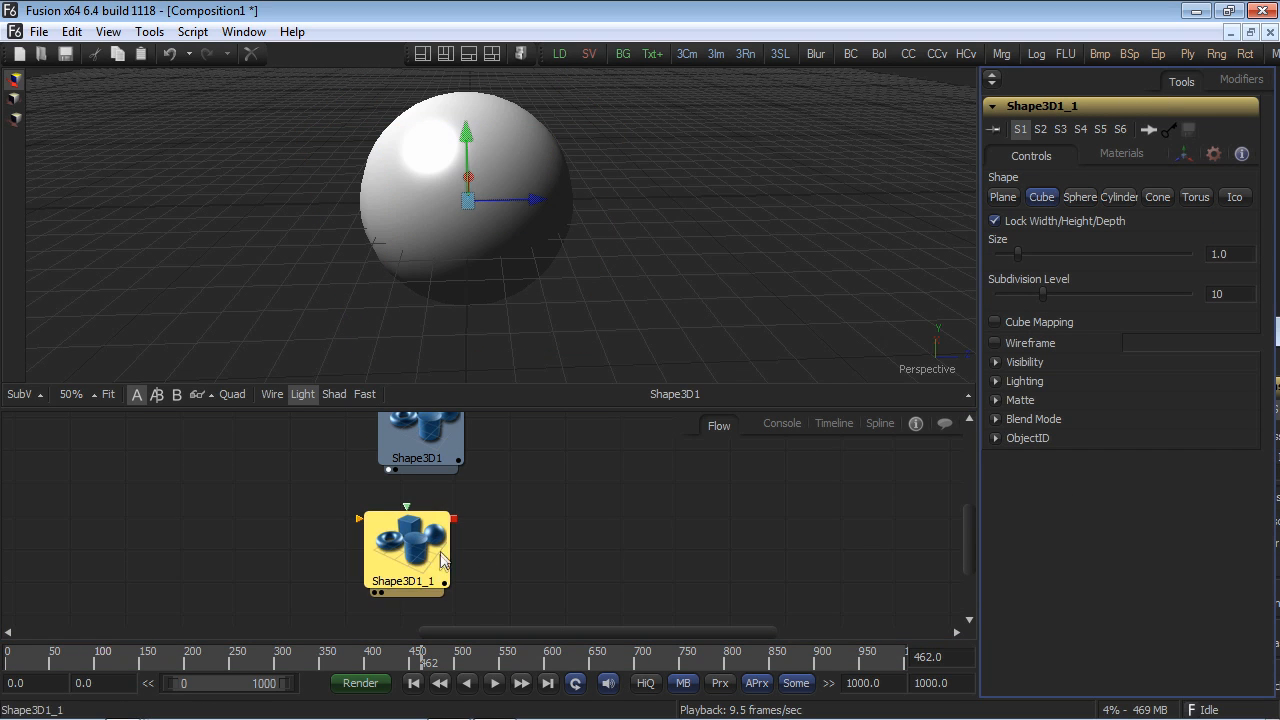
key("1")
left_click_drag(1024, 254, 1022, 258)
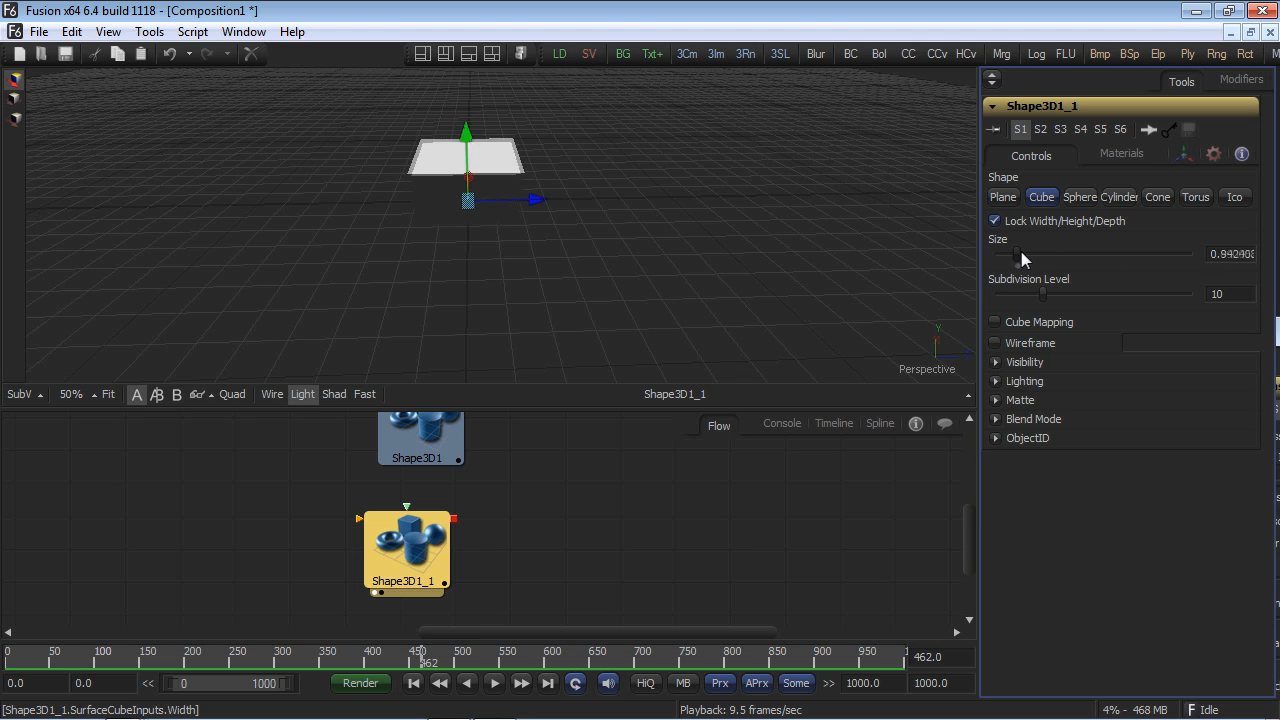
left_click_drag(952, 231, 815, 226)
Drive the cube's X Rotation with the expression time*2 and add an expression to its Y Rotation.
left_click(1186, 153)
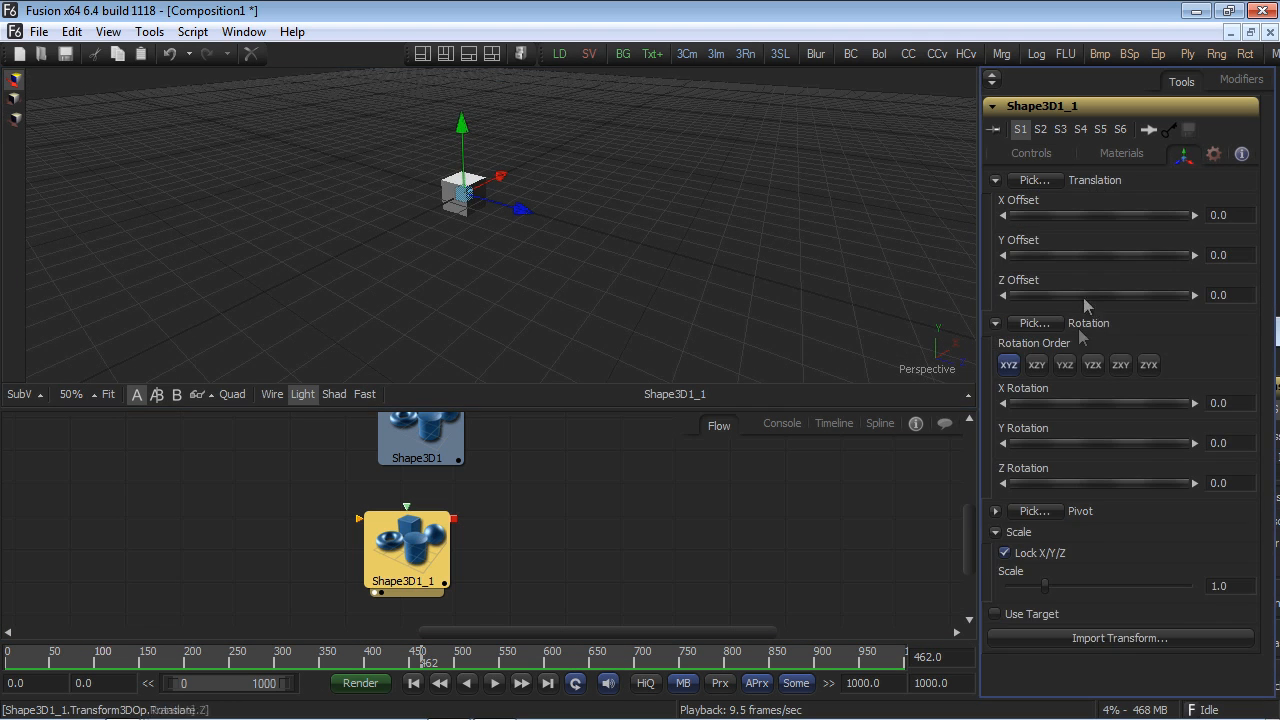
right_click(1099, 404)
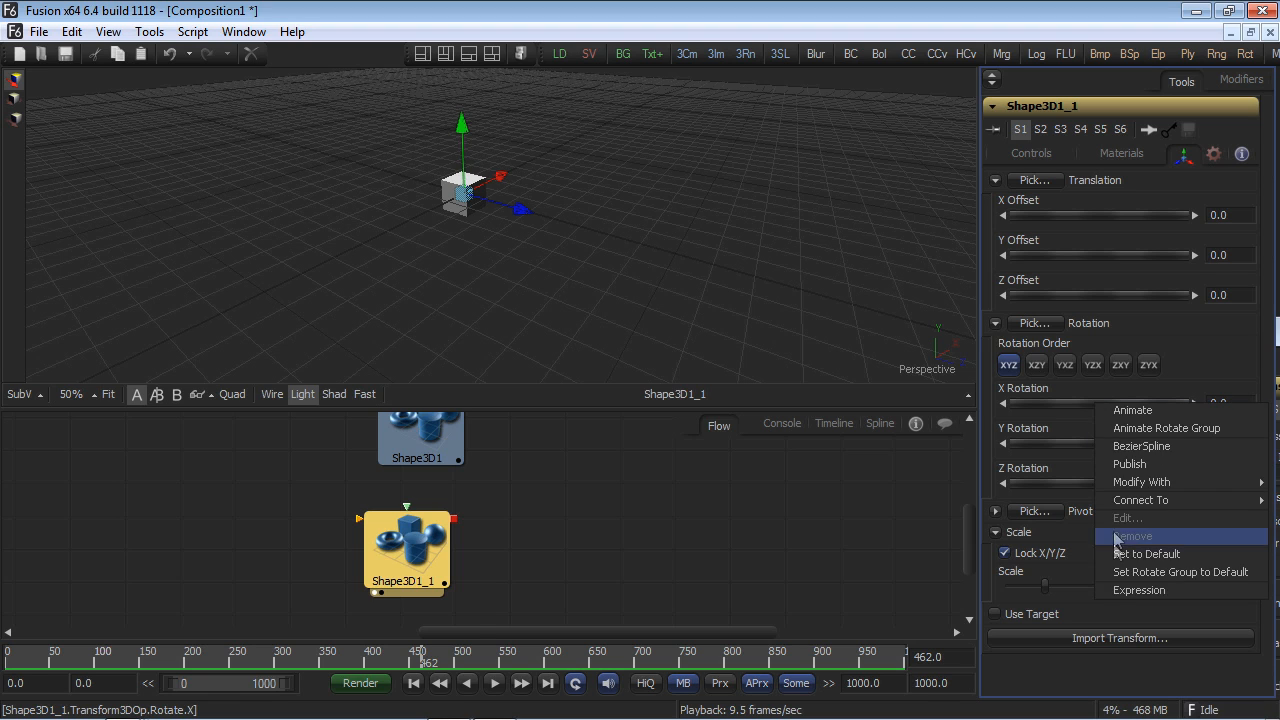
left_click(1113, 593)
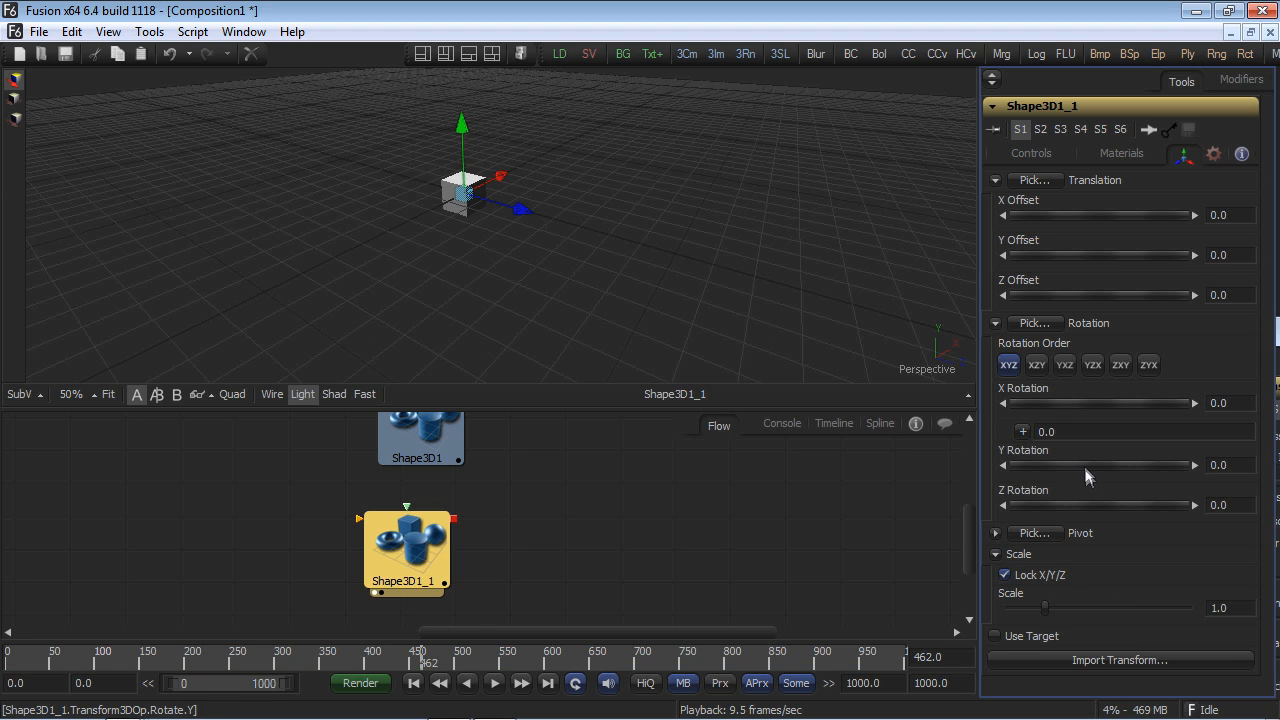
left_click(1096, 436)
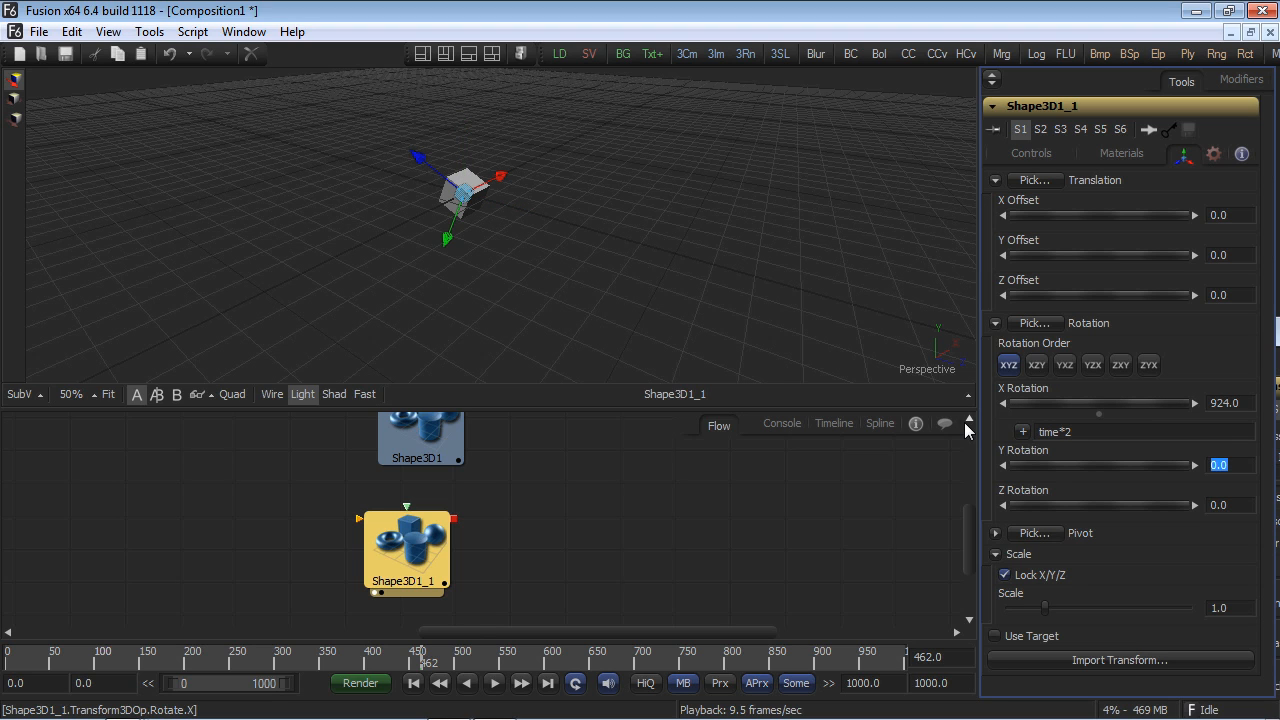
right_click(1082, 464)
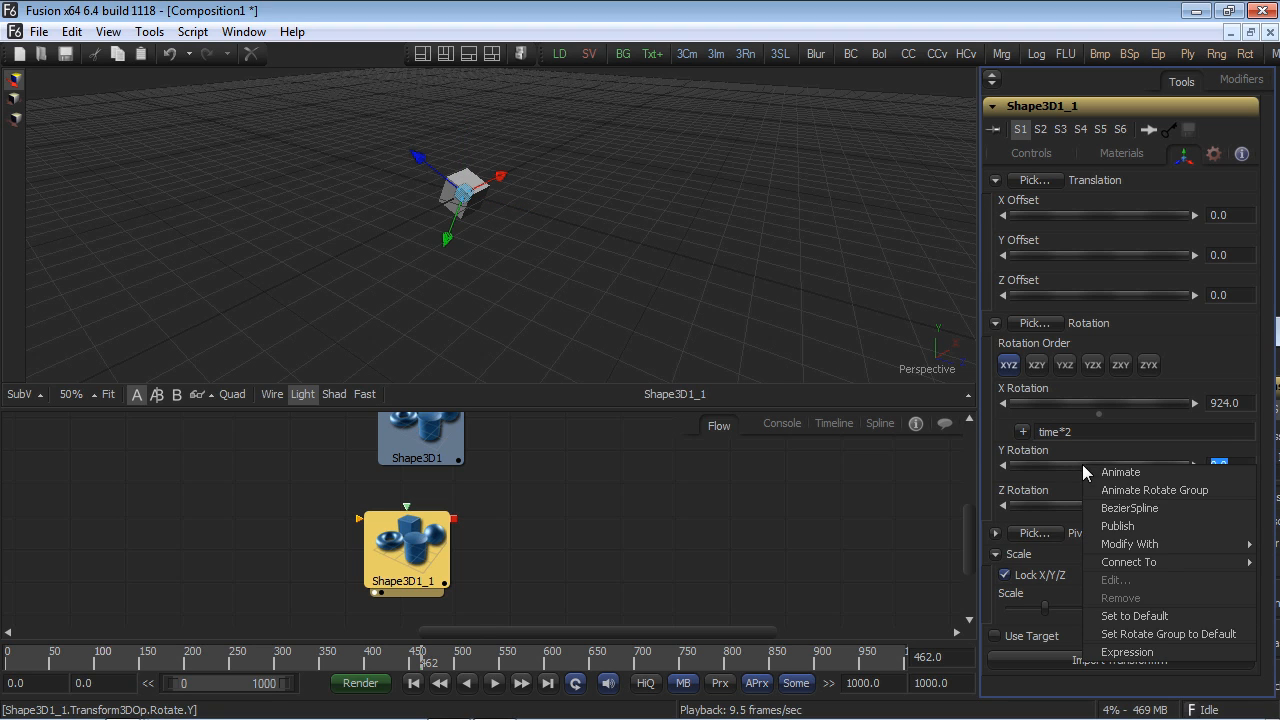
left_click(1130, 654)
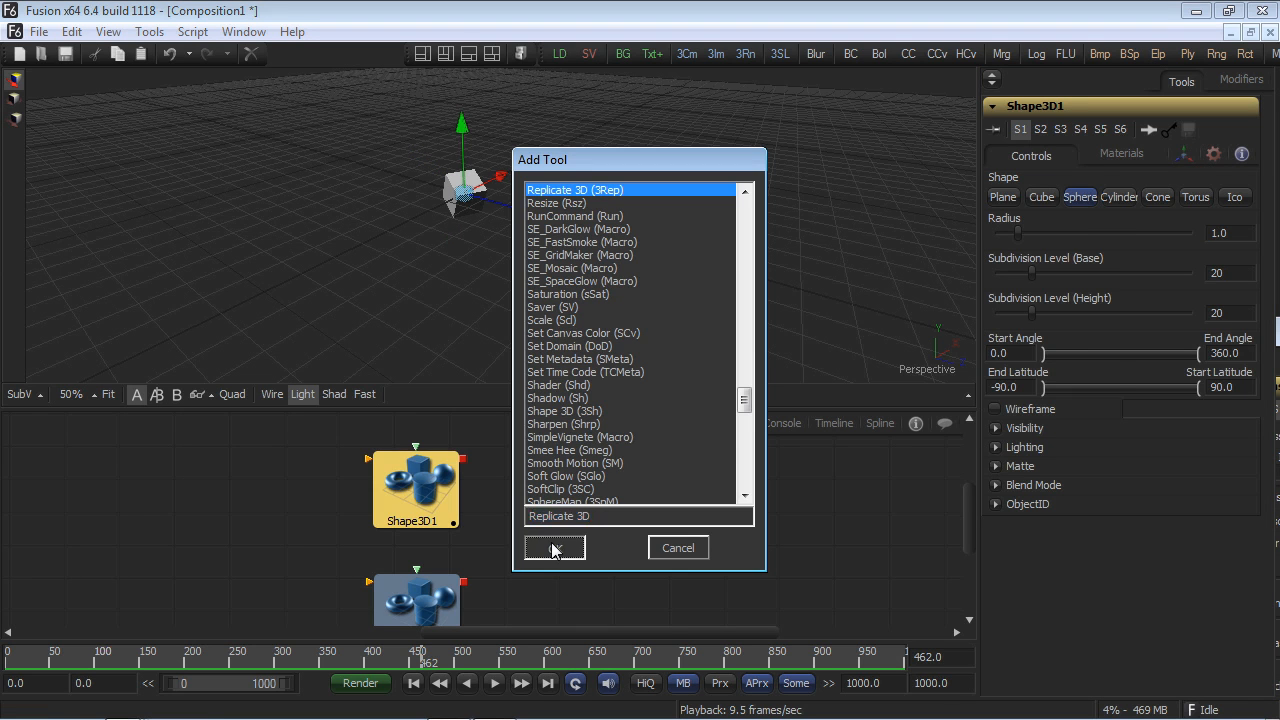
Add a Replicate 3D after the sphere, connect the cube as its replicated object and show the result in the viewer.
left_click(553, 549)
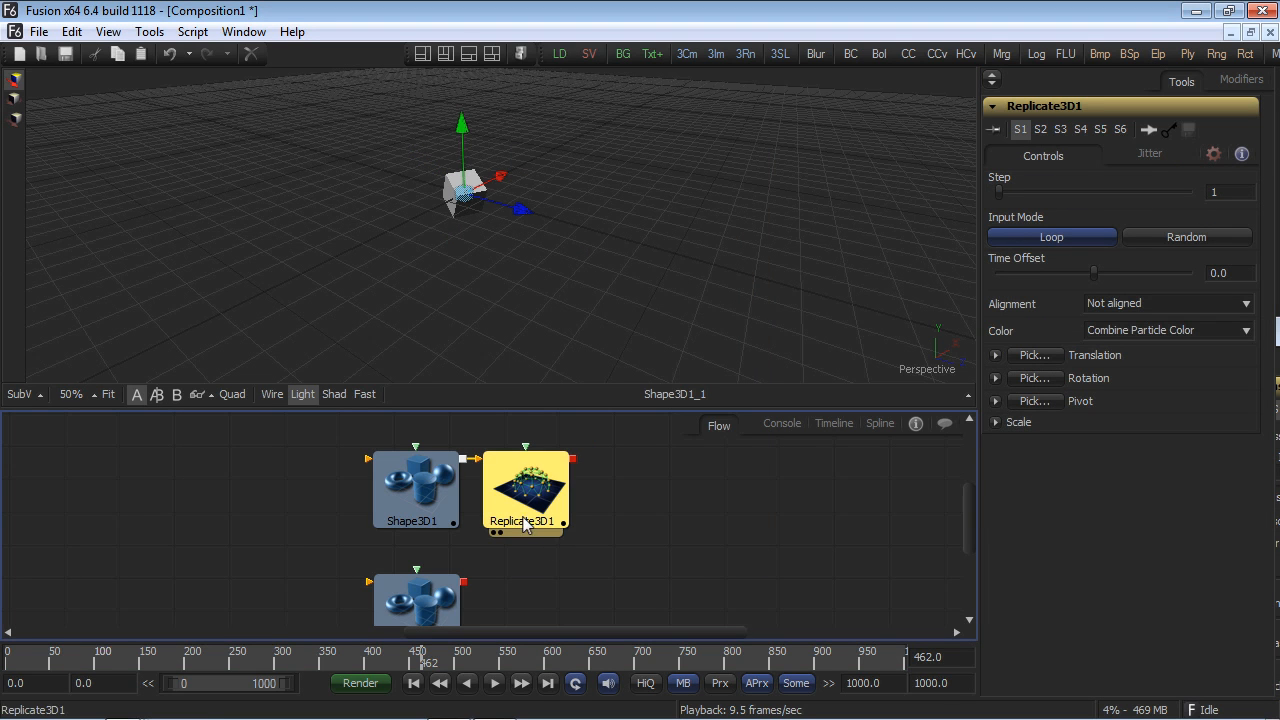
left_click_drag(489, 581, 525, 522)
scroll(642, 523, "down", 1)
left_click_drag(503, 487, 532, 298)
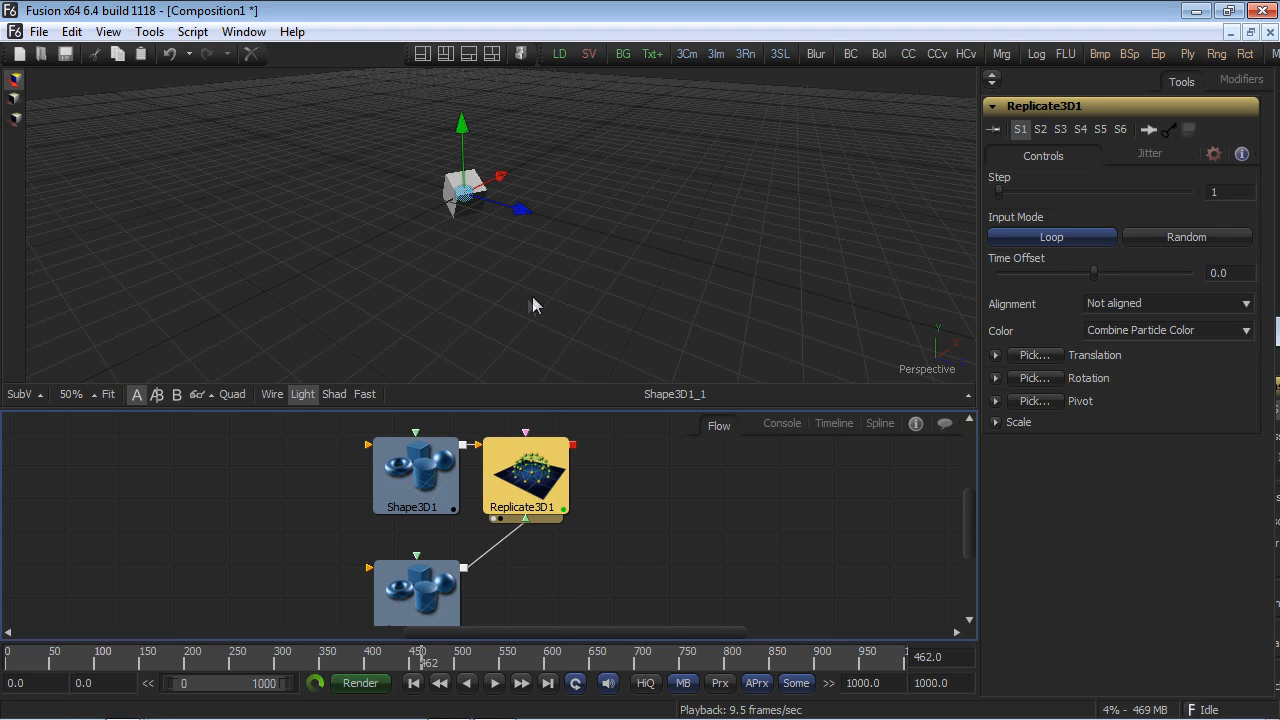
Set Replicate3D1's Alignment to Aligned so the cubes follow the sphere's surface.
left_click(1161, 300)
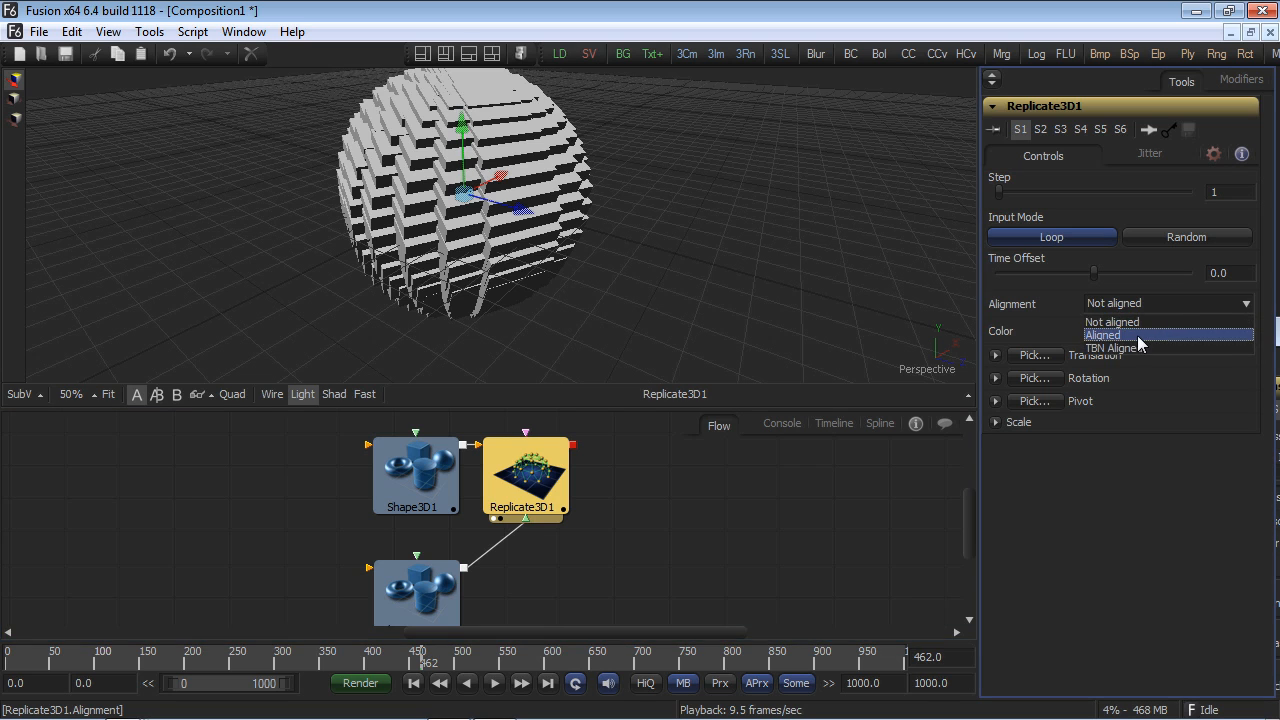
left_click(1137, 336)
left_click_drag(656, 477, 672, 469)
left_click_drag(660, 408, 665, 393)
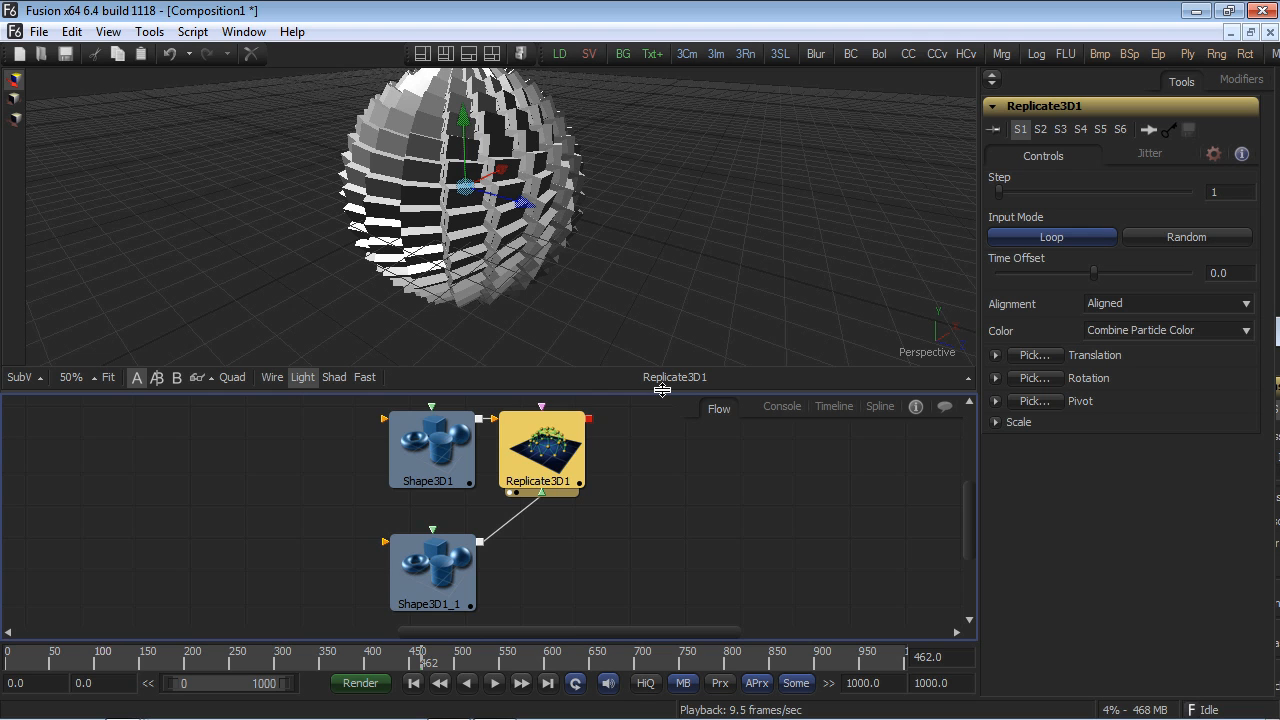
left_click_drag(729, 477, 729, 487)
Play the composition and adjust the Translation offset of the replicated cubes.
key("space")
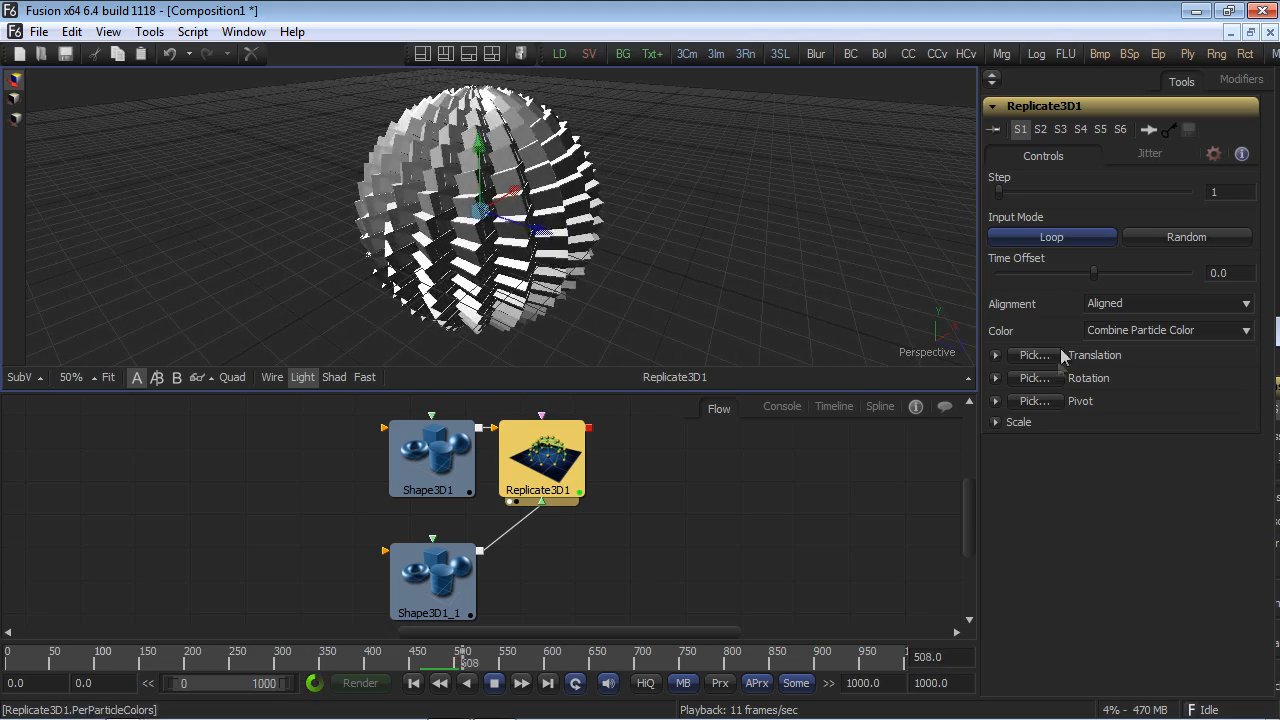
left_click(998, 355)
left_click_drag(1061, 396, 1091, 426)
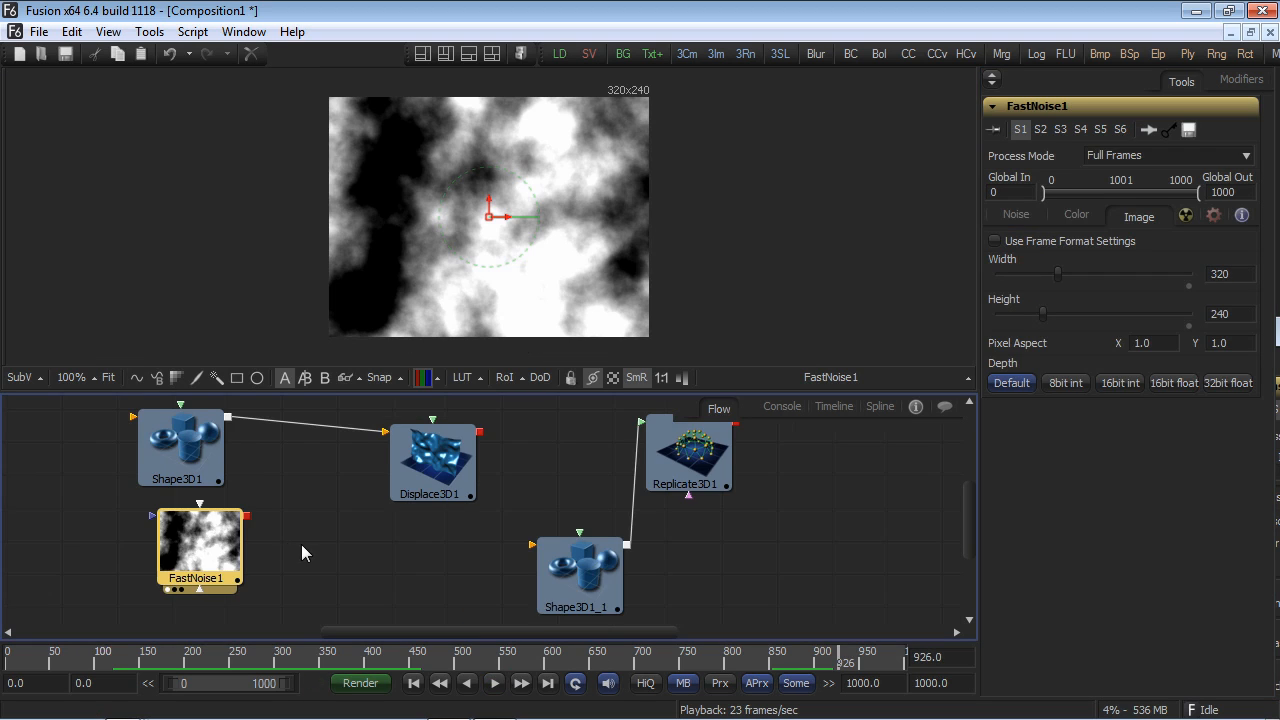
Connect FastNoise1 to Displace3D1 as its displacement map and feed the displaced sphere into Replicate3D1.
left_click_drag(303, 547, 305, 561)
left_click_drag(368, 516, 496, 262)
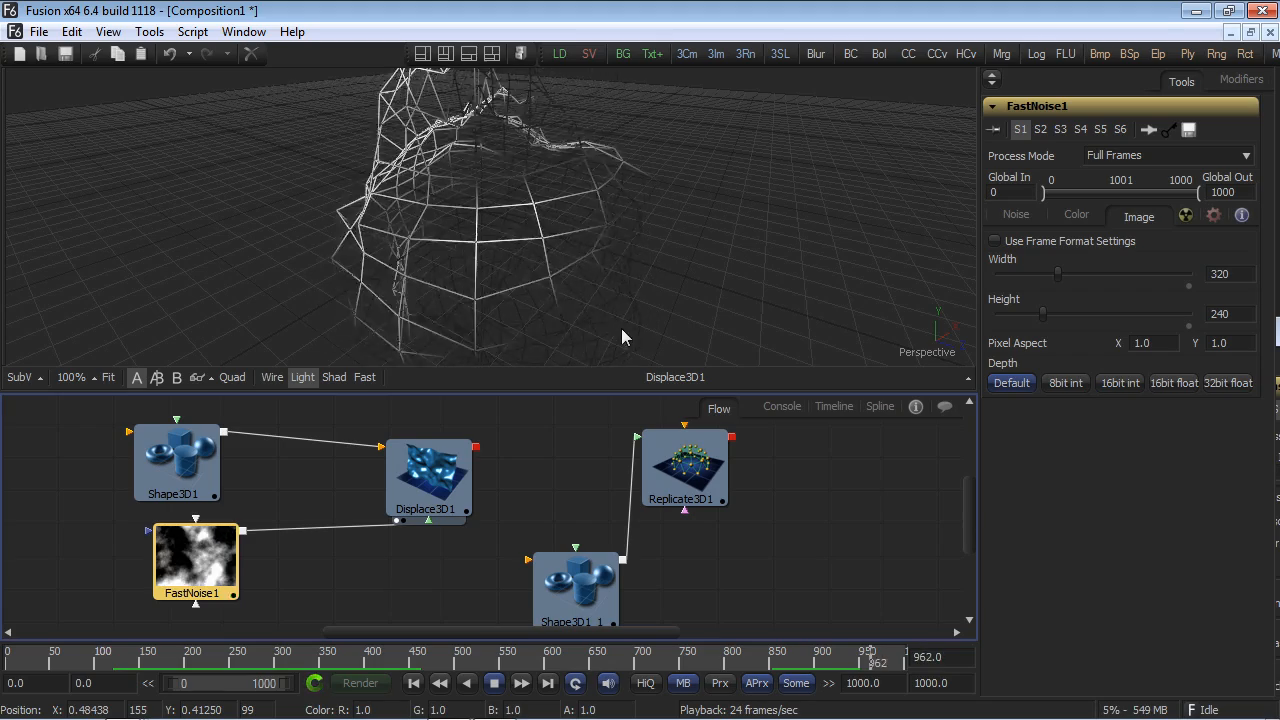
left_click_drag(476, 447, 692, 466)
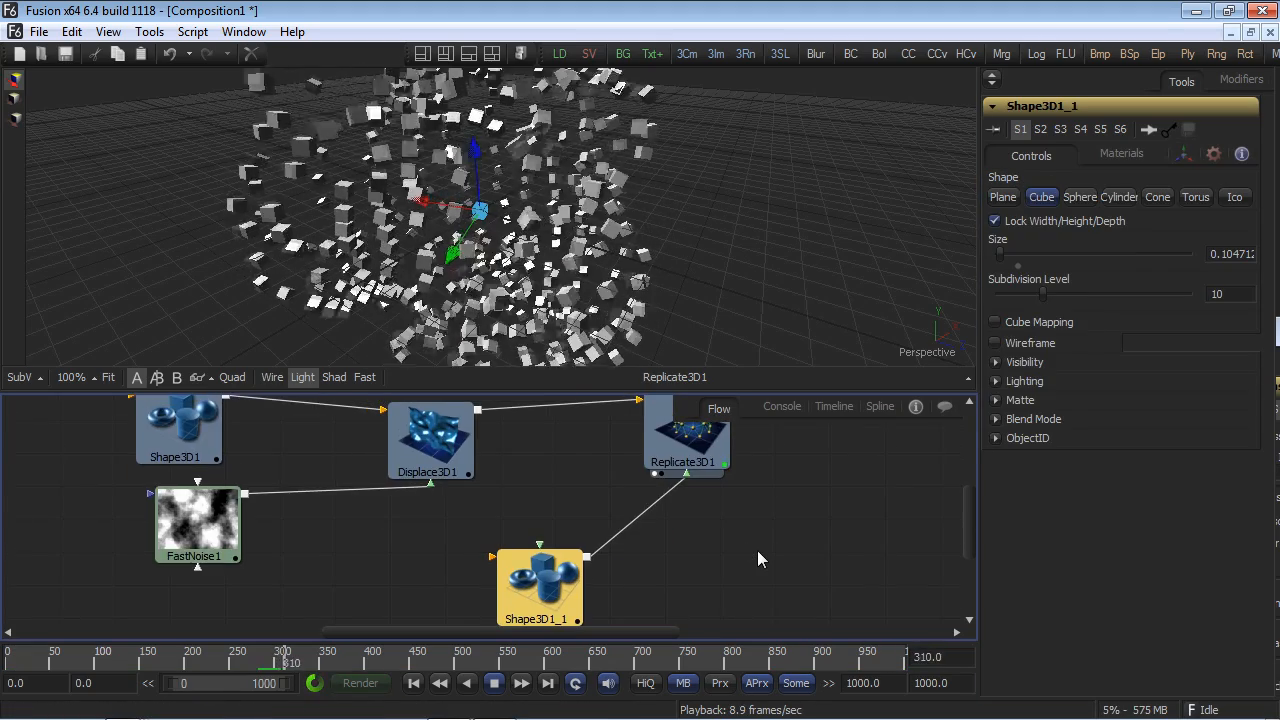
Give Replicate3D1 a Rotation Jitter of about 8 on X.
scroll(757, 556, "down", 2)
left_click(641, 490)
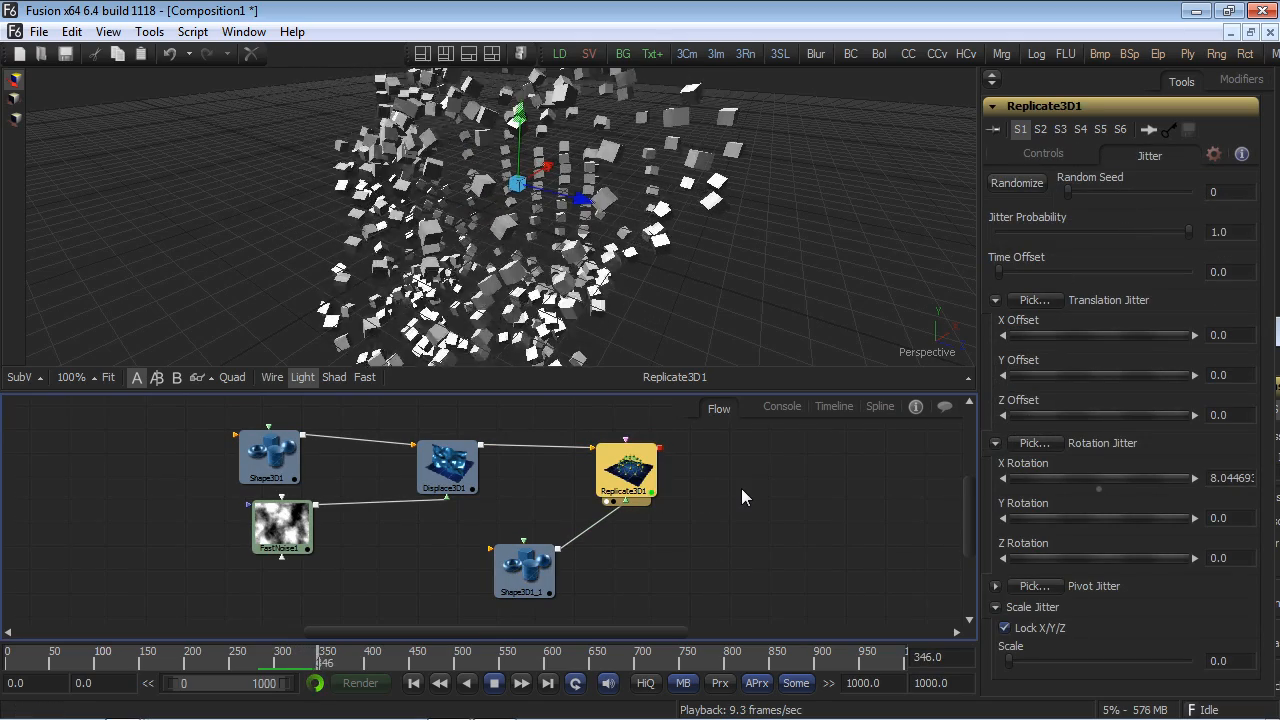
Change the view layout to side-by-side viewers and show FastNoise1 in the second viewer.
left_click(287, 517)
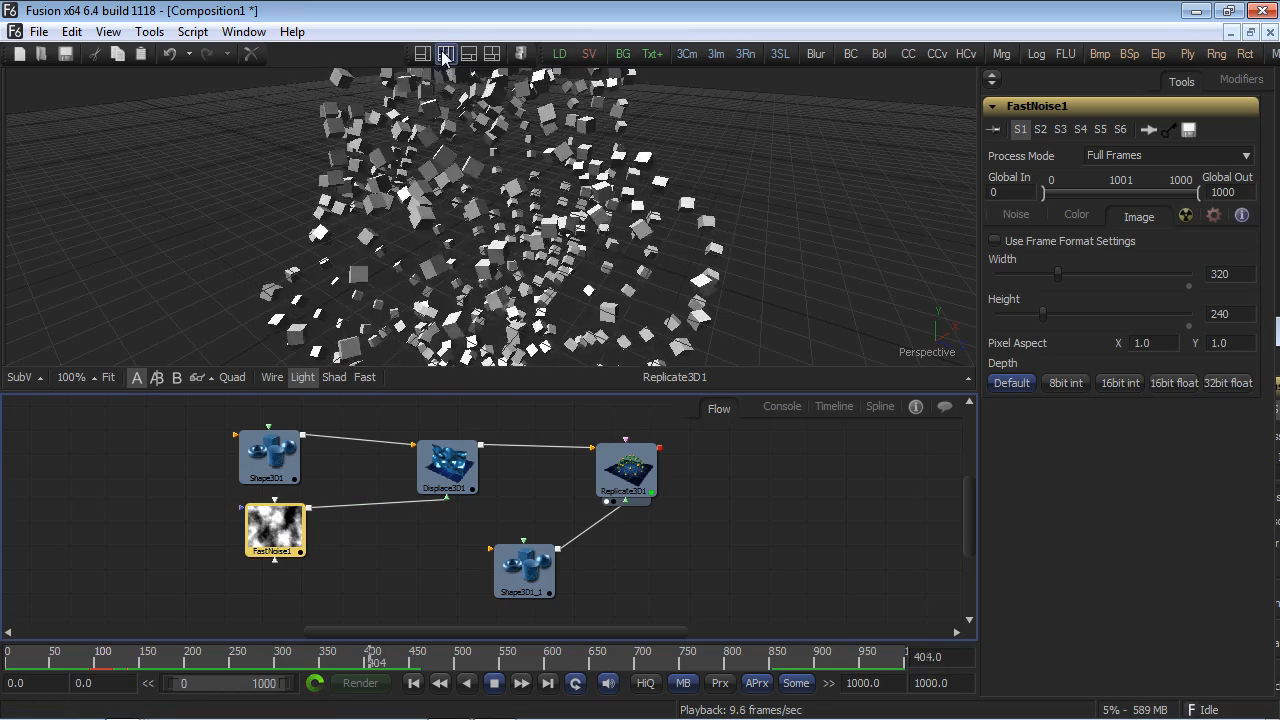
left_click(444, 55)
left_click_drag(275, 527, 711, 251)
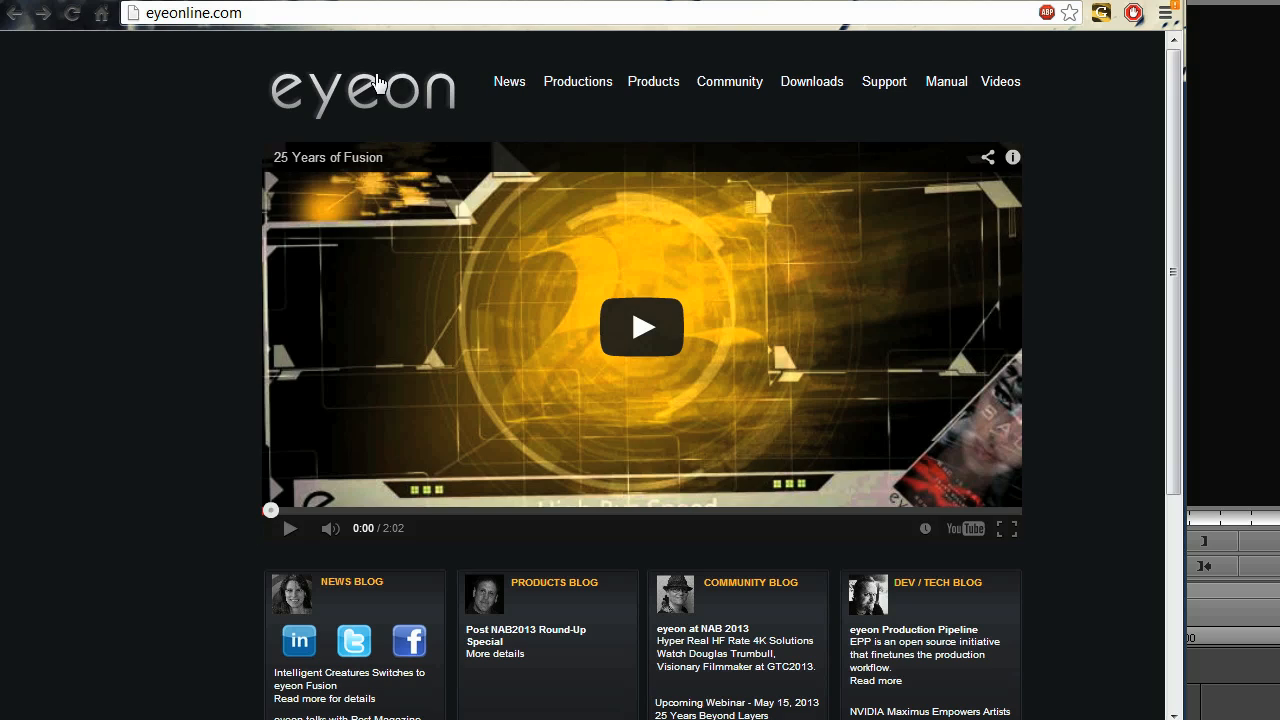
In the browser, go to the Downloads page of eyeonline.com and examine the Eval version's Evaluation Request Form.
left_click(799, 90)
left_click_drag(1168, 150, 1175, 298)
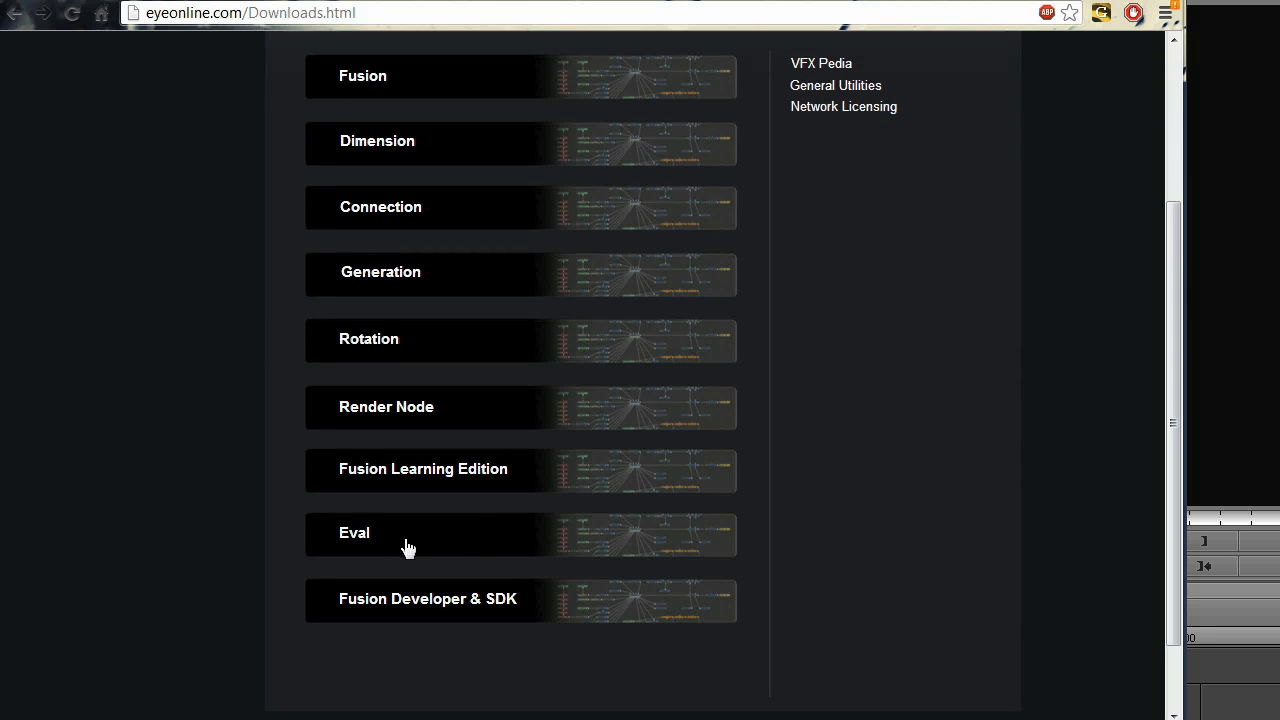
left_click(366, 536)
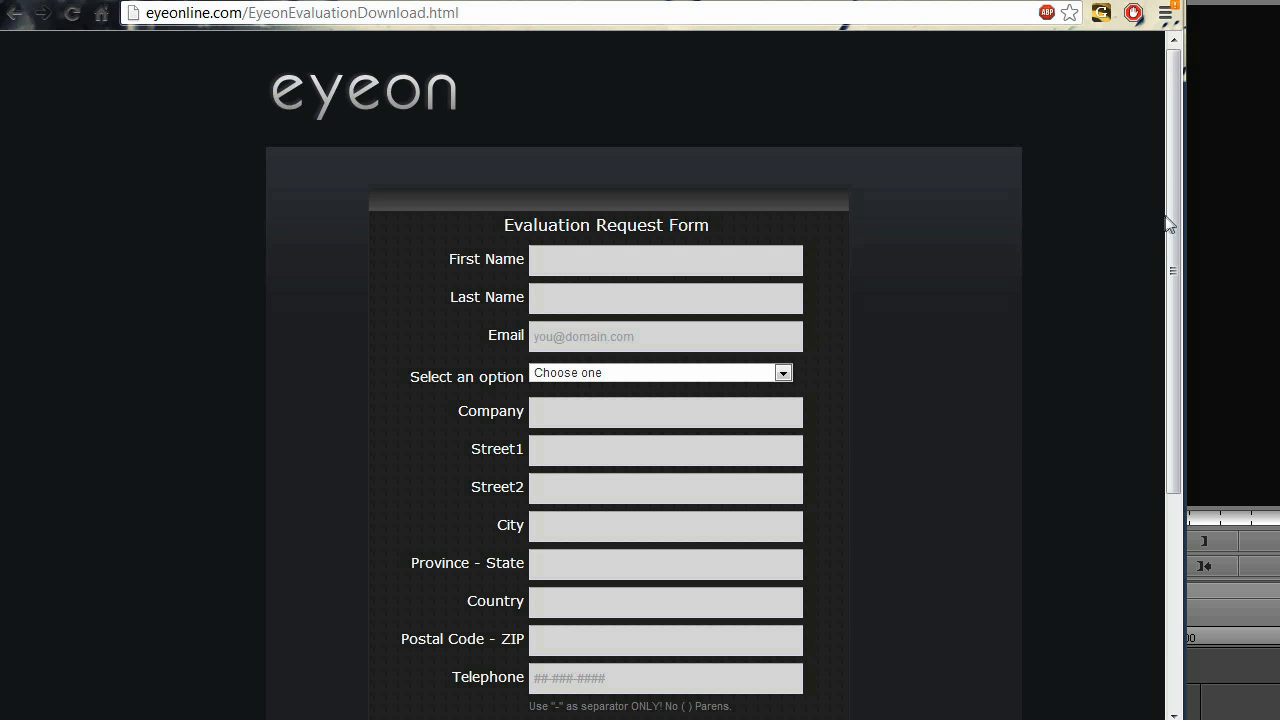
scroll(1176, 279, "down", 1)
scroll(1174, 270, "down", 1)
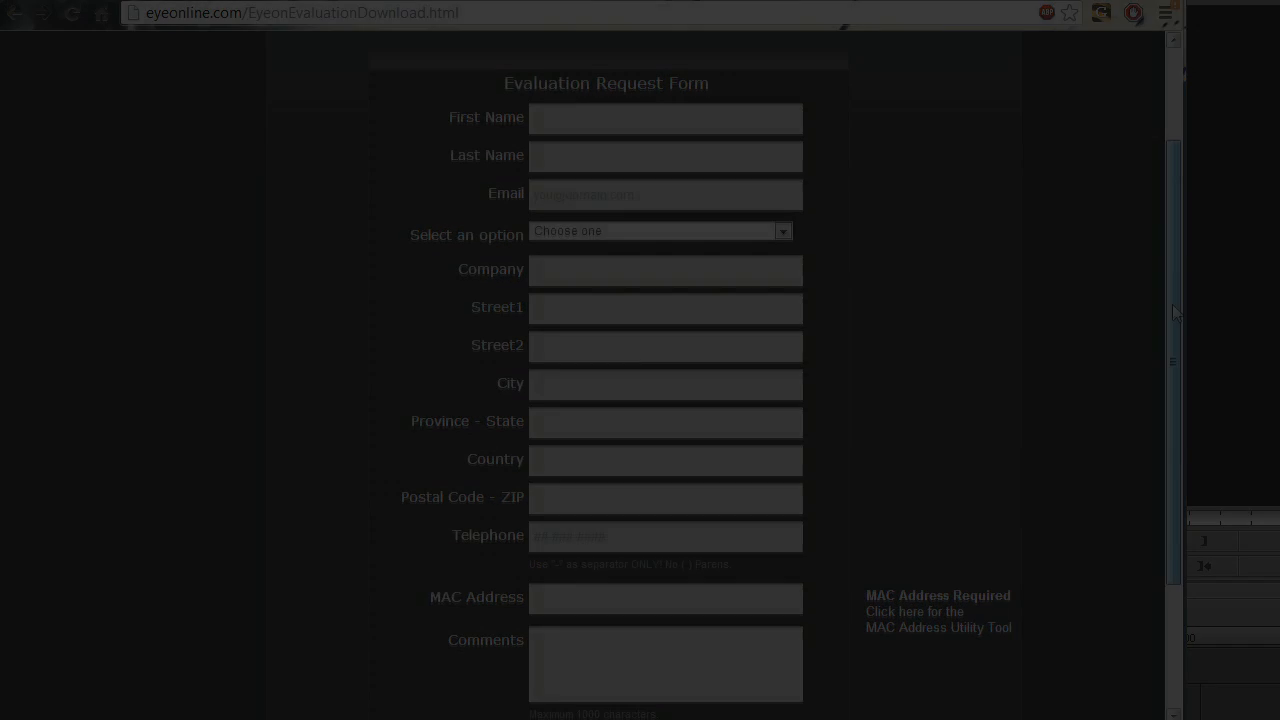